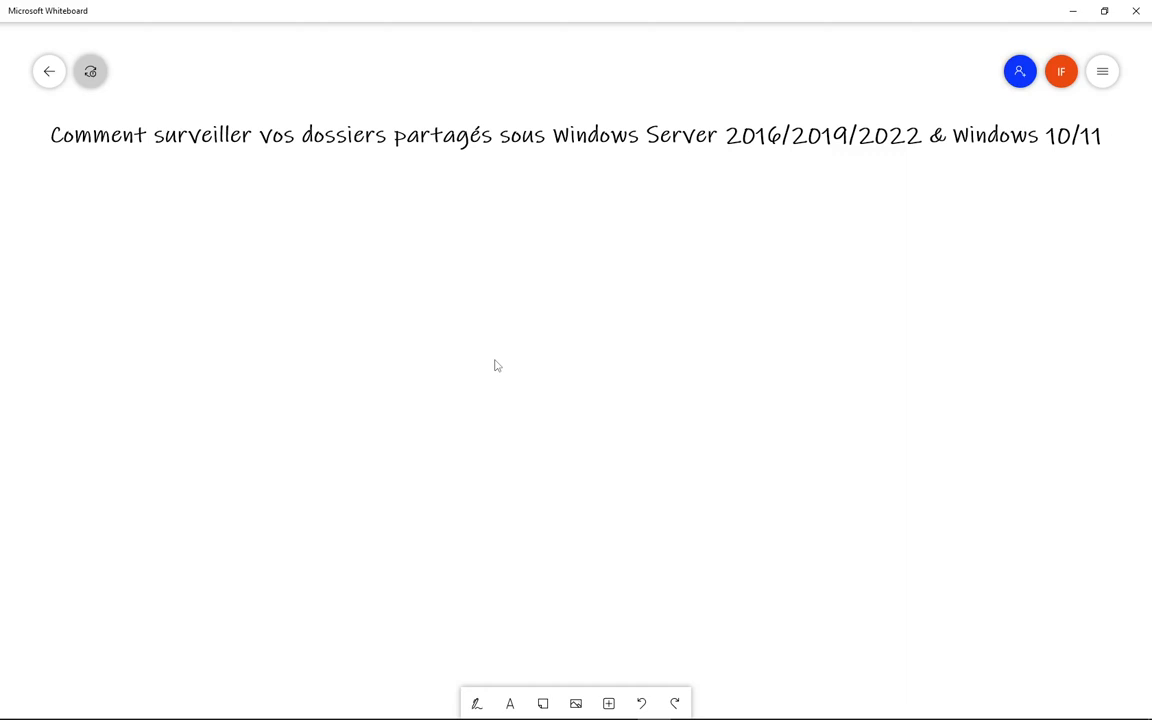
- With the black pen, draw and label the server box, then link it to a switch box labelled SW
left_click(476, 705)
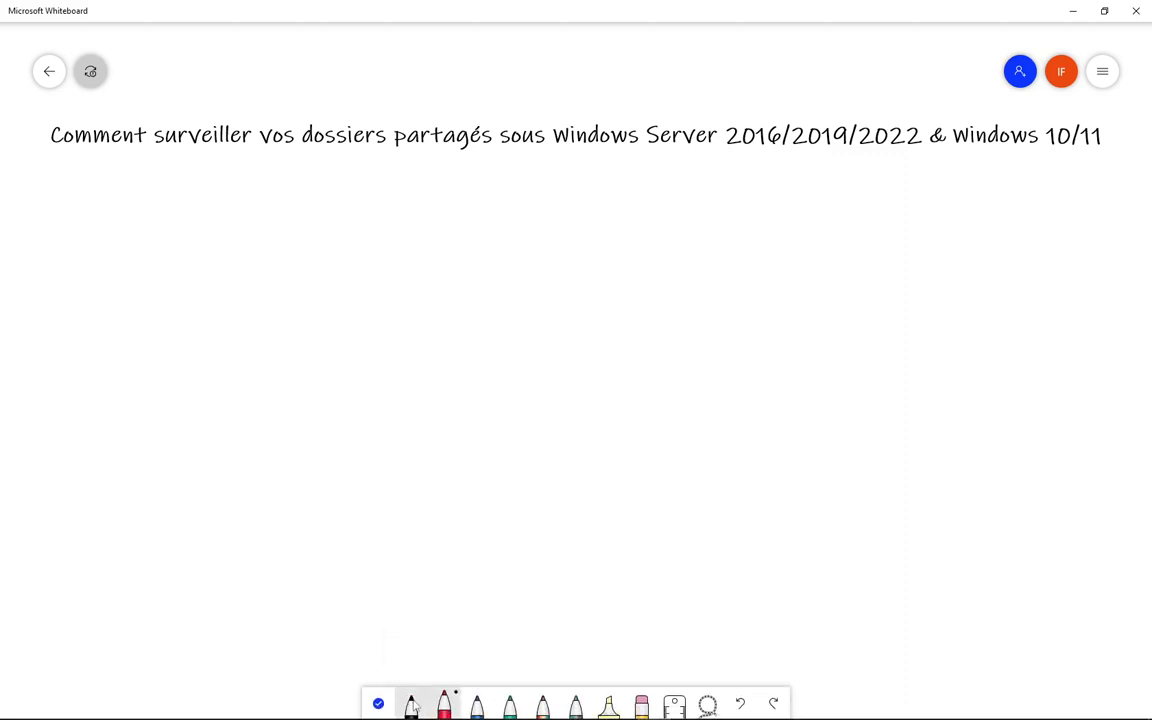
left_click_drag(472, 212, 470, 360)
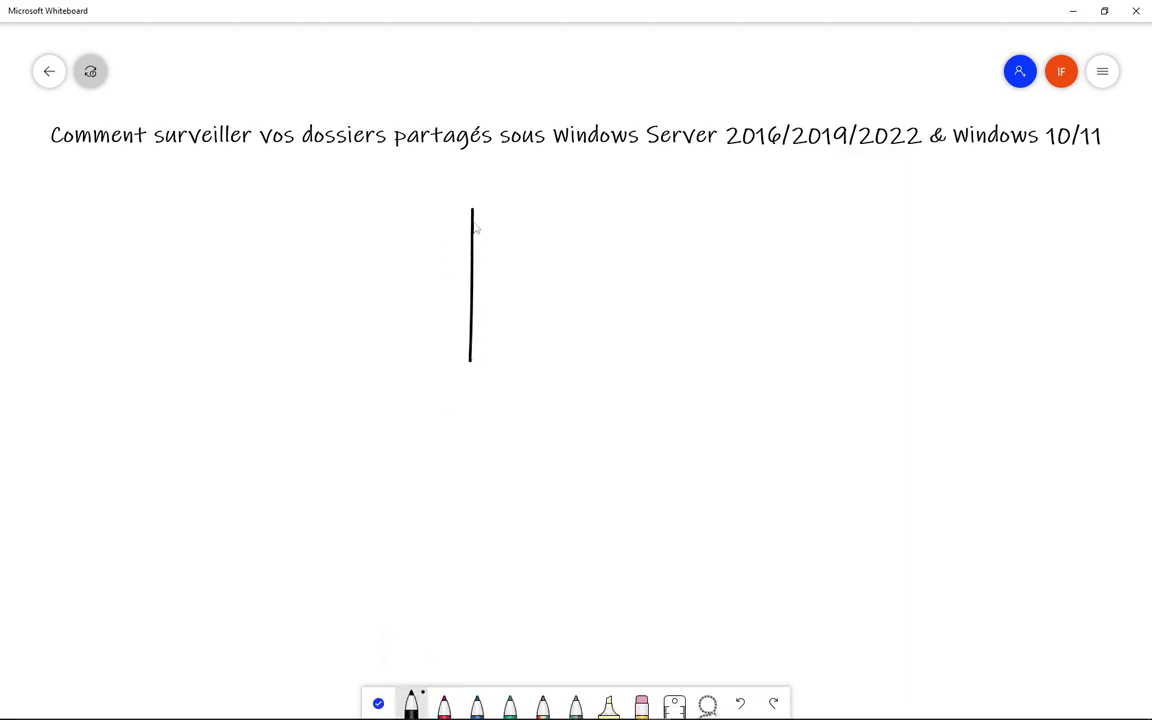
mouse_move(472, 212)
left_mouse_down()
mouse_move(573, 404)
mouse_move(472, 388)
mouse_move(469, 355)
left_mouse_up()
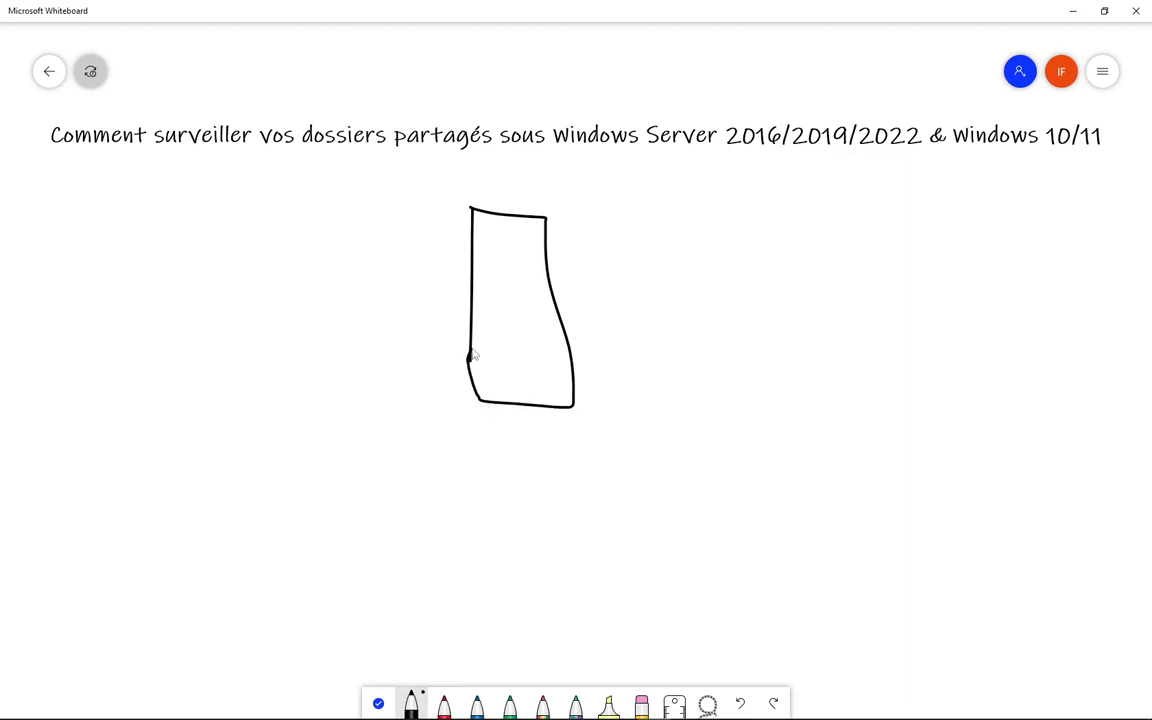
mouse_move(518, 178)
left_mouse_down()
mouse_move(500, 212)
mouse_move(535, 187)
mouse_move(557, 186)
mouse_move(570, 207)
mouse_move(652, 178)
left_mouse_up()
left_click_drag(576, 335, 722, 315)
mouse_move(710, 266)
left_mouse_down()
mouse_move(730, 344)
mouse_move(820, 295)
mouse_move(748, 340)
left_mouse_up()
mouse_move(760, 288)
left_mouse_down()
mouse_move(733, 330)
mouse_move(815, 283)
left_mouse_up()
- Draw a client box below the switch, connect it, and label it Clt
mouse_move(812, 343)
left_mouse_down()
mouse_move(846, 437)
mouse_move(868, 582)
left_mouse_up()
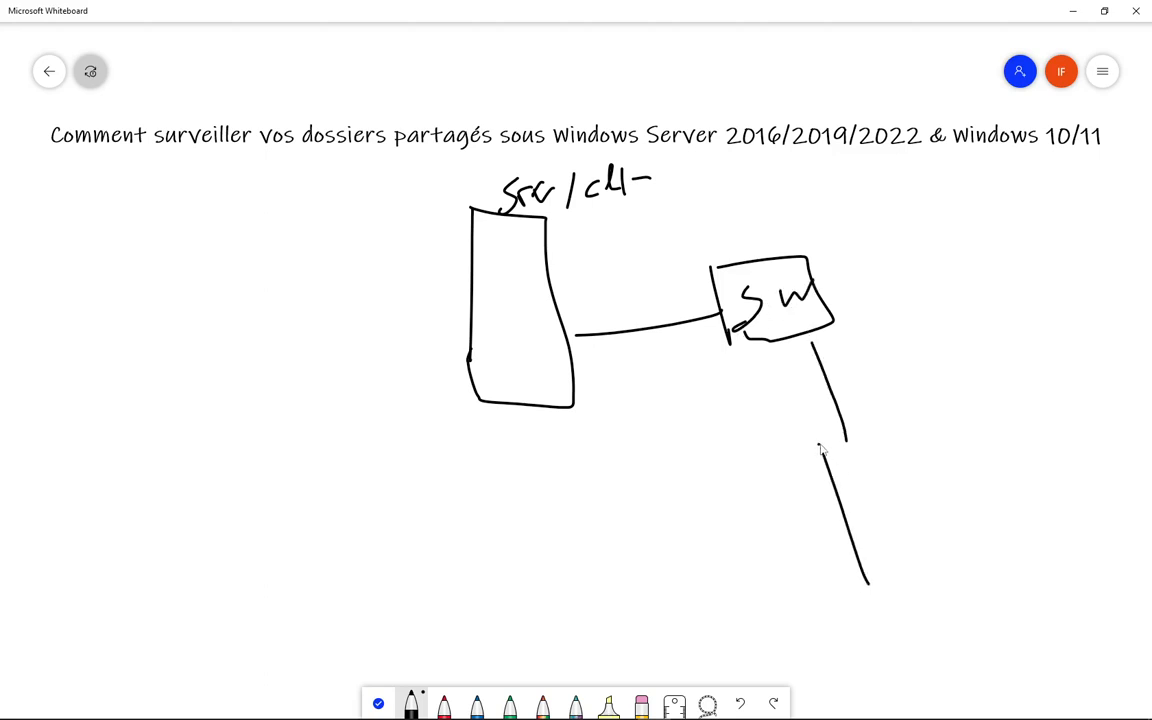
mouse_move(819, 443)
left_mouse_down()
mouse_move(877, 620)
mouse_move(859, 576)
left_mouse_up()
left_click_drag(943, 408, 987, 440)
mouse_move(984, 385)
left_mouse_down()
mouse_move(998, 419)
mouse_move(1012, 398)
left_mouse_up()
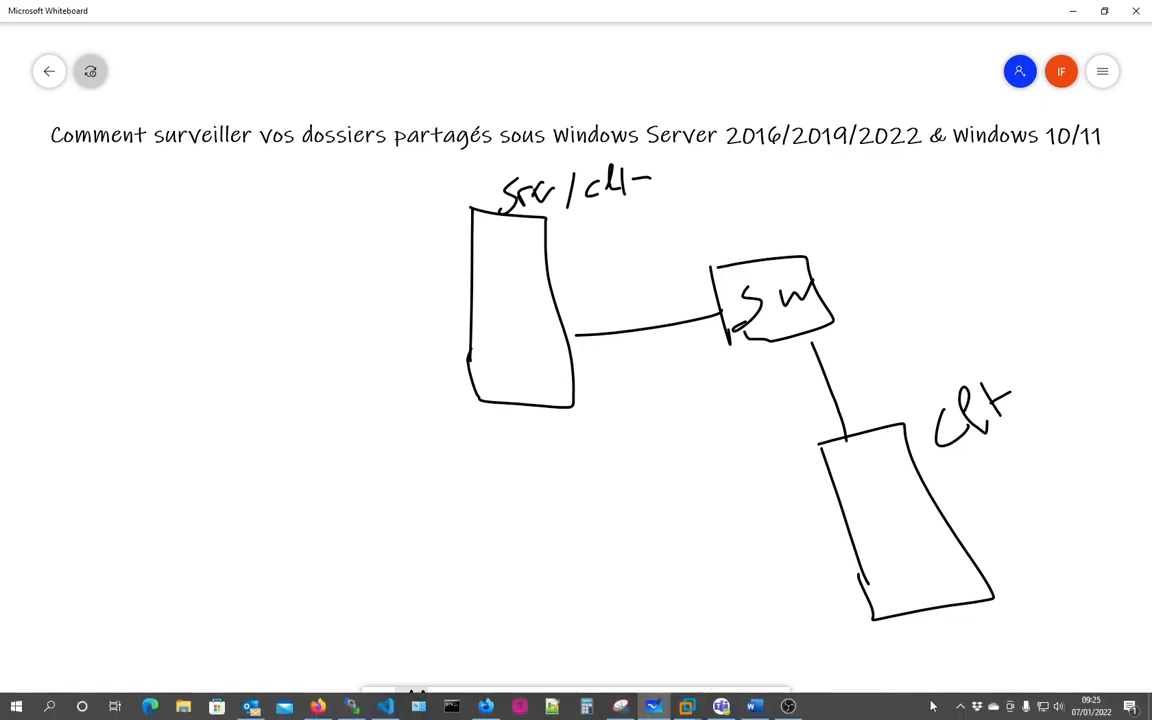
- Add extra links, a looping arrow and a small box around the server and client sketches
left_click(960, 707)
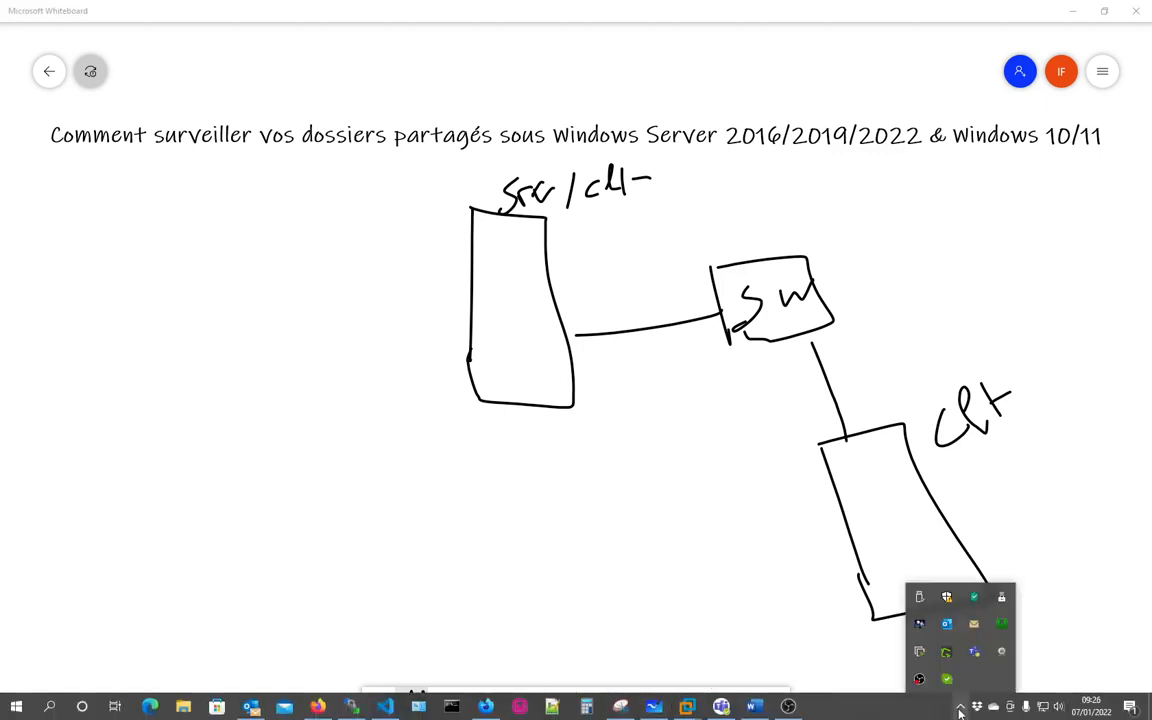
left_click(740, 551)
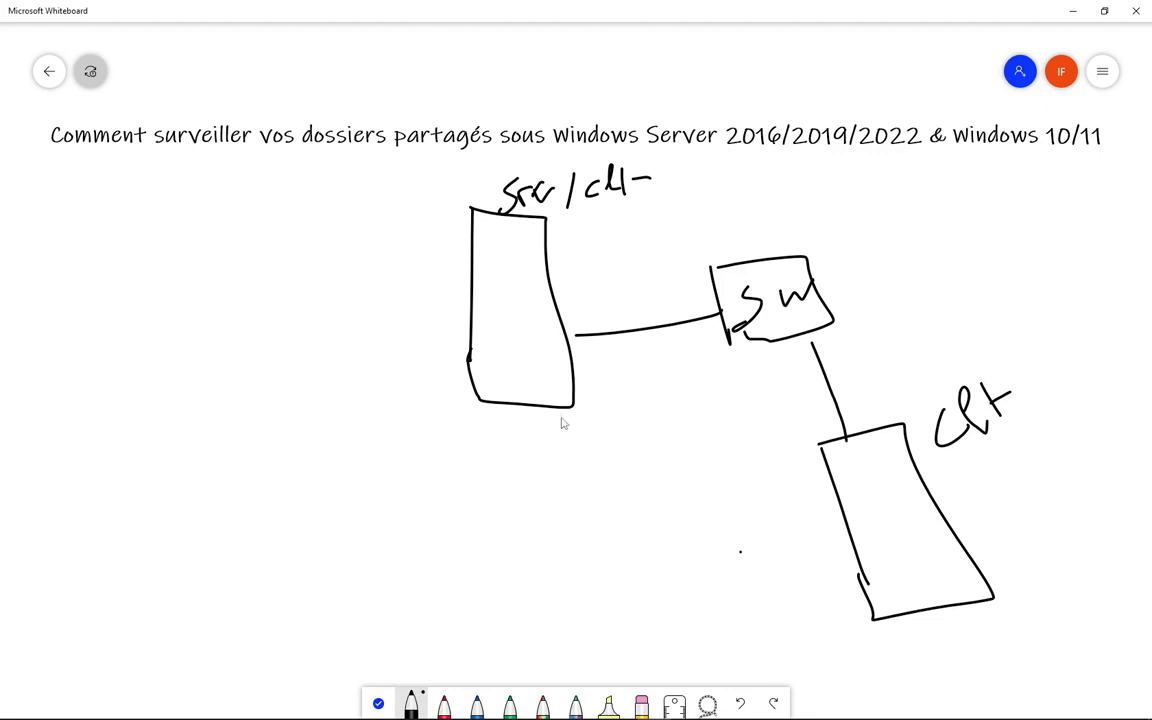
mouse_move(519, 397)
left_mouse_down()
mouse_move(586, 465)
mouse_move(593, 449)
mouse_move(609, 485)
mouse_move(643, 474)
left_mouse_up()
mouse_move(892, 517)
left_mouse_down()
mouse_move(886, 540)
mouse_move(905, 572)
mouse_move(916, 535)
mouse_move(722, 429)
mouse_move(617, 452)
left_mouse_up()
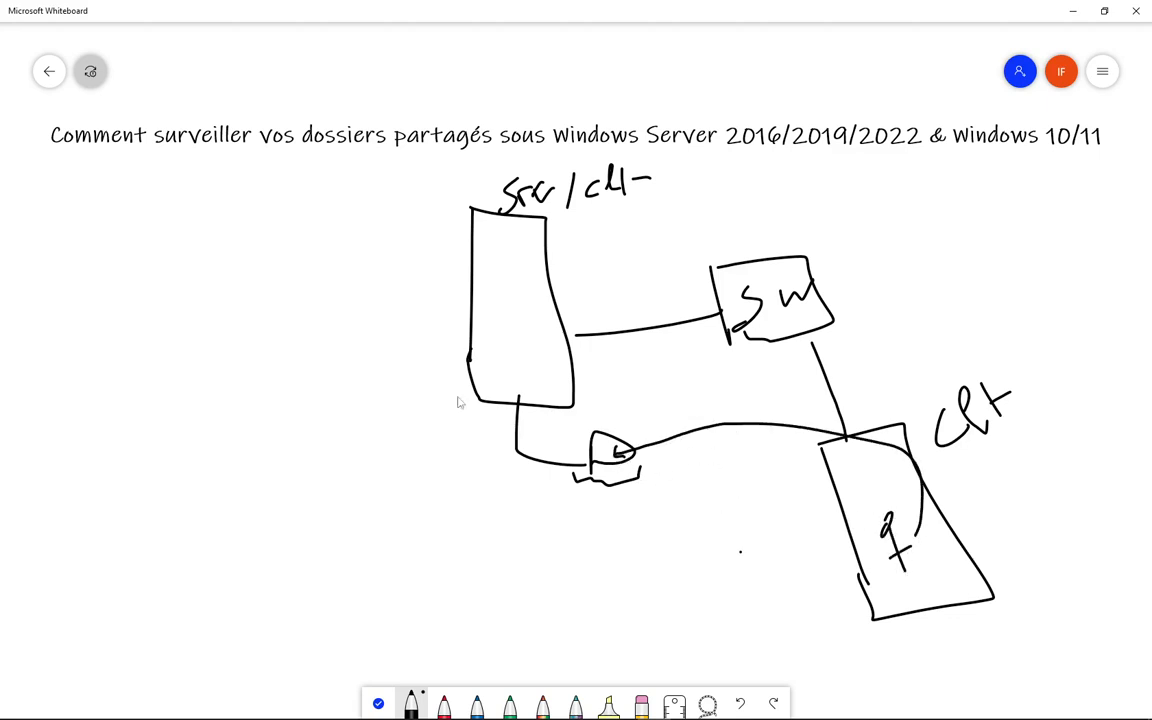
mouse_move(447, 308)
left_mouse_down()
mouse_move(438, 258)
mouse_move(424, 326)
mouse_move(437, 333)
left_mouse_up()
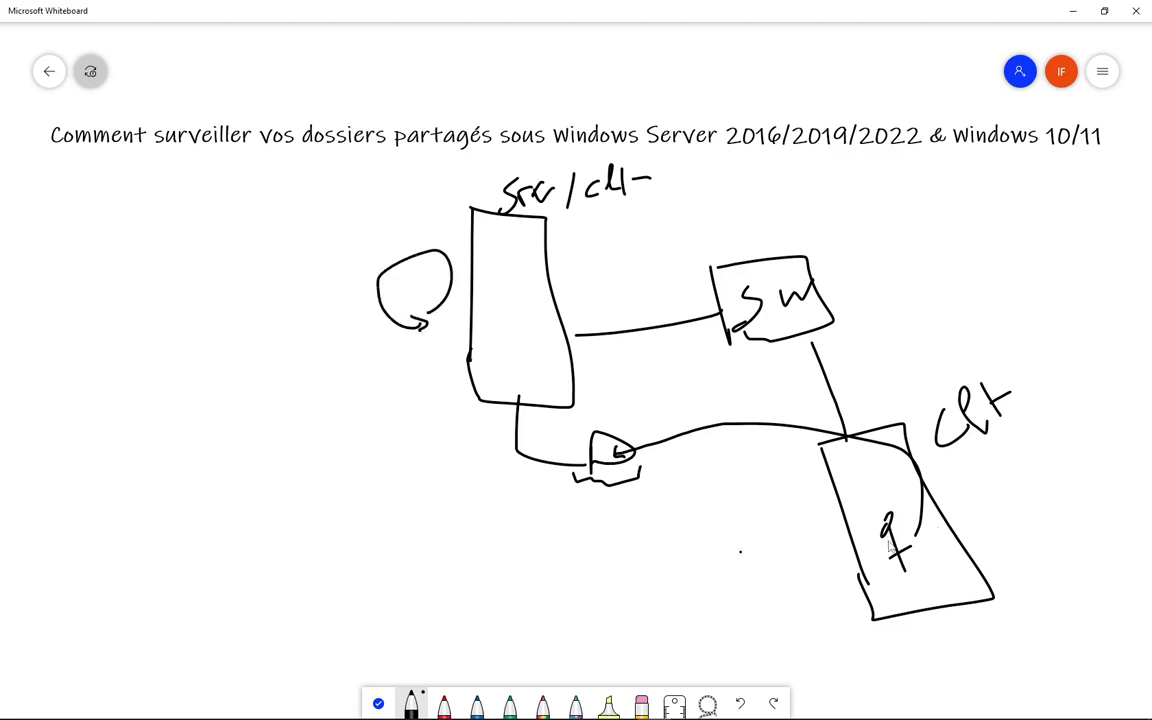
mouse_move(771, 548)
left_mouse_down()
mouse_move(778, 590)
mouse_move(838, 566)
mouse_move(781, 605)
left_mouse_up()
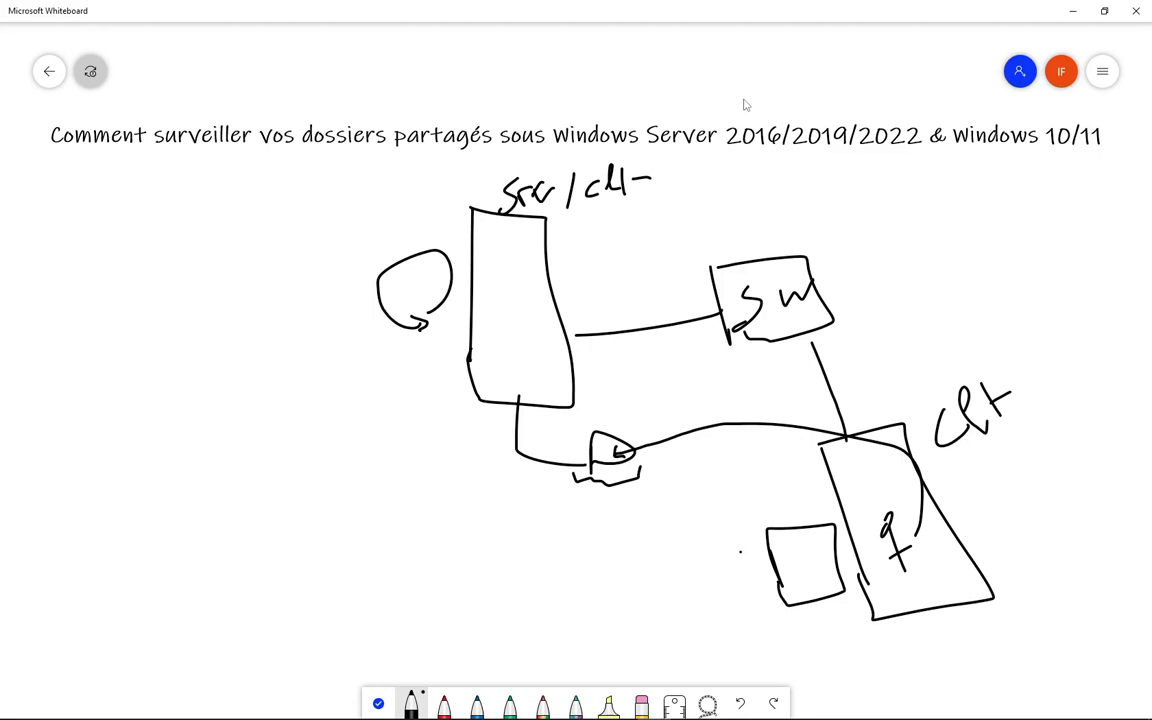
mouse_move(566, 716)
- Bring up the Windows Server 2022 VM from the taskbar preview
mouse_move(415, 716)
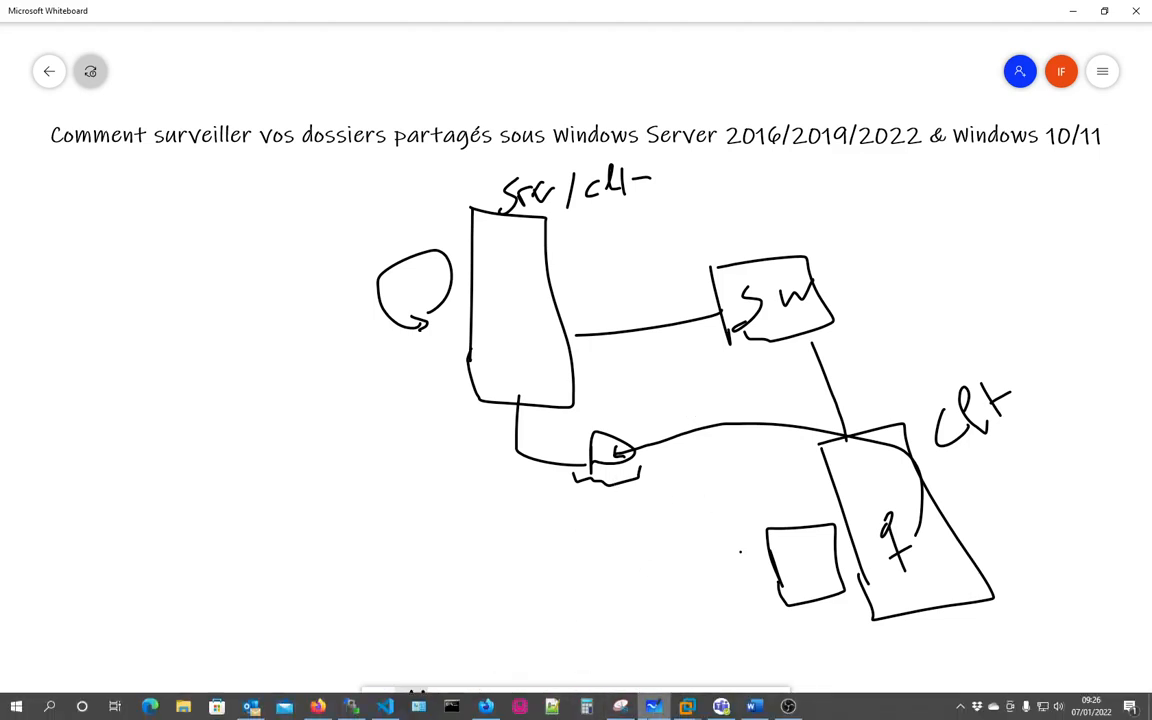
mouse_move(690, 708)
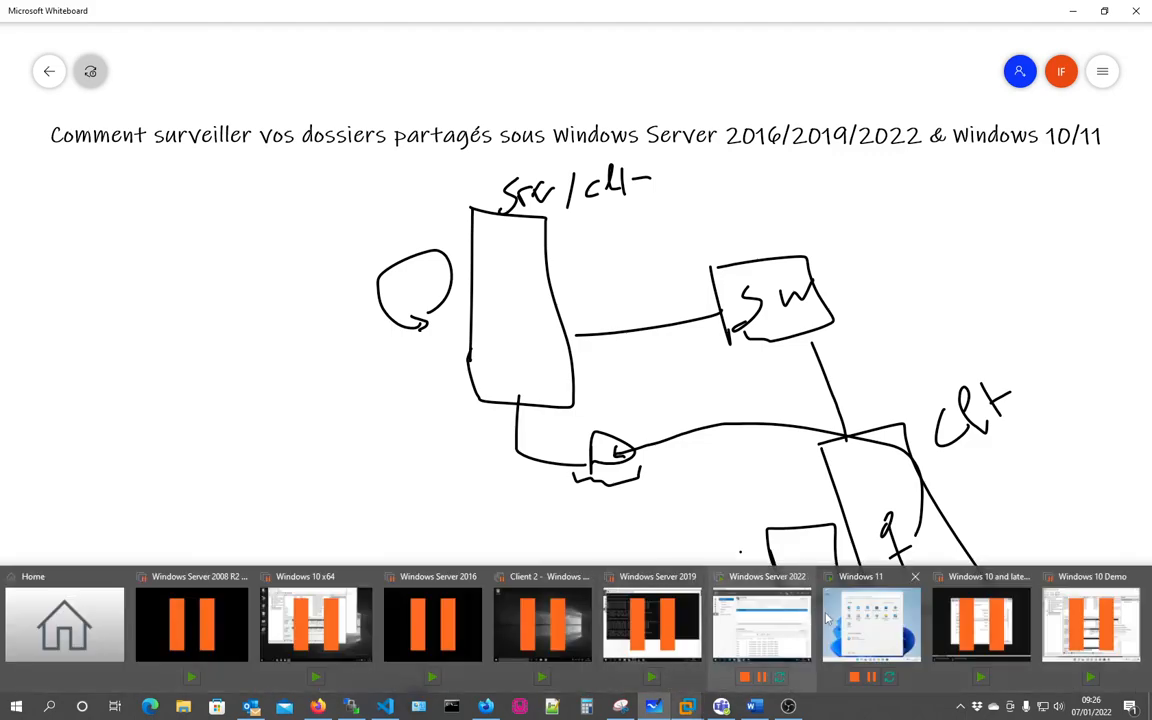
left_click(746, 622)
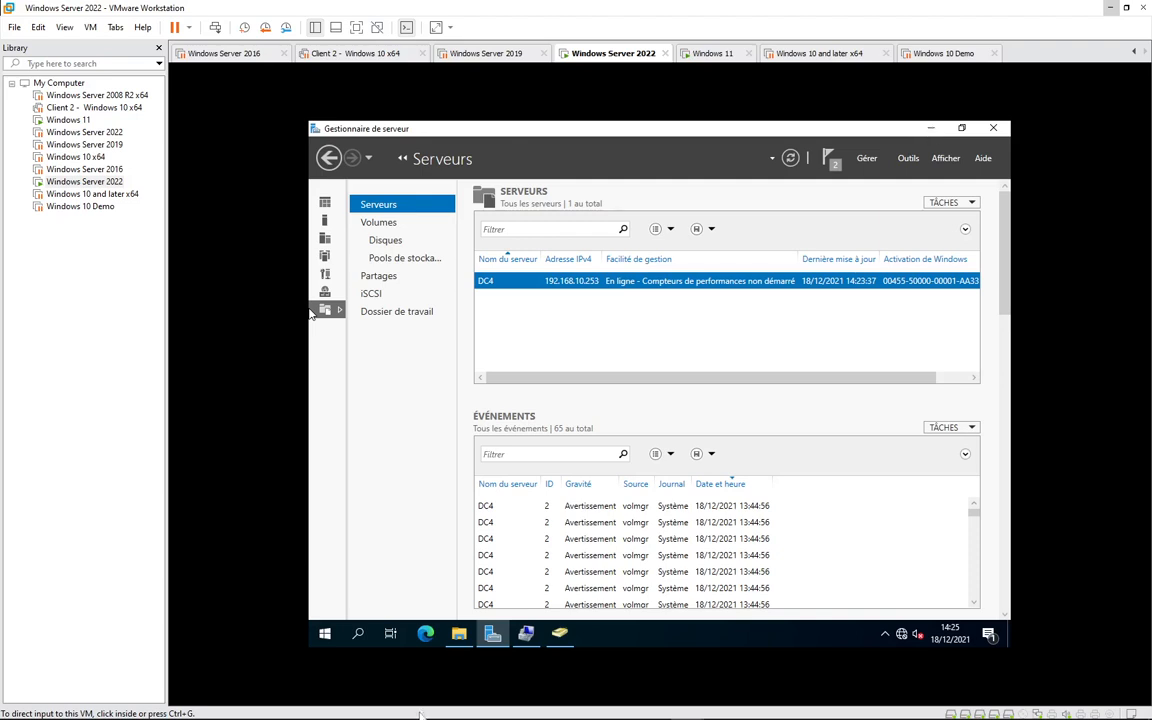
- In File Explorer, go to Volume RAID5 (E:) and bring up the RAID5 folder's context menu
left_click(459, 633)
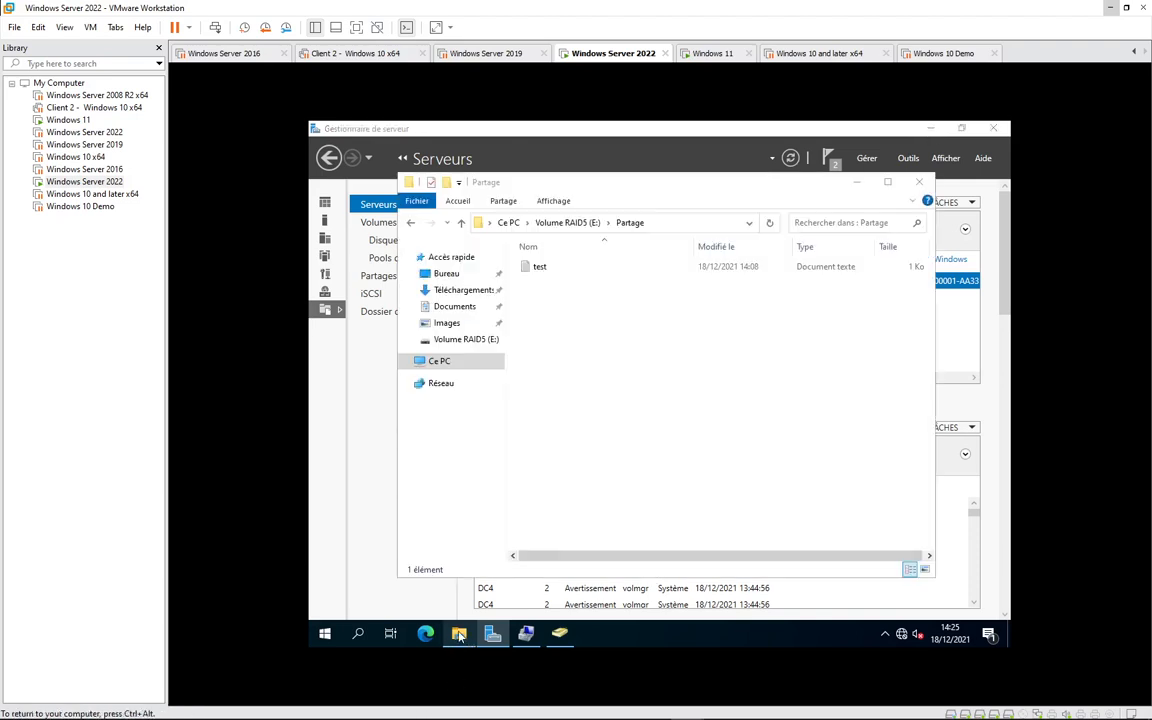
left_click(568, 223)
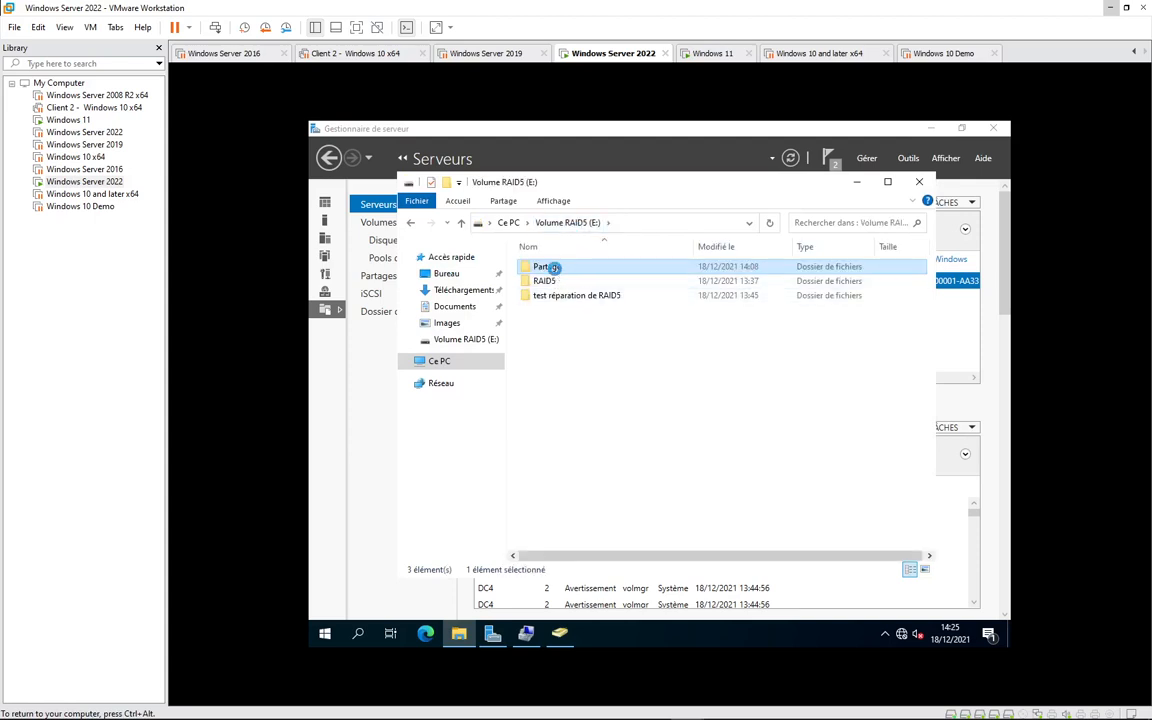
right_click(556, 270)
left_click(545, 281)
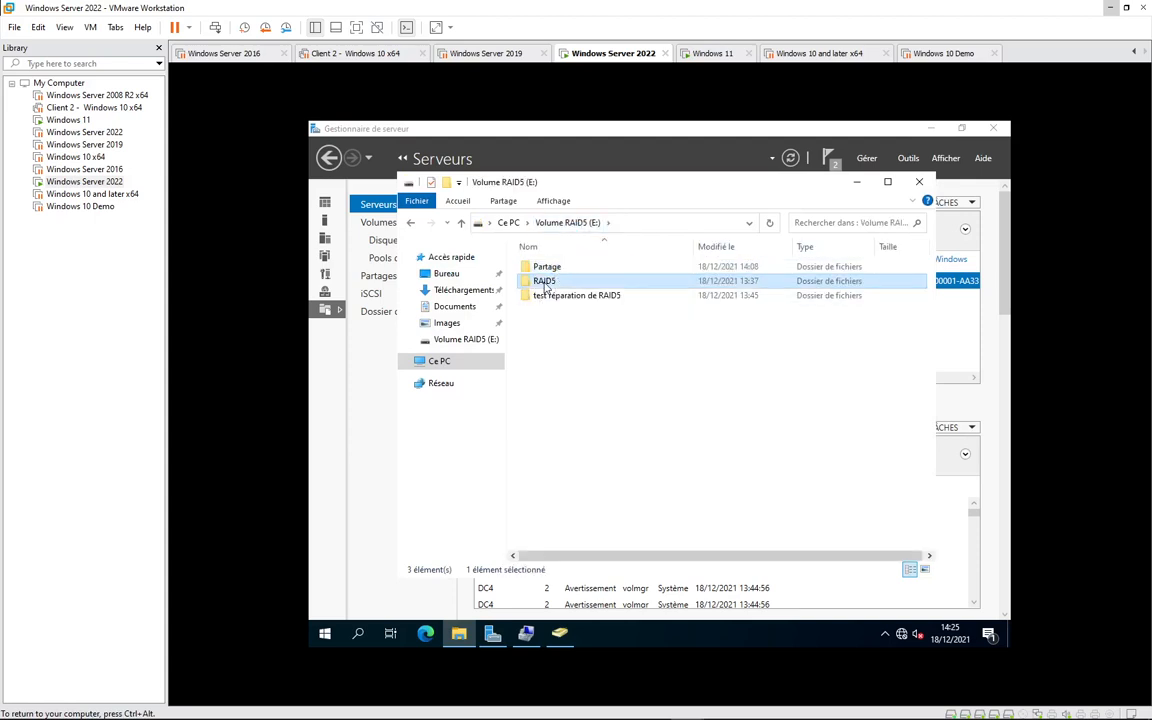
double_click(545, 281)
left_click(567, 222)
right_click(547, 282)
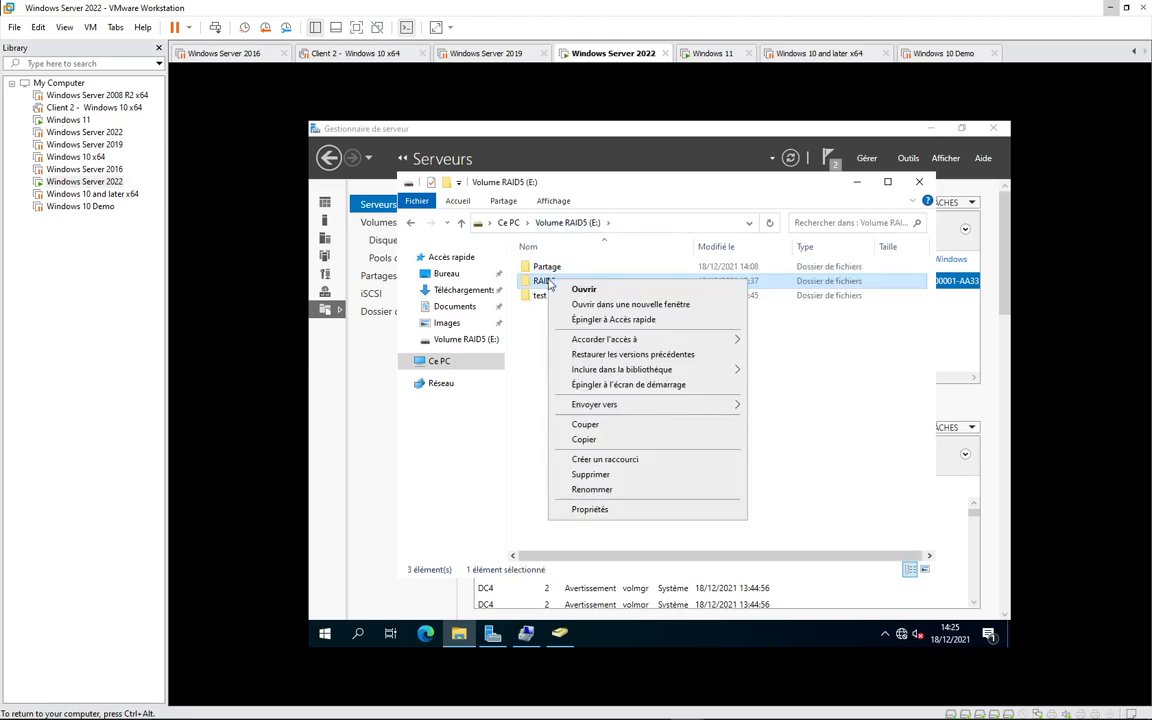
- Enable advanced sharing on the RAID5 folder and open its share permissions
left_click(609, 509)
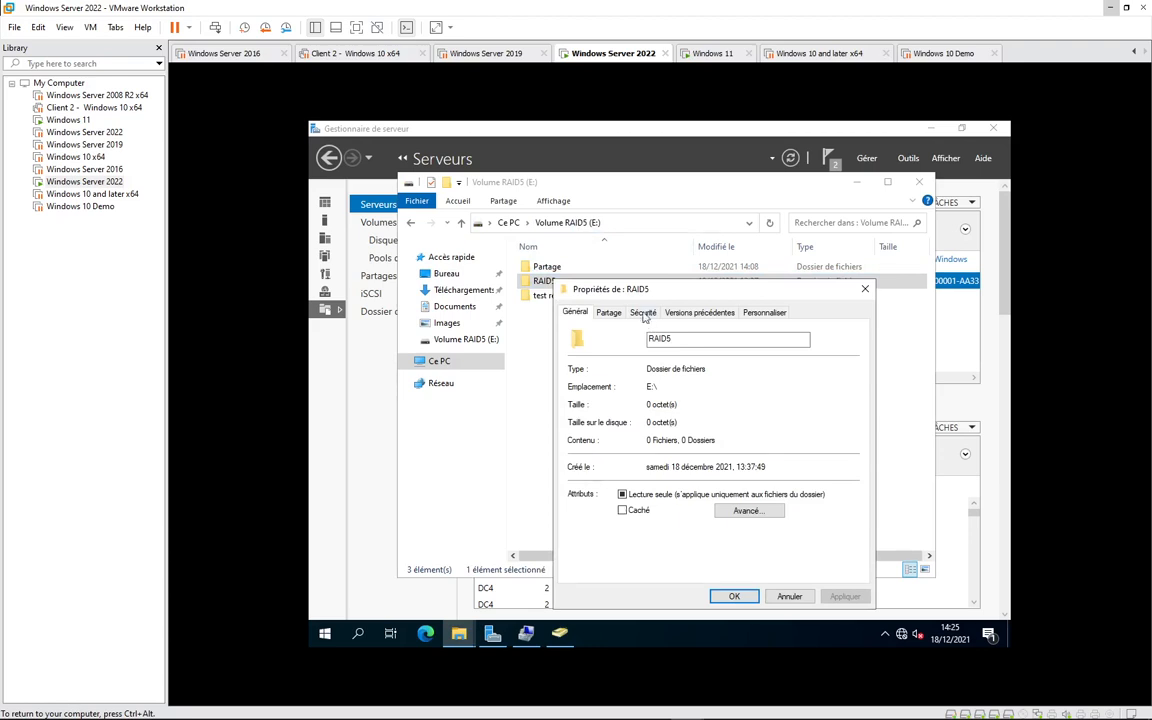
left_click(610, 314)
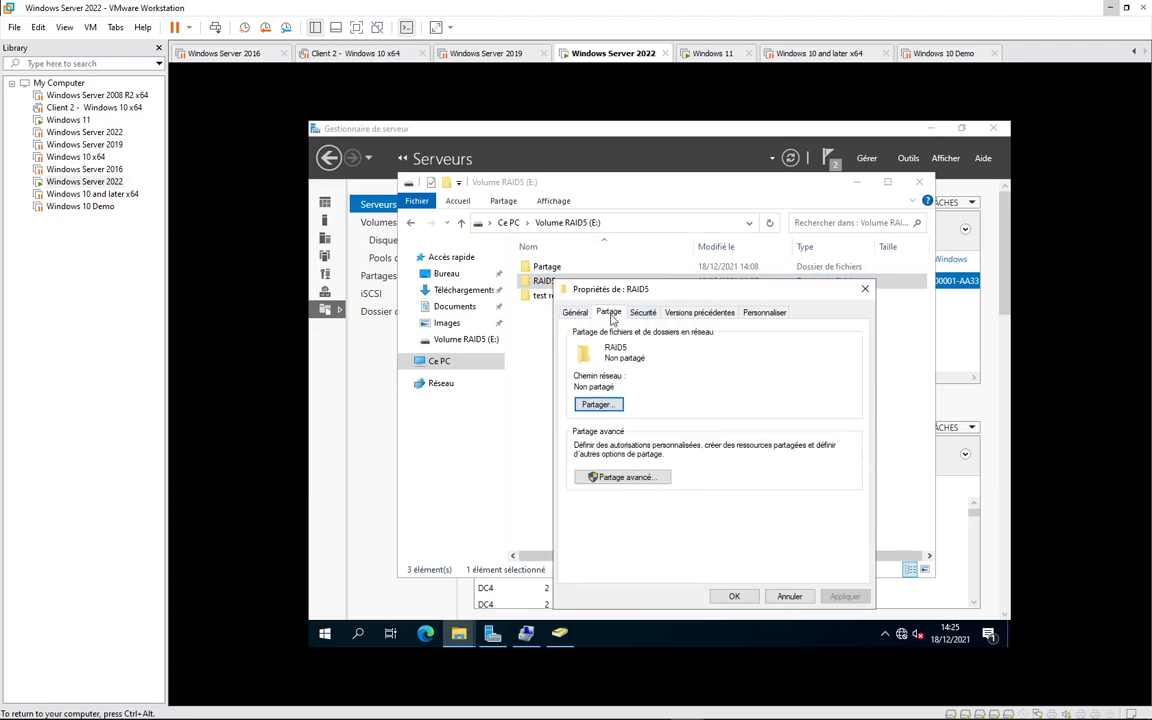
left_click(612, 477)
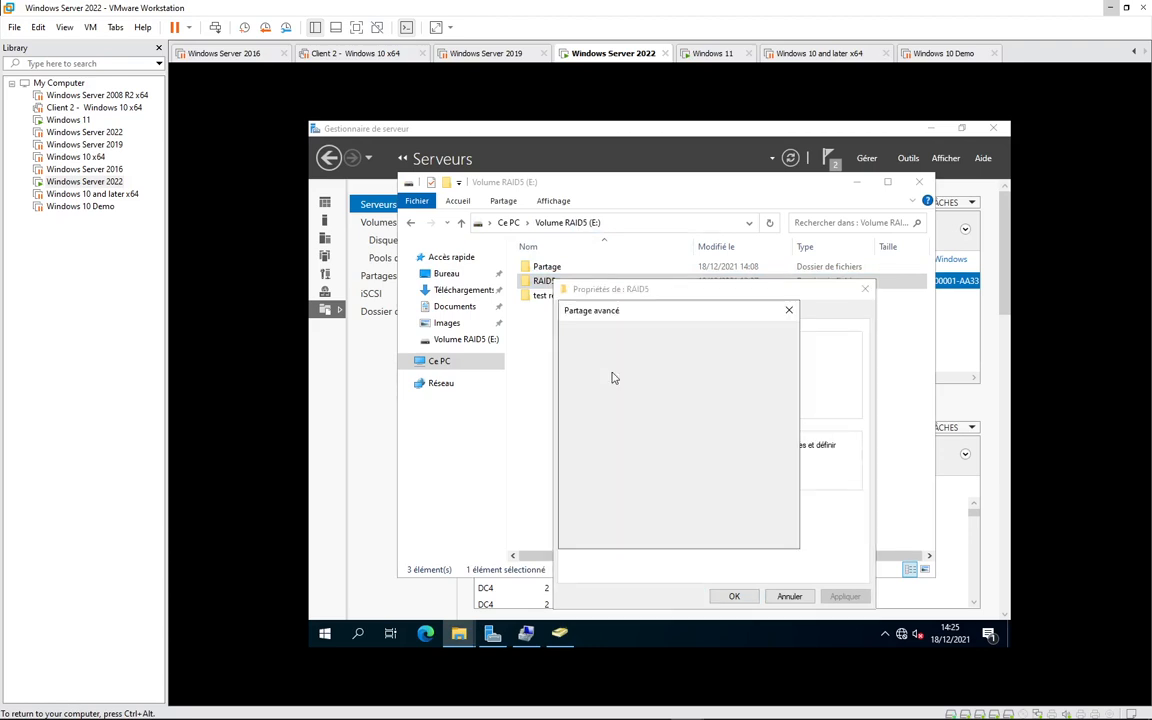
left_click(575, 337)
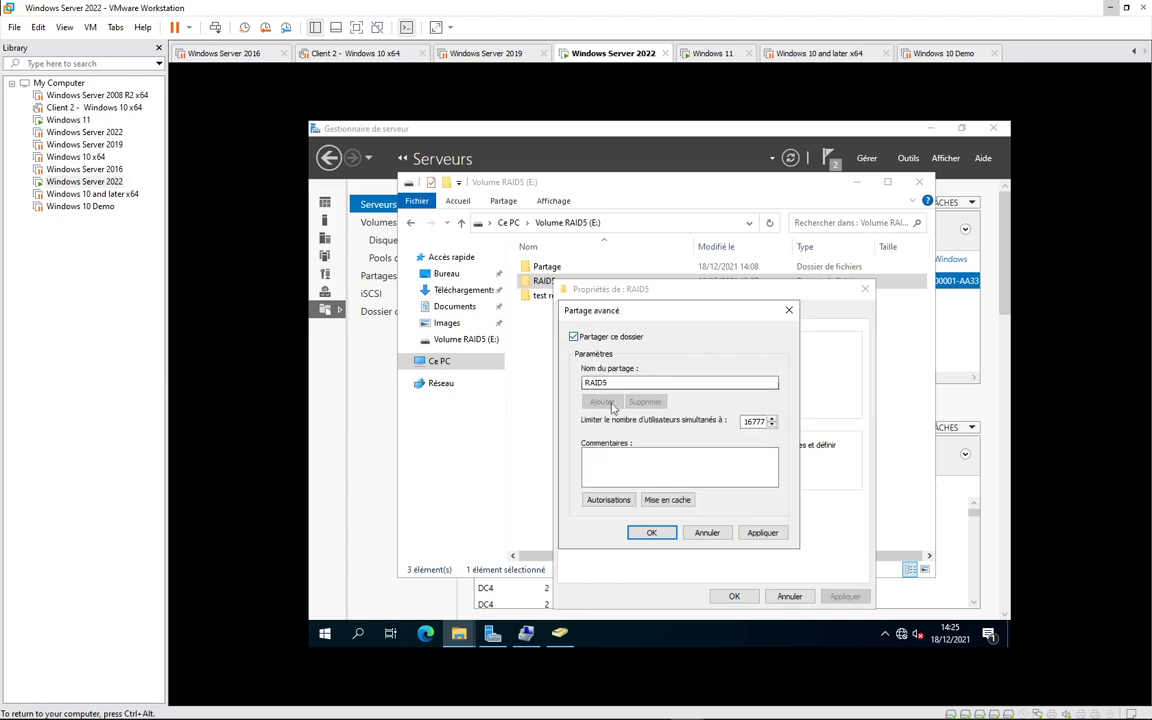
left_click(612, 499)
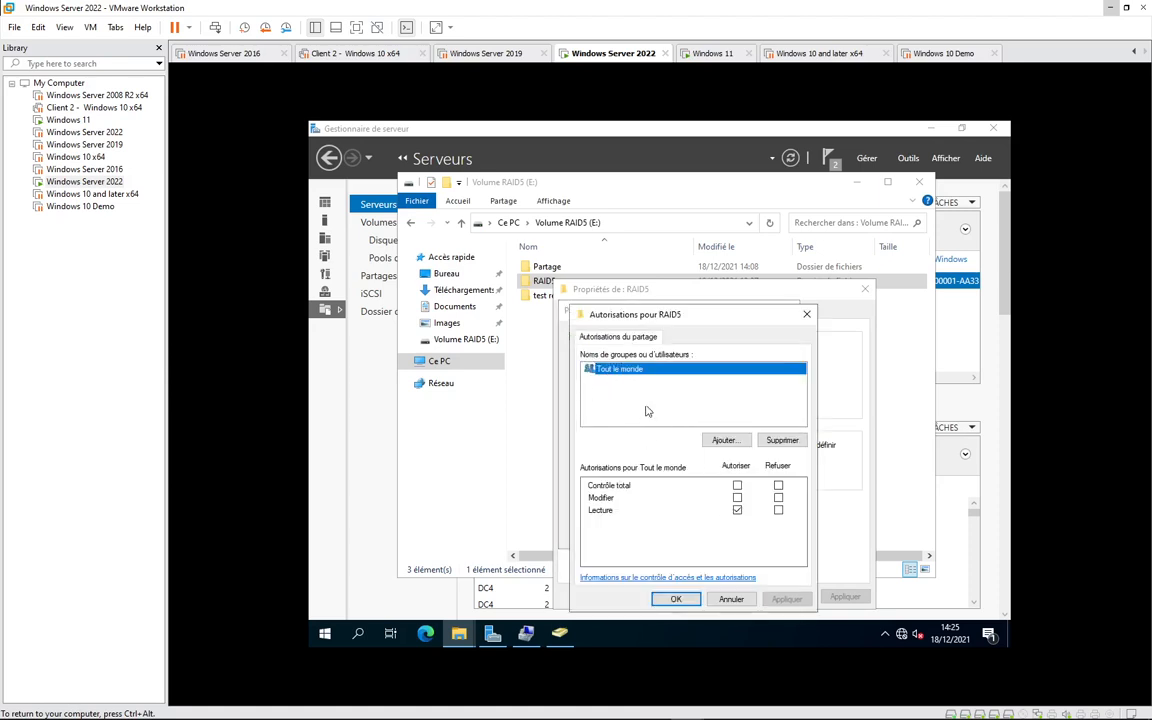
- Replace Tout le monde with the Utilisateurs group in the RAID5 share permissions
left_click(780, 441)
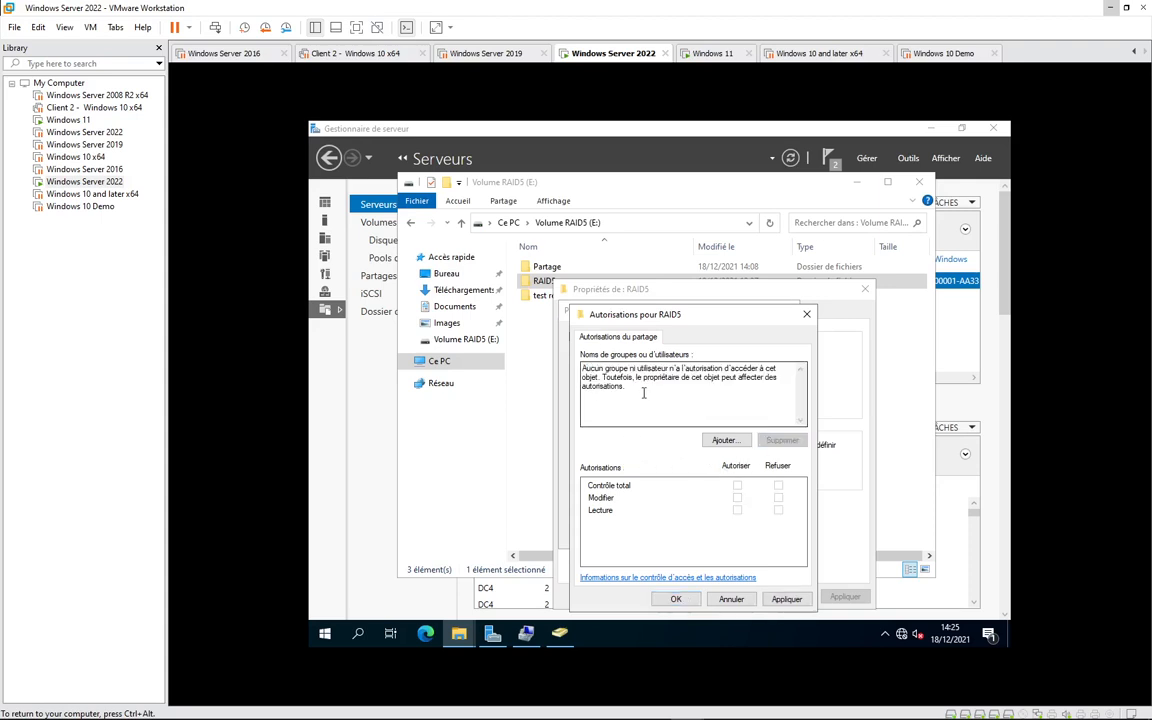
left_click(712, 441)
type("us")
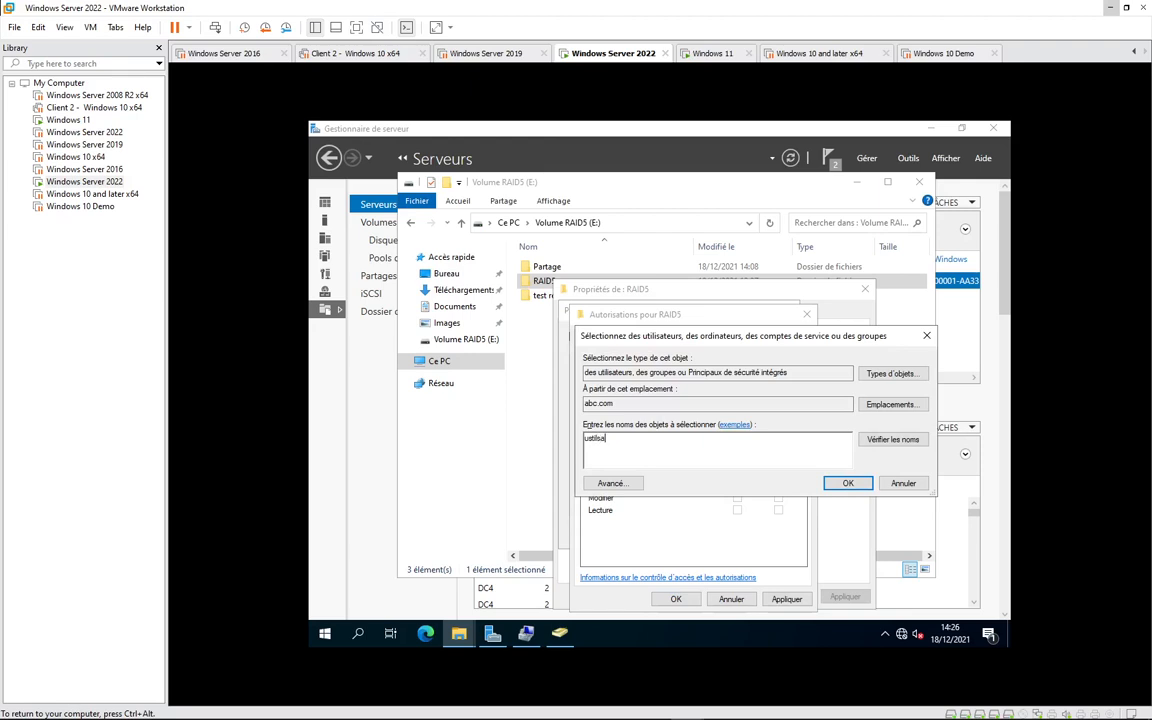
left_click(890, 439)
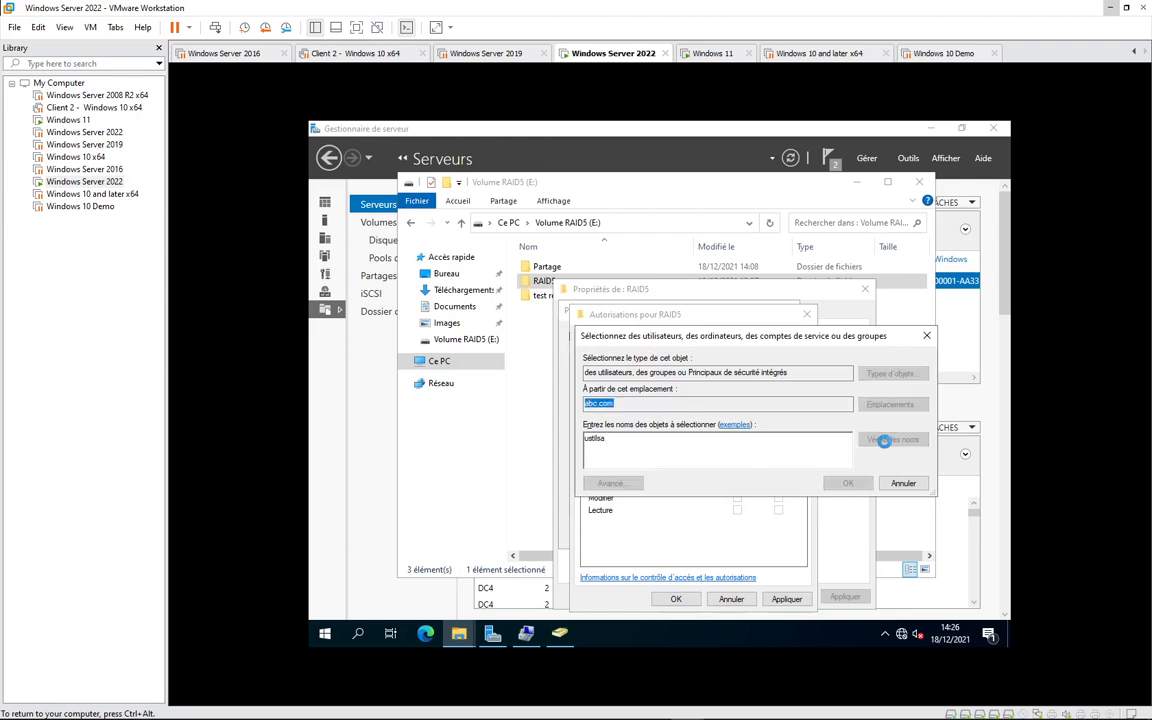
left_click(816, 555)
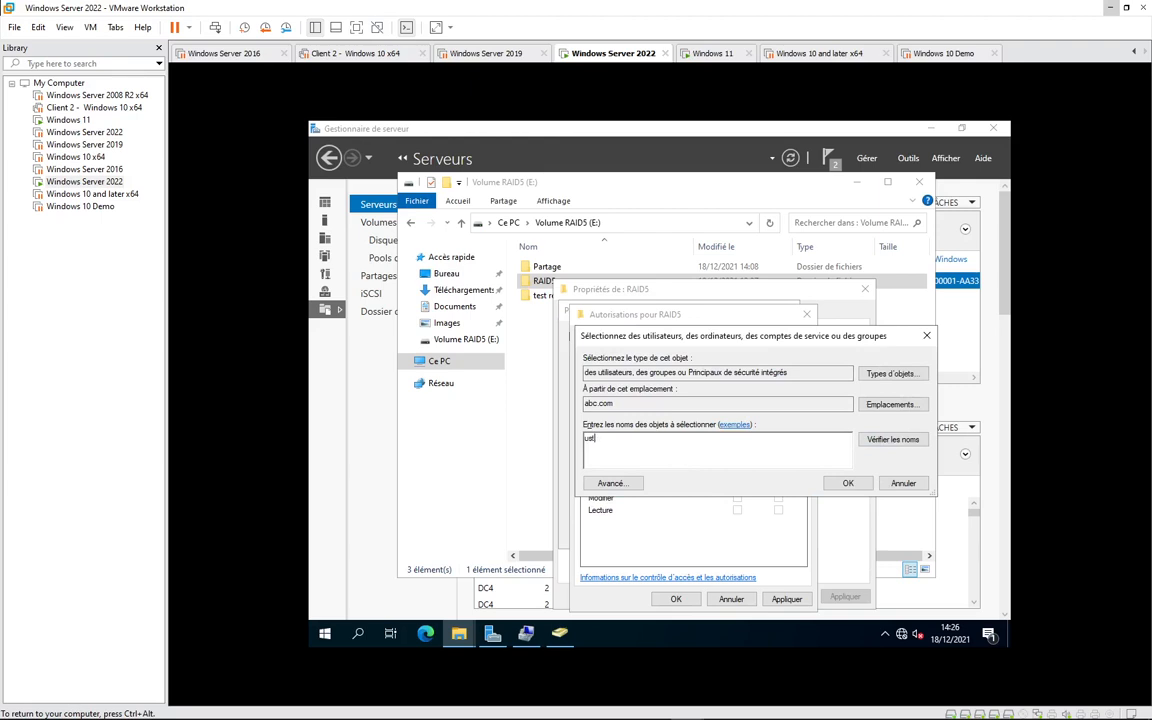
key("BackSpace")
key("BackSpace")
key("BackSpace")
type("utilis")
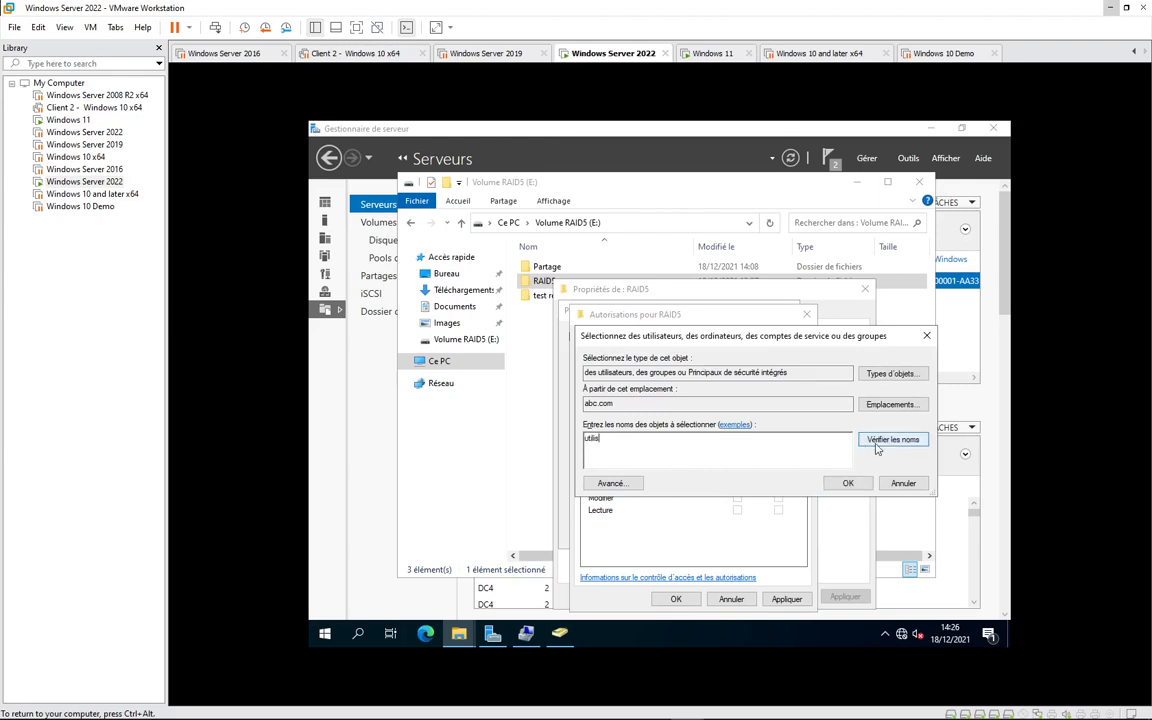
left_click(878, 441)
double_click(655, 456)
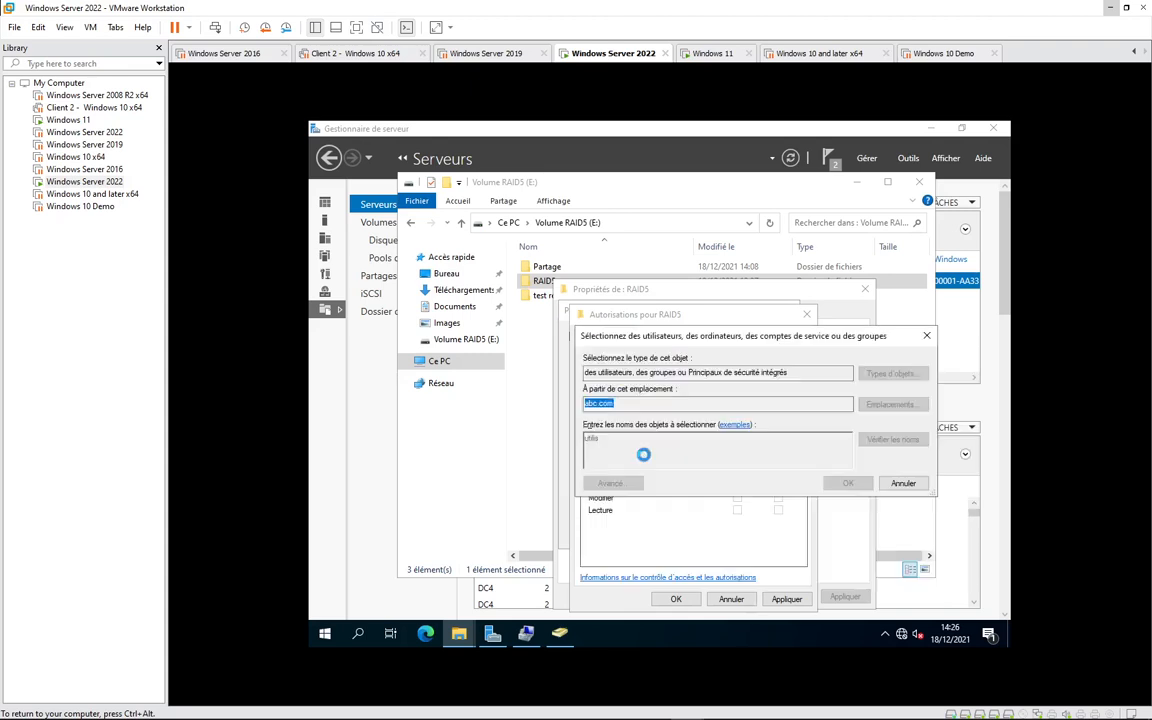
left_click(845, 483)
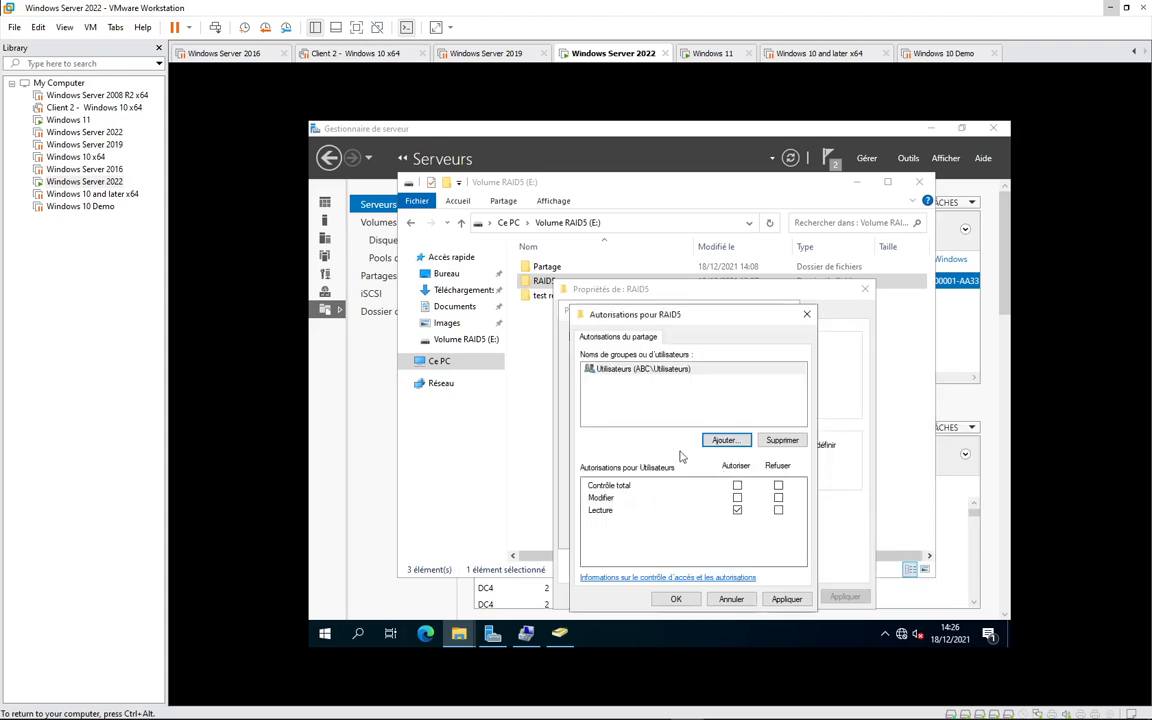
- Allow Utilisateurs Lecture and Modifier, then confirm and close all sharing dialogs
left_click(737, 510)
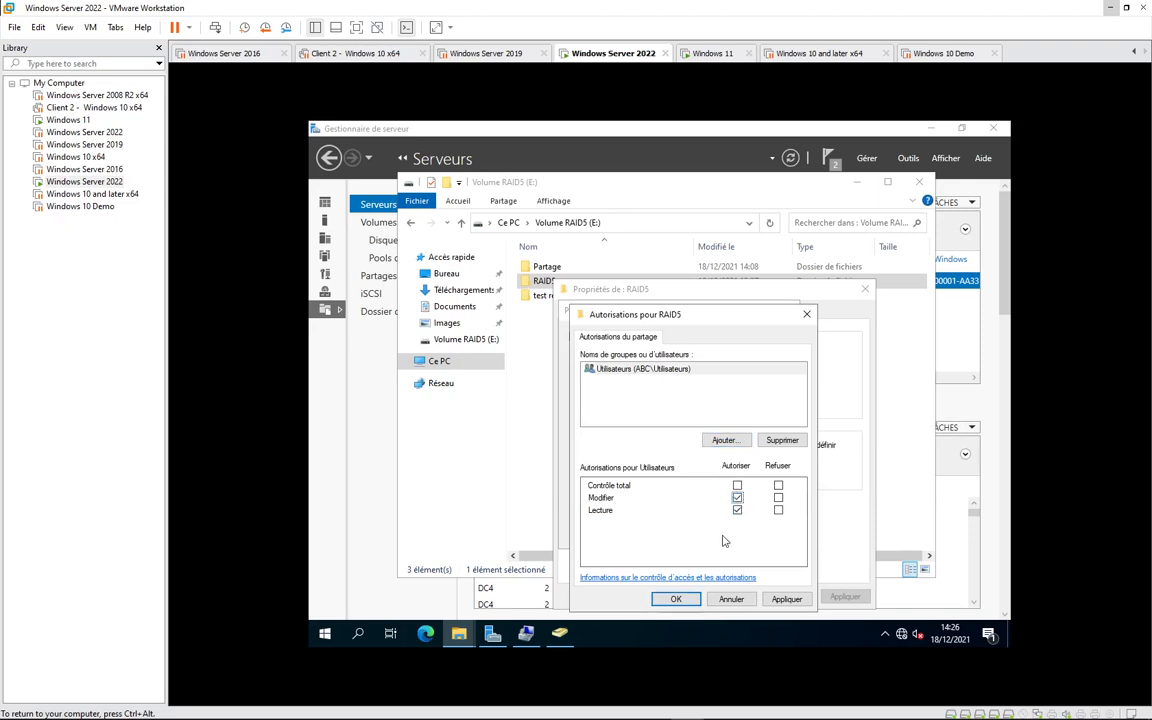
left_click(737, 497)
left_click(676, 599)
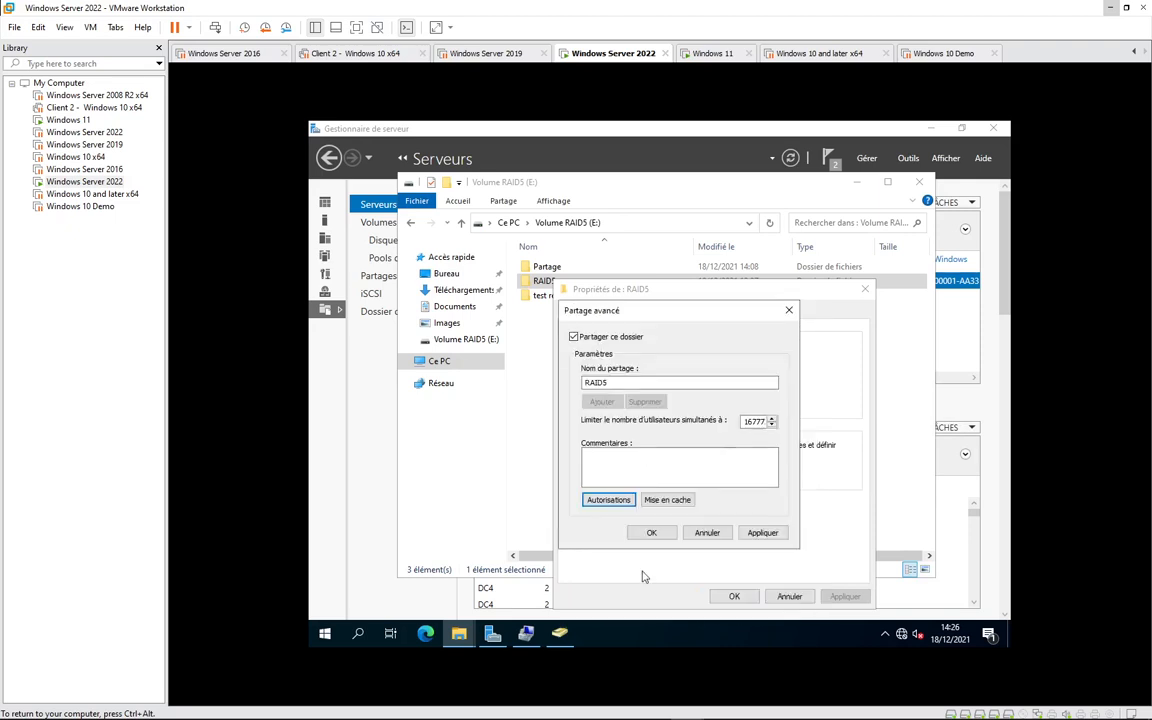
left_click(654, 532)
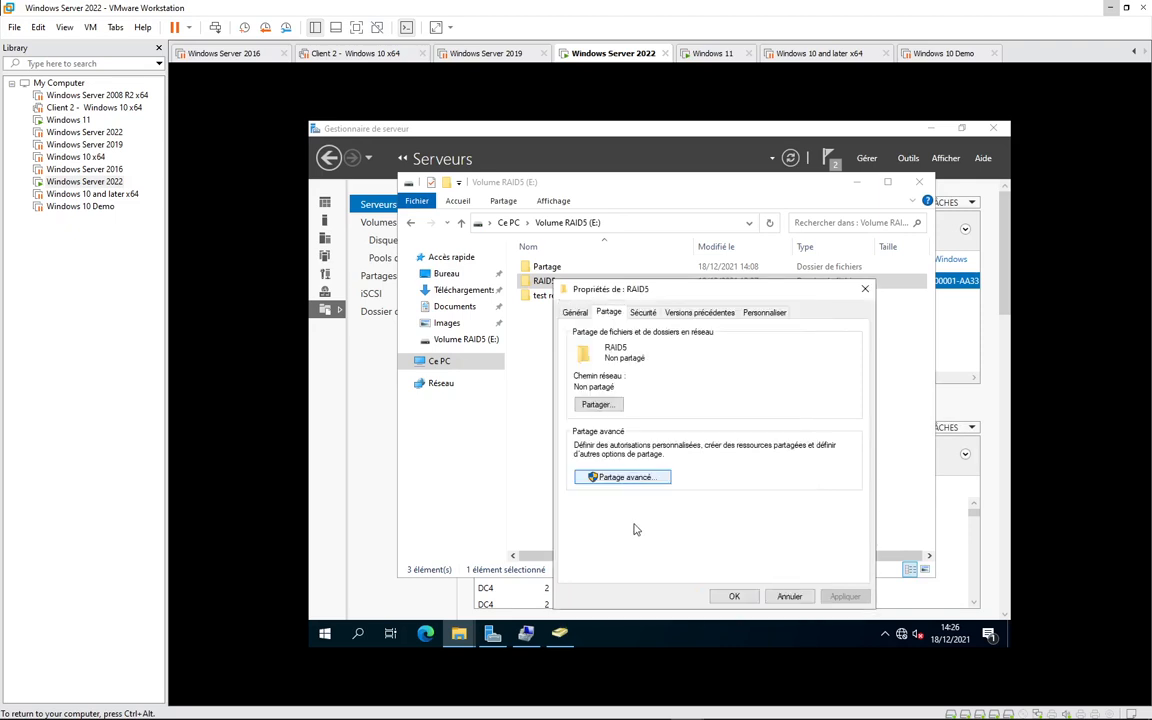
left_click(733, 596)
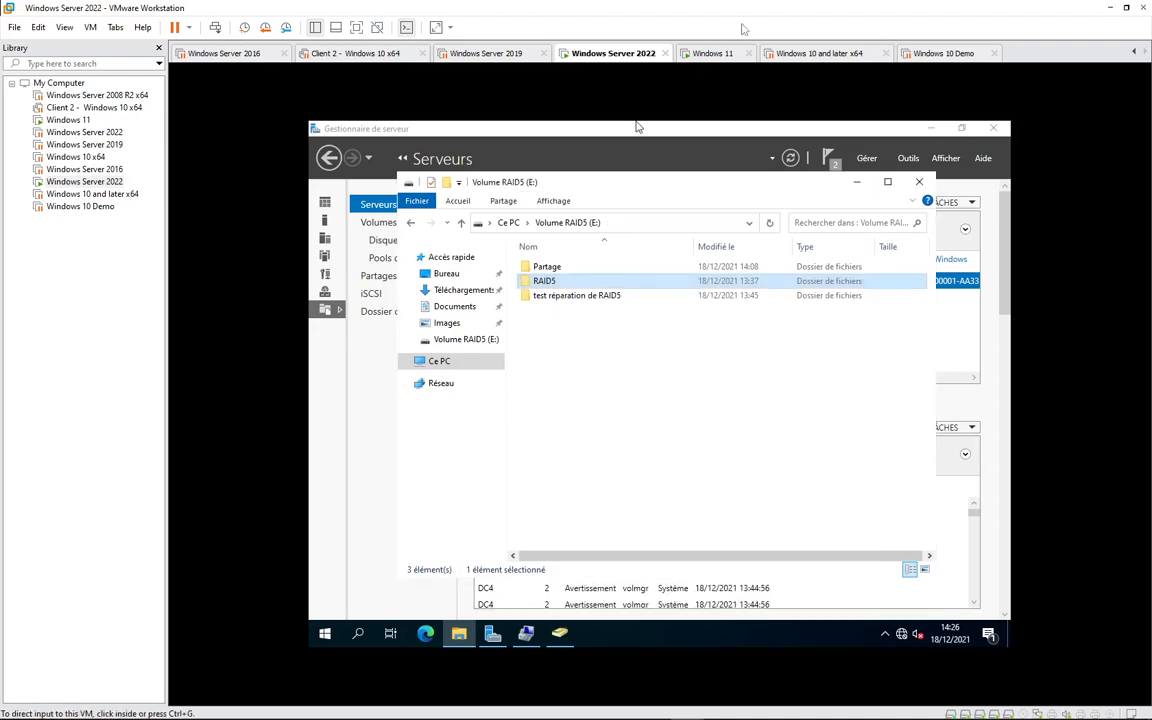
- Create a new RTF document named test inside RAID5
double_click(566, 285)
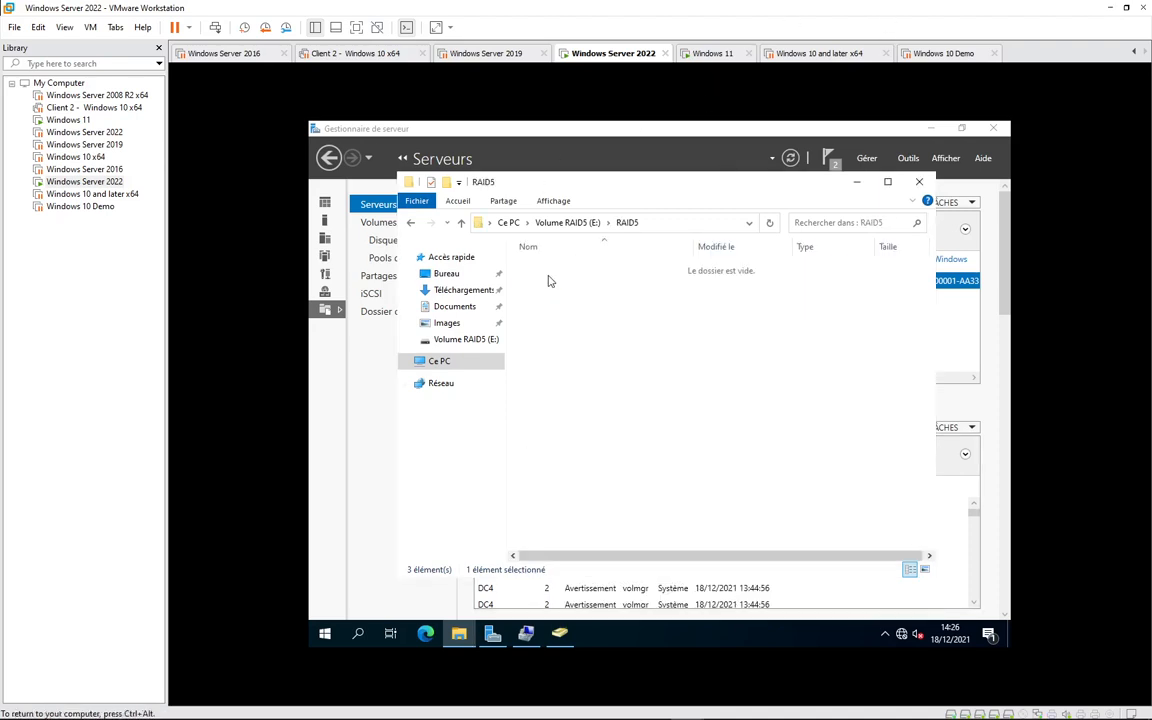
right_click(549, 275)
mouse_move(653, 442)
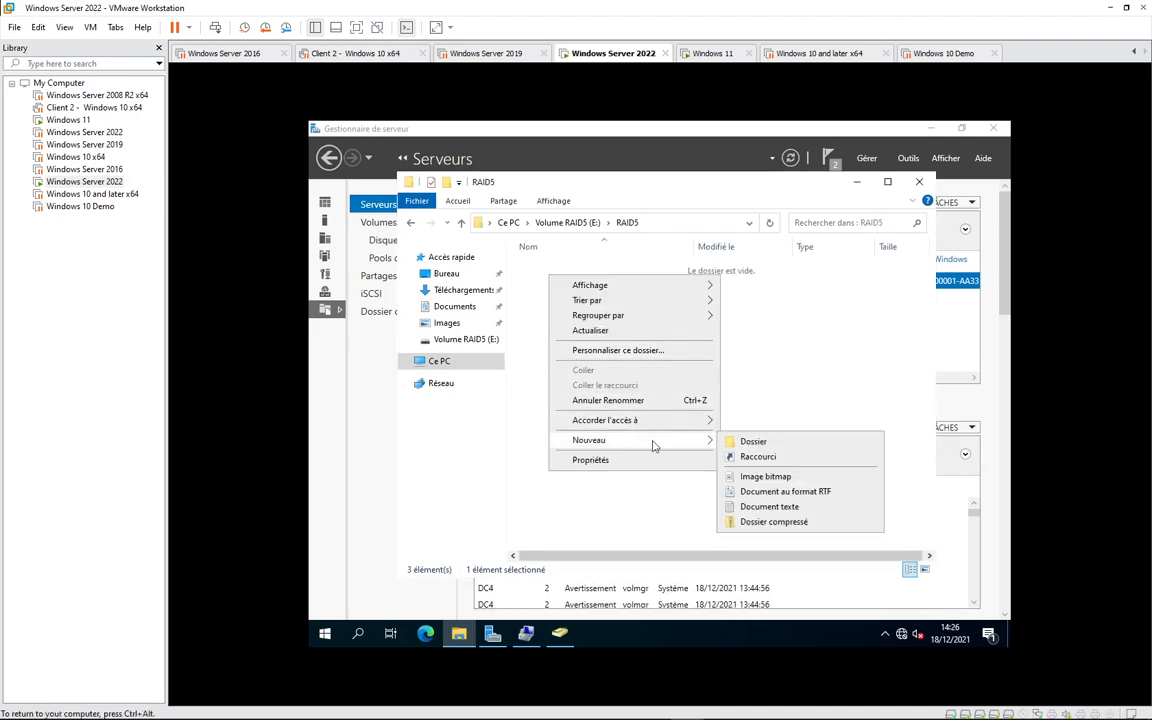
left_click(790, 491)
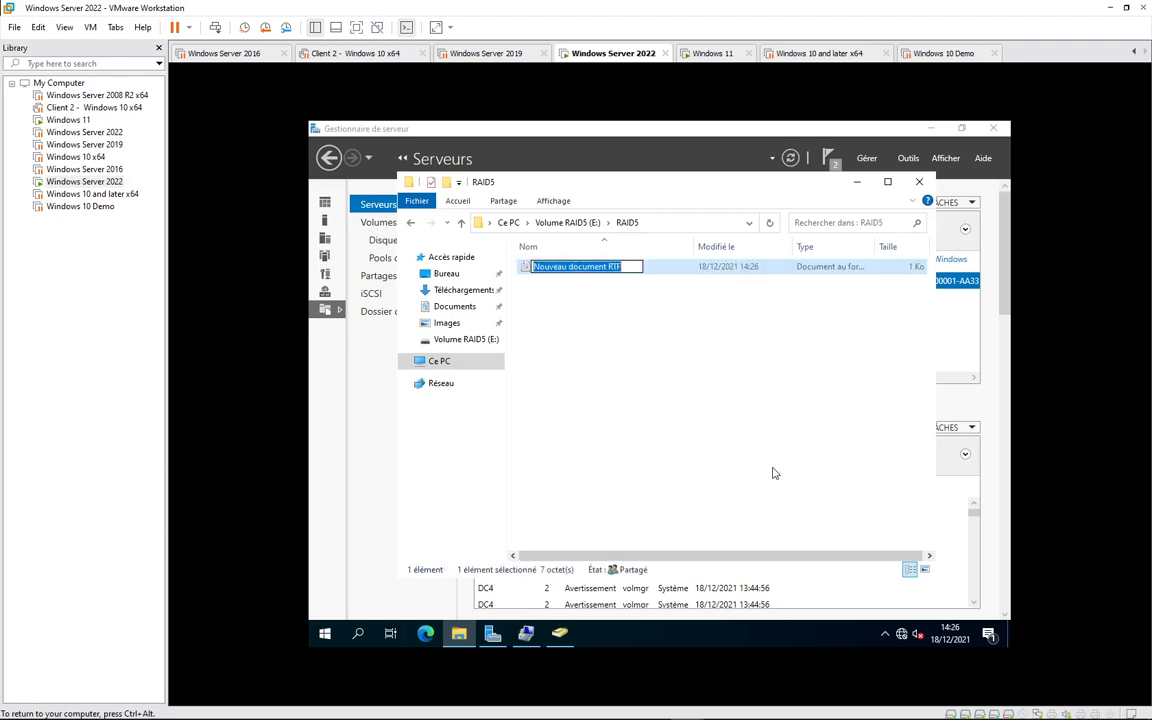
type("test")
key("Return")
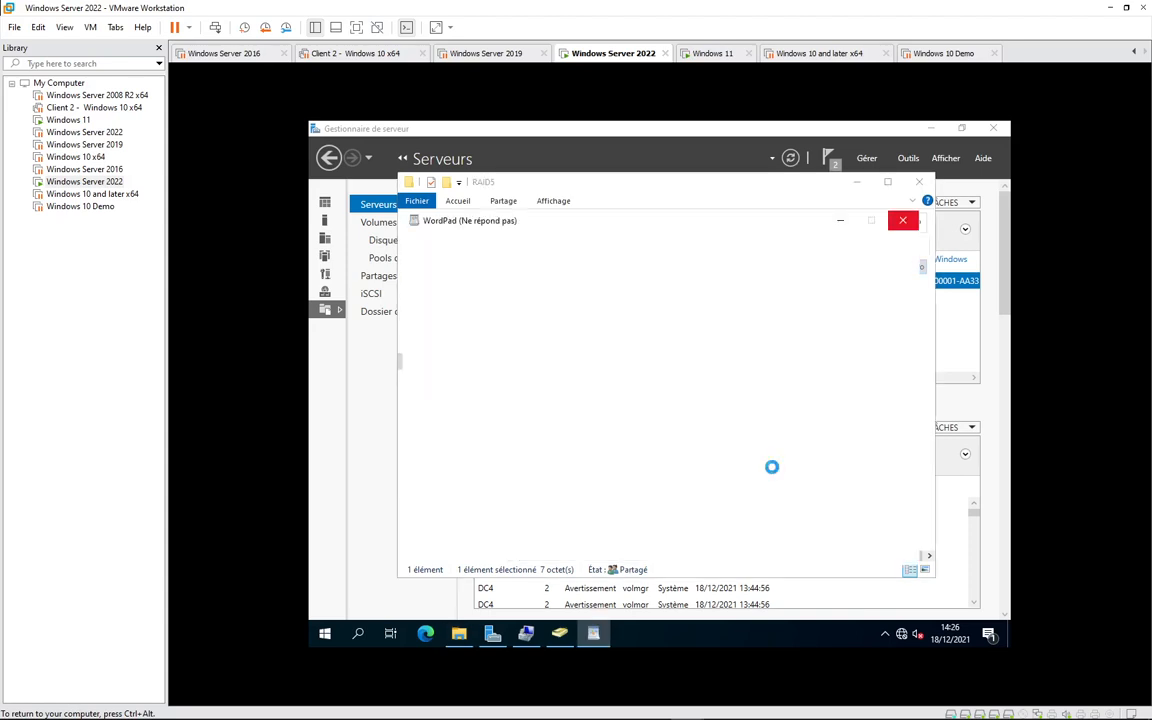
- Write 'Bonjour tt le monde' in test, close it, and switch to the Windows 11 VM
left_click(888, 182)
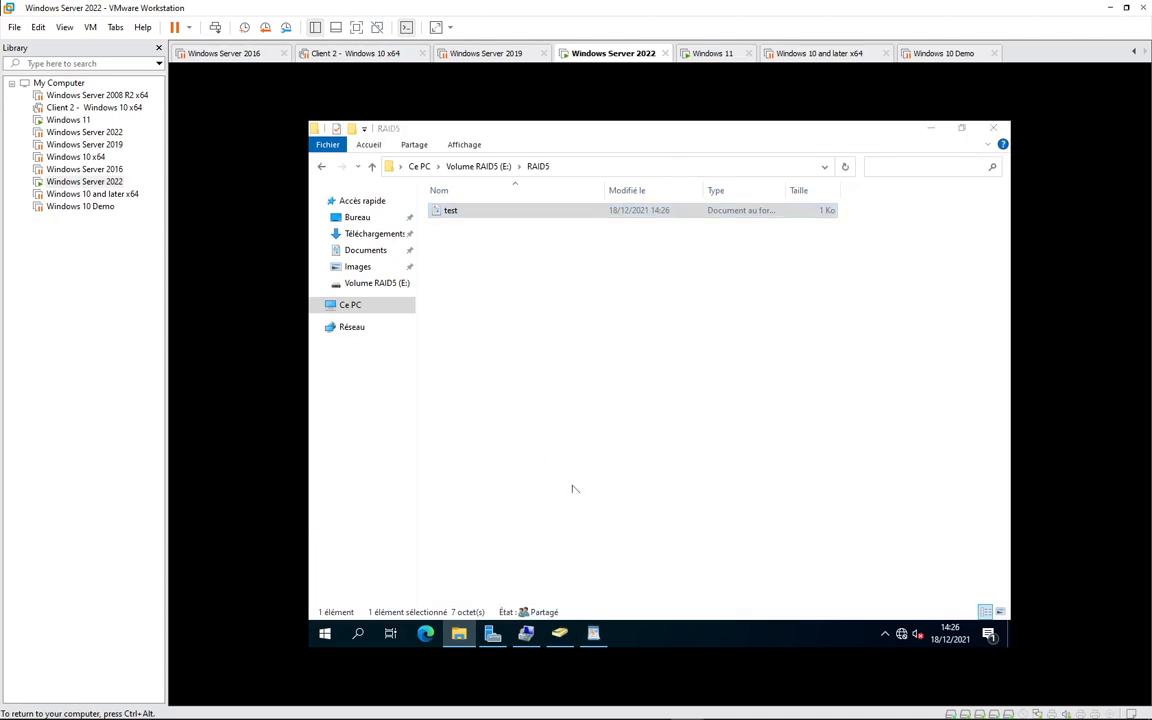
left_click(594, 634)
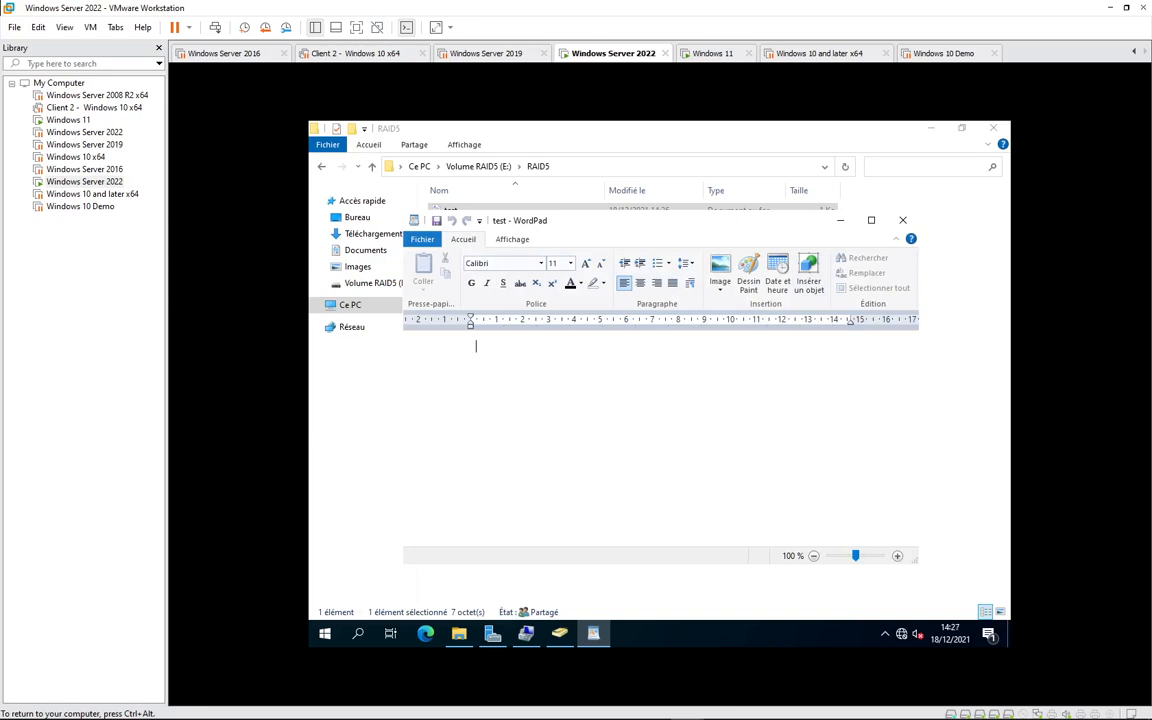
type("Bonjour,")
key("Return")
type("tt le monde")
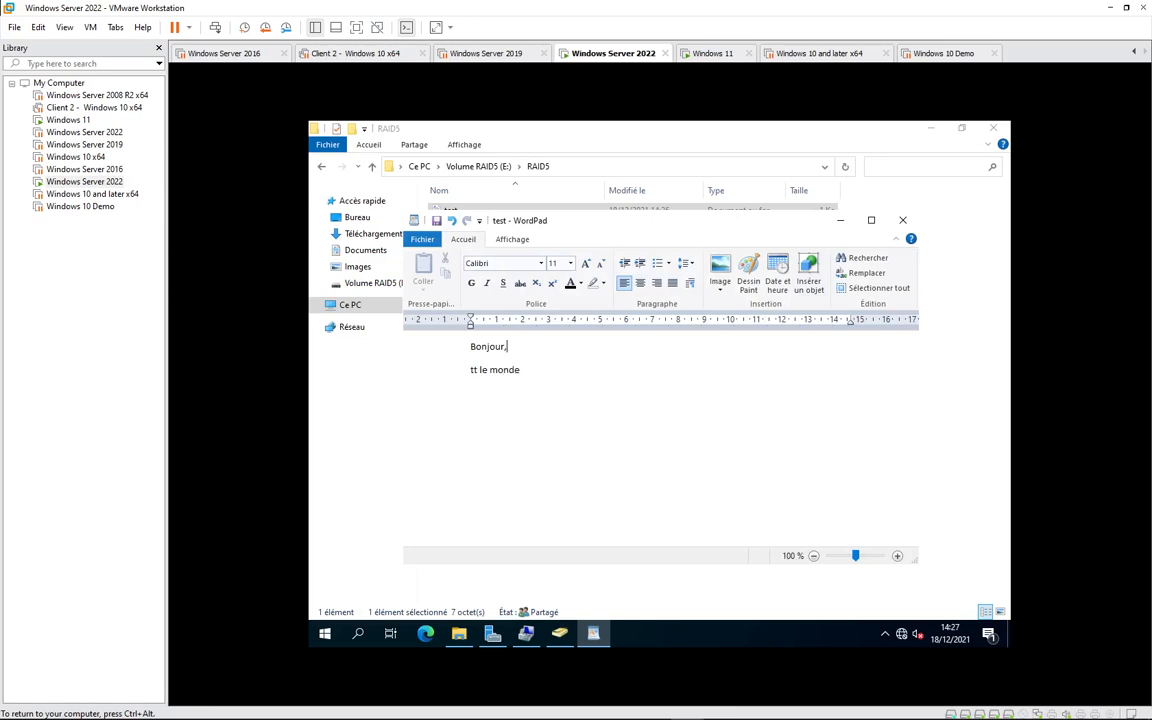
key("BackSpace")
key("Return")
left_click(905, 222)
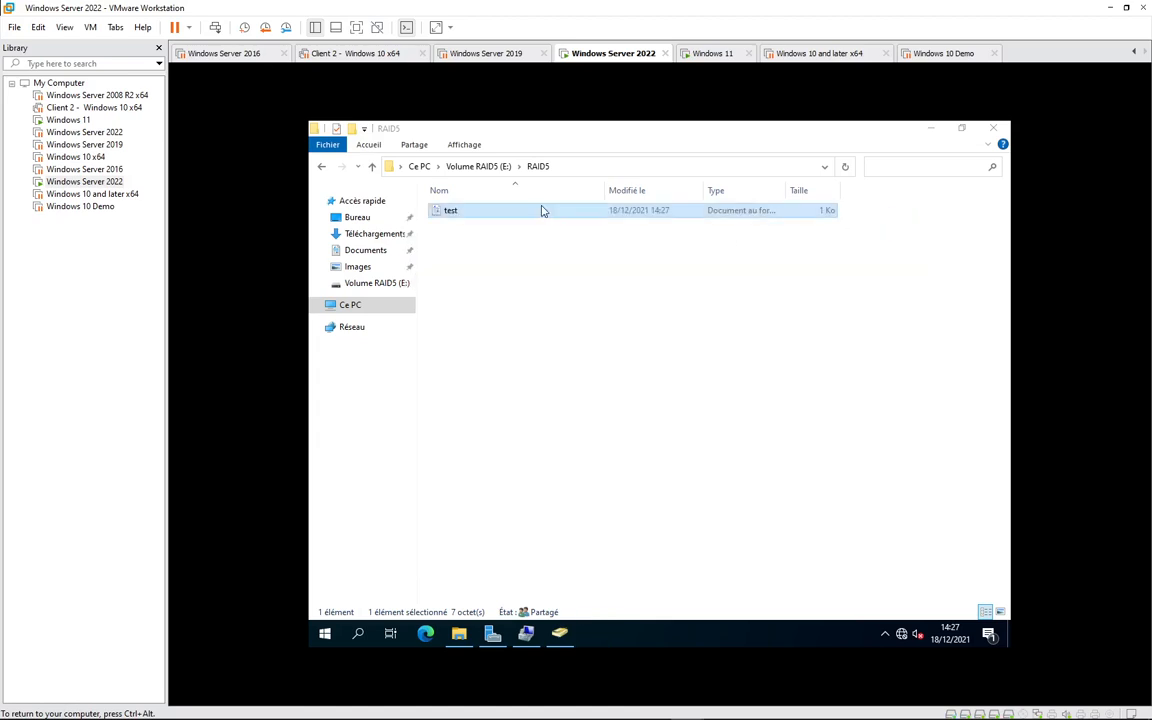
left_click(607, 278)
left_click(700, 58)
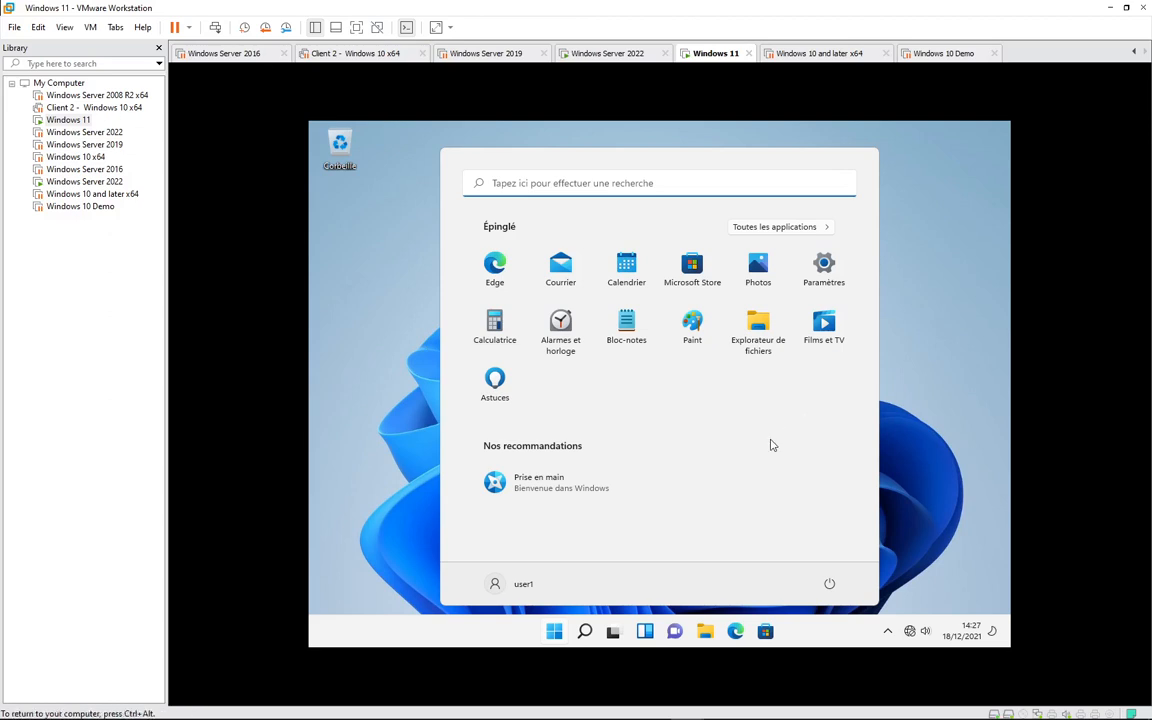
- Open the server path \\192.168.10.253 from the Run box on Windows 11
key("super+r")
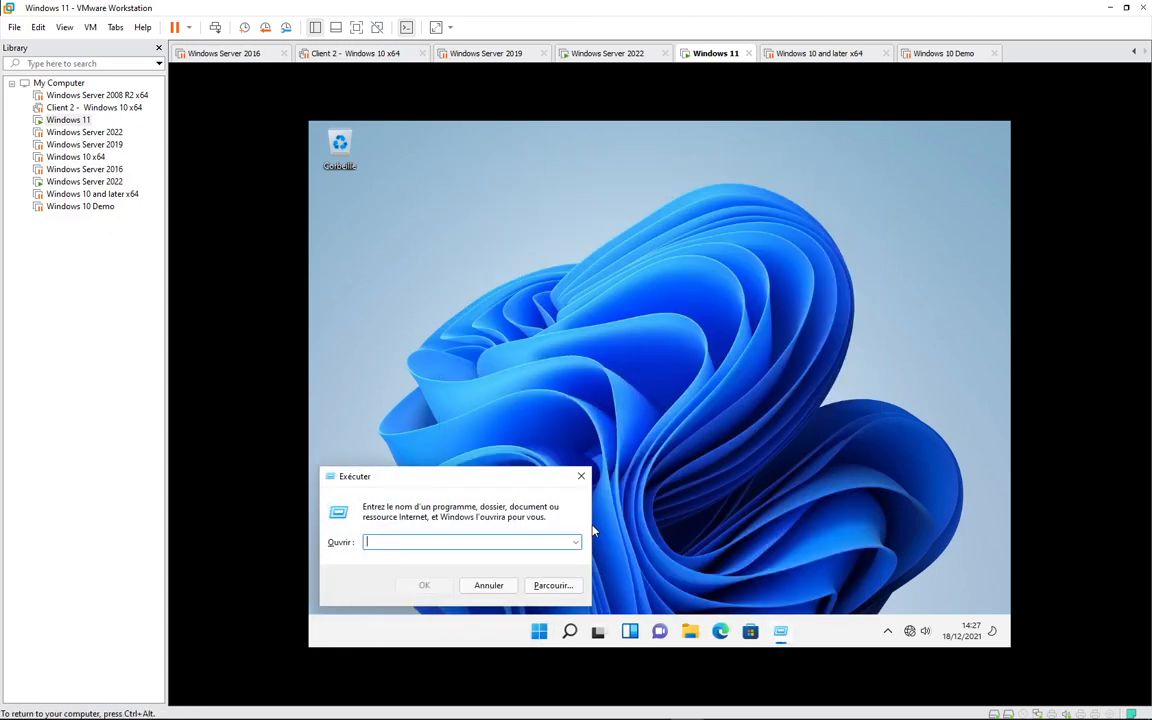
type("\\\\192.168.10.25")
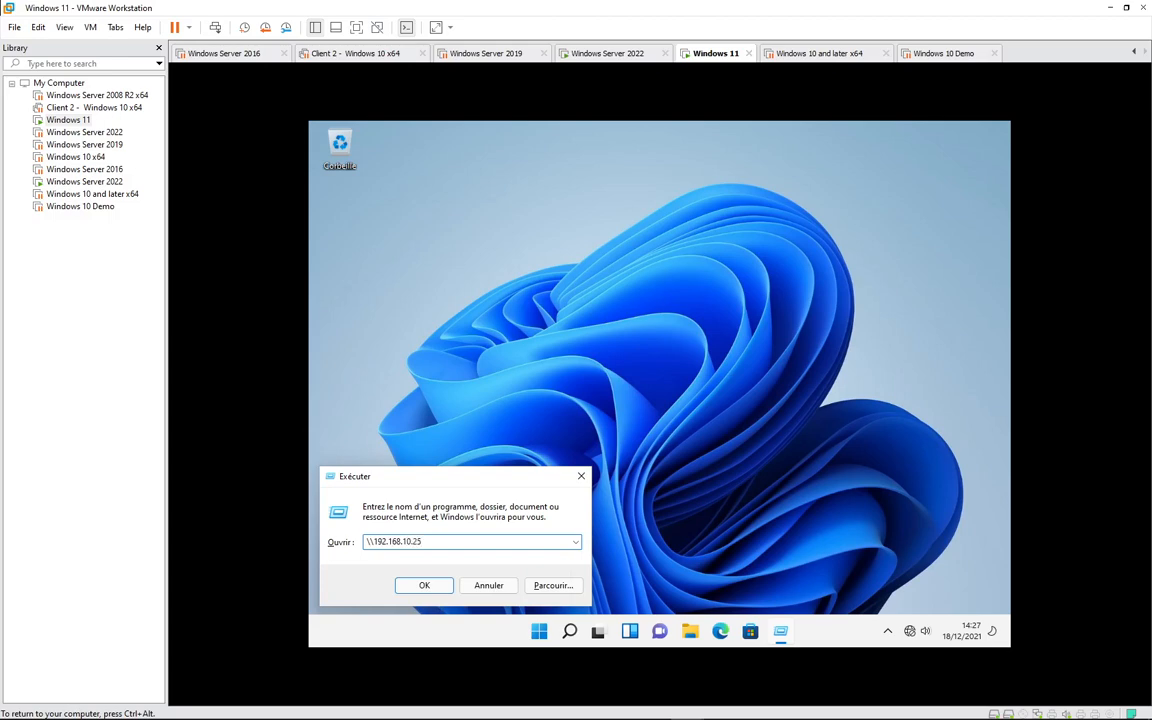
key("Return")
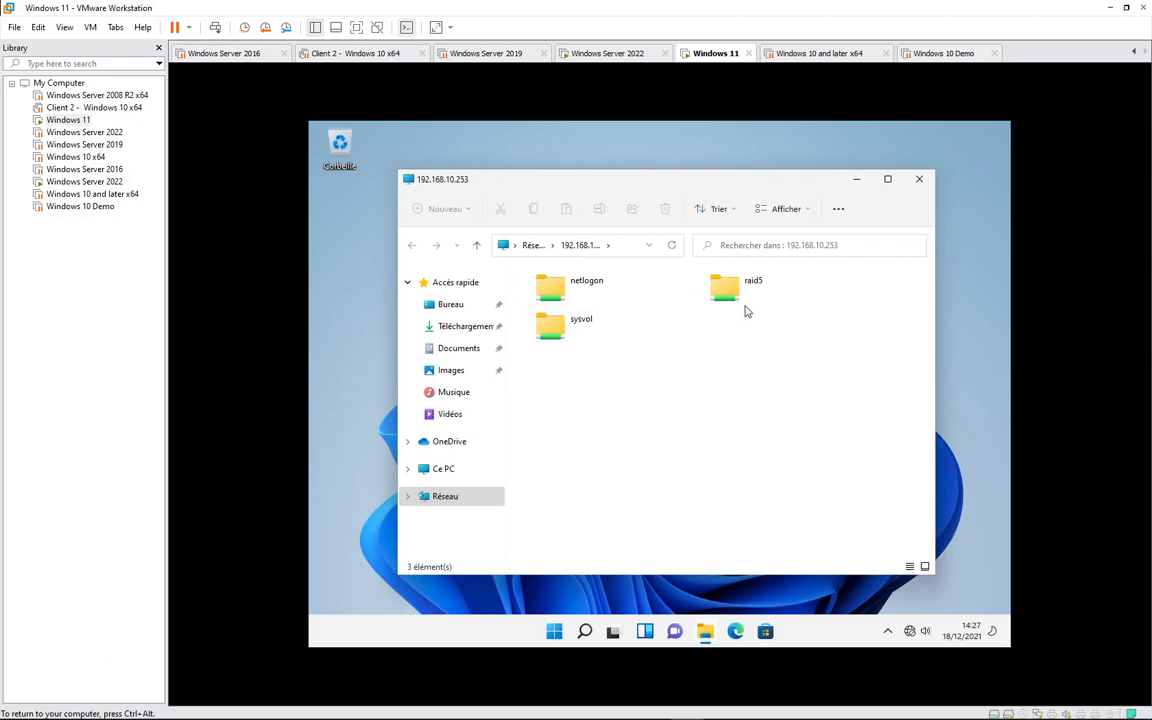
- Open the test document inside the server's raid5 share
double_click(722, 287)
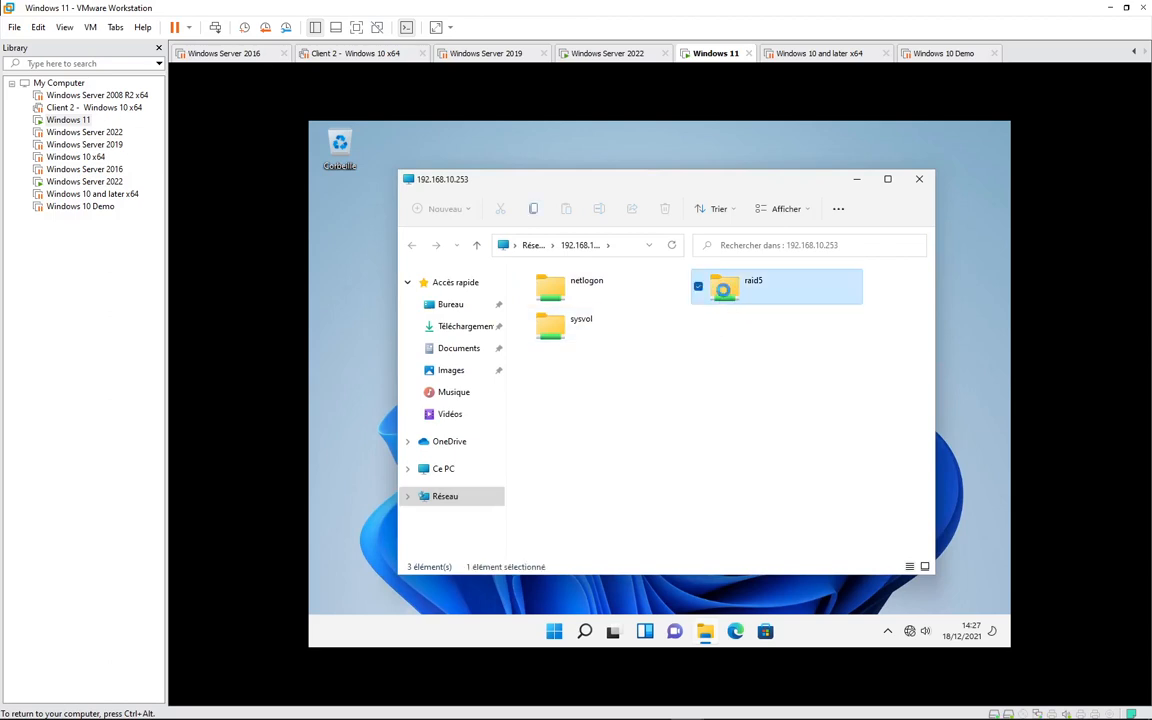
left_click(548, 299)
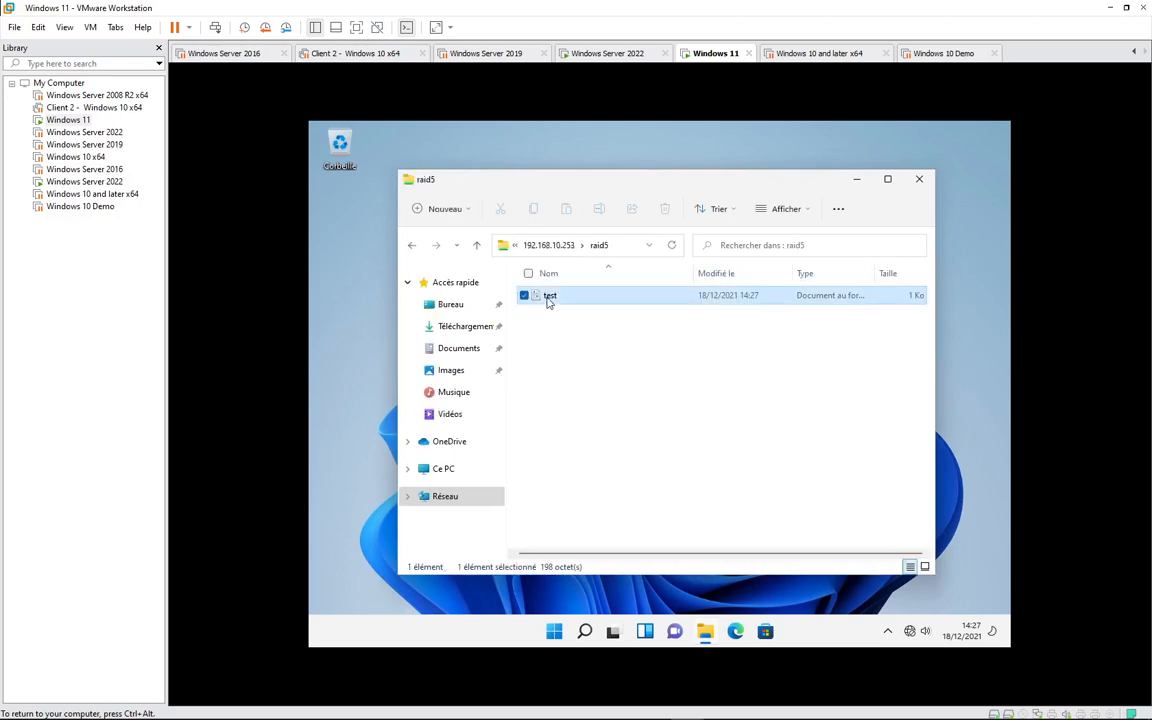
double_click(548, 299)
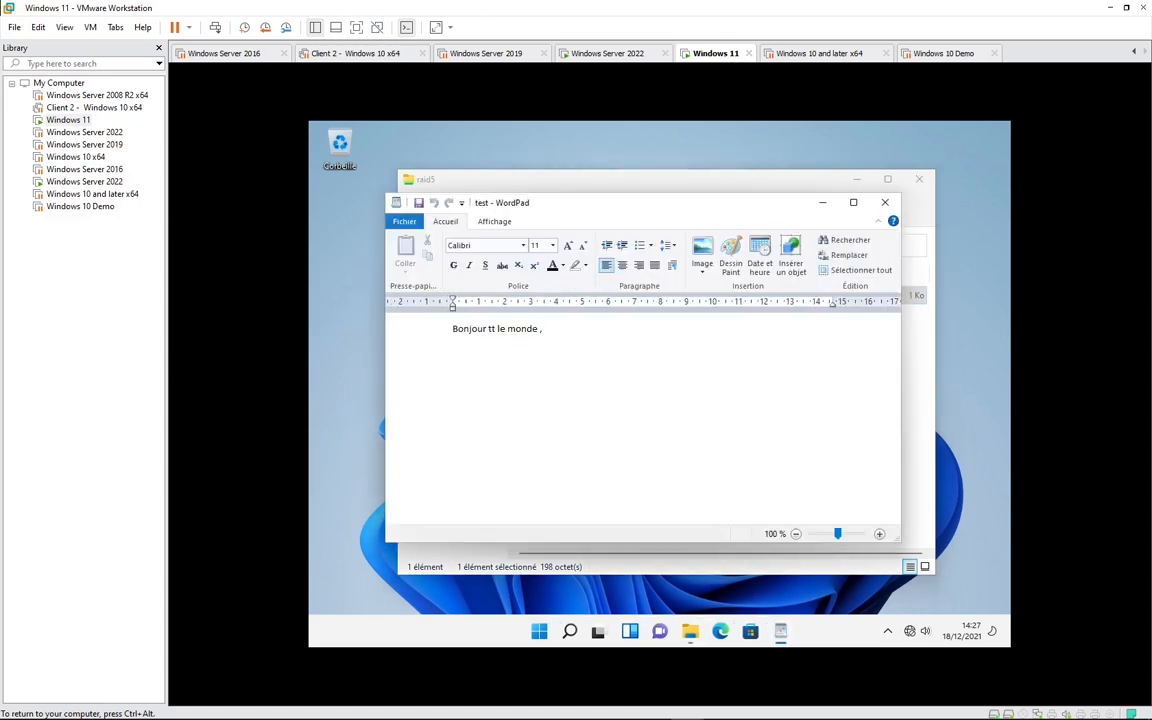
- Add a 'ça' line to test, attempt saving, and dismiss the access-refused error
key("Return")
type("ça va !!!")
key("ctrl+s")
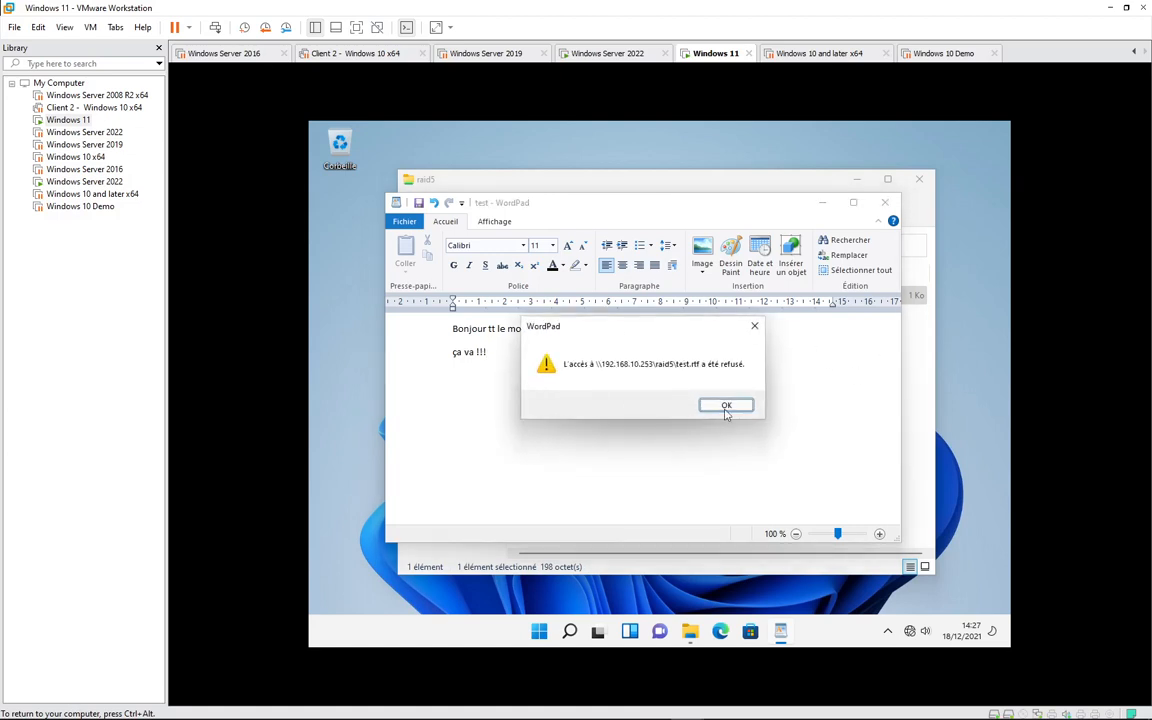
left_click(726, 408)
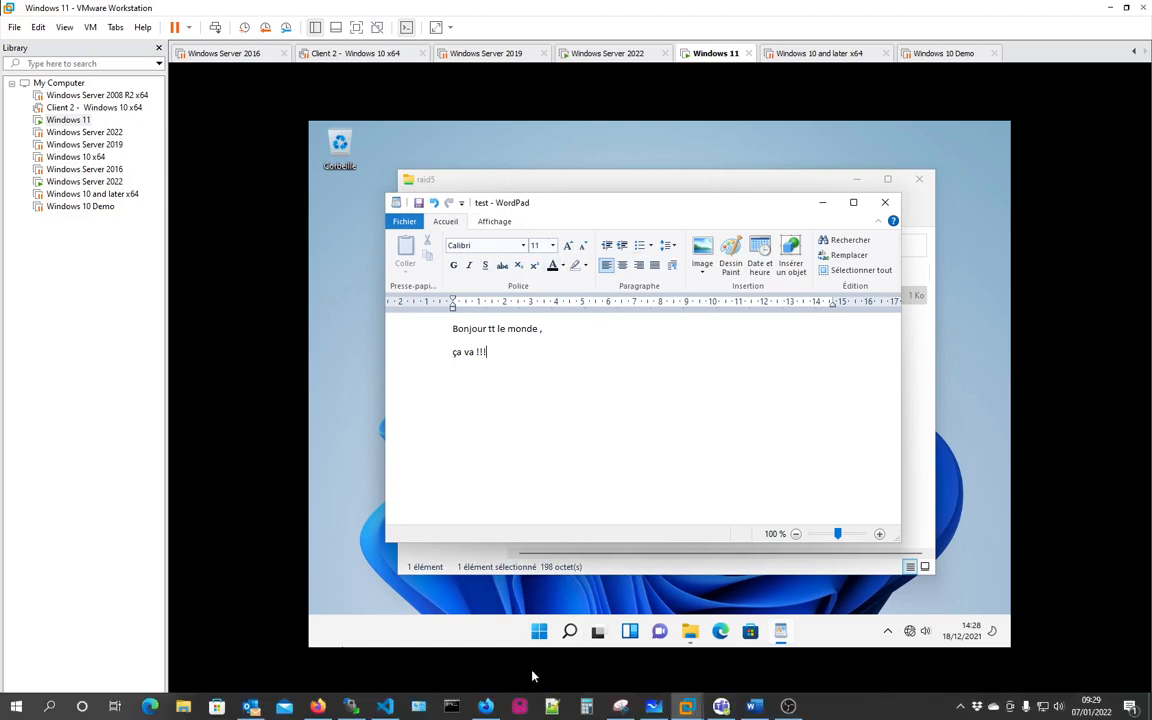
left_click(539, 632)
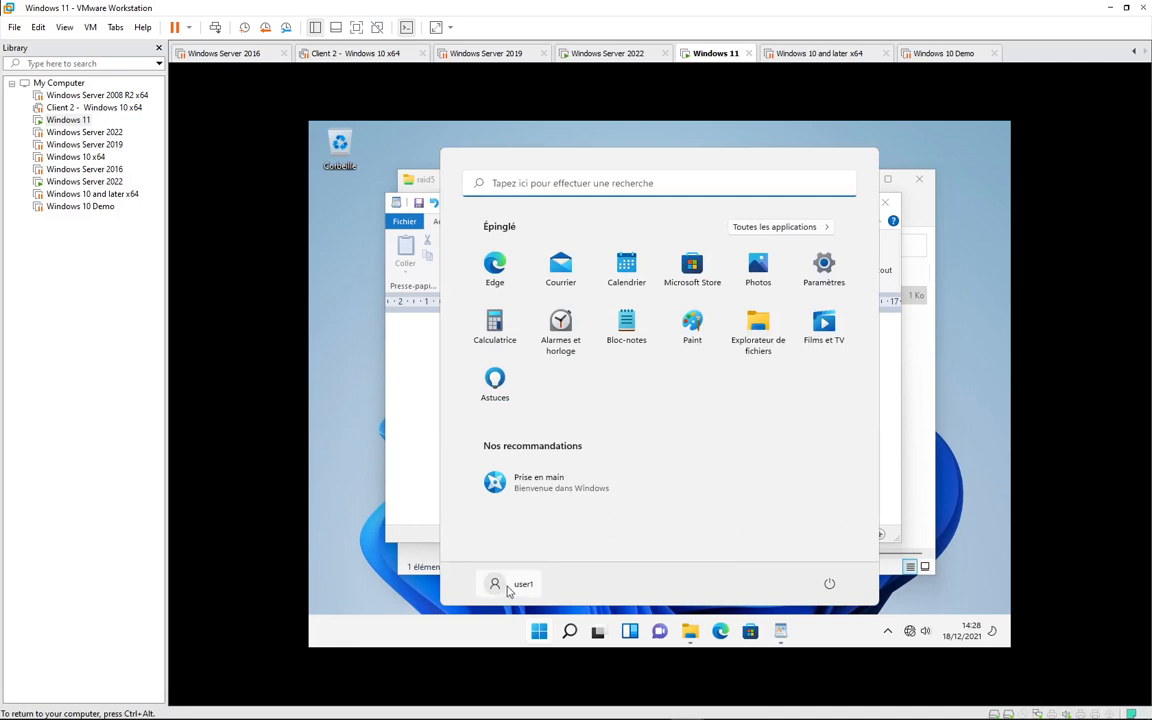
left_click(403, 483)
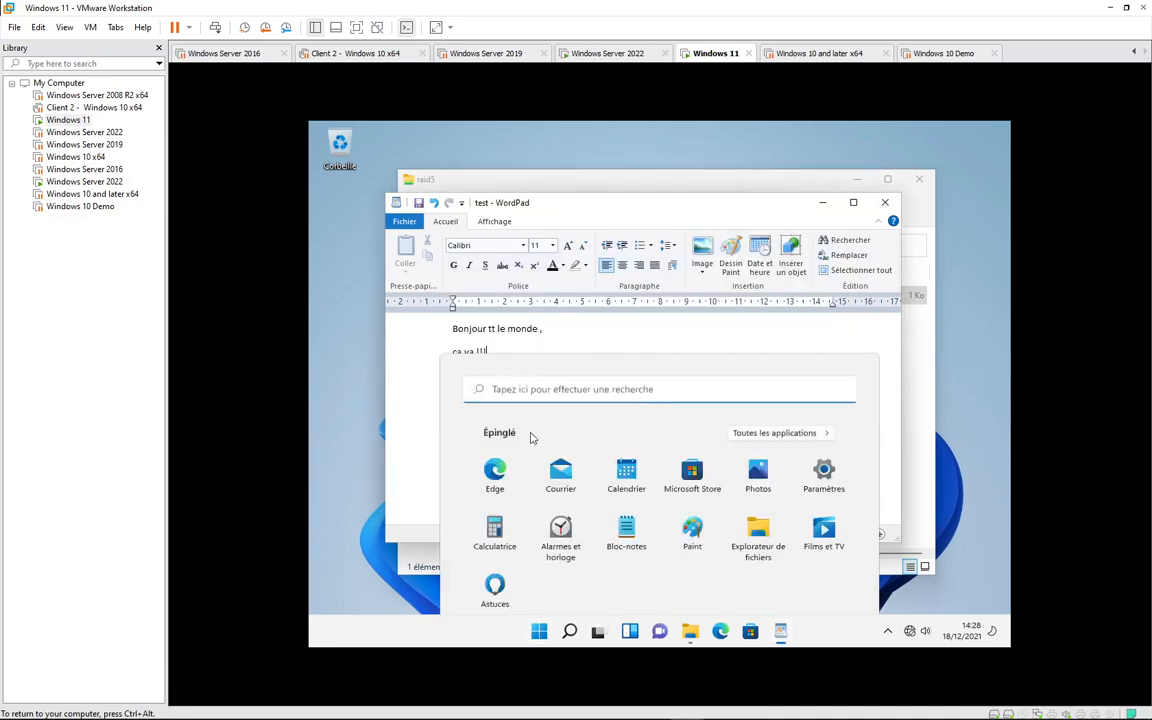
left_click(920, 368)
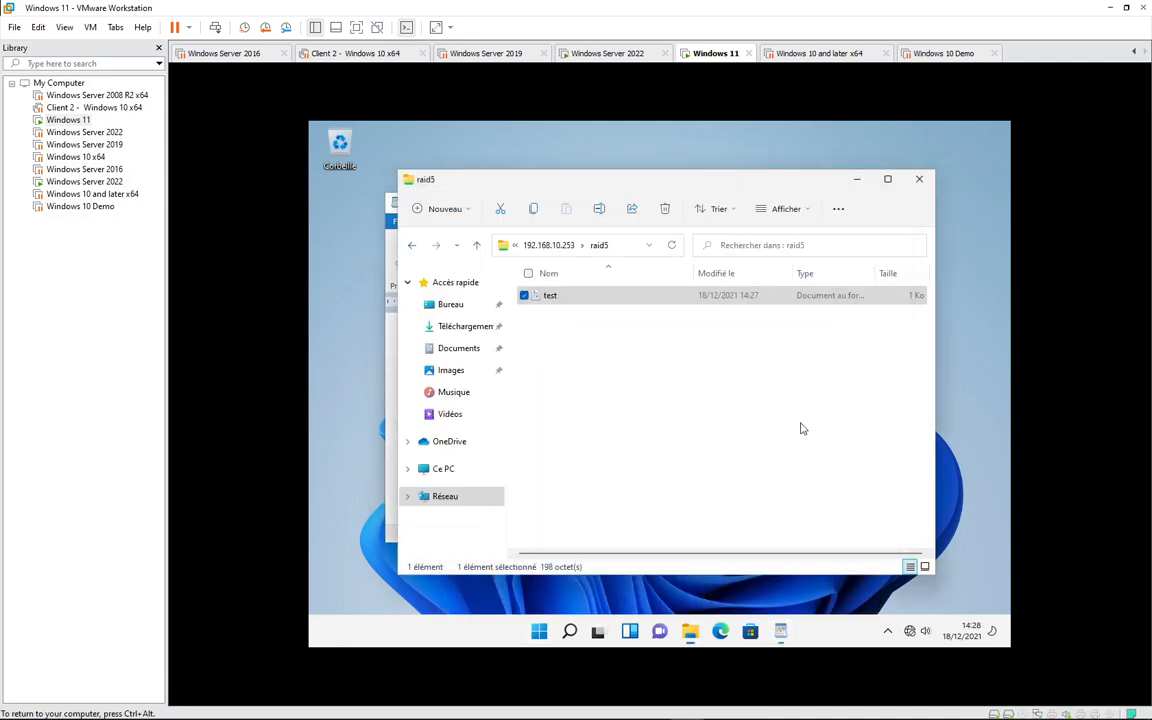
- Create a text file 'test client' in raid5 containing 'bonjour, ça va !!!' and save it
right_click(549, 350)
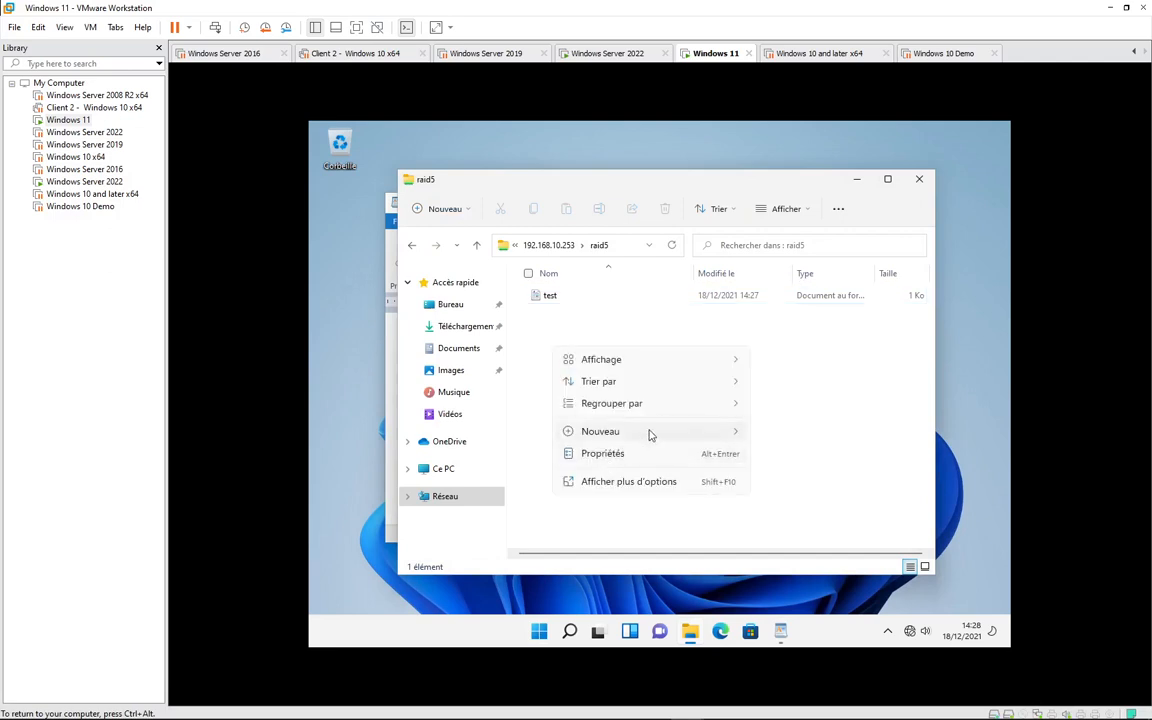
mouse_move(648, 432)
left_click(803, 501)
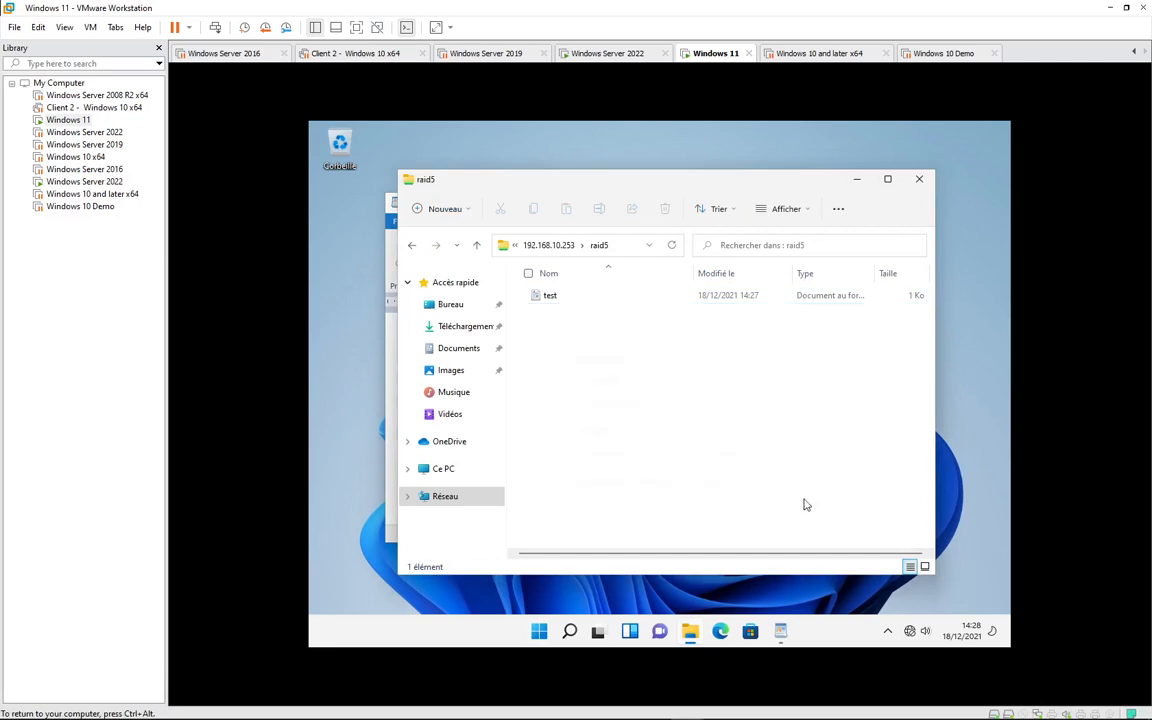
type("te")
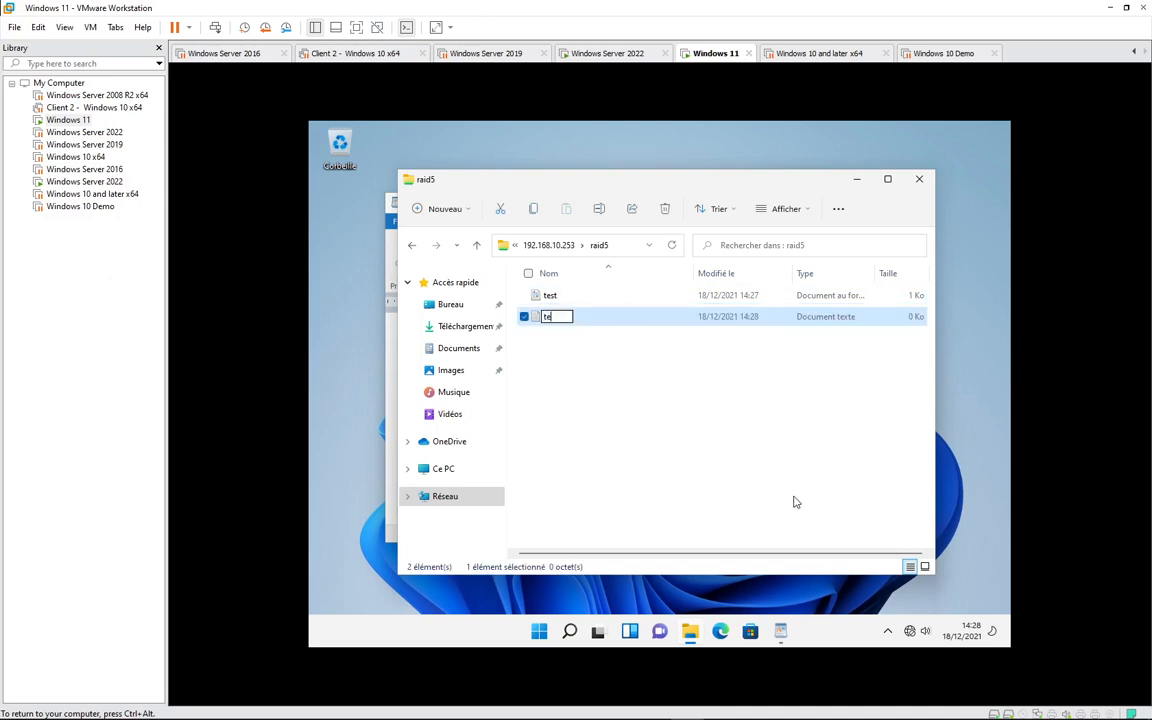
type("st client")
key("Return")
key("Return")
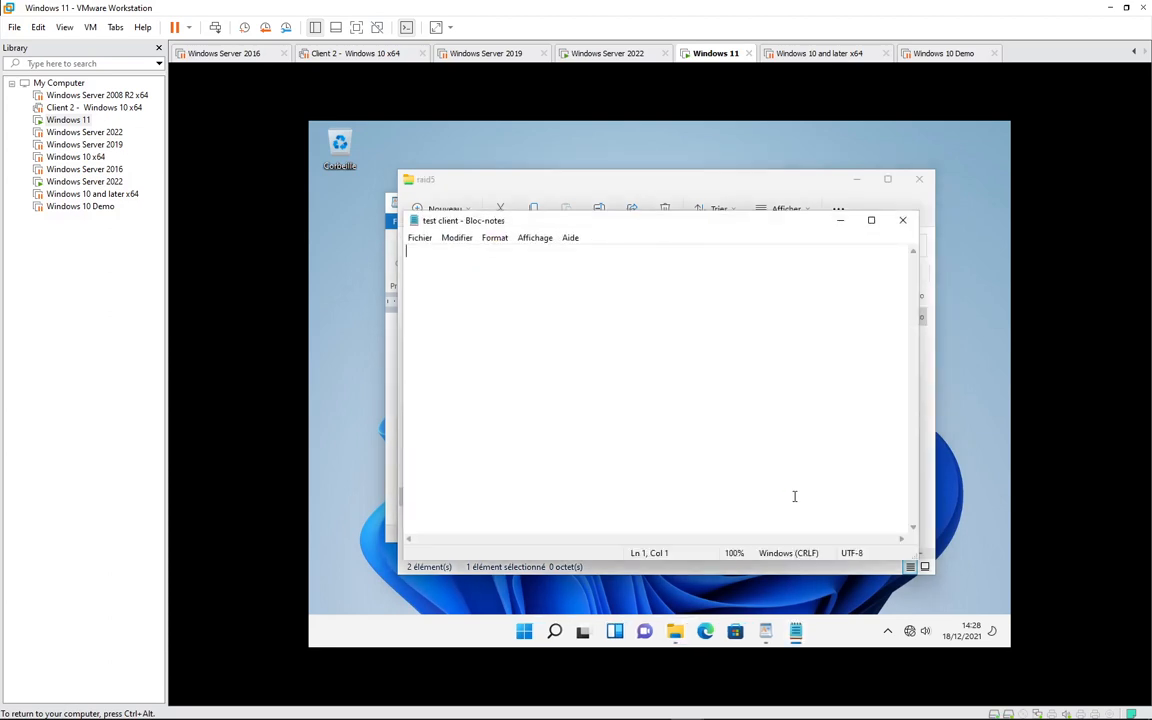
type("bonjour,  ça va !!!")
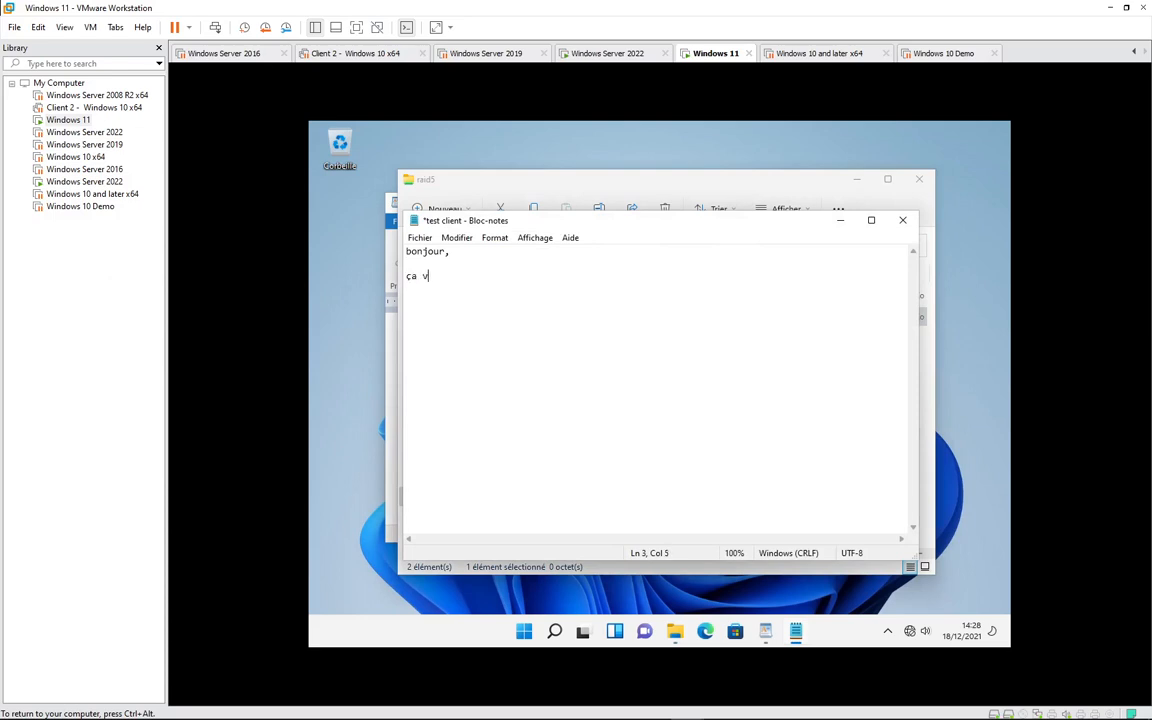
key("ctrl+s")
left_click(902, 220)
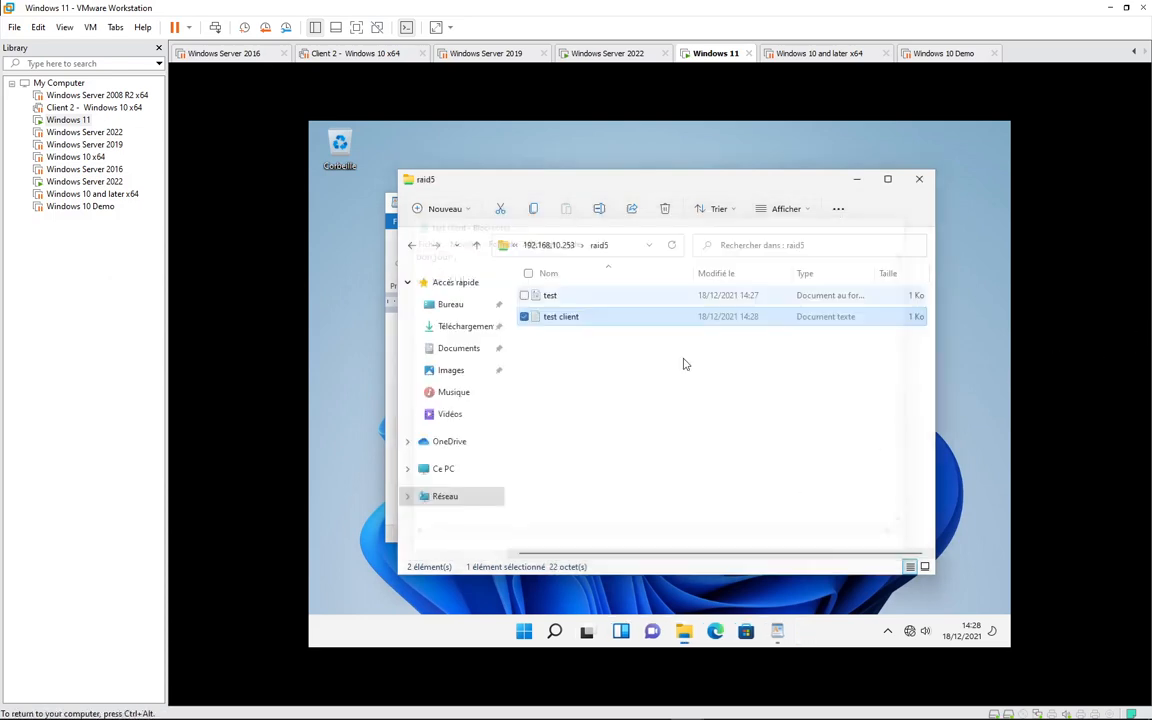
left_click(620, 391)
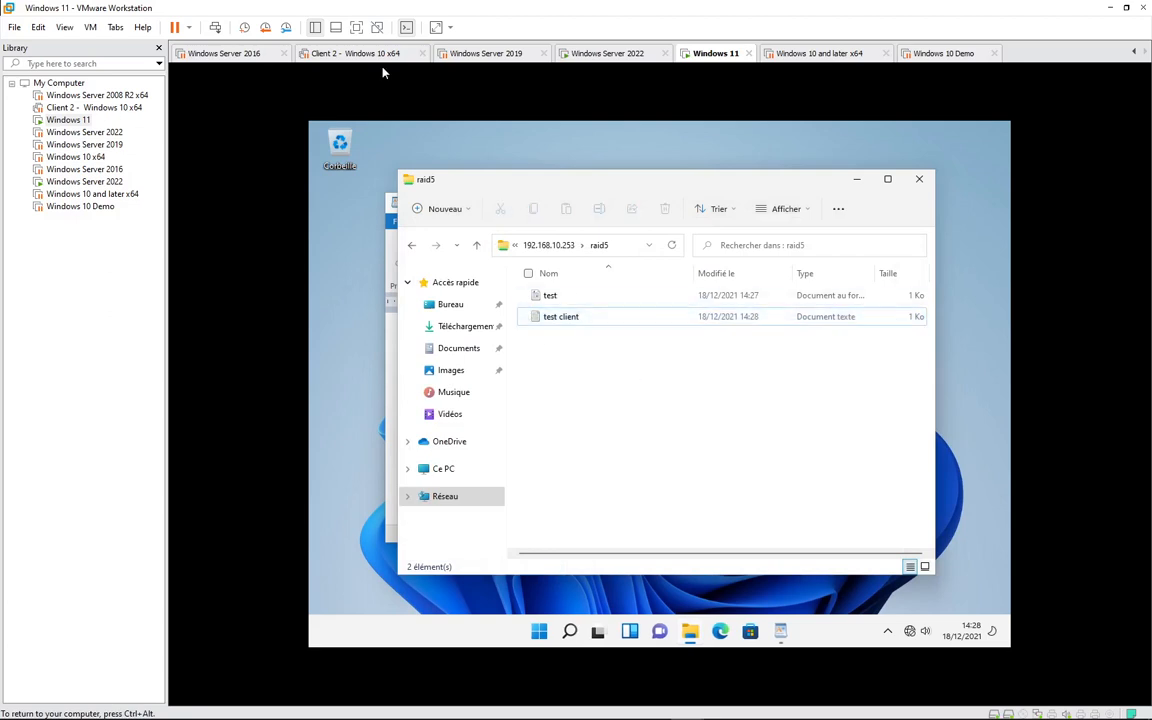
- Open test and test client from the share, then switch to the Windows Server 2022 VM
double_click(553, 296)
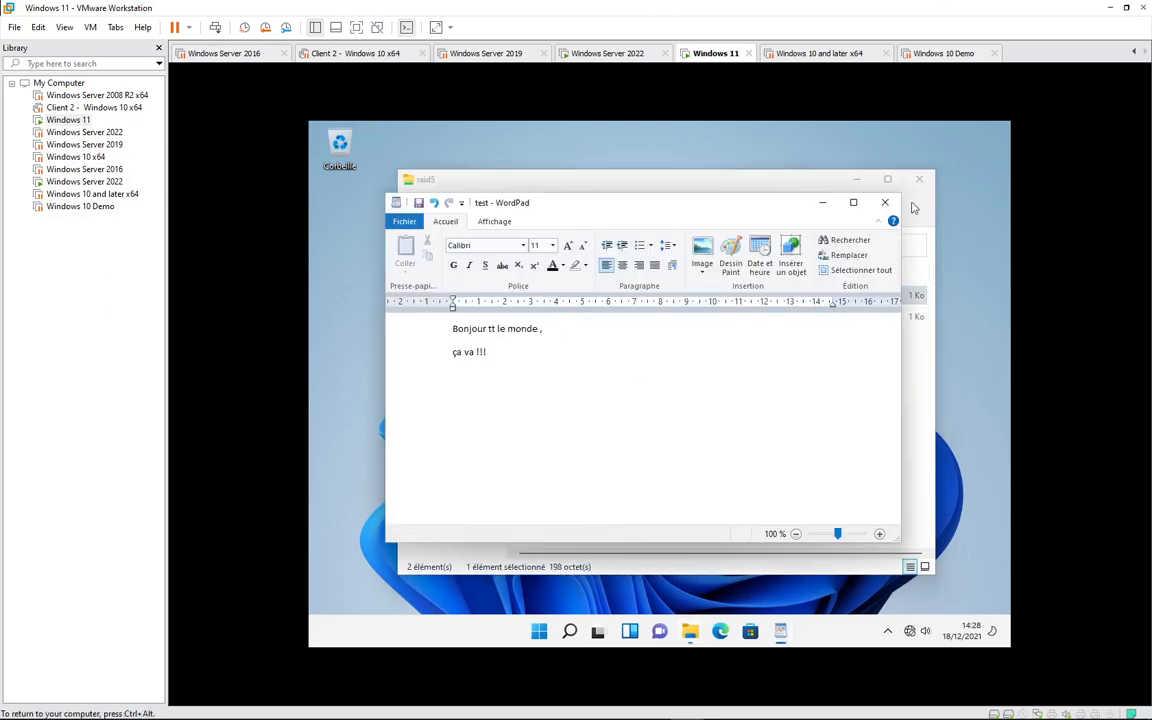
left_click(742, 181)
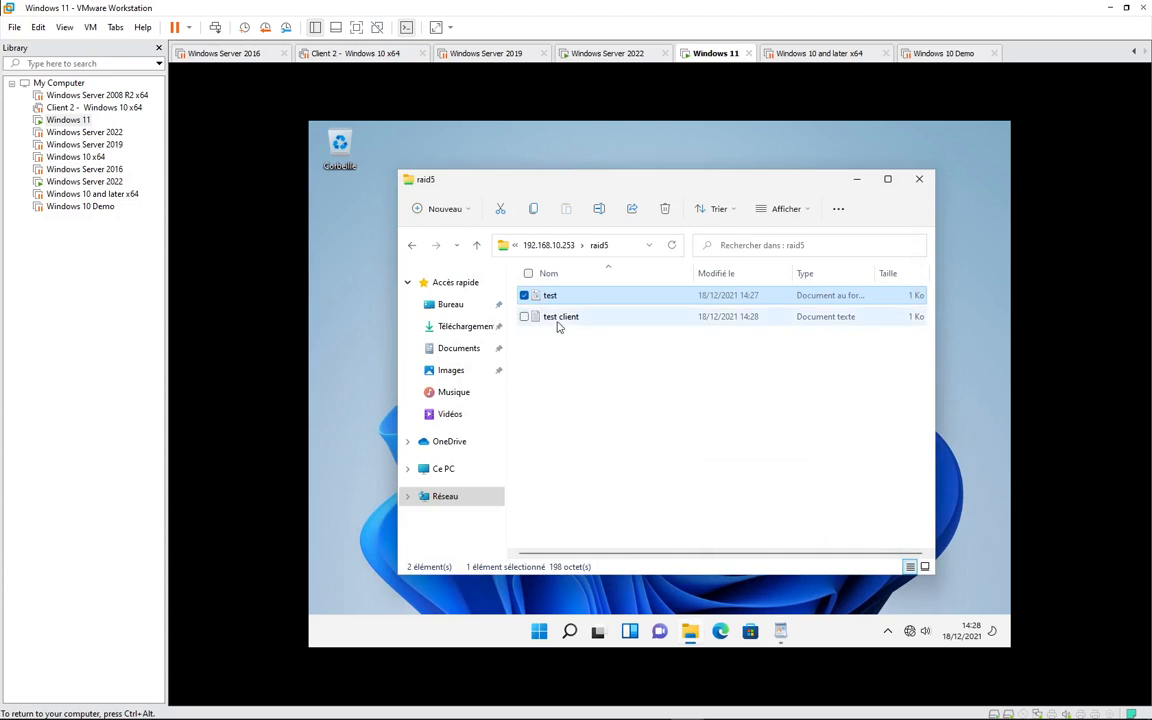
double_click(552, 317)
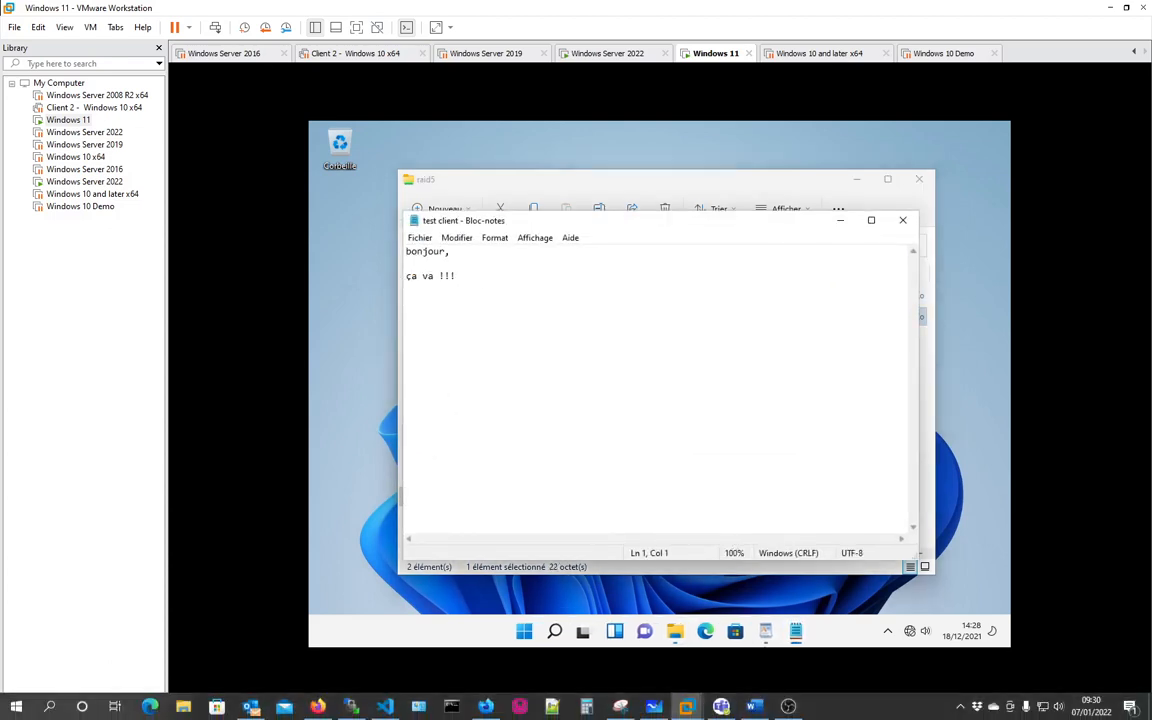
left_click(958, 708)
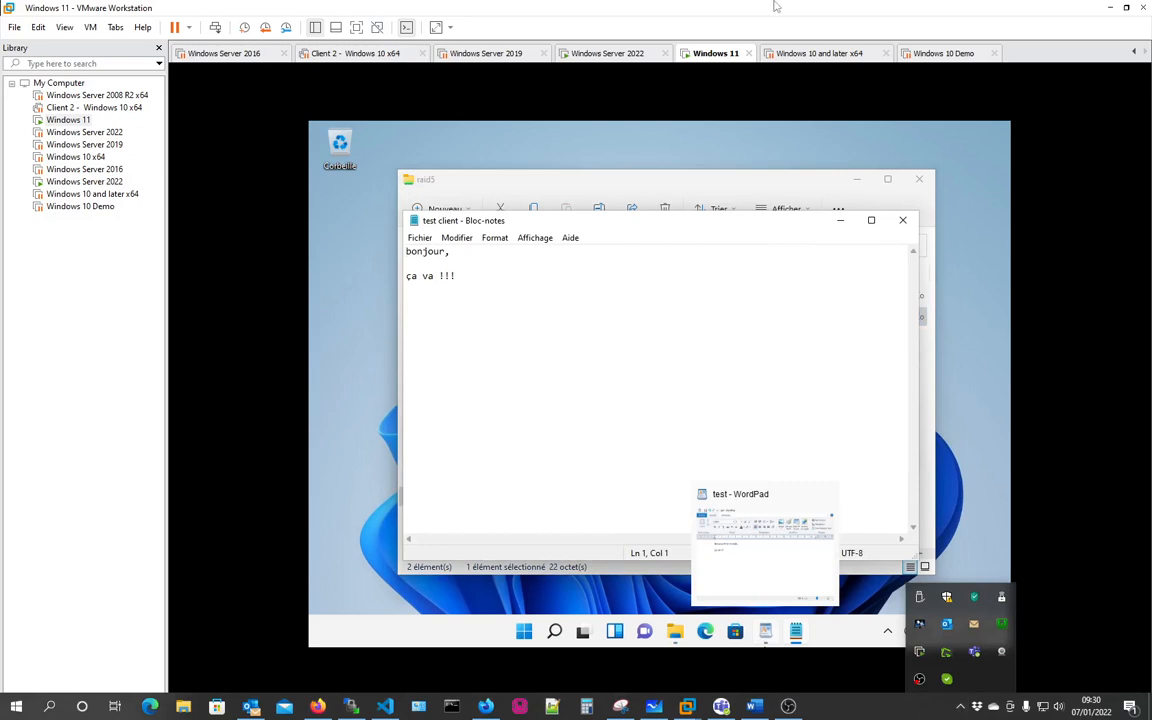
left_click(600, 57)
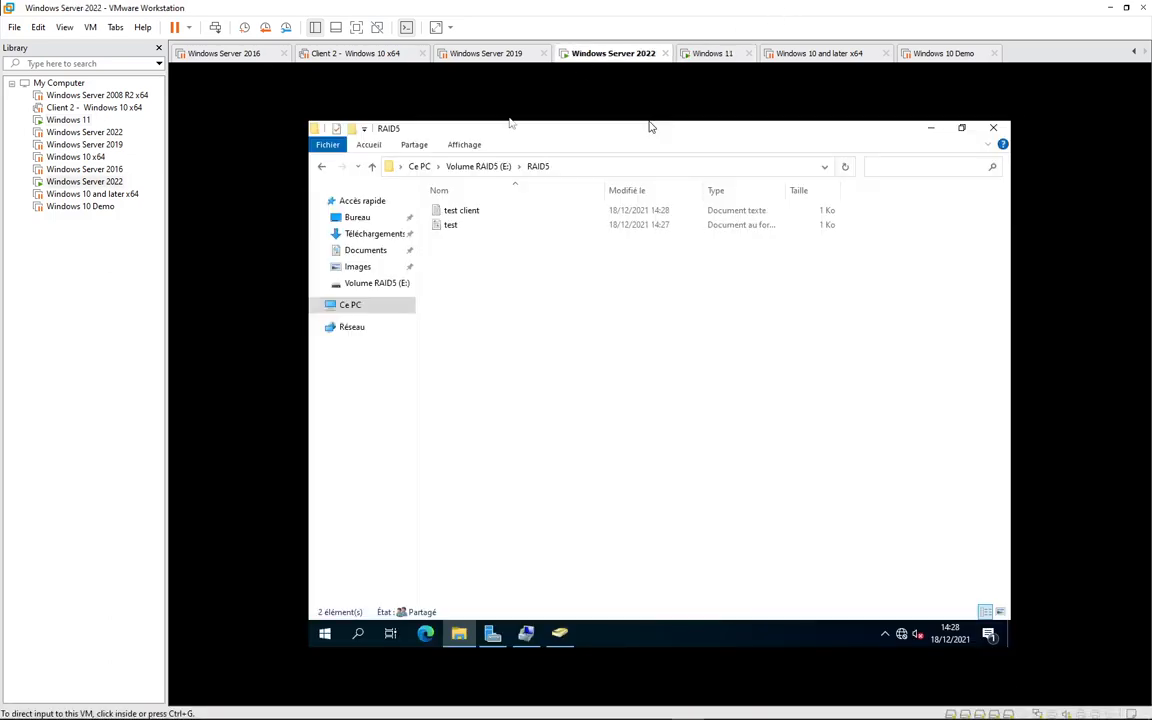
- Launch Gestion de l'ordinateur from Server Manager's Outils and list Dossiers partagés > Partages
left_click(491, 637)
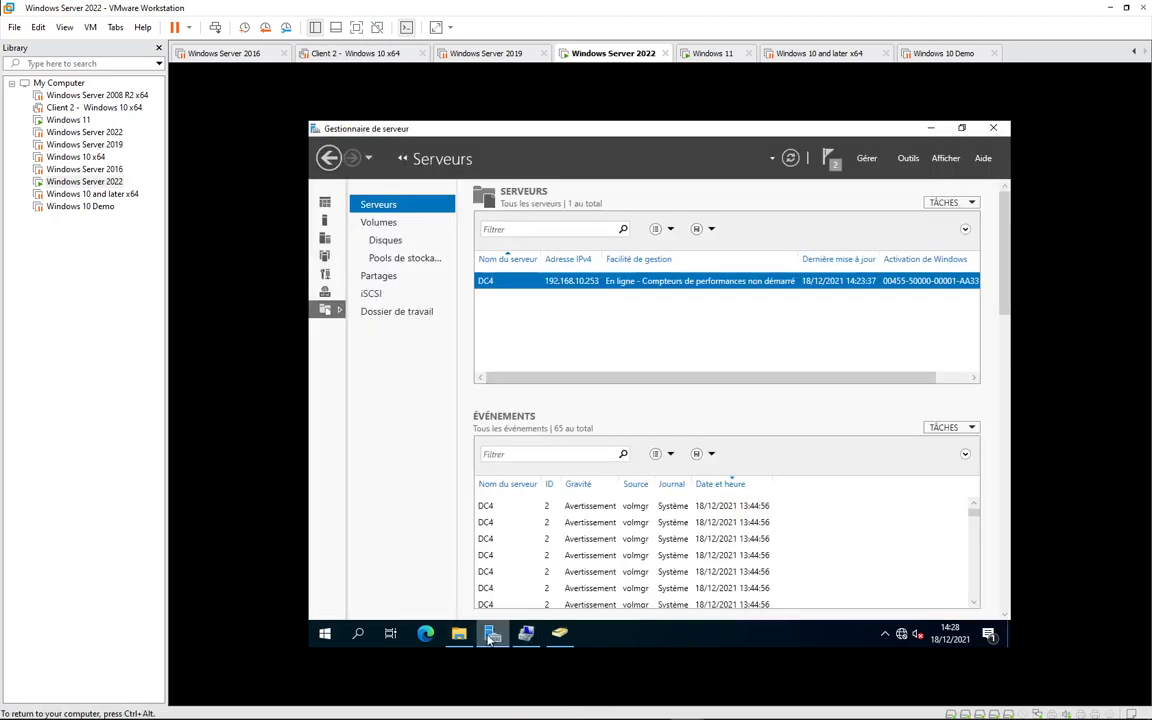
left_click(908, 159)
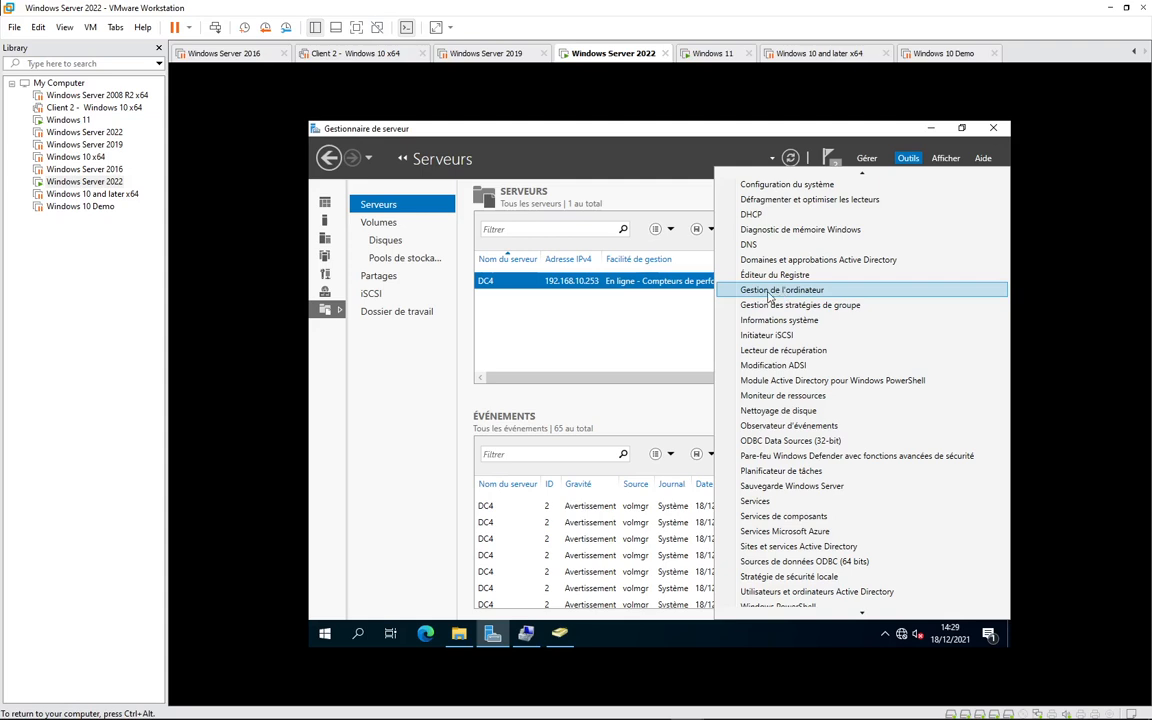
left_click(778, 292)
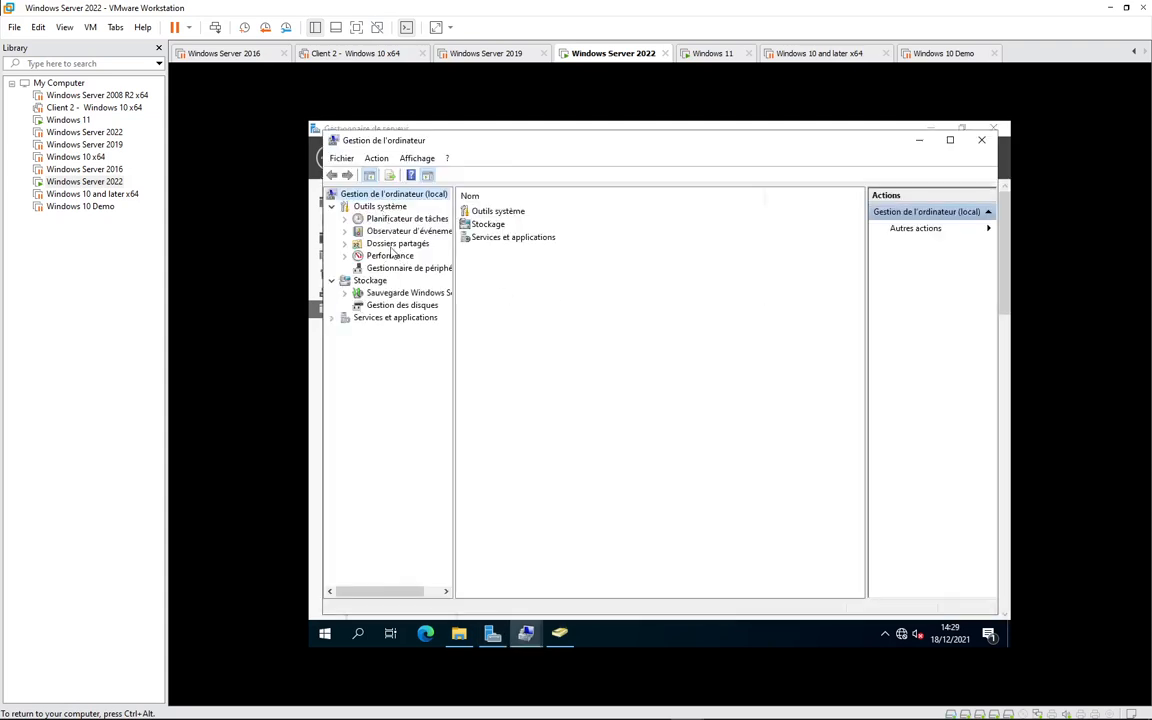
left_click(394, 246)
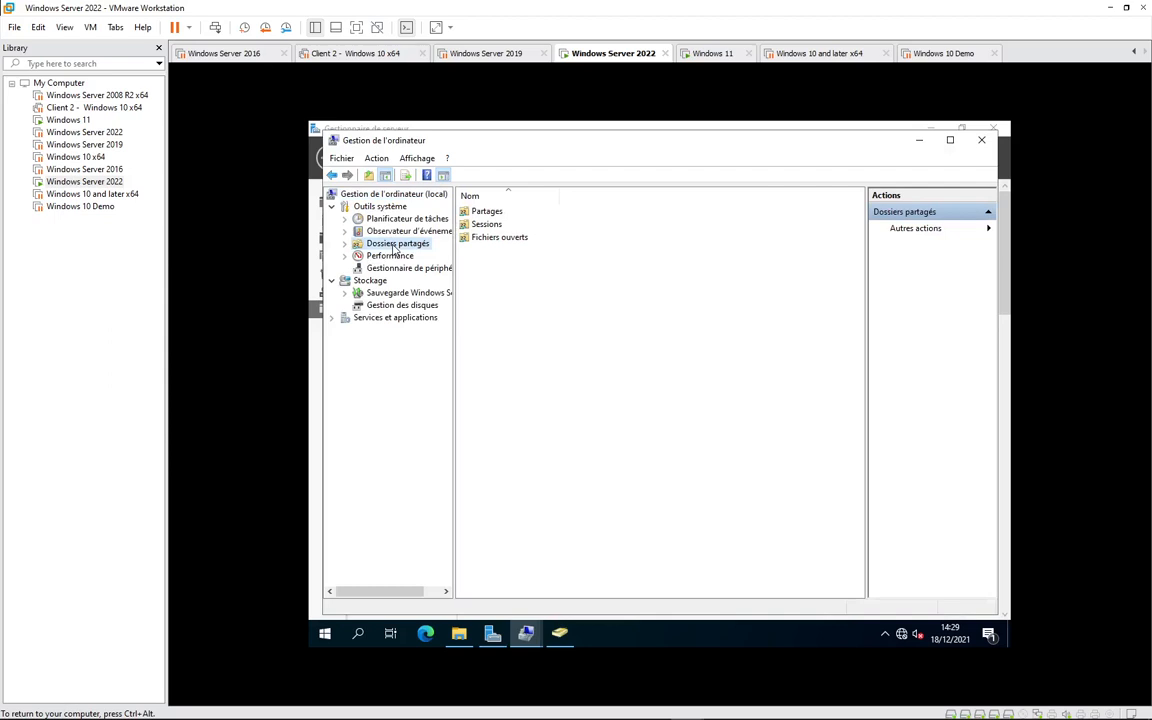
double_click(487, 211)
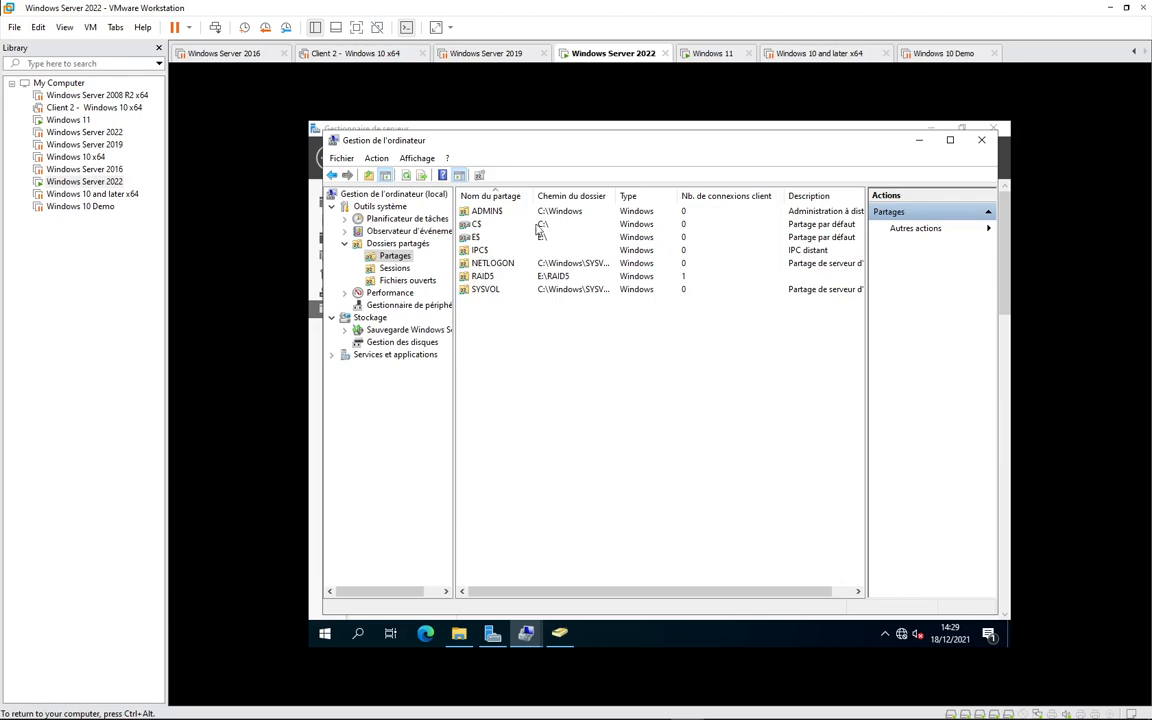
- Select the RAID5 share, maximize Computer Management, and view the Sessions list
left_click(512, 277)
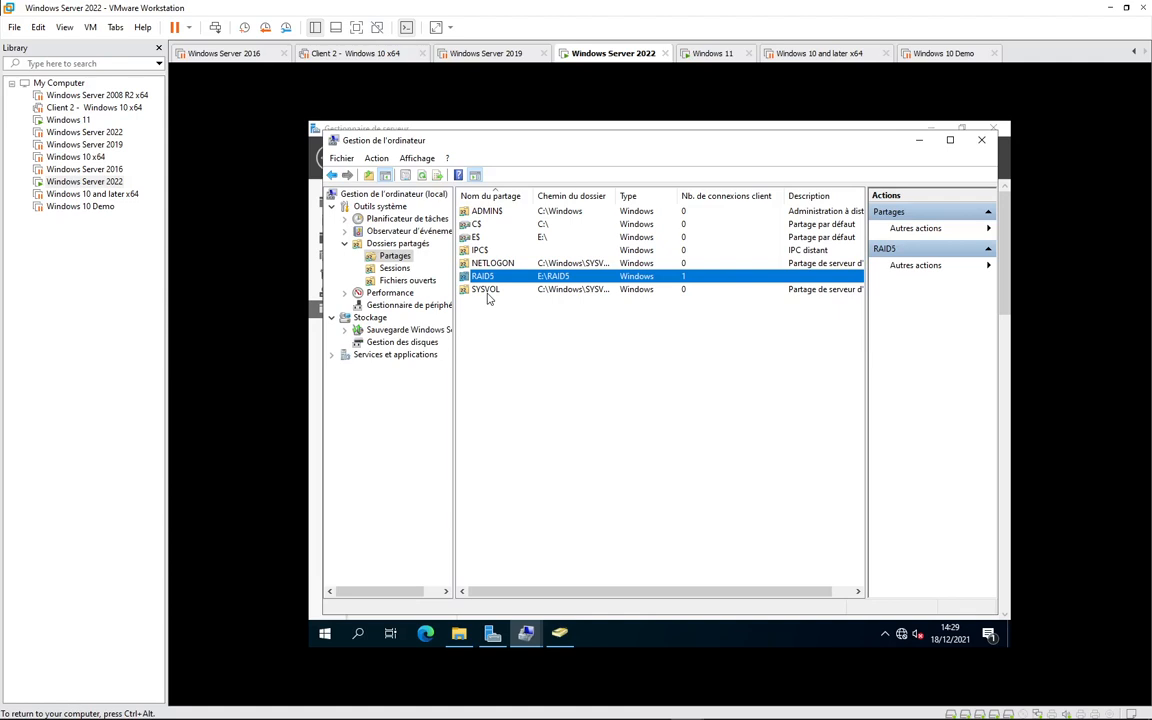
left_click(950, 140)
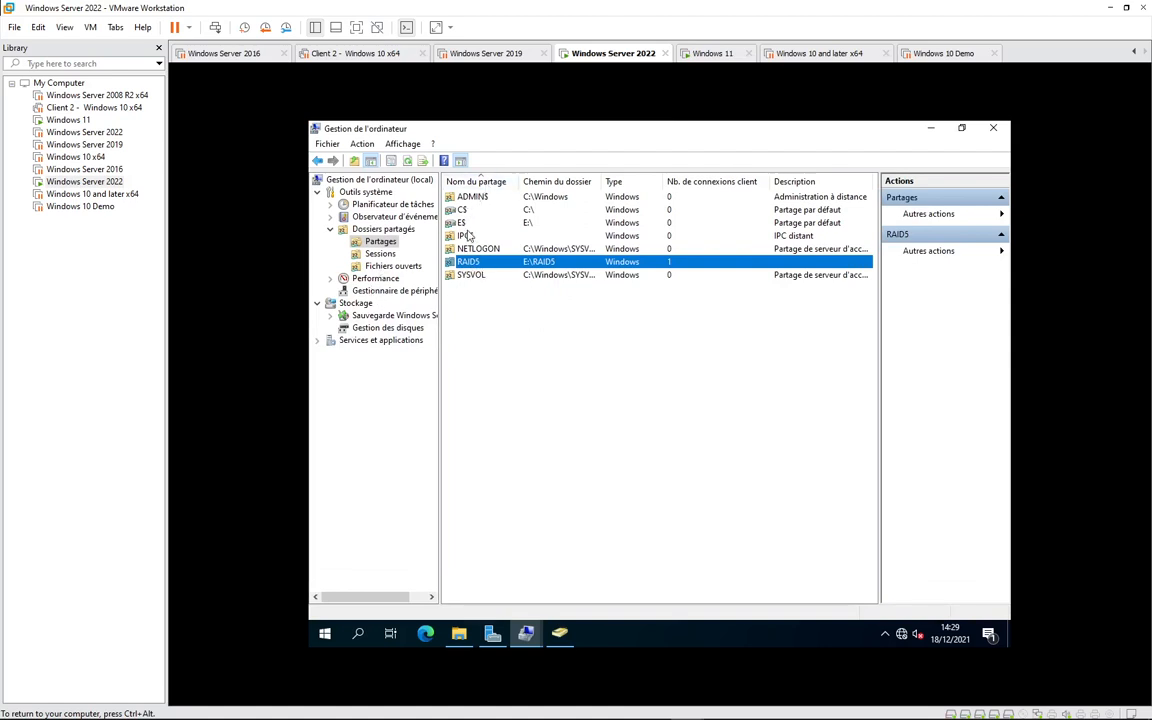
left_click(380, 256)
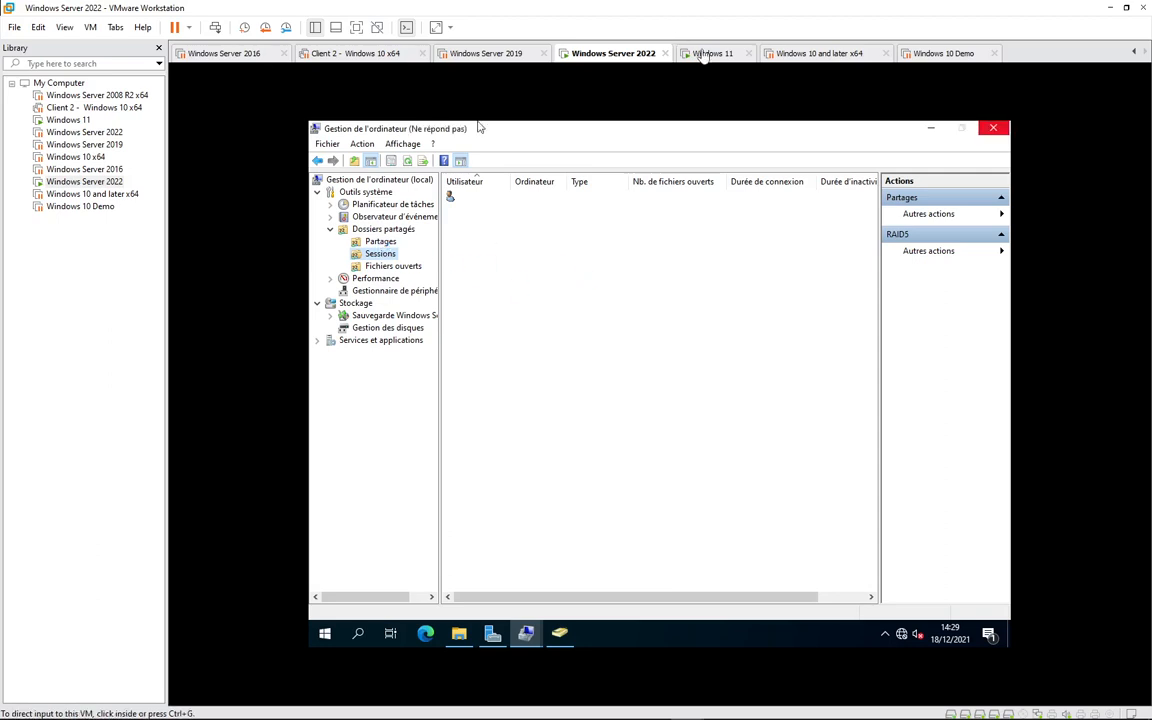
left_click(383, 256)
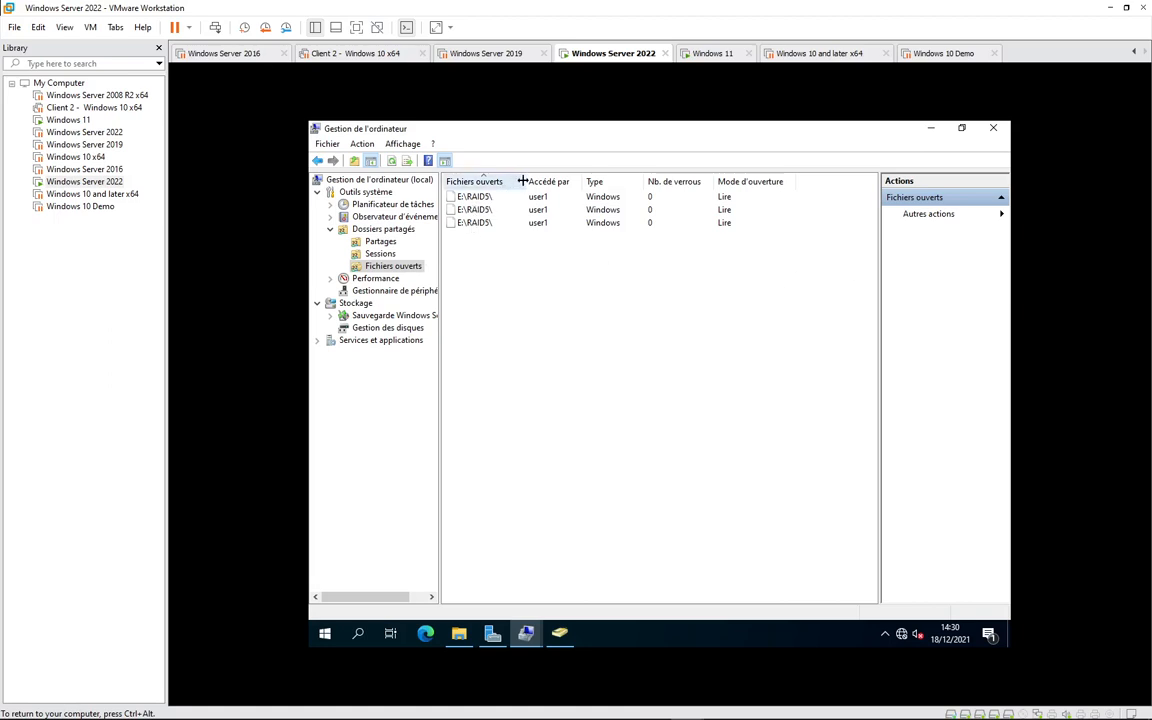
- Close the third open E:\RAID5\ file with Fermer le fichier ouvert, then view Sessions
left_click_drag(521, 181, 570, 181)
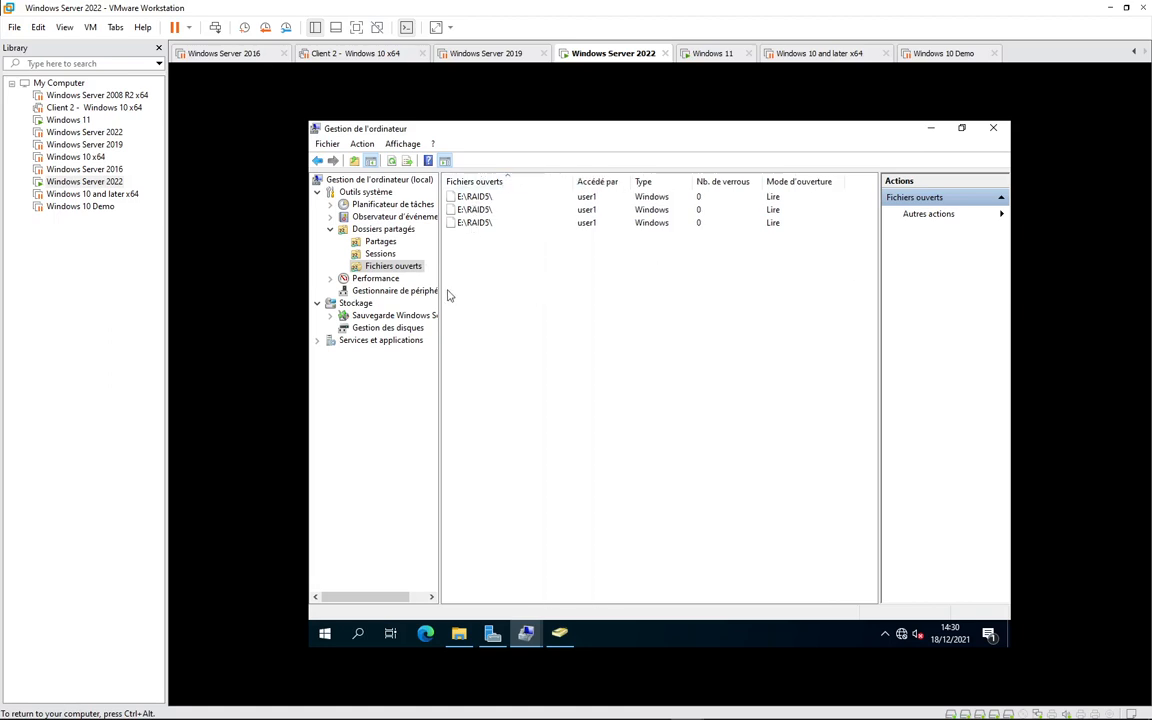
left_click(385, 255)
right_click(463, 223)
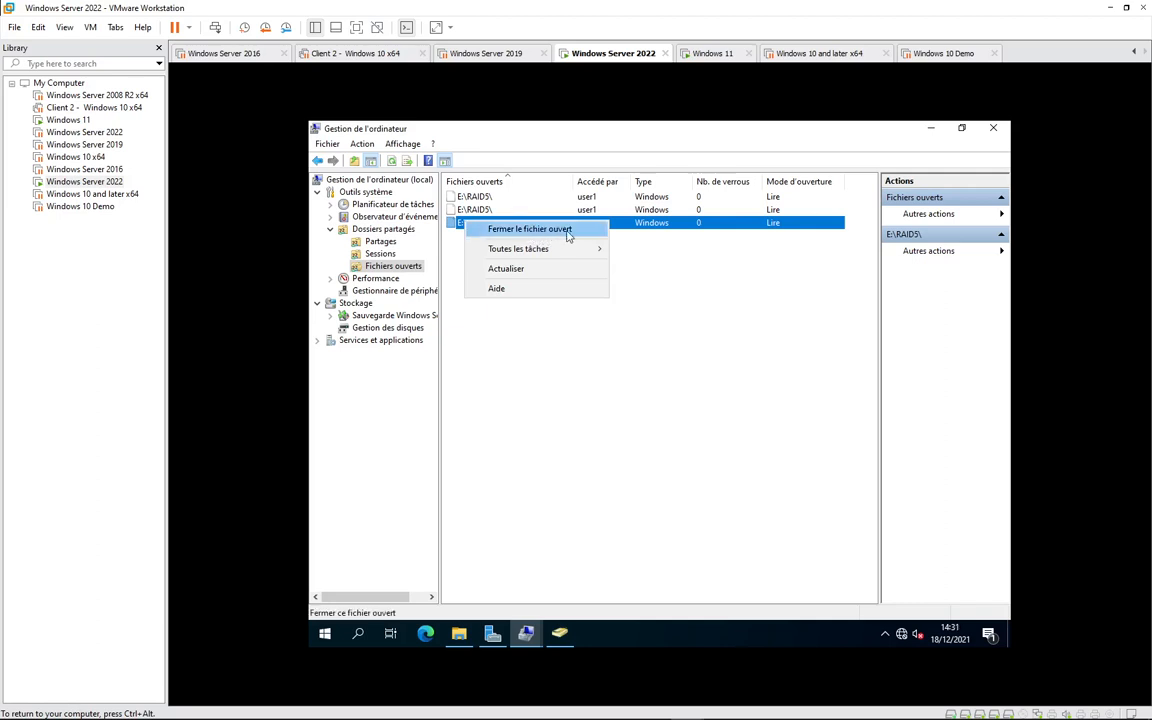
left_click(509, 342)
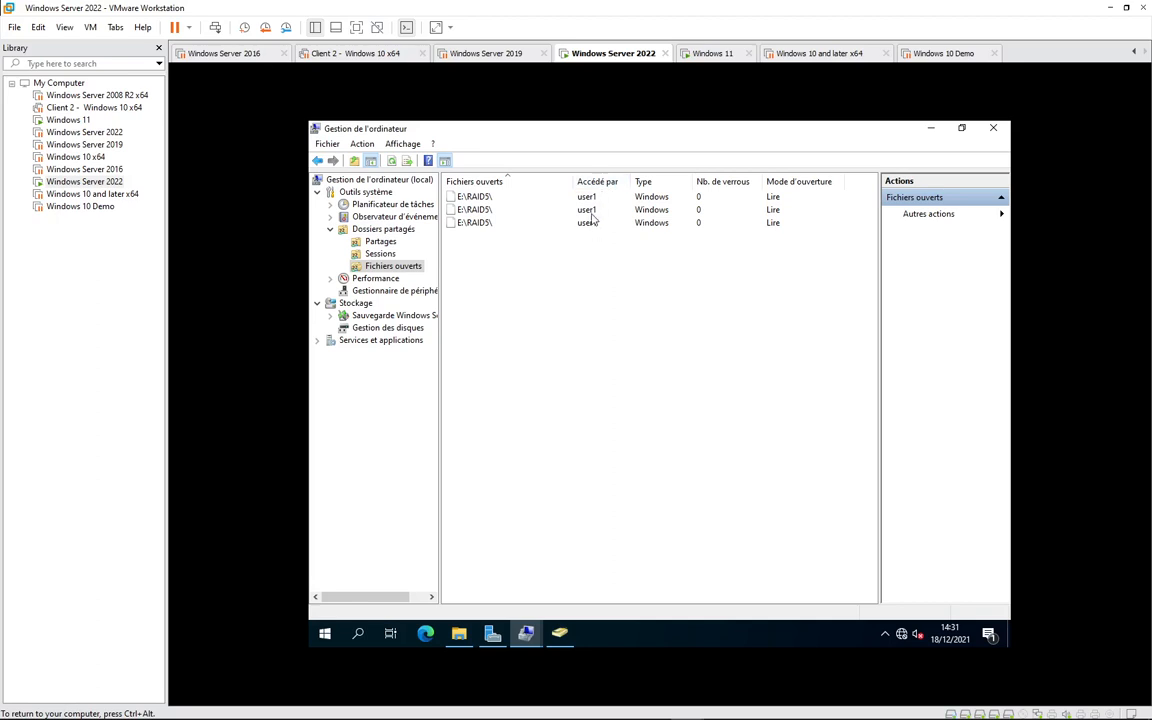
left_click(362, 253)
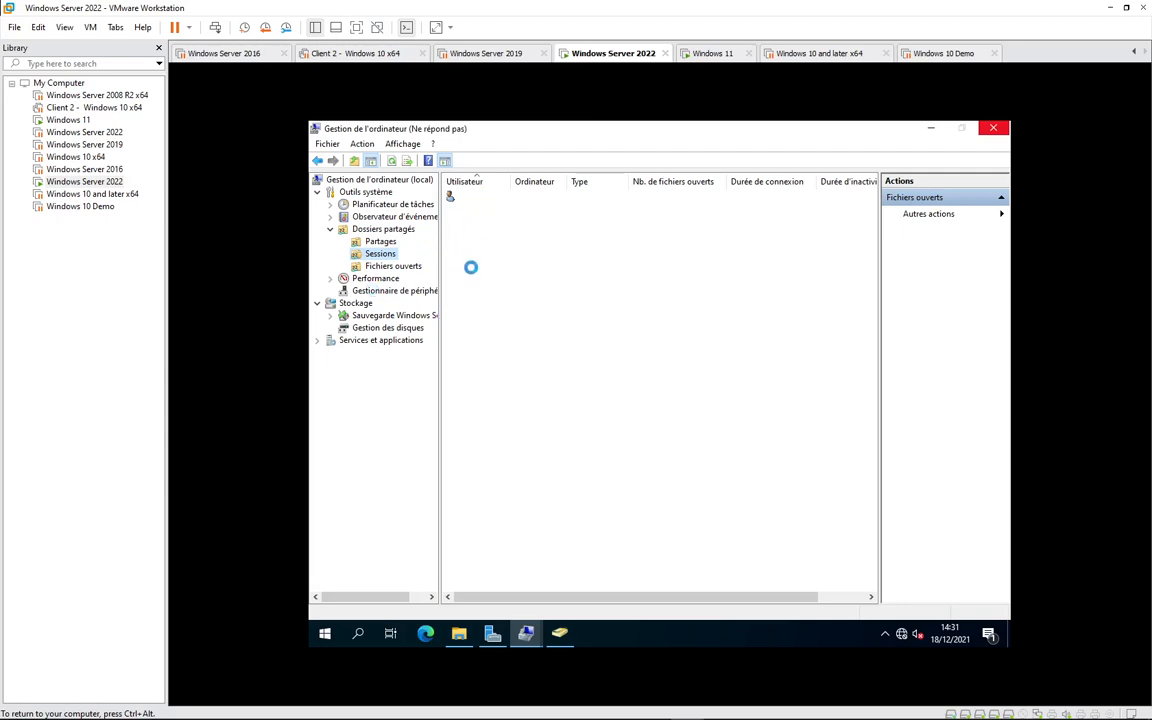
- On the Windows 11 VM, close the test client text file and clear the raid5 file selection
left_click(711, 57)
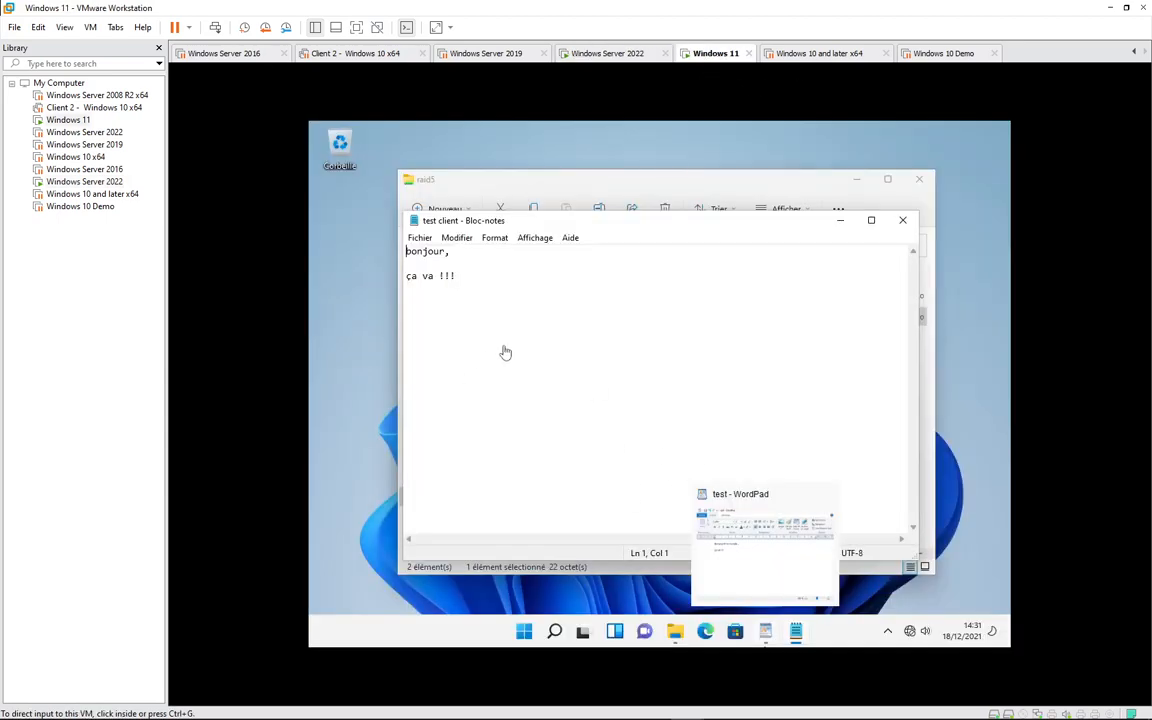
left_click(842, 224)
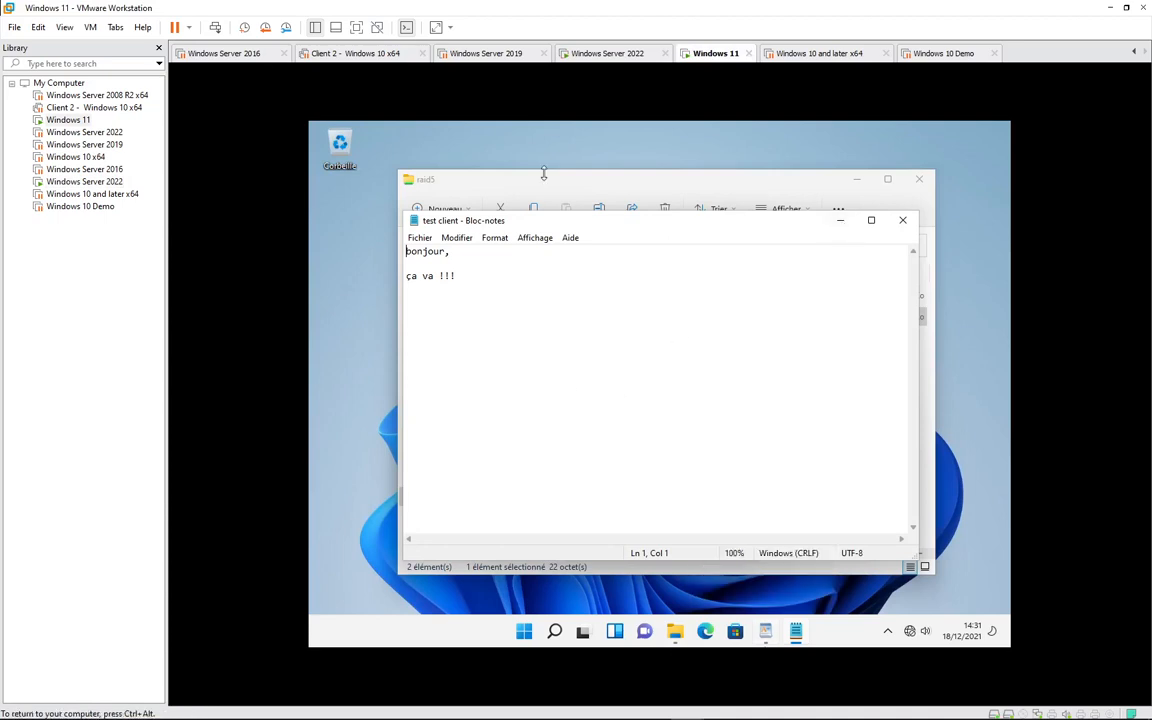
left_click(904, 222)
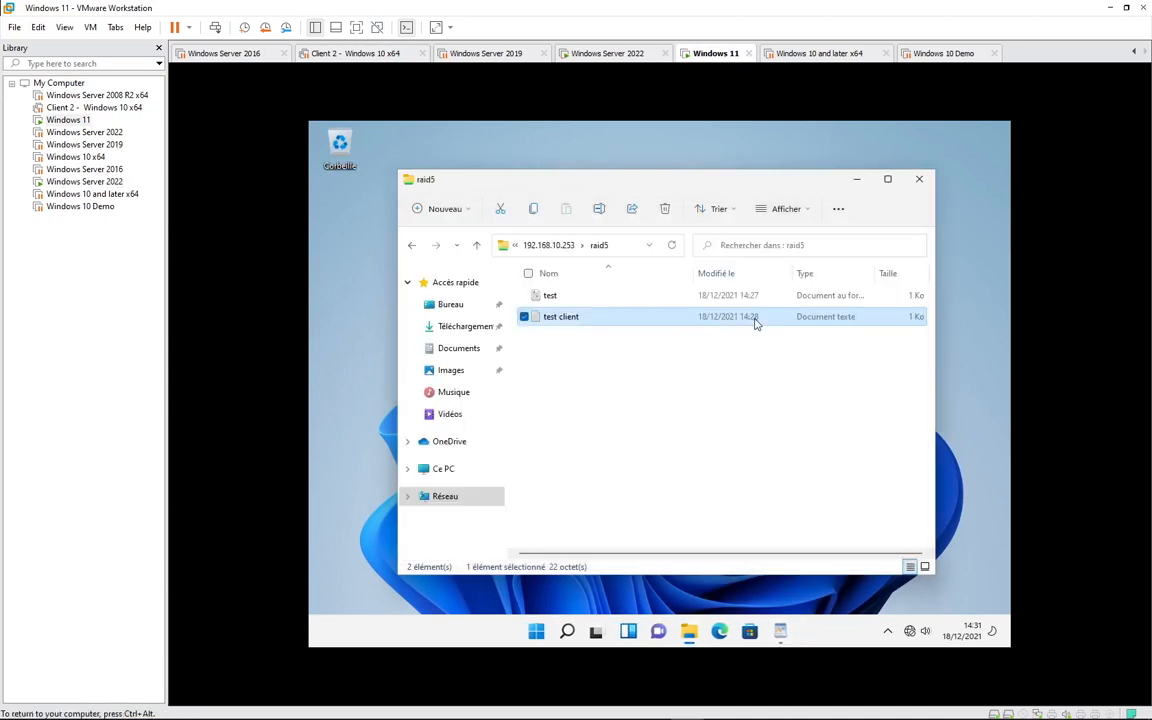
left_click(609, 391)
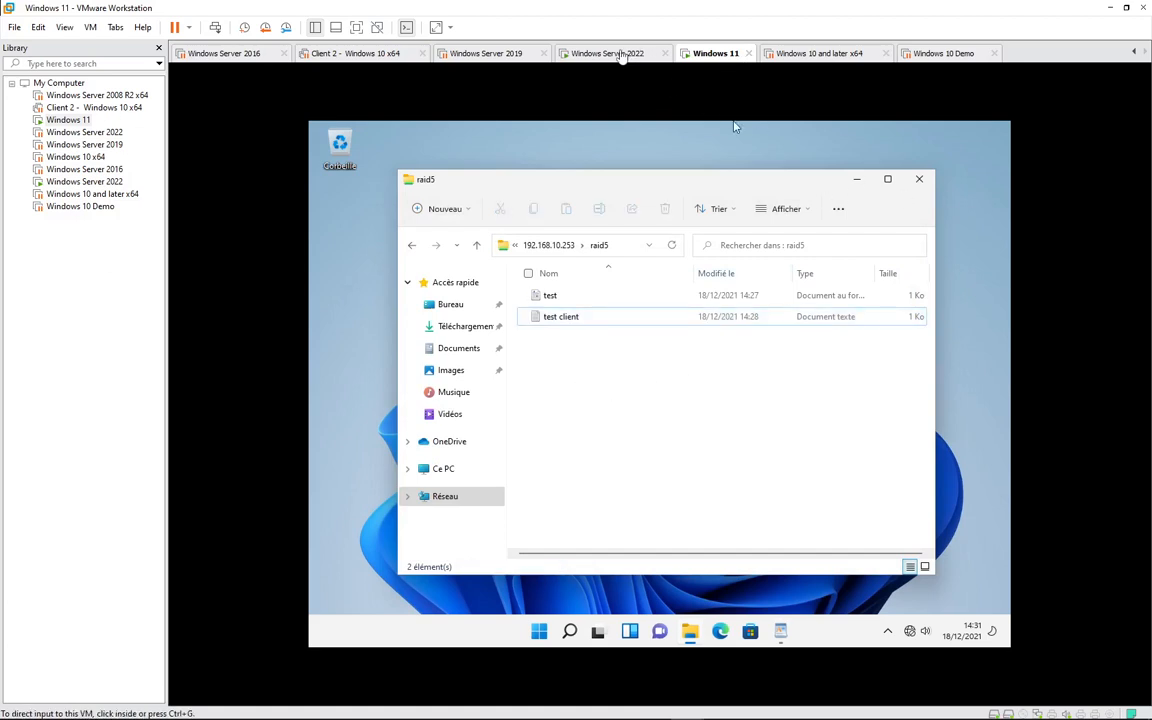
- On the Windows Server 2022 VM, choose to disconnect all share sessions and answer the confirmation
left_click(605, 53)
left_click(728, 127)
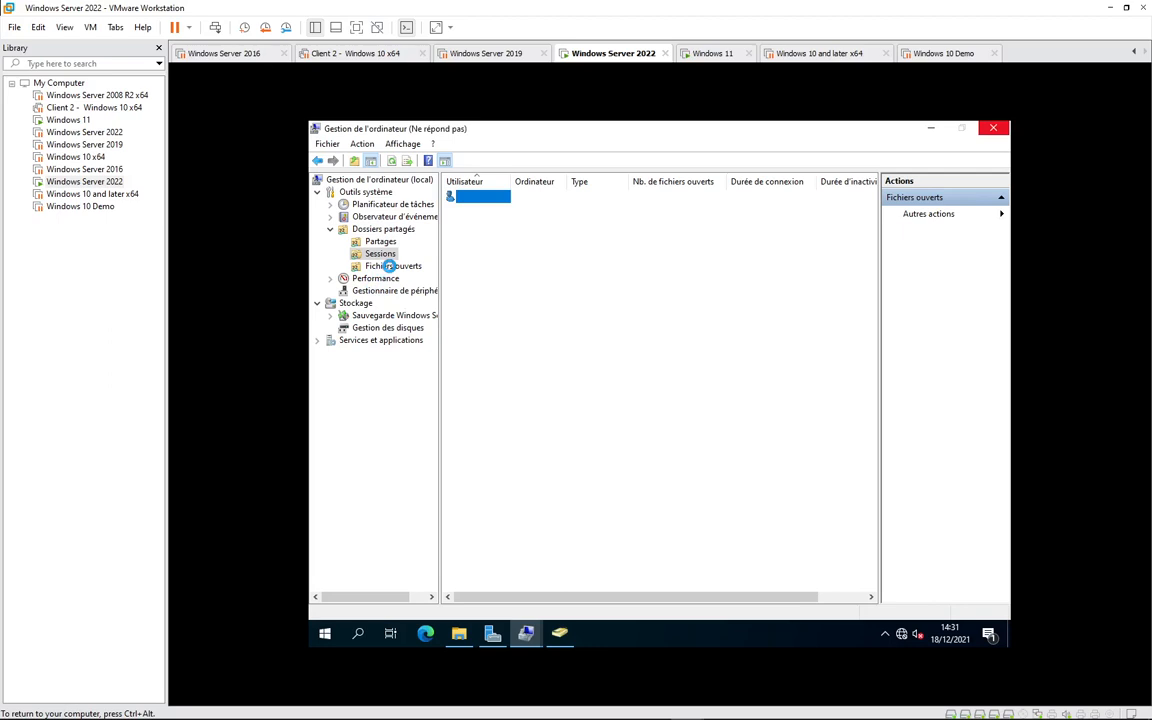
left_click(990, 214)
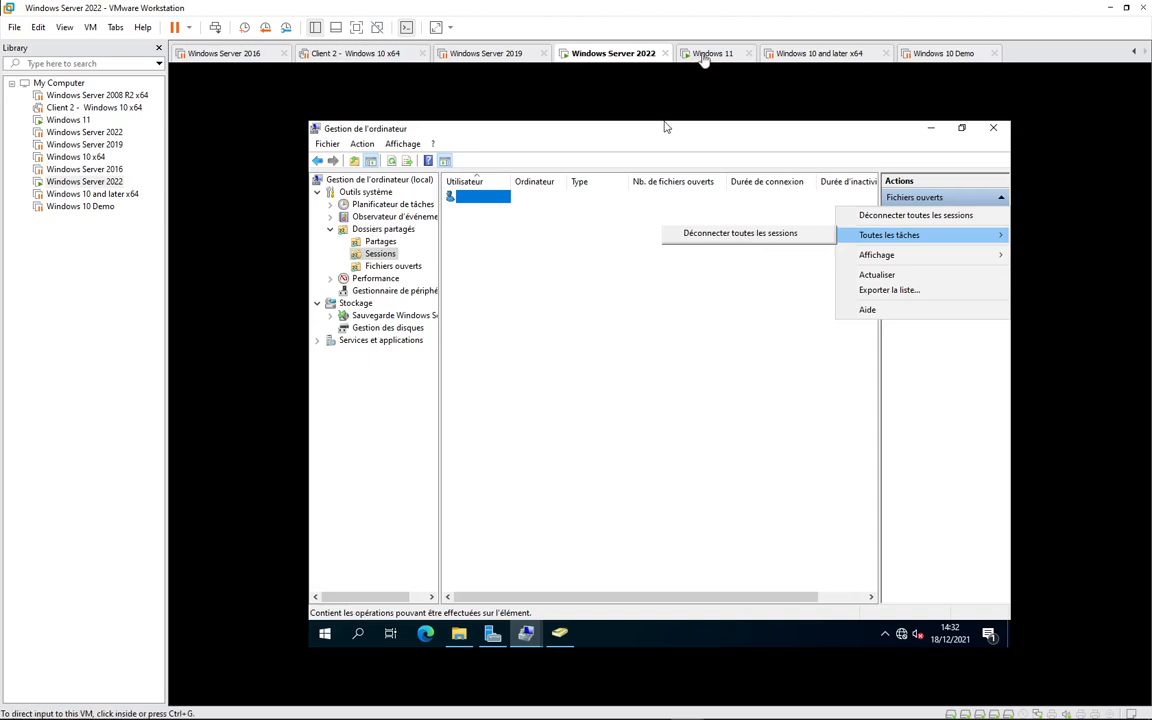
left_click(738, 233)
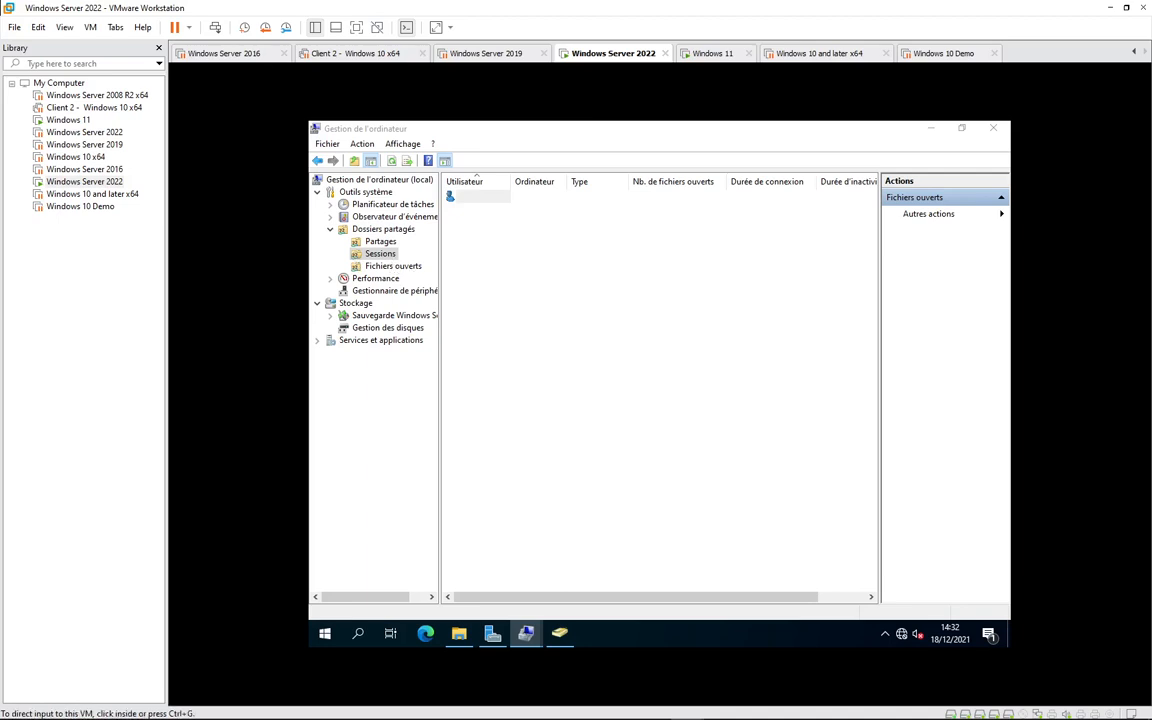
left_click(958, 707)
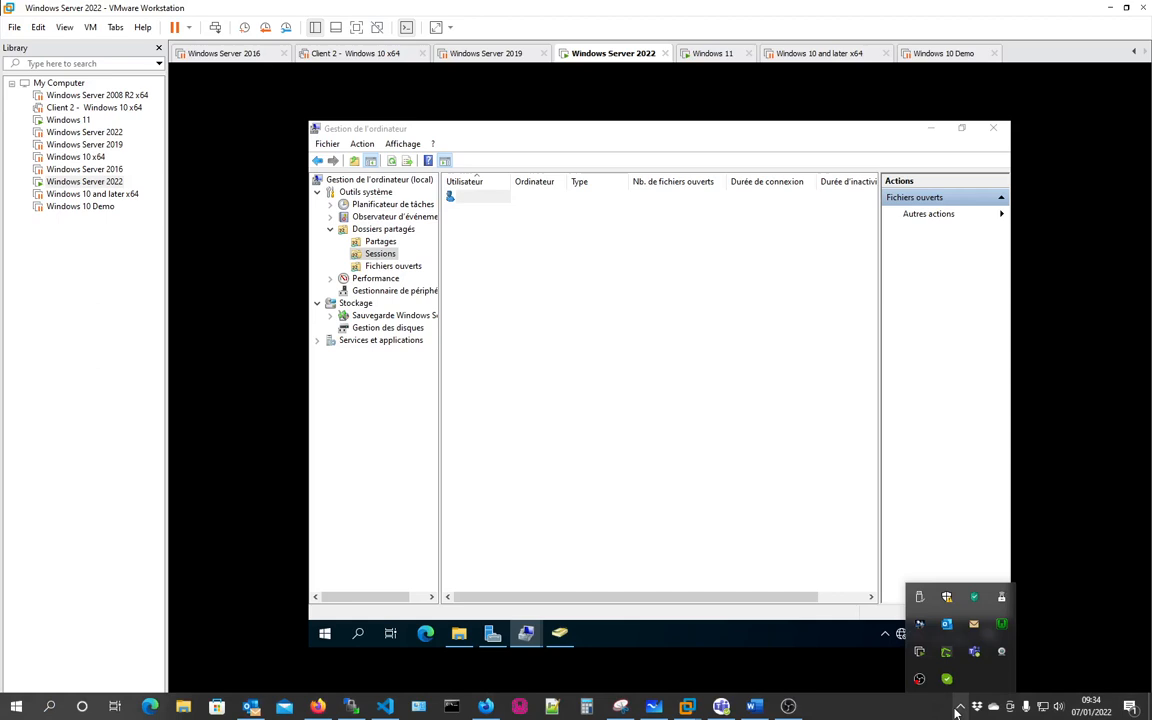
left_click(901, 711)
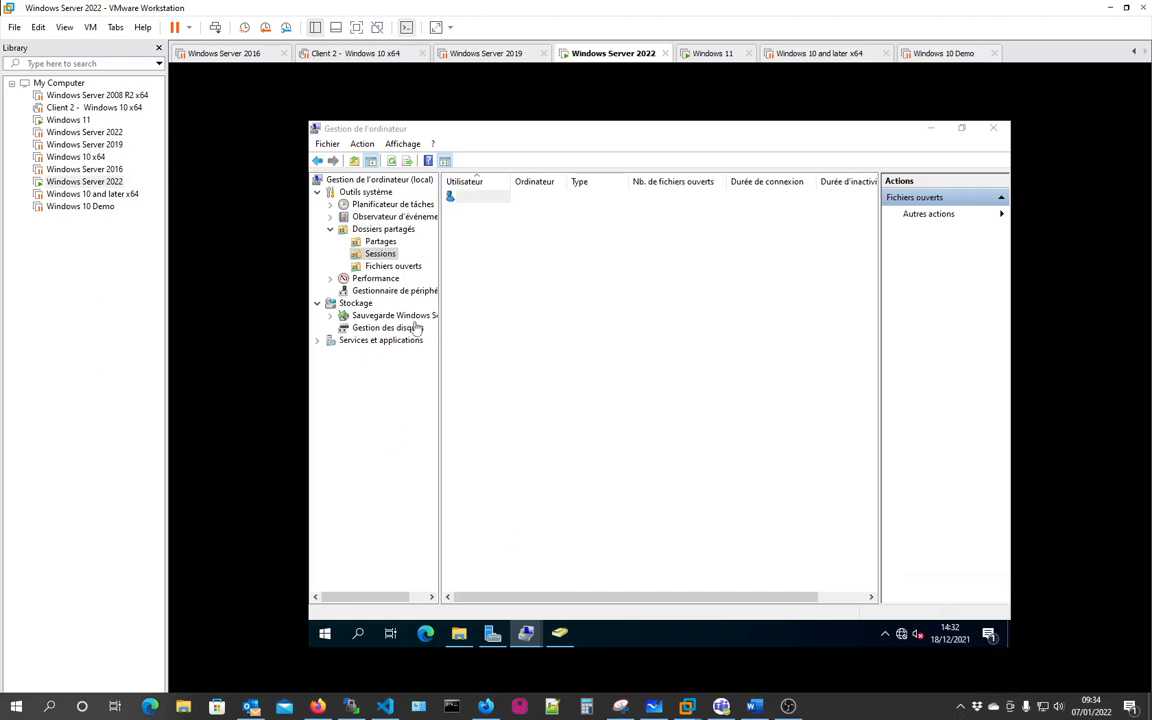
left_click(392, 272)
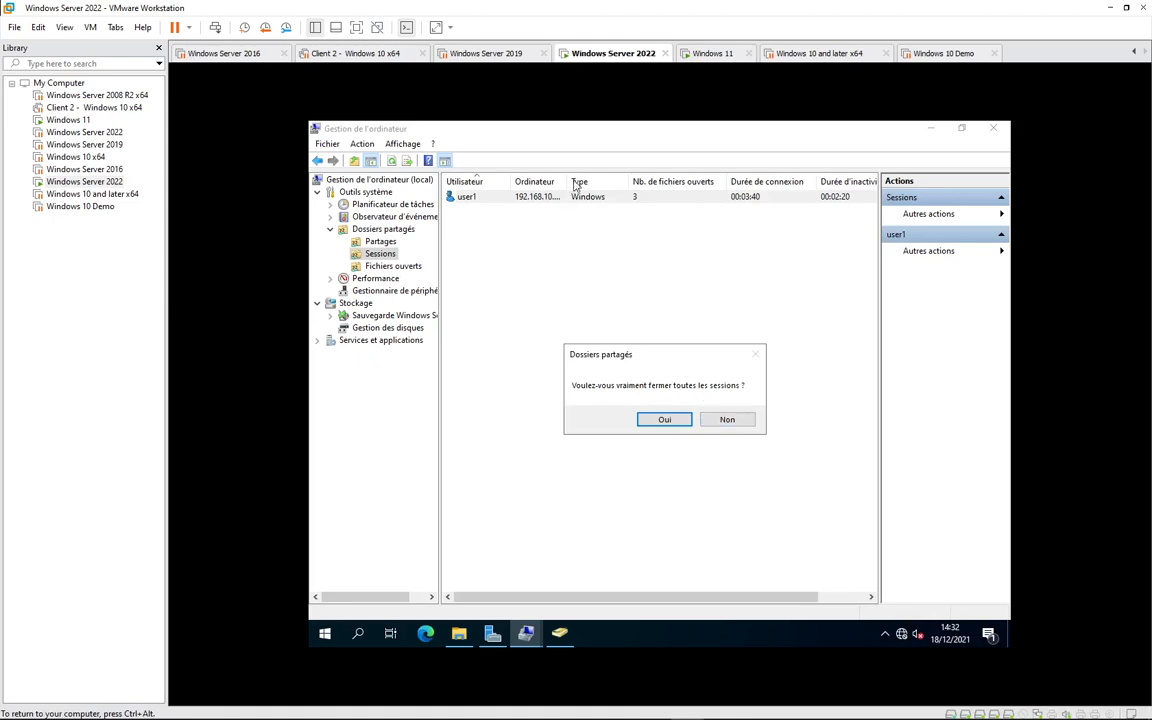
left_click(727, 420)
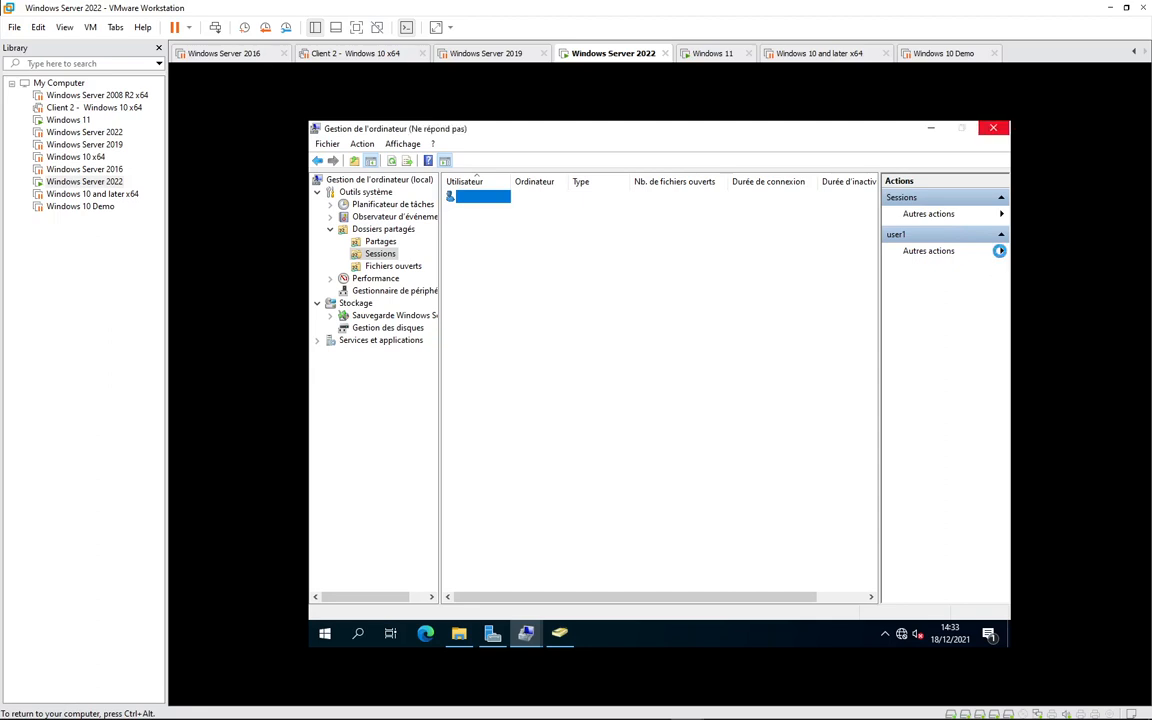
- Check the host's hidden tray icons, then close the panel
mouse_move(968, 715)
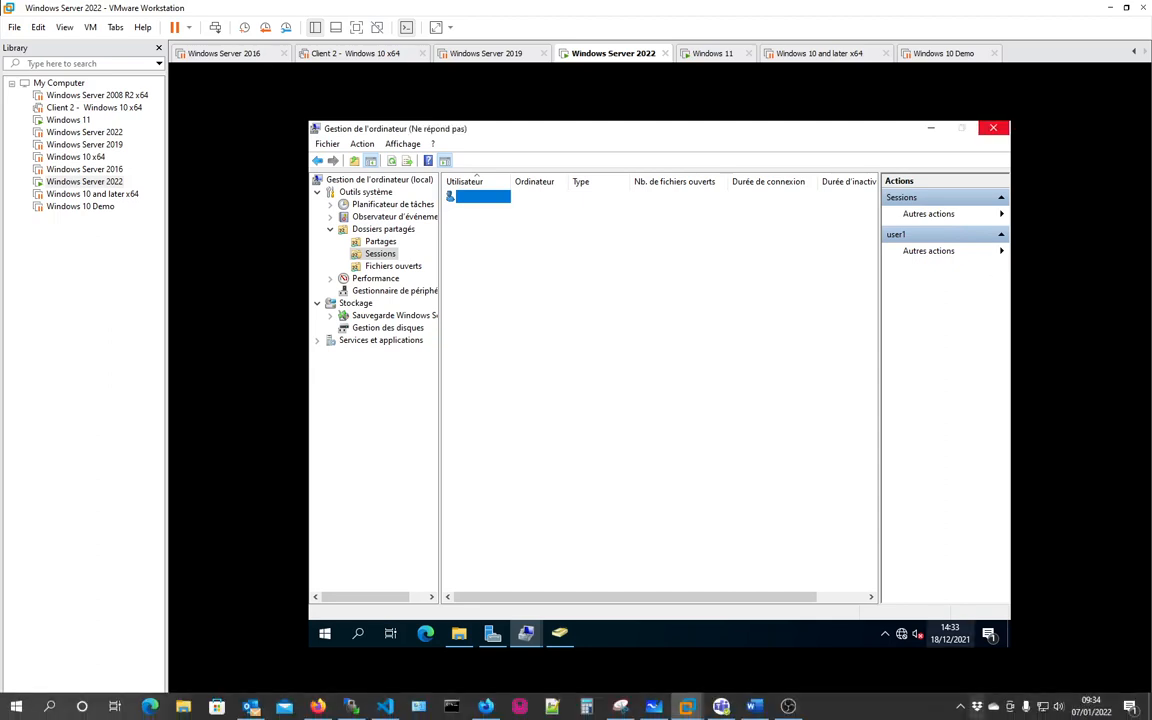
left_click(961, 709)
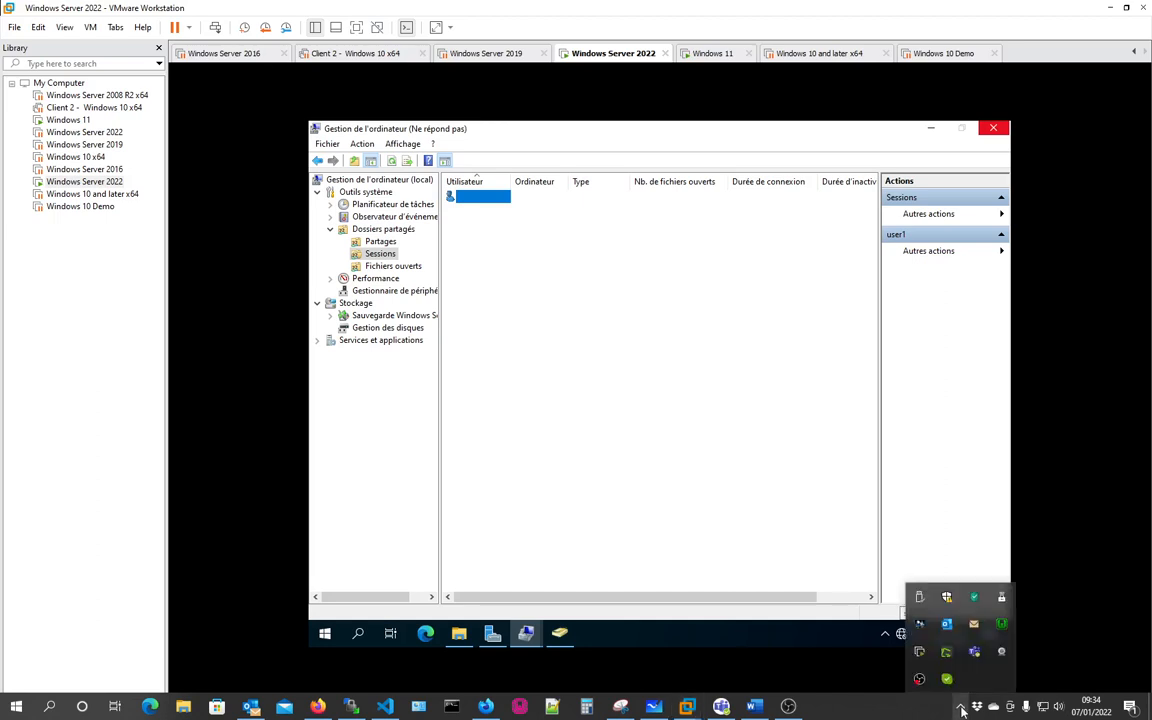
left_click(882, 714)
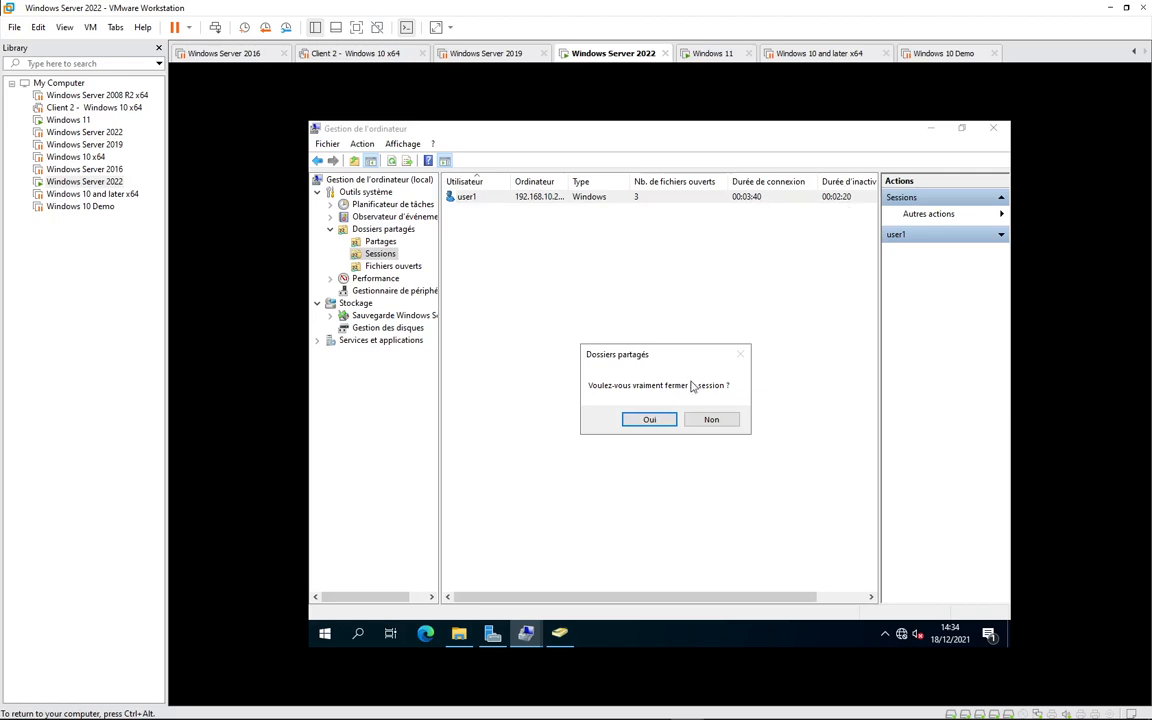
- Confirm closing the client's session, then switch briefly between the Windows 11 and server VMs
left_click(655, 419)
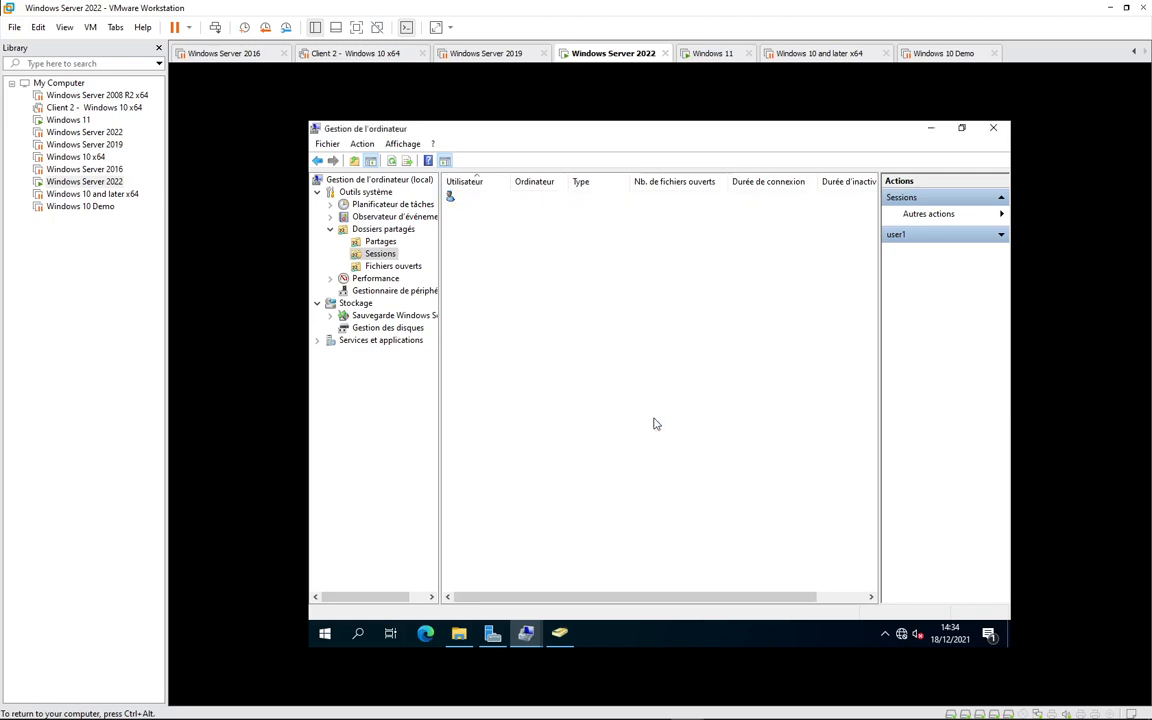
left_click(708, 55)
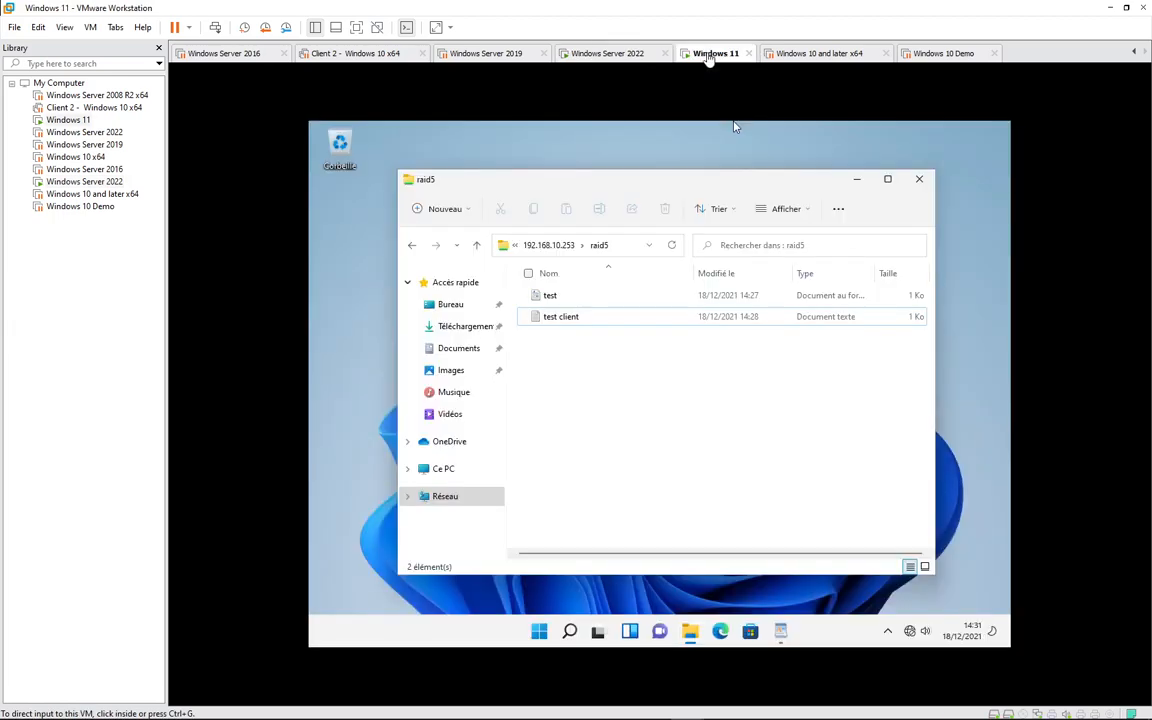
left_click(560, 352)
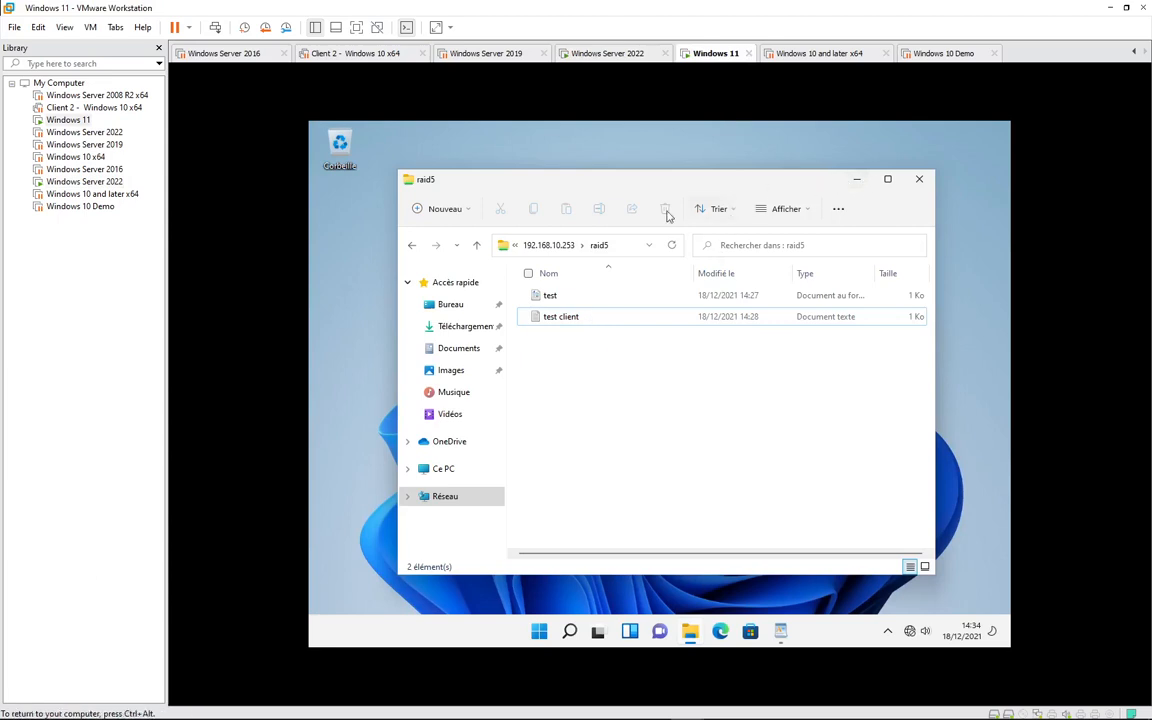
left_click(625, 55)
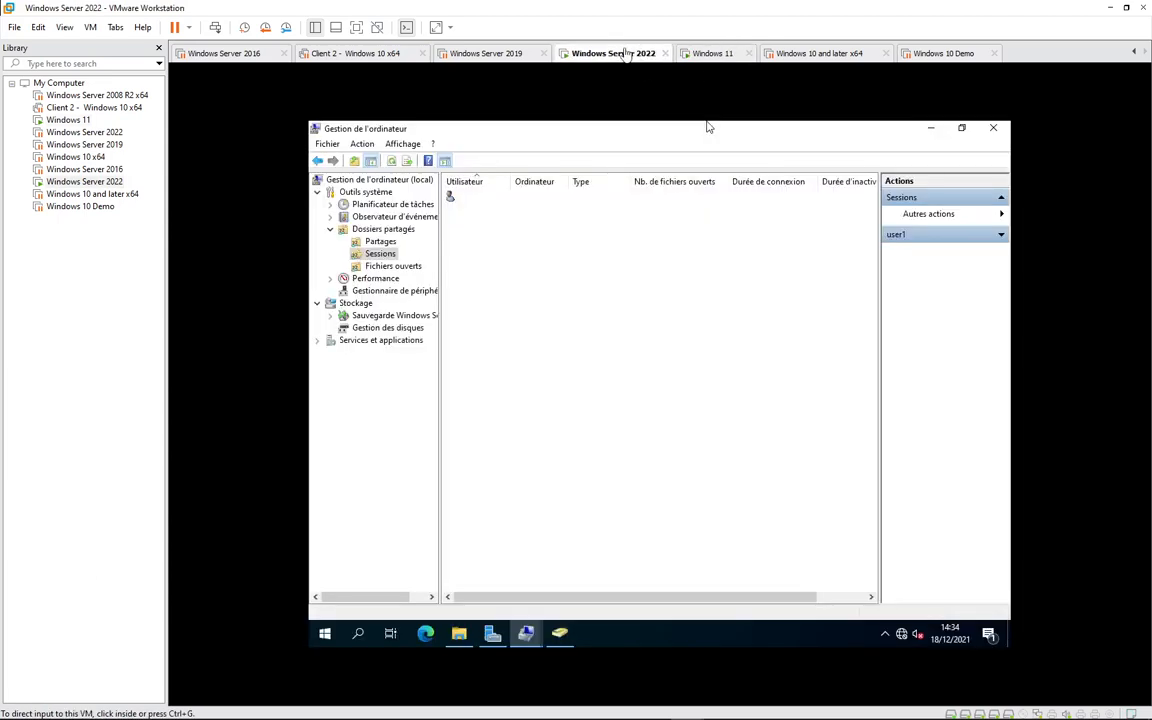
left_click(458, 200)
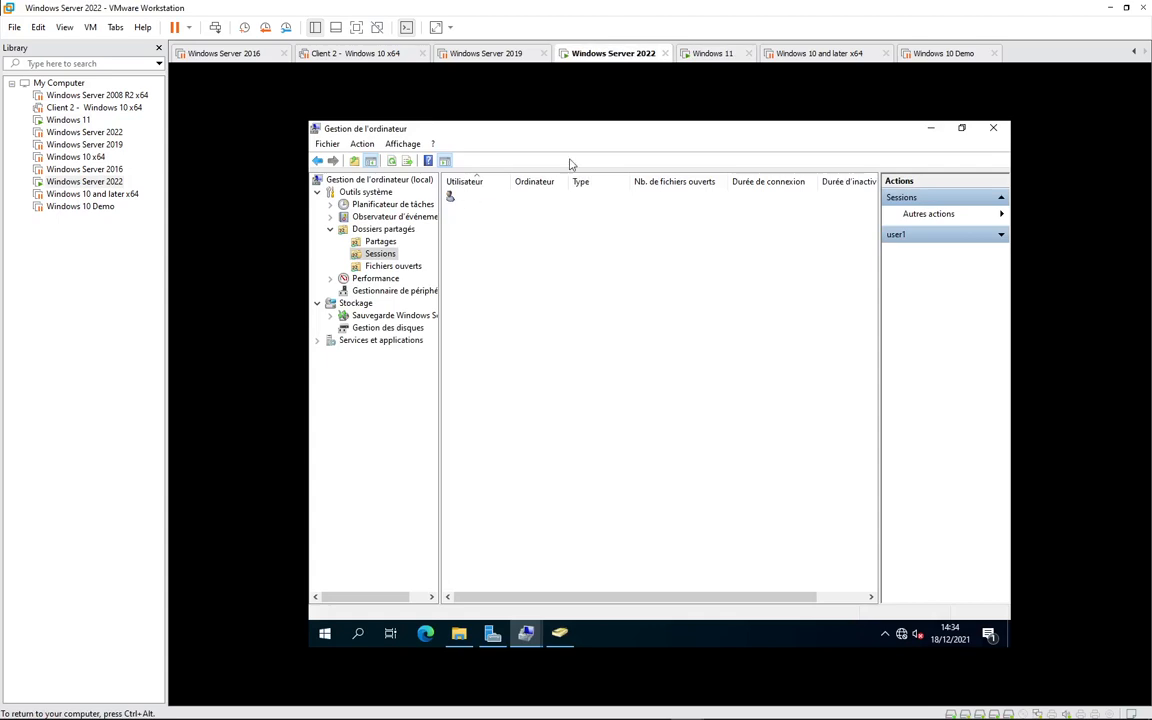
- On Windows 11, refresh the raid5 folder via Afficher plus d'options > Actualiser, then return to the server
left_click(710, 53)
left_click(642, 456)
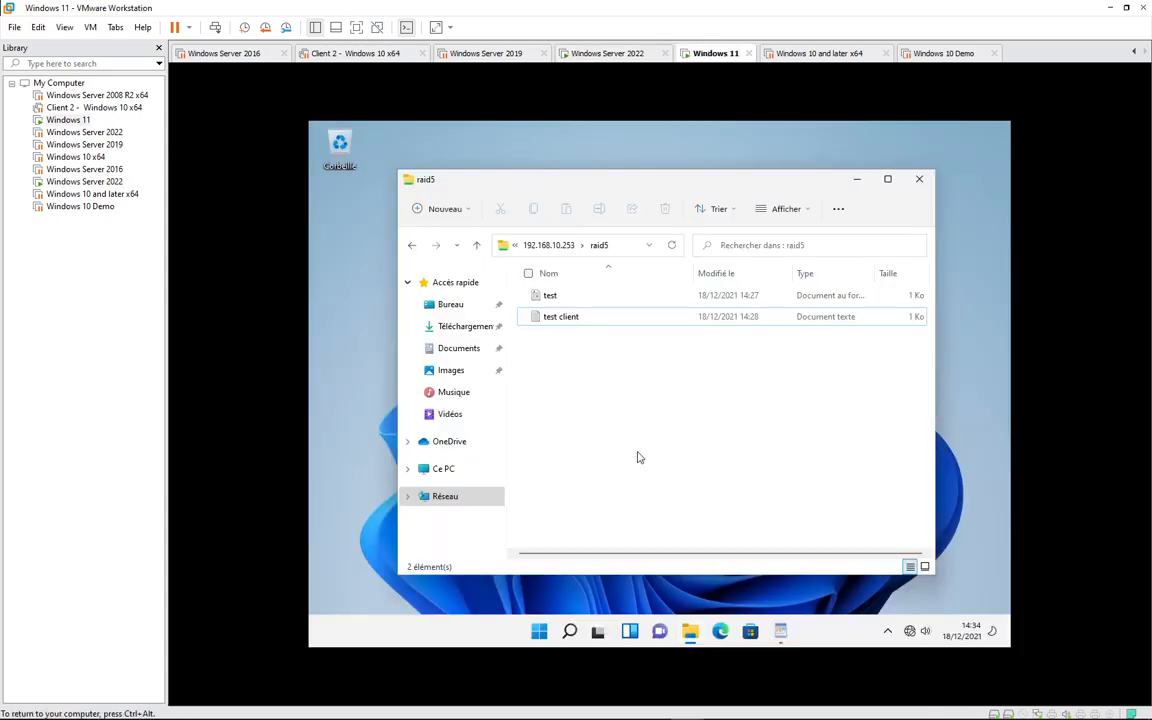
right_click(639, 457)
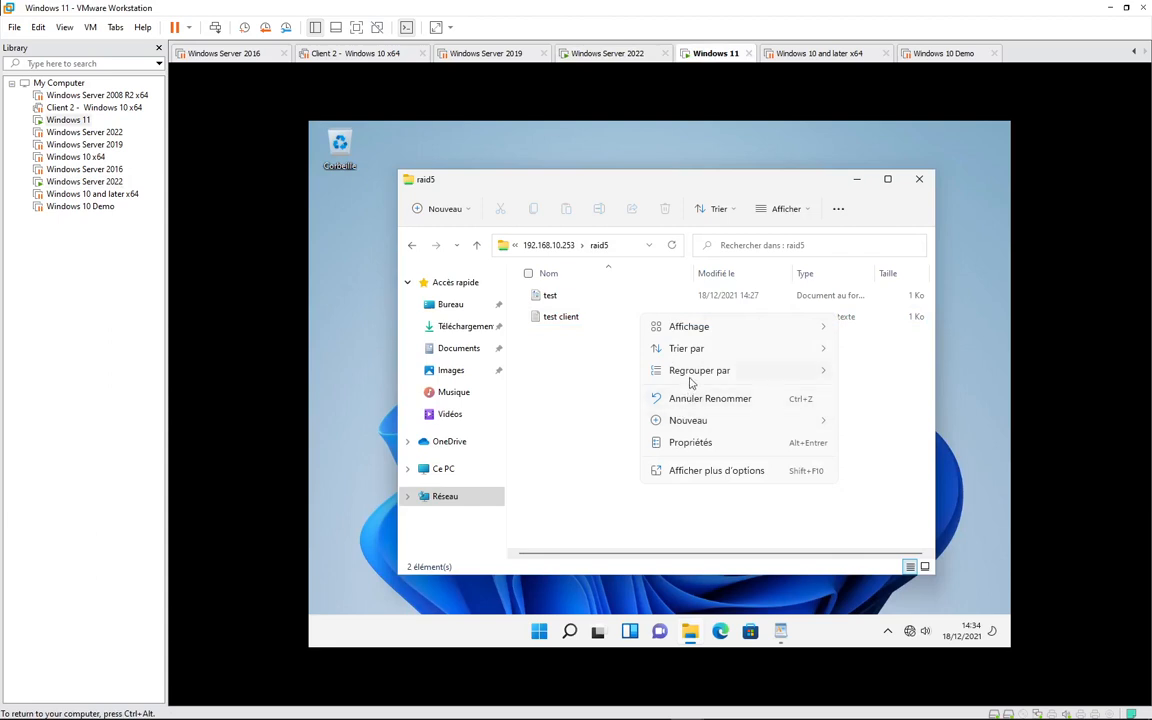
mouse_move(690, 370)
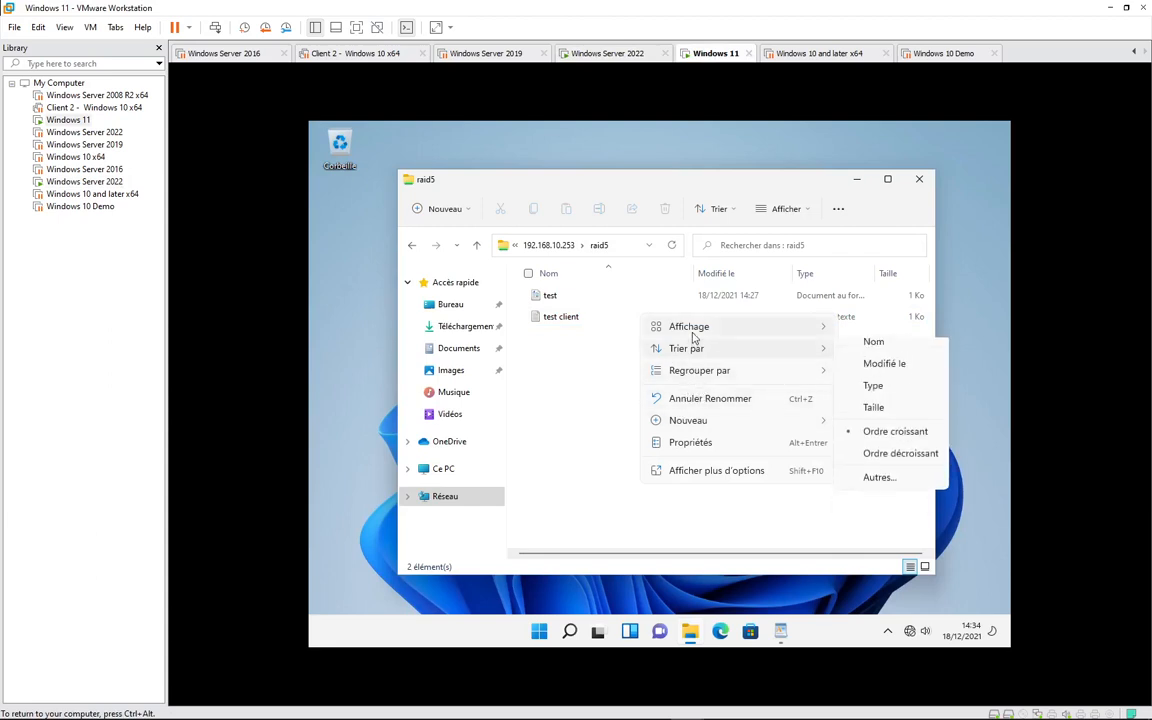
left_click(582, 434)
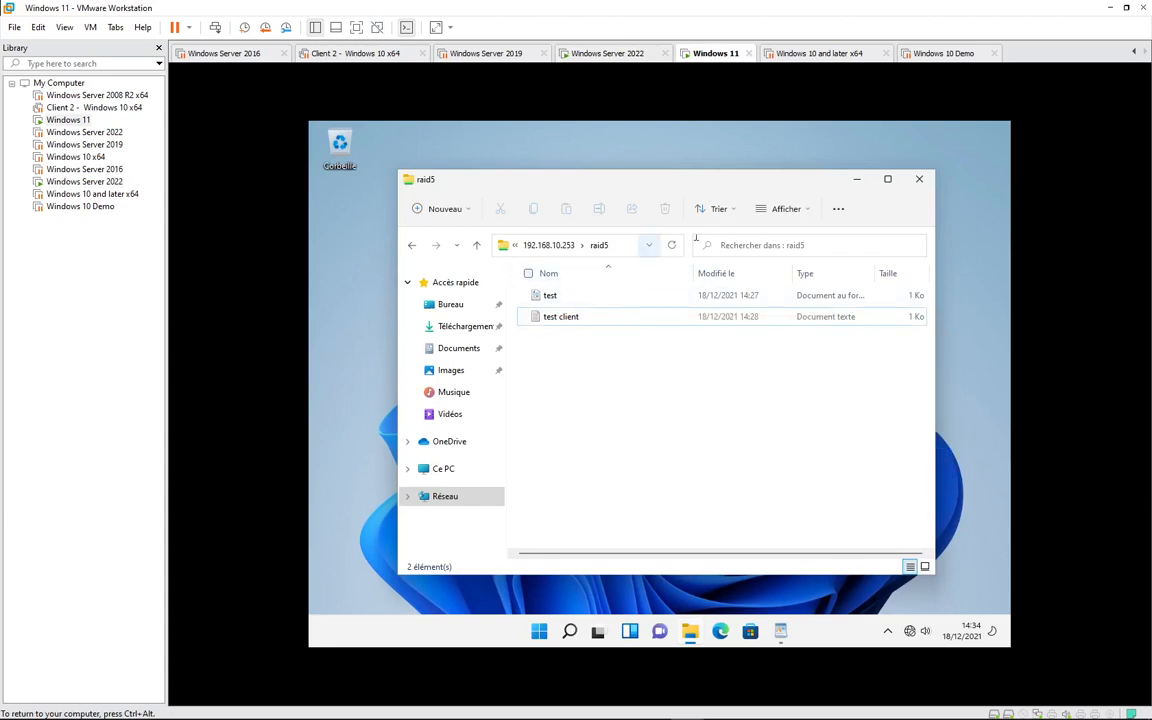
right_click(642, 430)
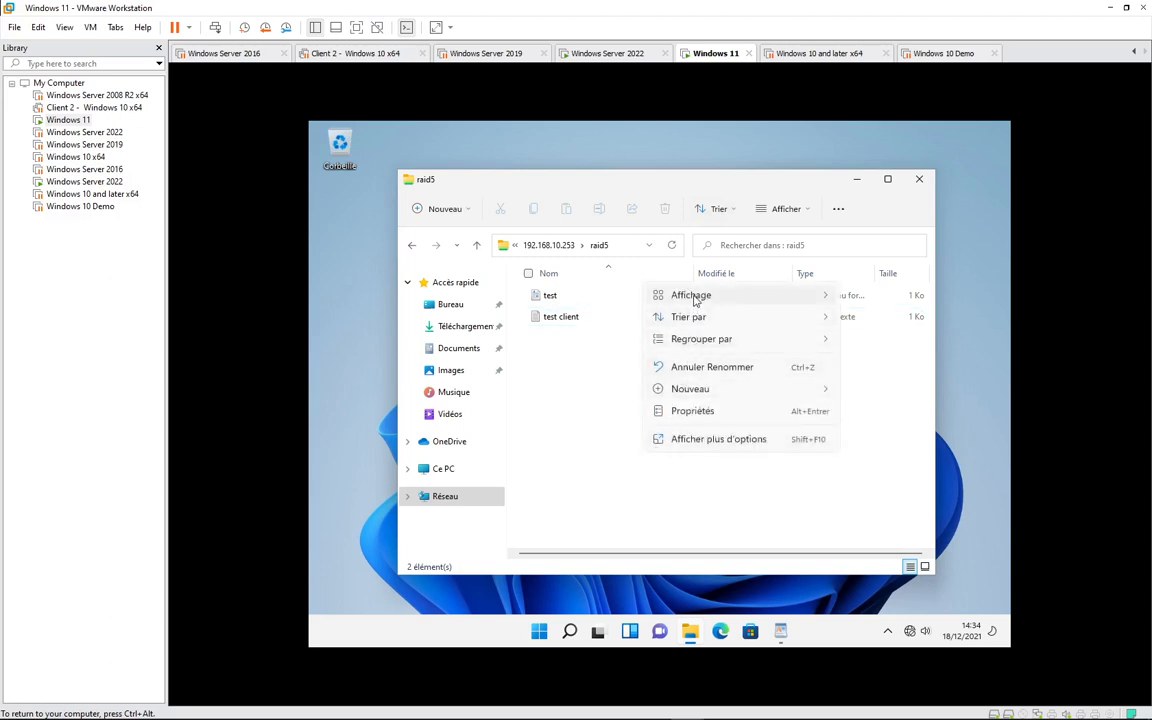
left_click(625, 399)
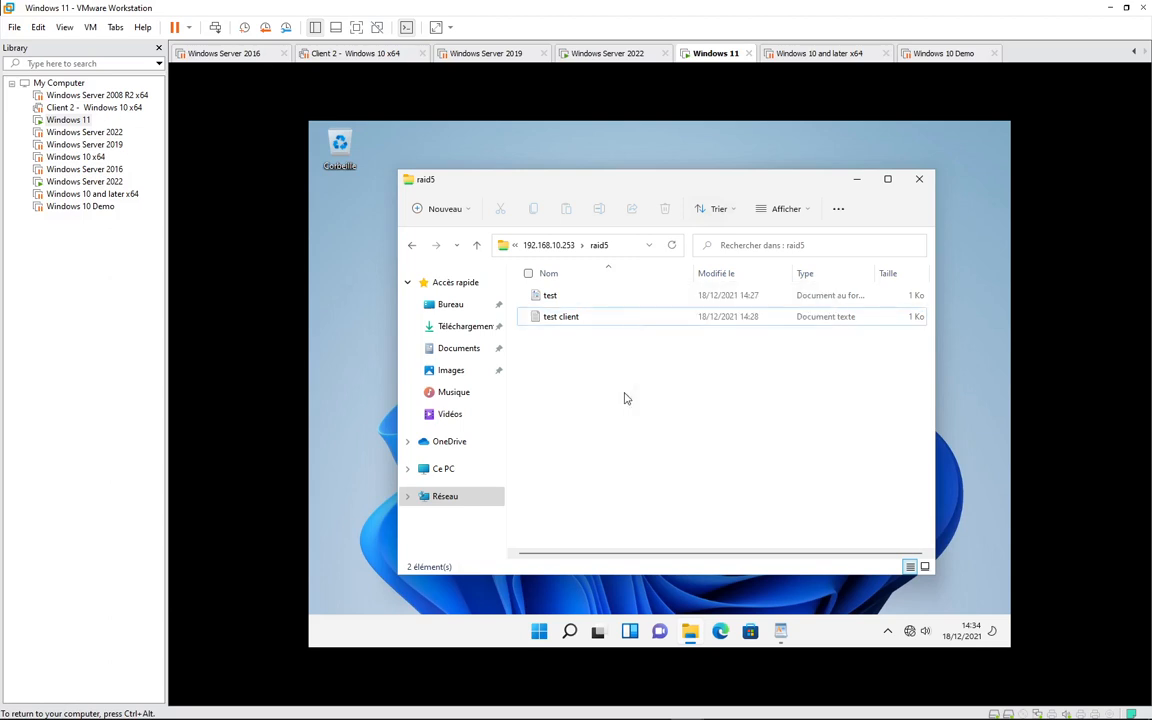
right_click(625, 399)
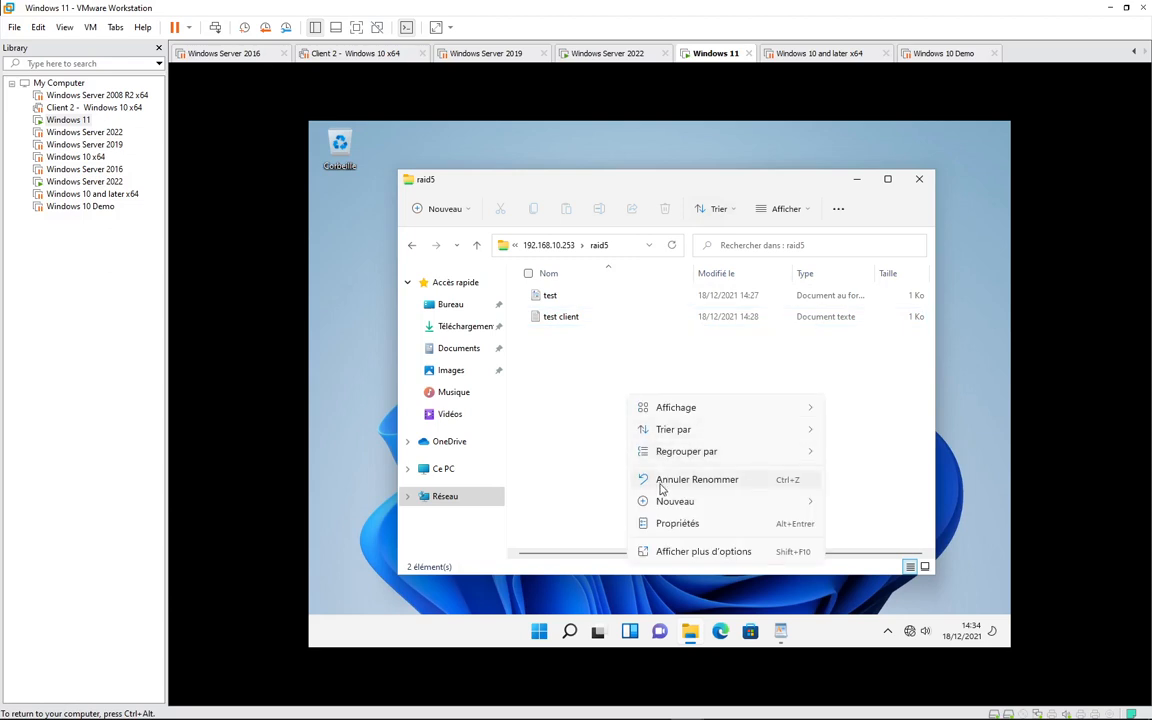
left_click(695, 553)
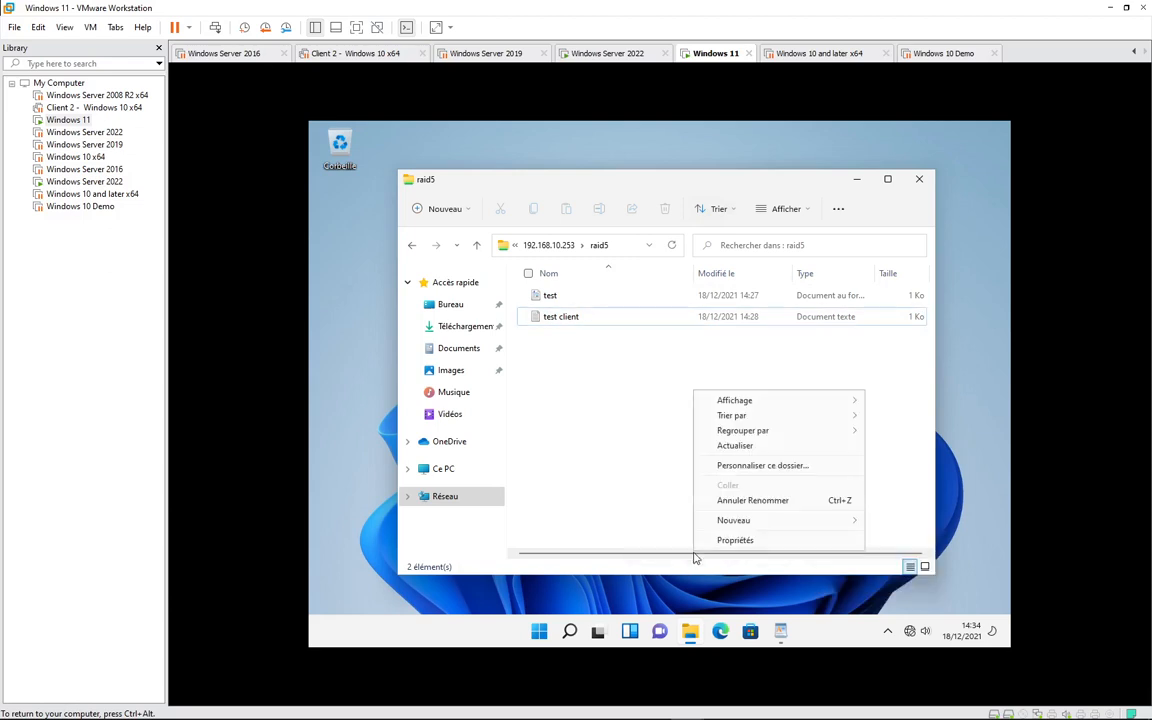
left_click(746, 446)
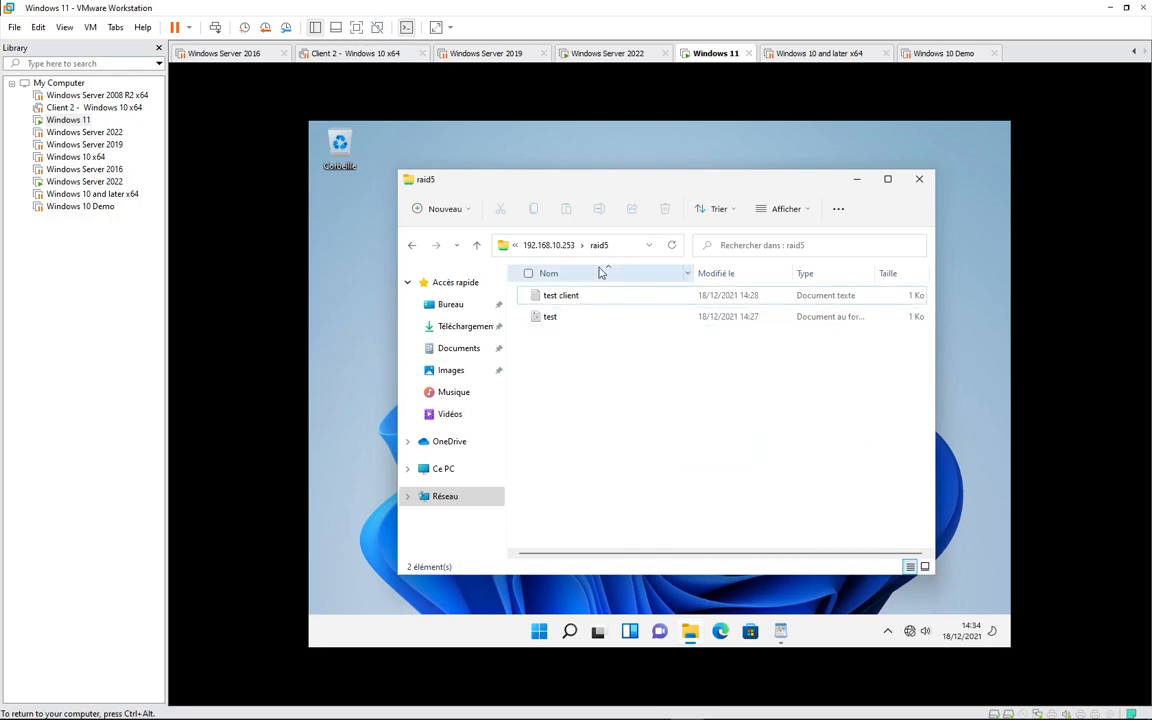
left_click(556, 56)
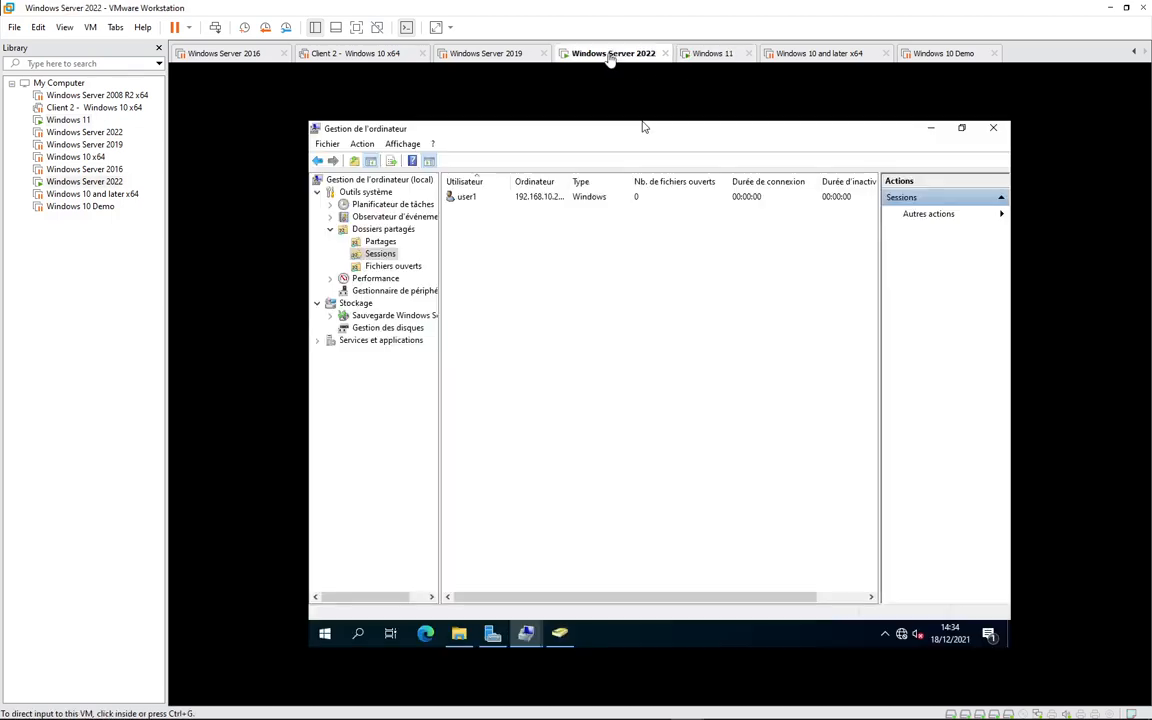
- Select the connected user's session, check Fichiers ouverts, then go back to the Sessions list
left_click(468, 202)
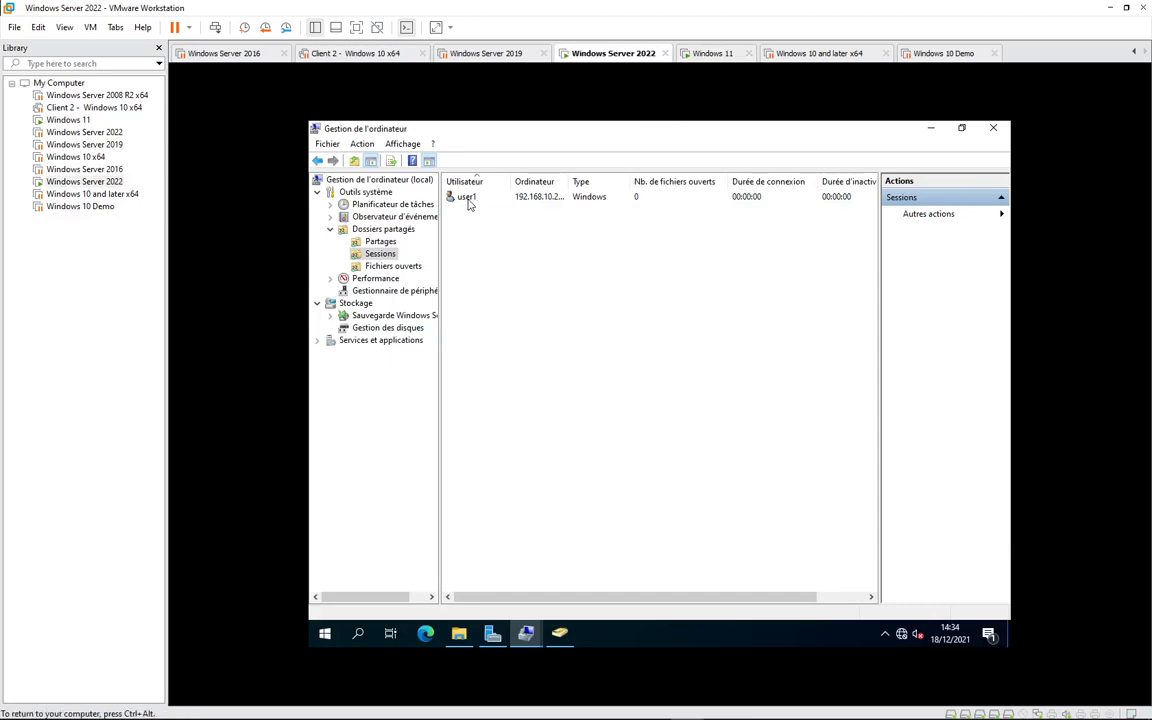
left_click(468, 203)
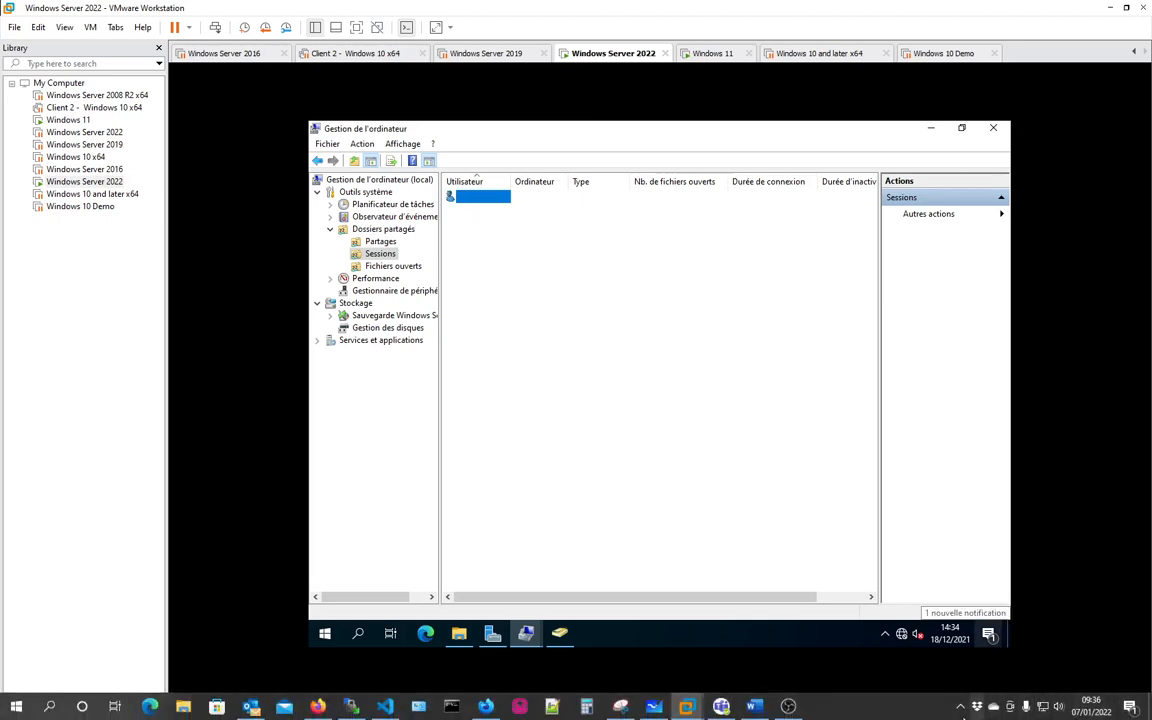
left_click(962, 708)
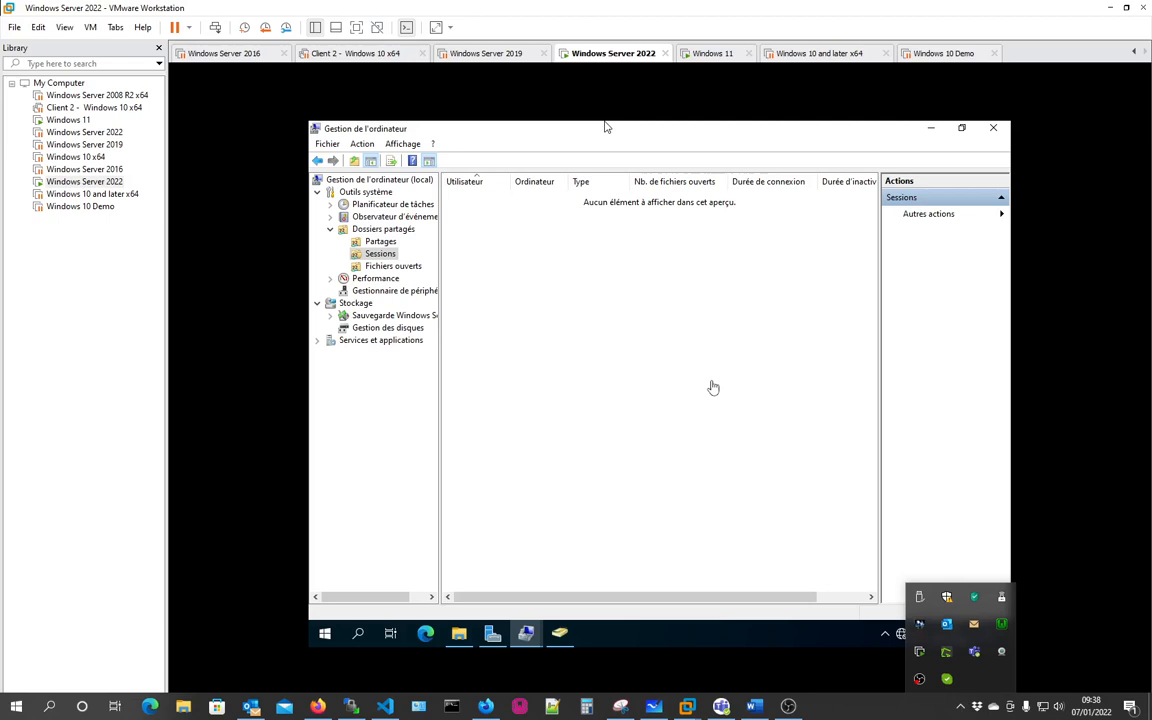
left_click(482, 272)
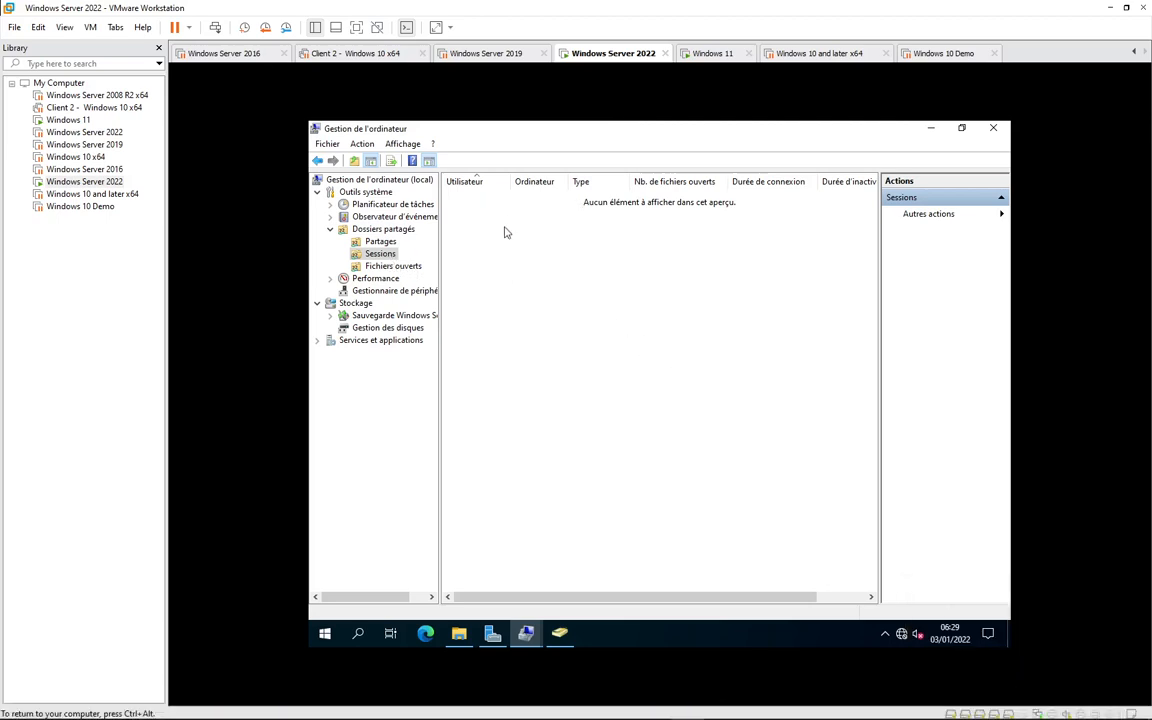
left_click(394, 267)
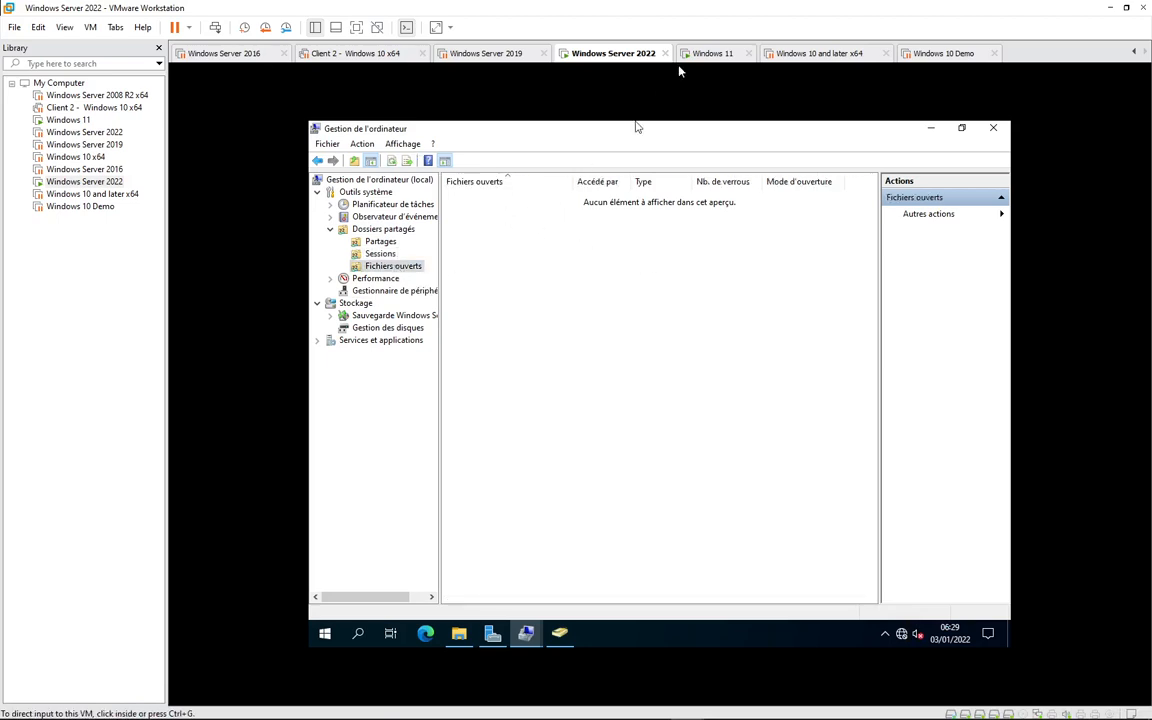
left_click(710, 53)
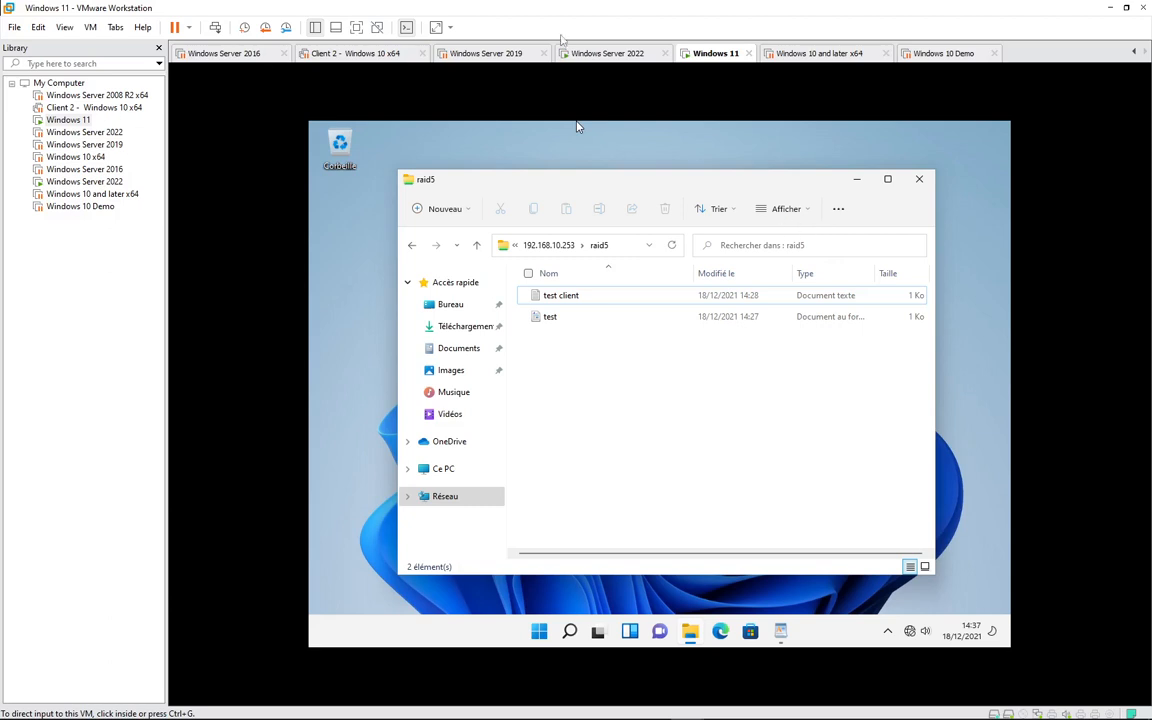
left_click(600, 53)
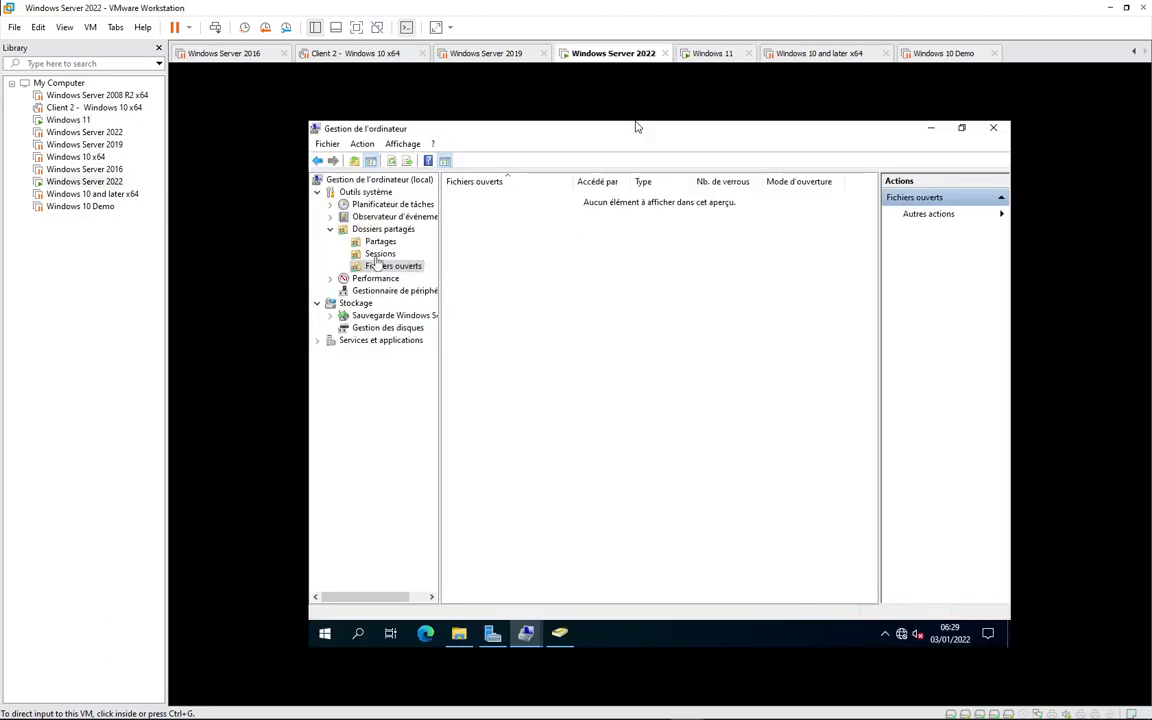
left_click(380, 254)
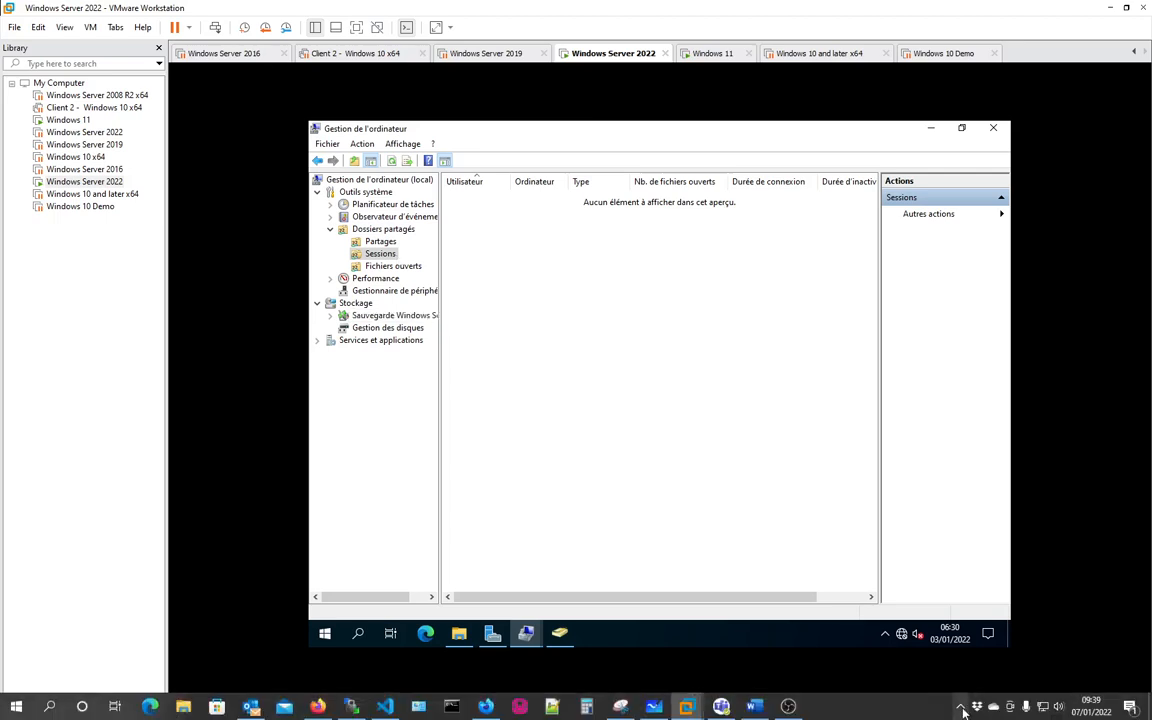
- Review the server's Partages, Sessions and Fichiers ouverts lists, then switch to the Windows 11 VM
left_click(958, 706)
left_click(631, 337)
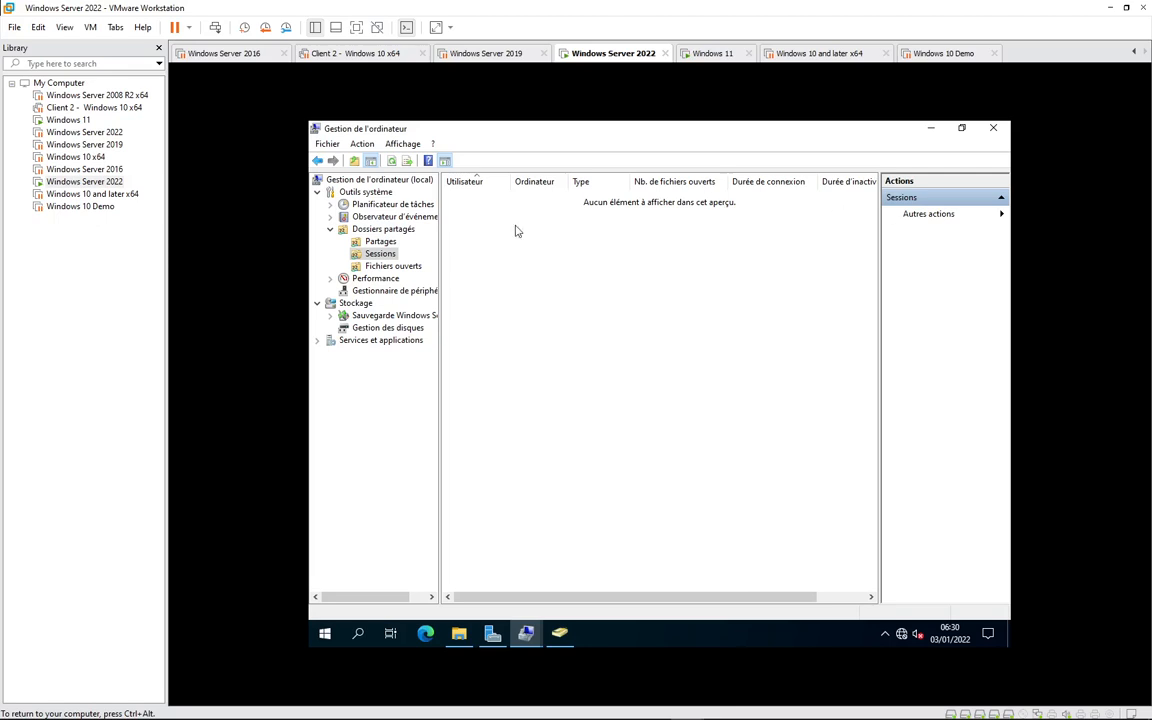
left_click(377, 243)
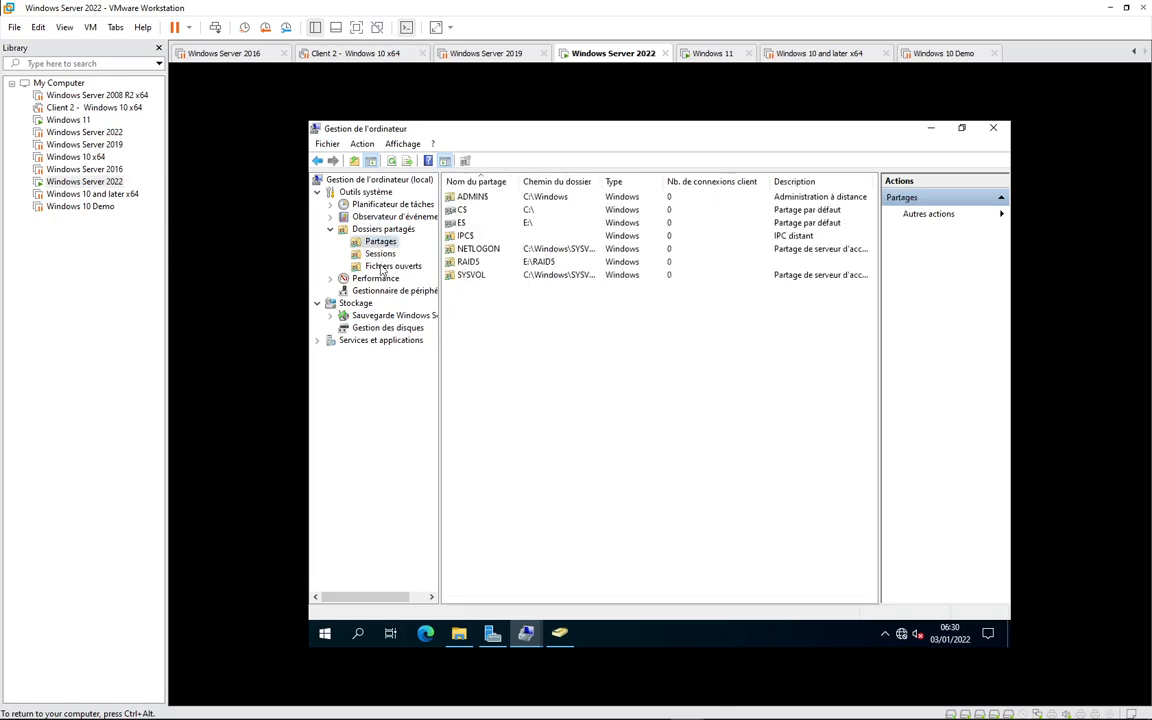
left_click(379, 256)
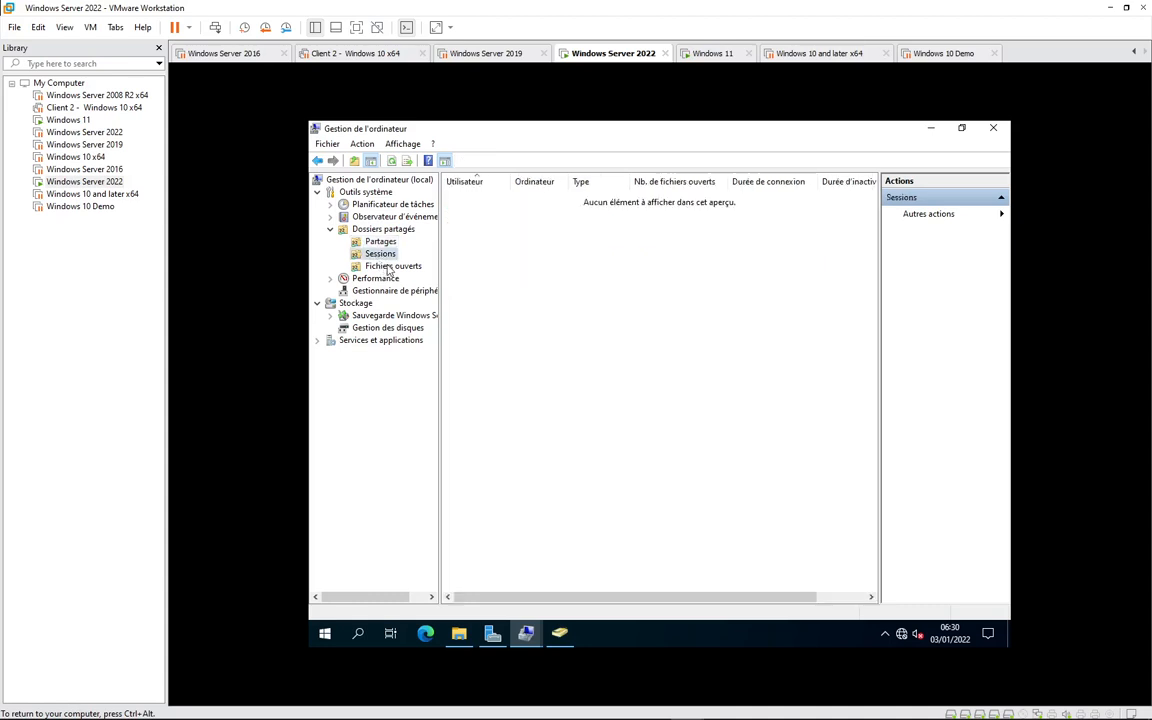
left_click(394, 267)
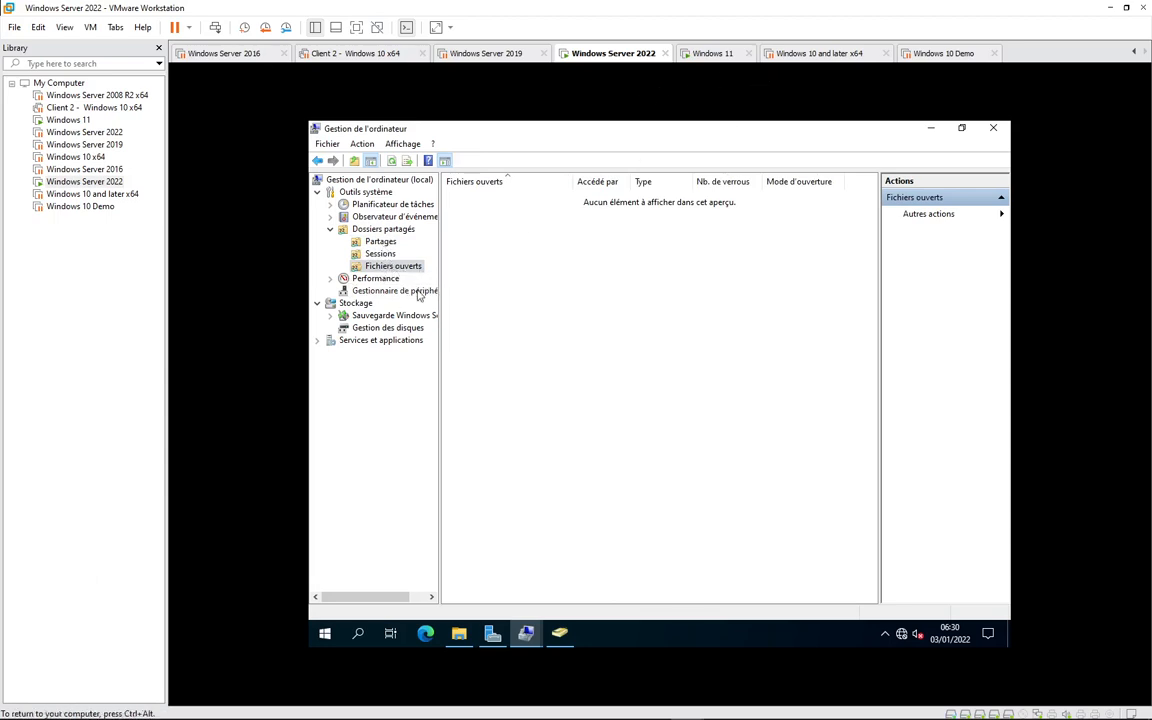
left_click(710, 54)
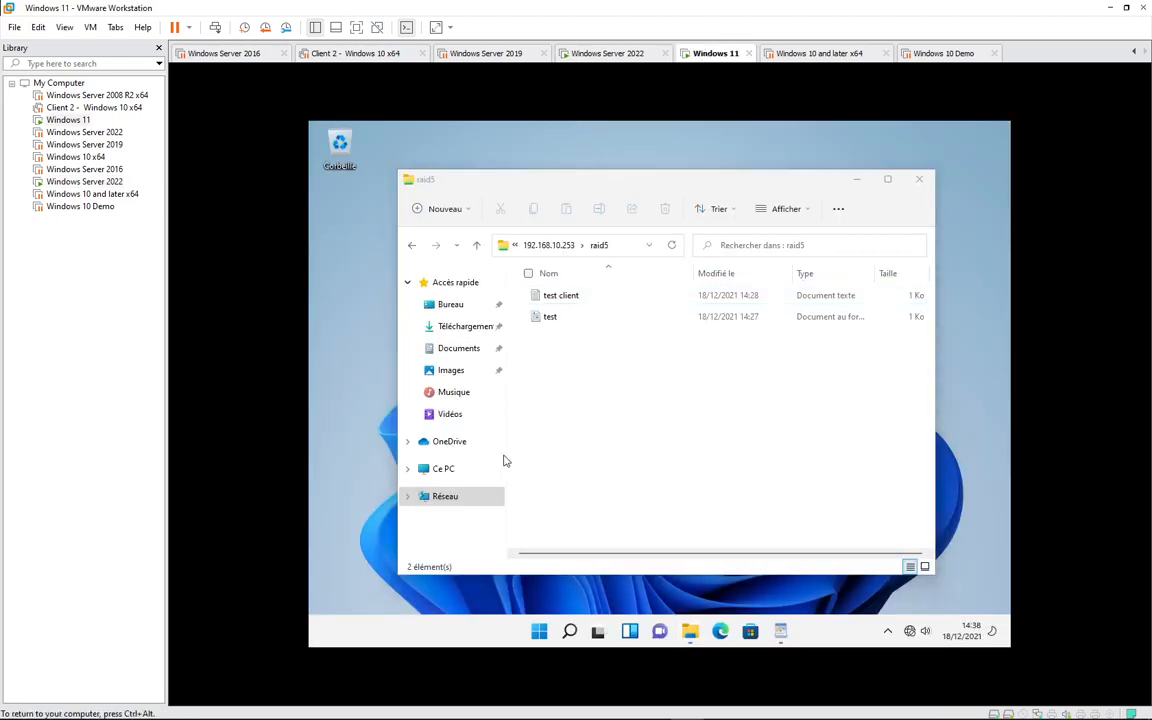
- Create a new folder named partage on the Windows 11 C: drive
left_click(443, 470)
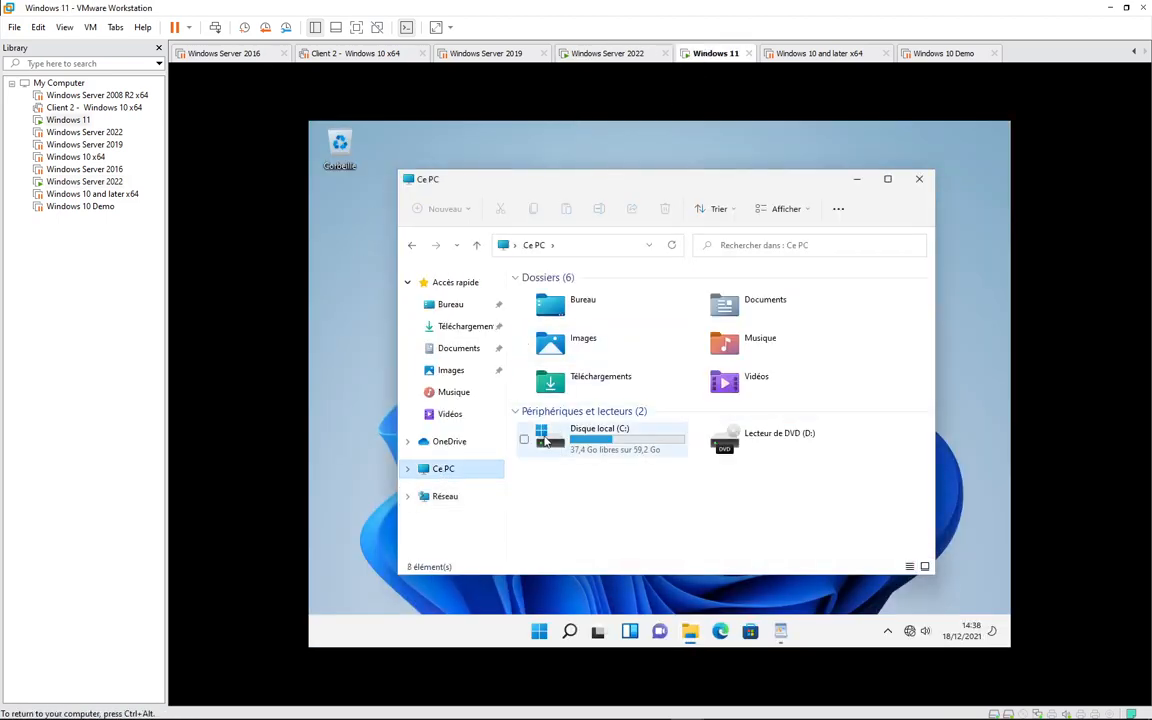
double_click(592, 437)
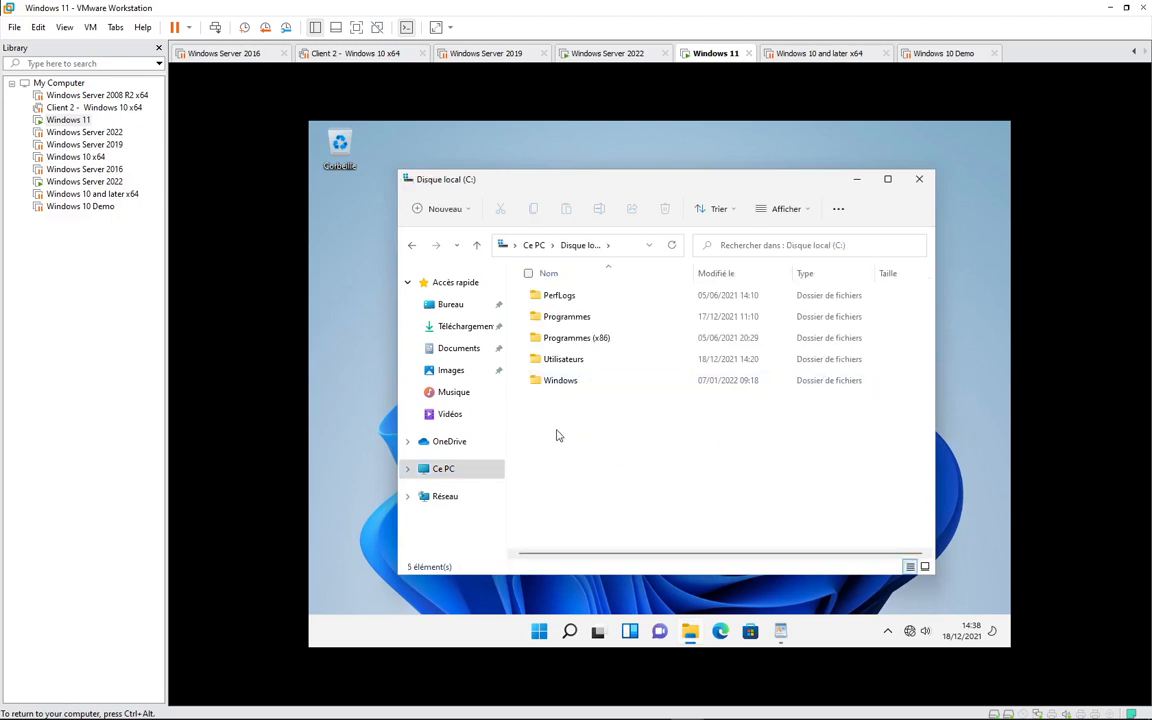
right_click(558, 435)
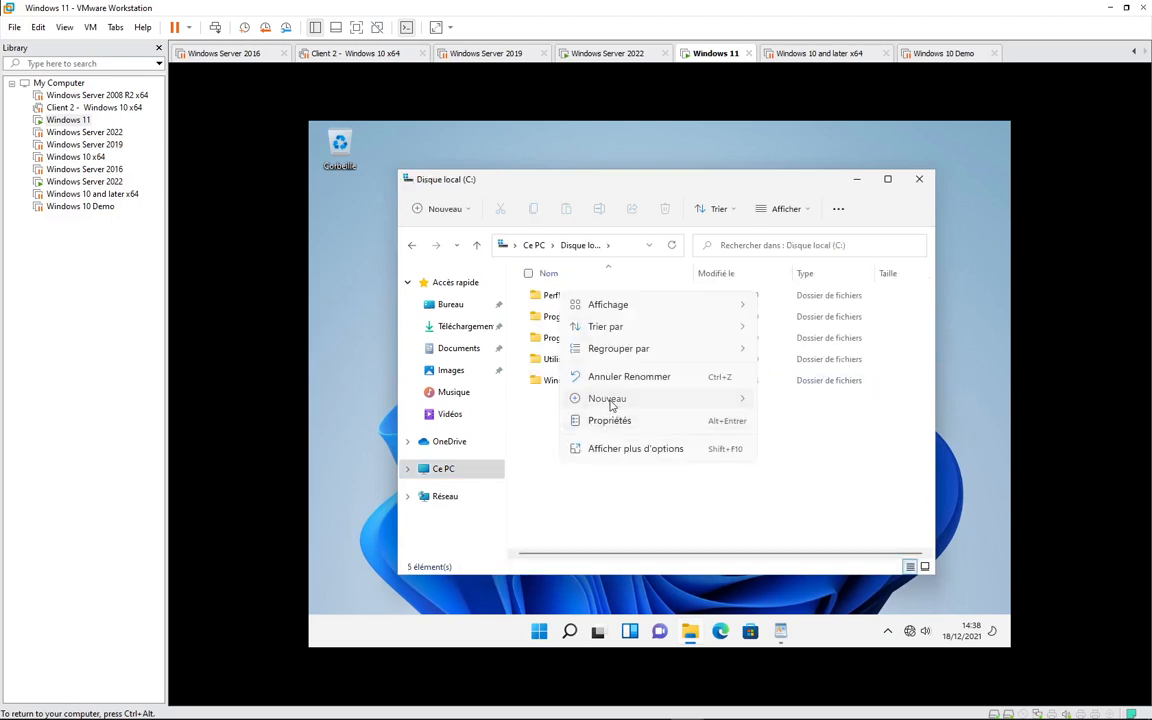
mouse_move(611, 401)
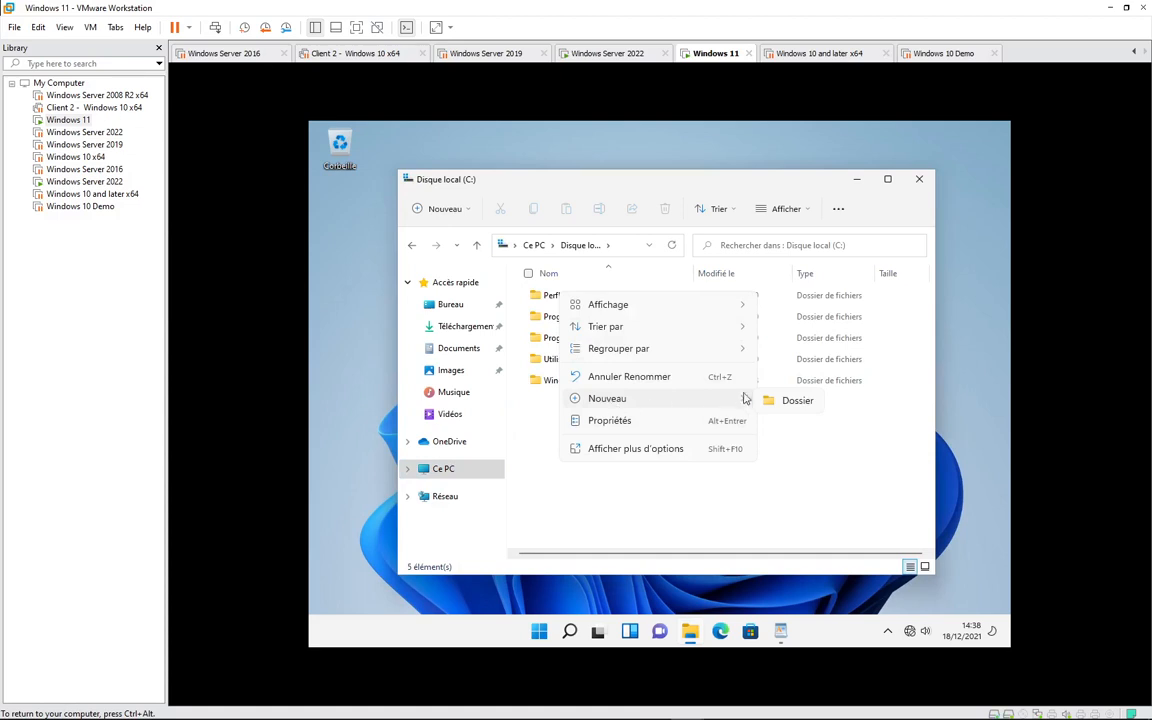
left_click(779, 401)
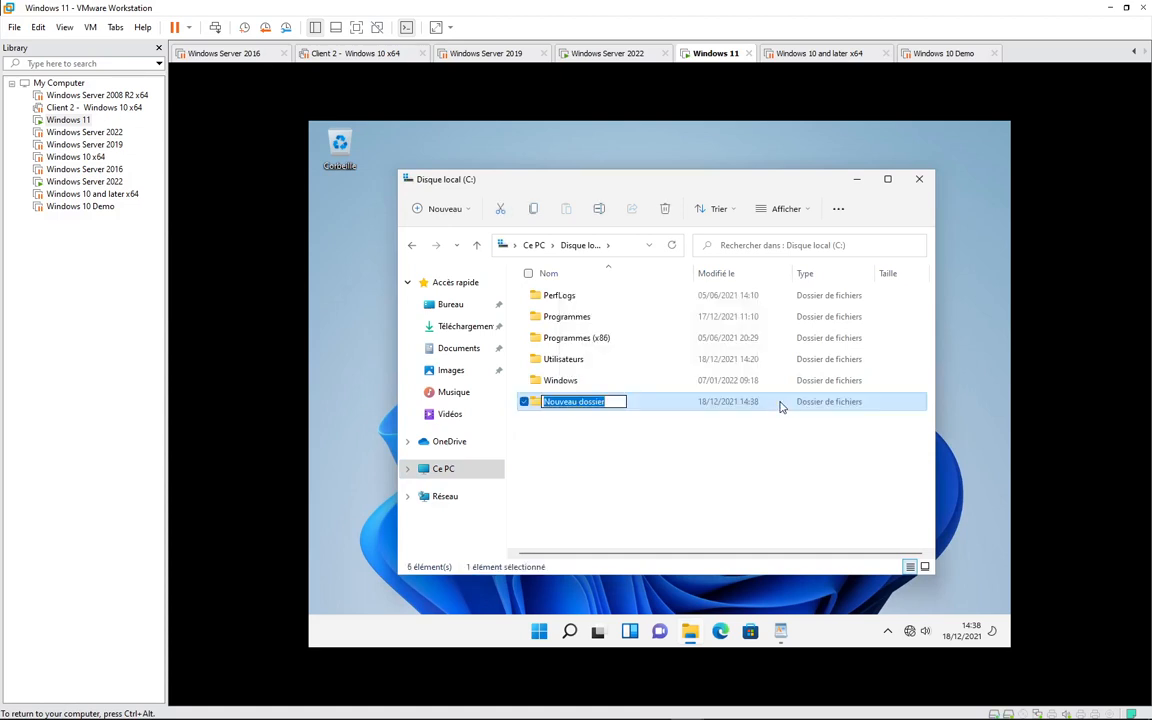
type("pa")
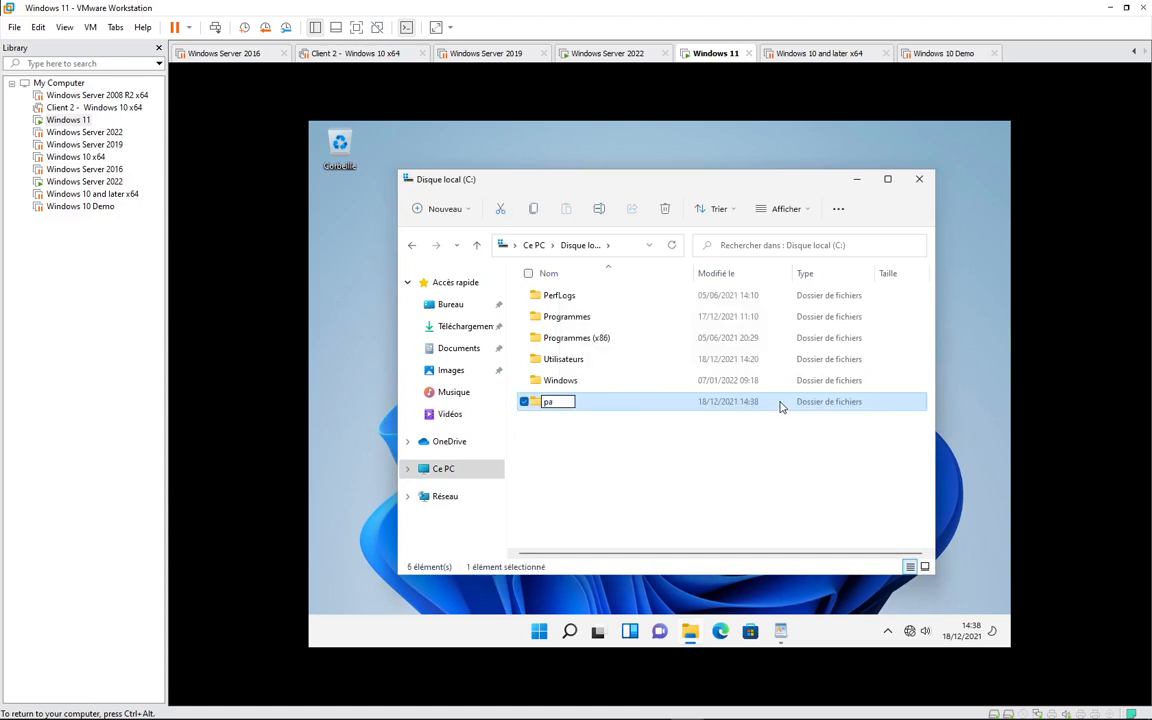
type("rtage")
key("Return")
- Open partage's Partage avancé settings, authenticate as the local administrator, and tick Partager ce dossier
right_click(557, 401)
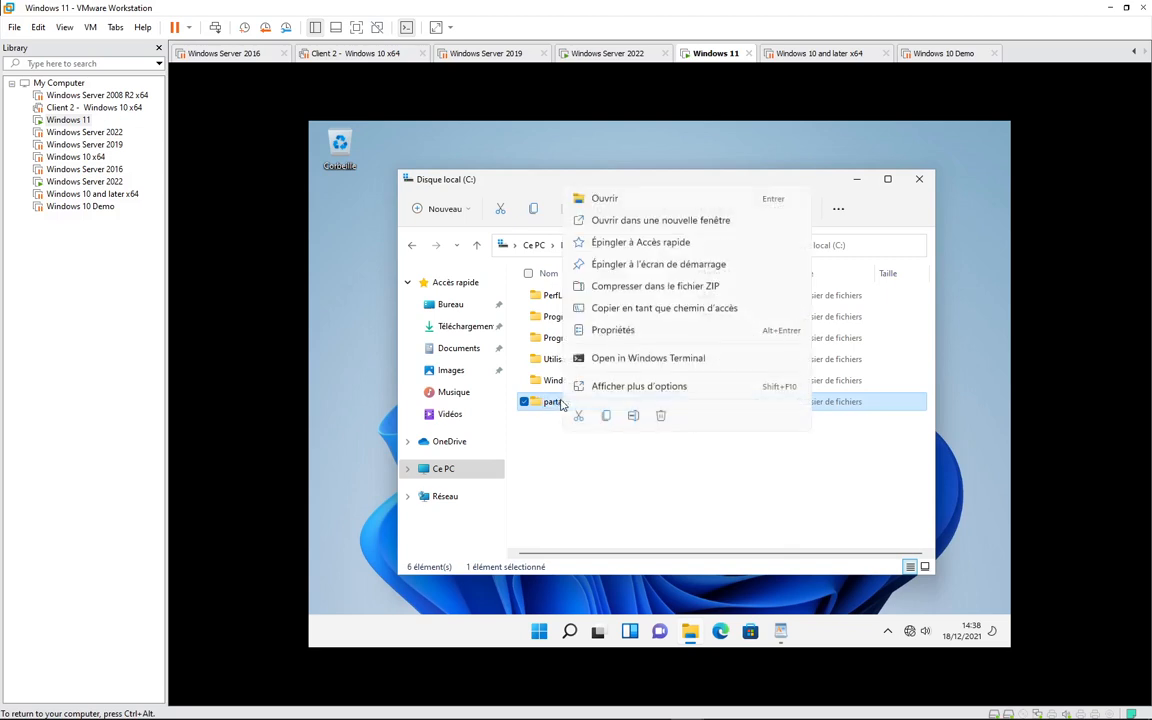
left_click(625, 329)
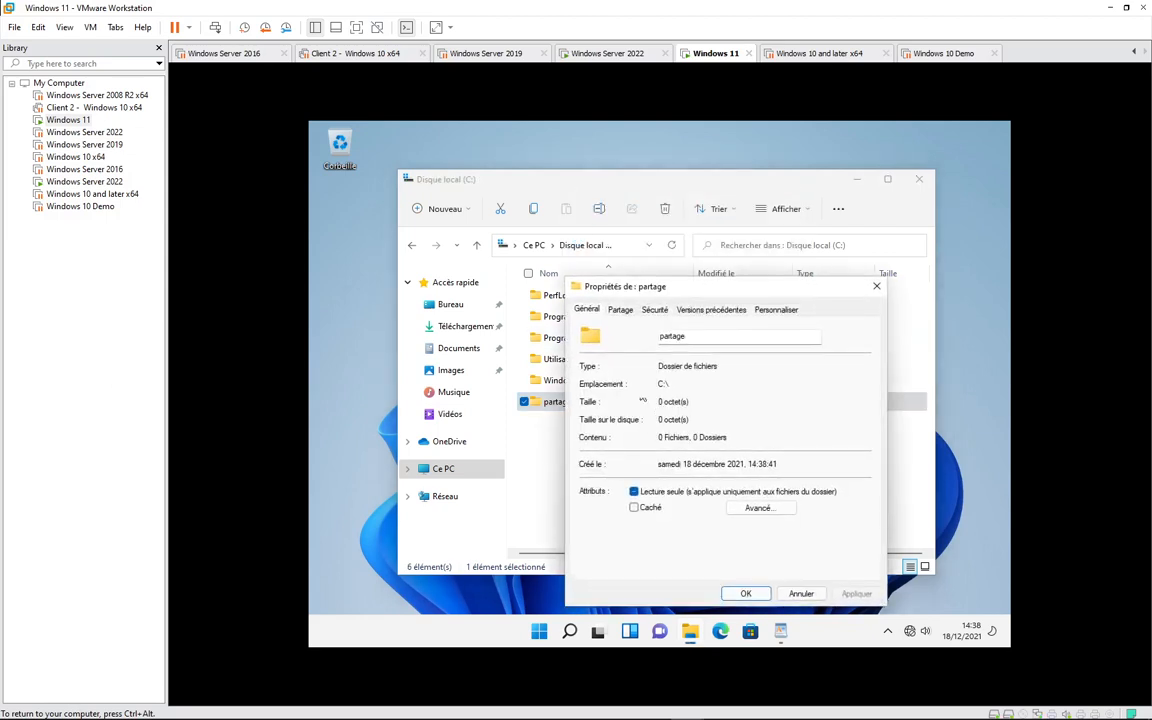
left_click(620, 309)
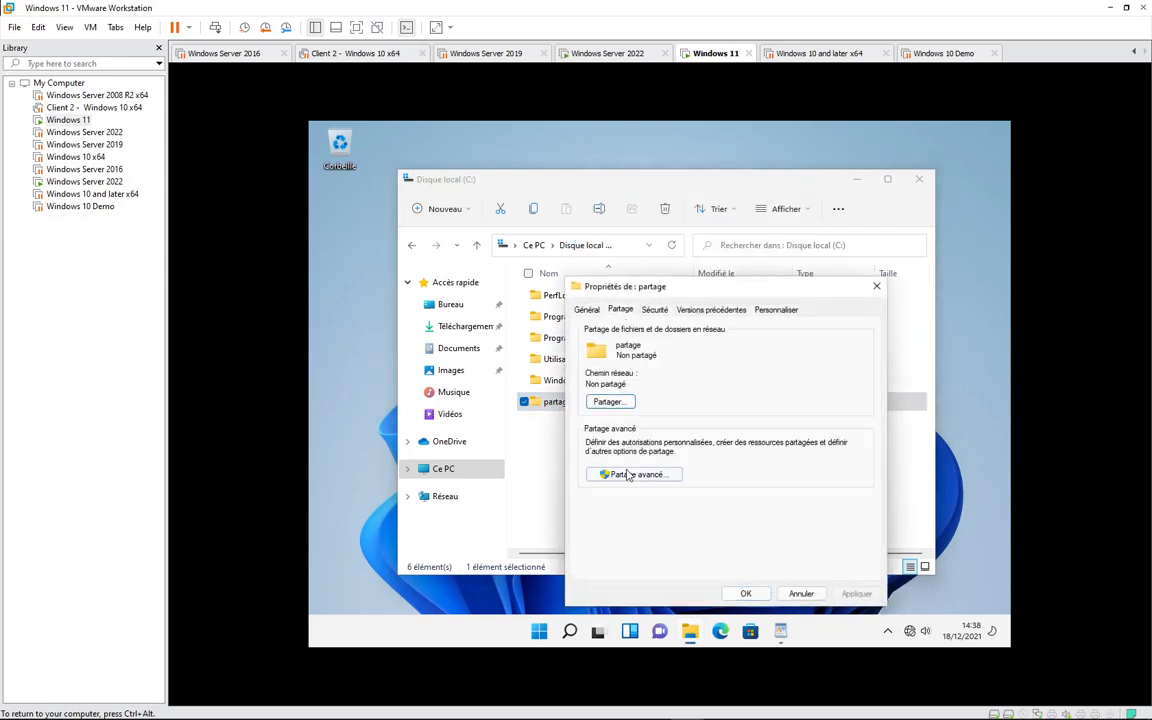
left_click(628, 474)
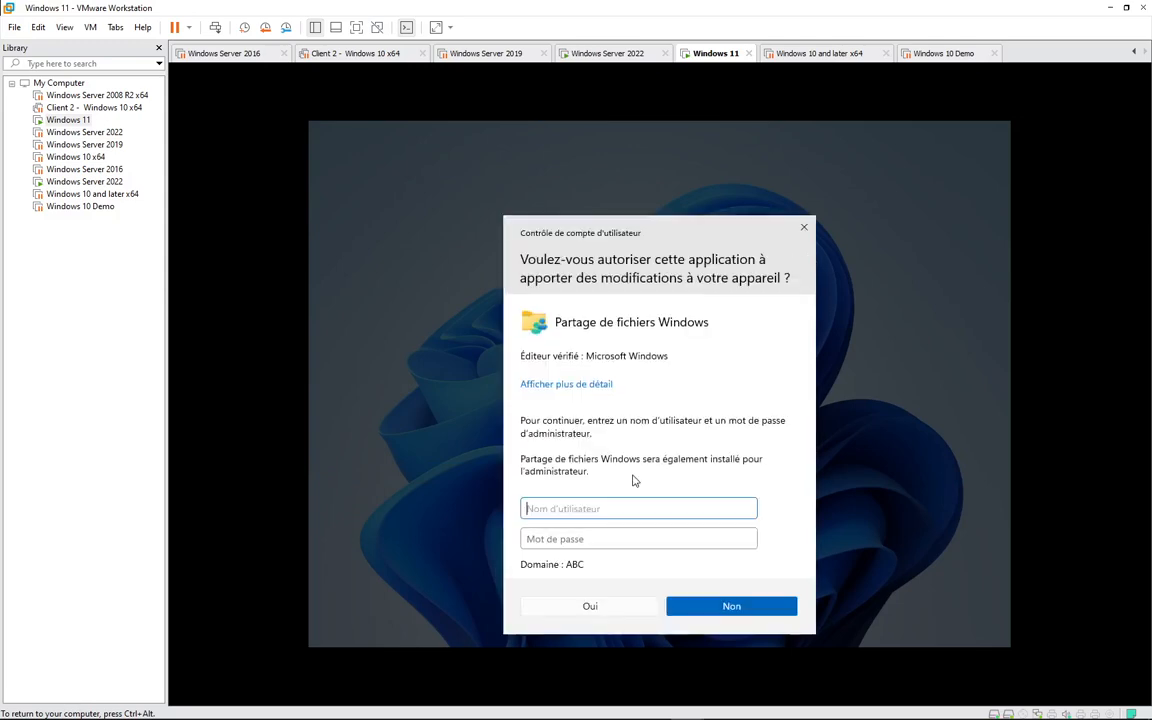
type(".\\a")
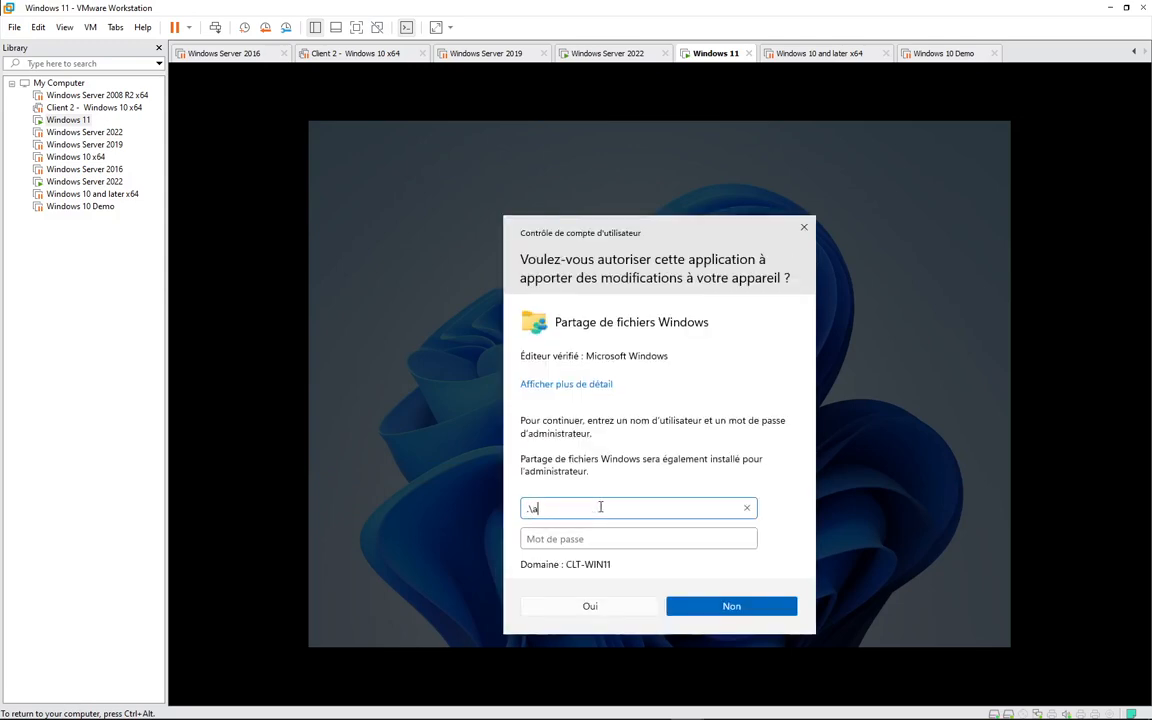
type("dmin")
key("Tab")
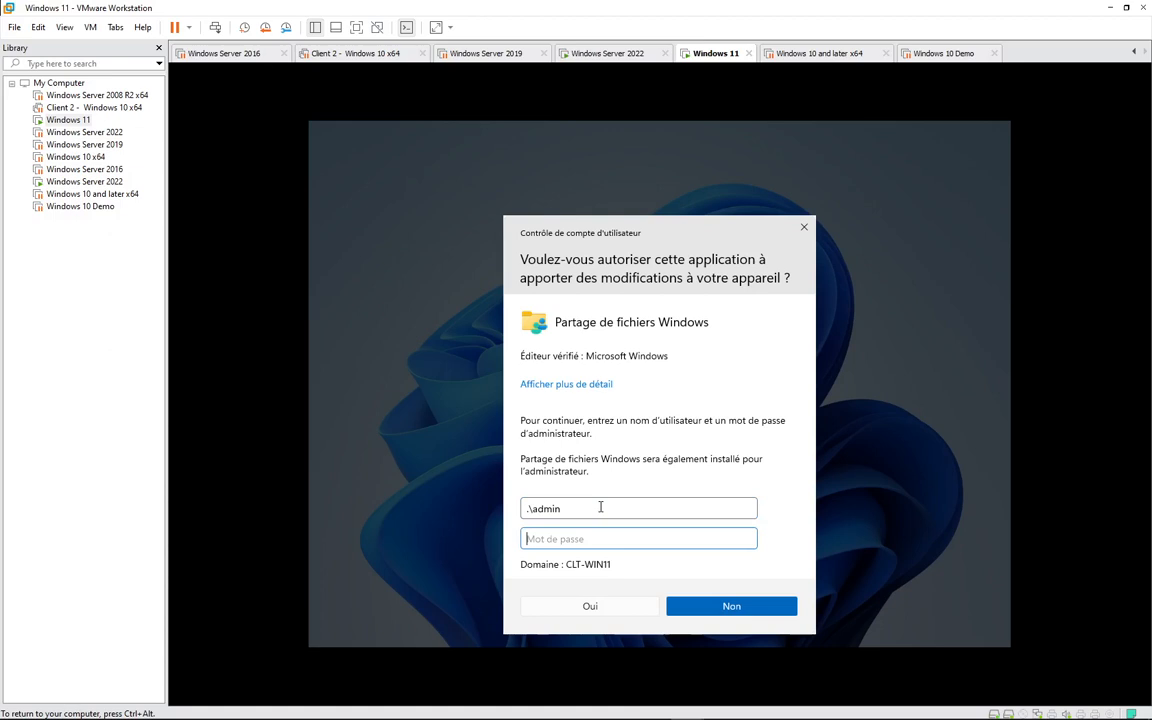
type("******")
key("Return")
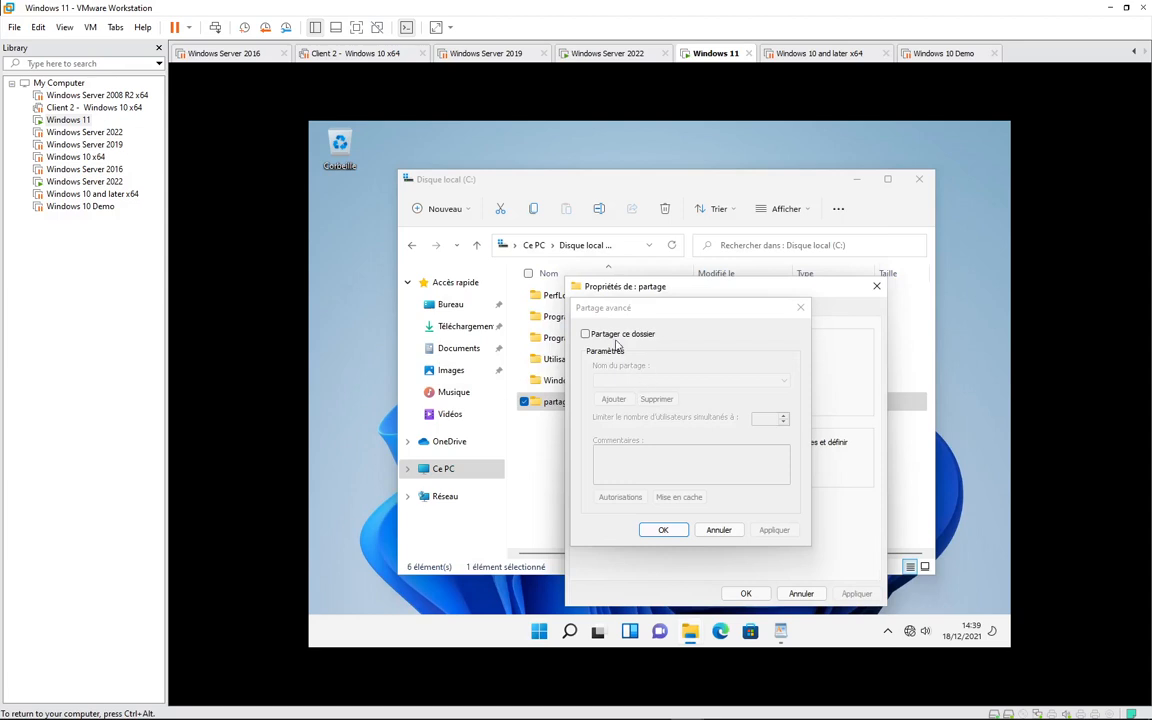
left_click(611, 338)
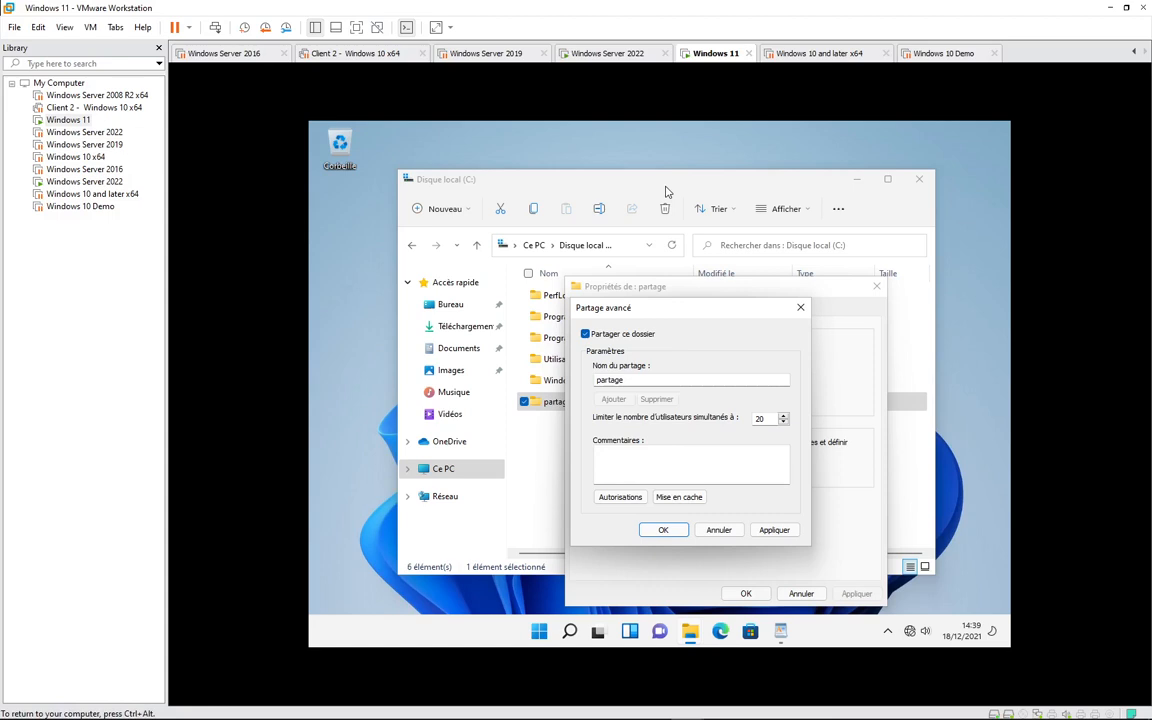
- Open the partage share's Autorisations and try adding a user account with Vérifier les noms
left_click(618, 496)
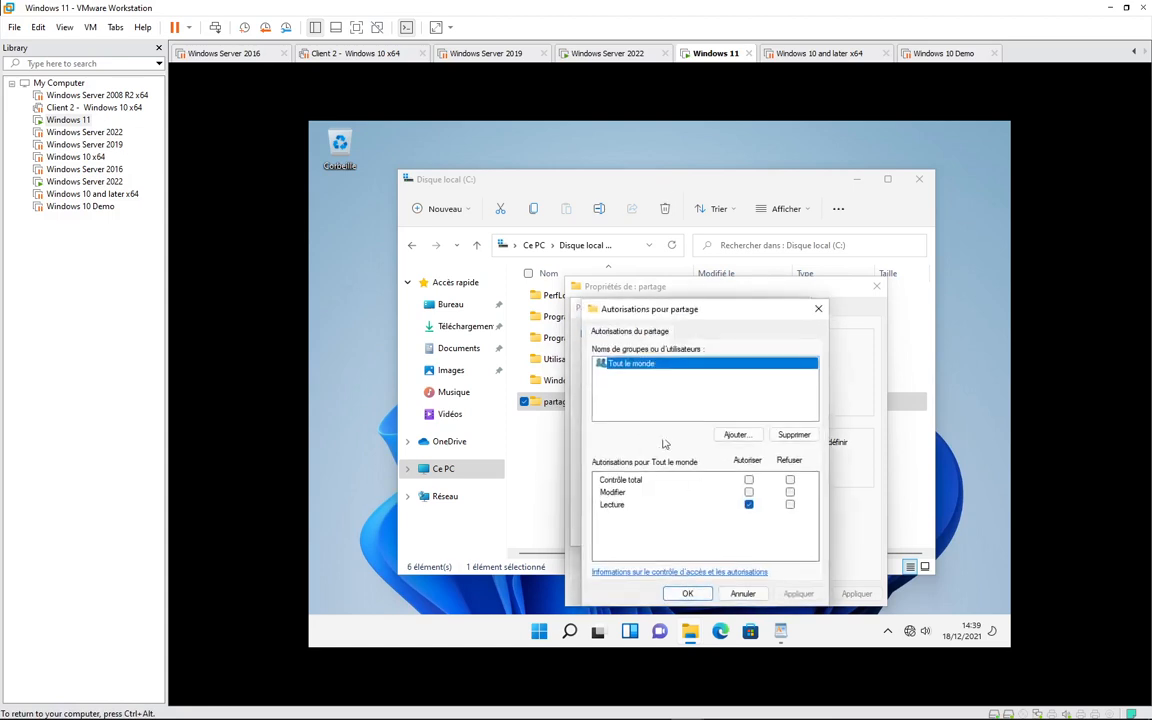
left_click(748, 504)
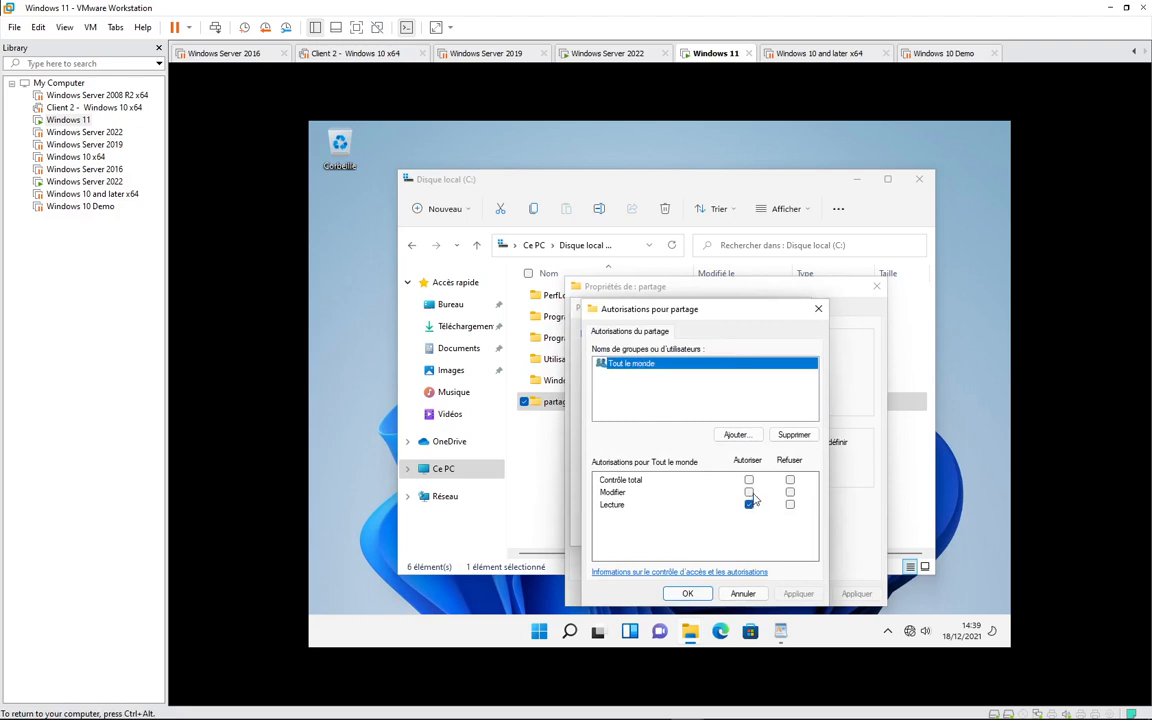
left_click(736, 435)
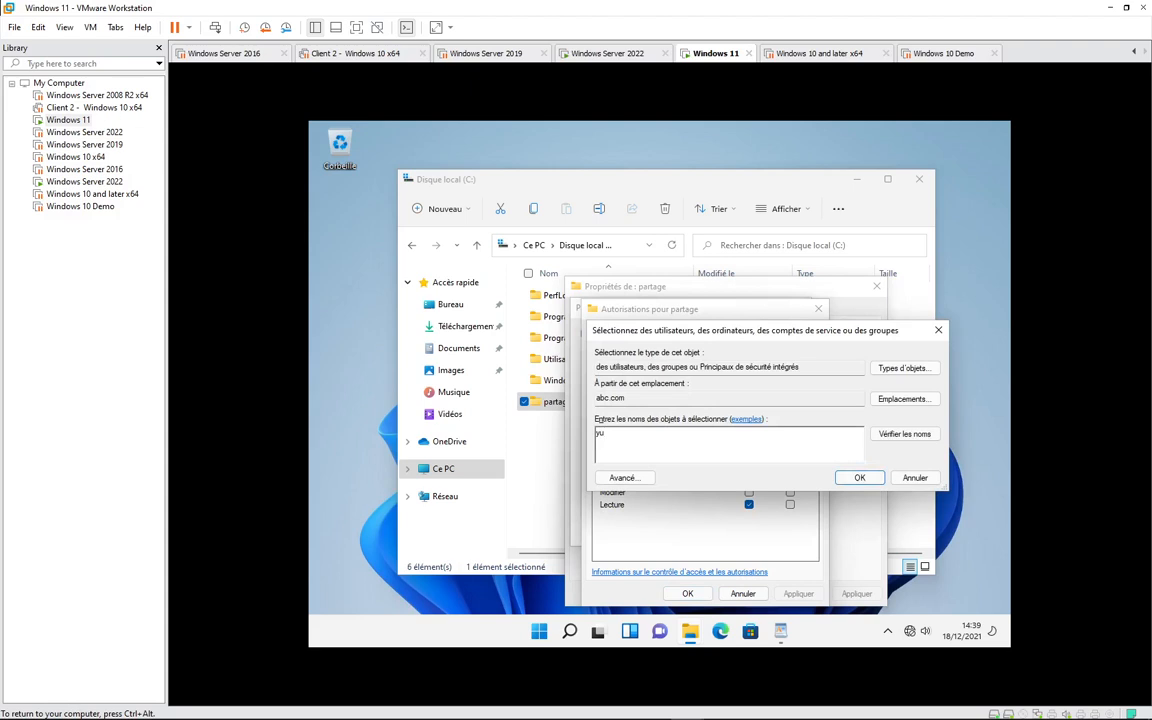
type("util")
left_click(900, 435)
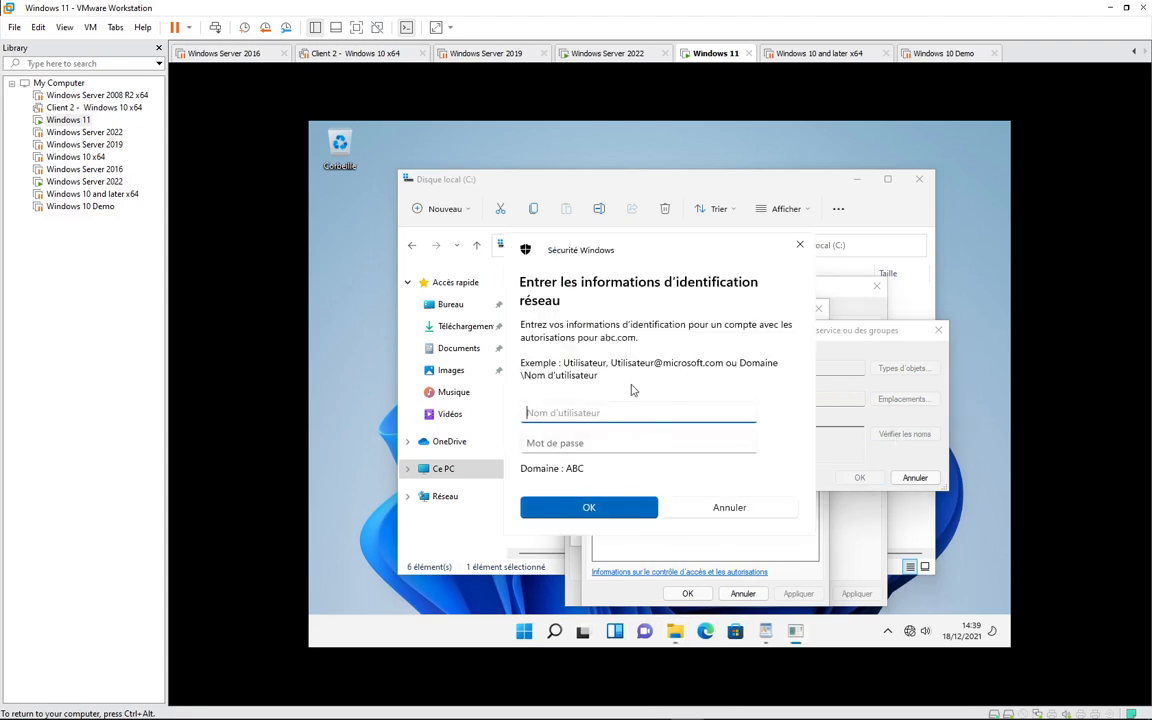
- Make three failed network credential attempts, then cancel the credentials prompt
type("user1")
key("Tab")
type("•••")
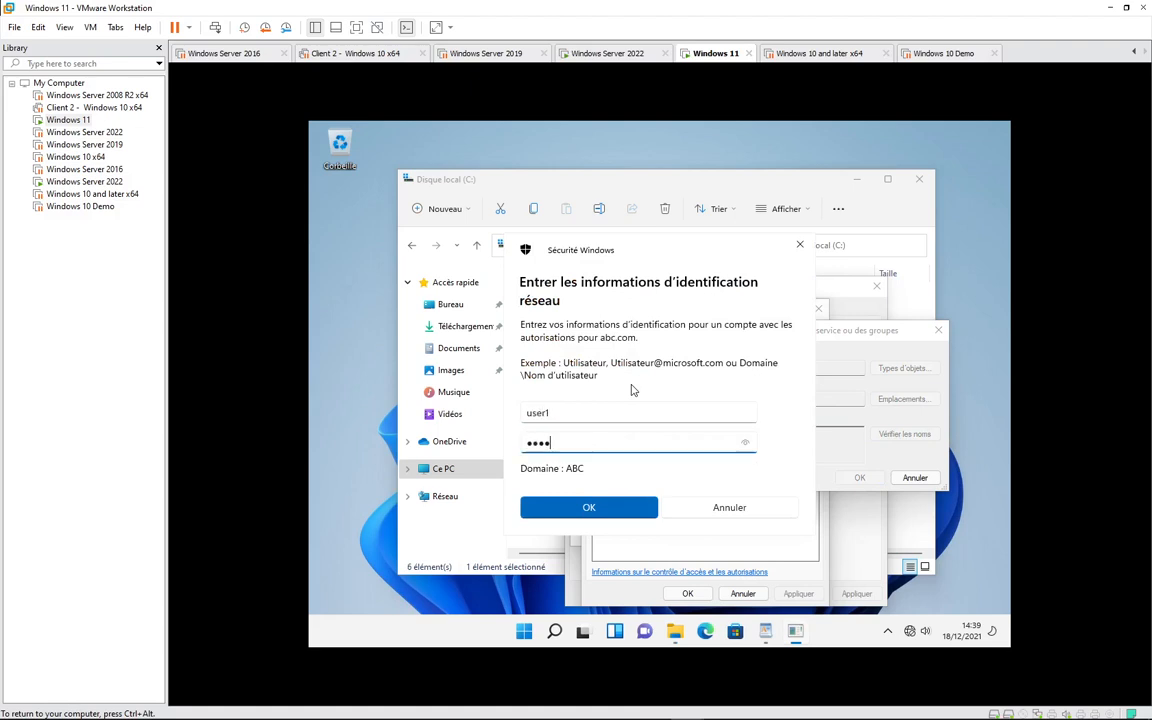
key("Return")
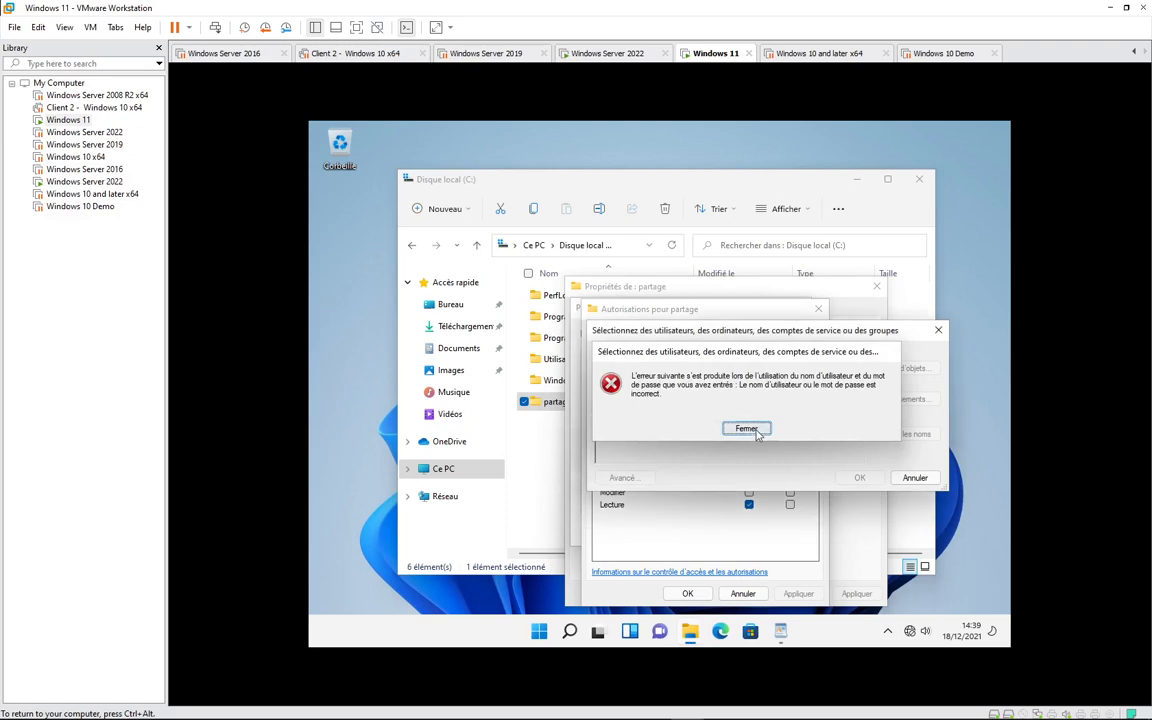
left_click(744, 428)
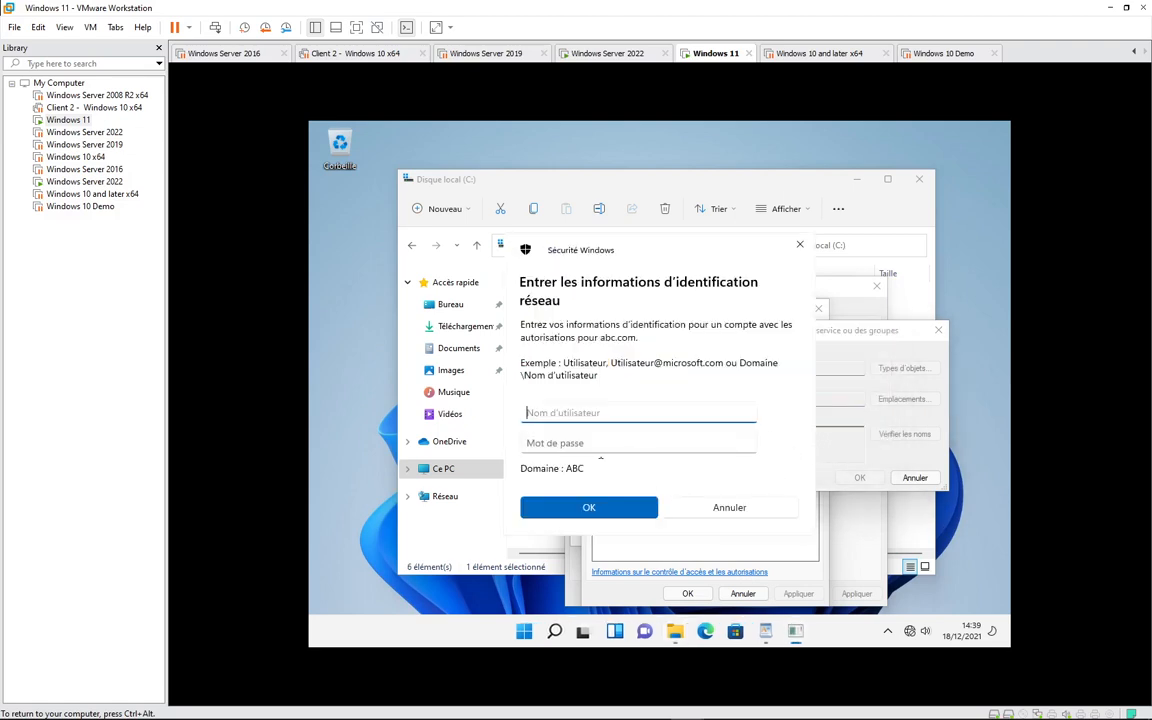
type("user1")
left_click(600, 444)
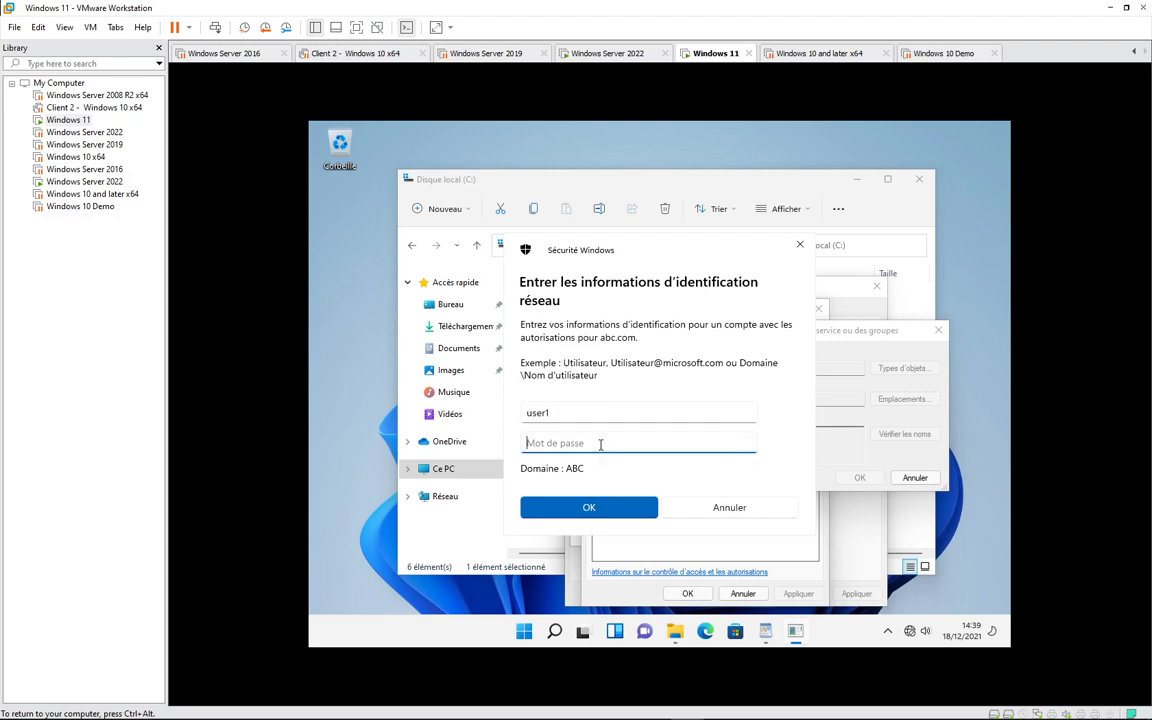
type("••••••••")
key("Return")
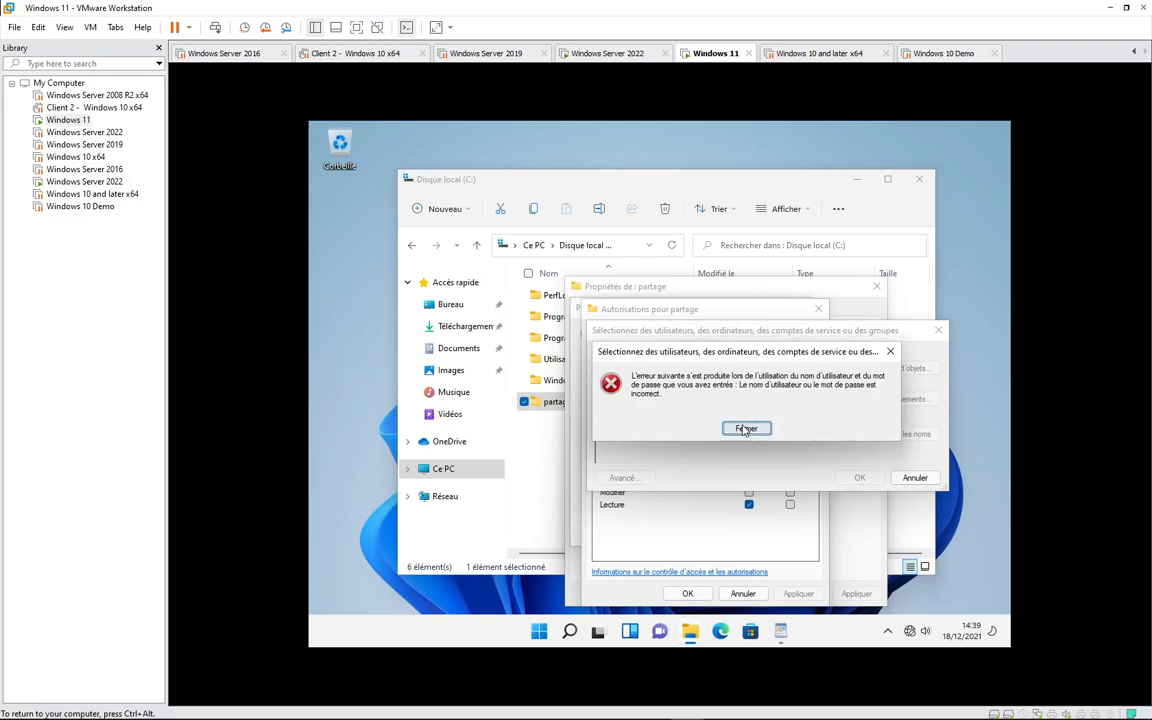
left_click(746, 428)
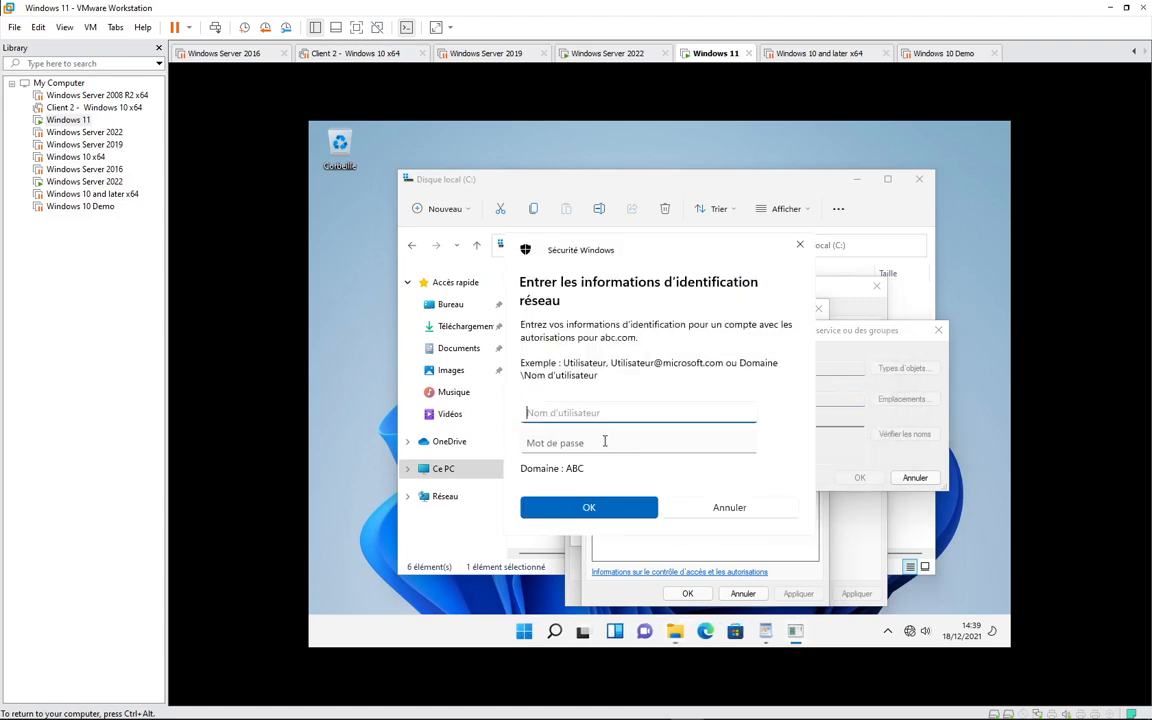
type("user1")
key("Tab")
type("•")
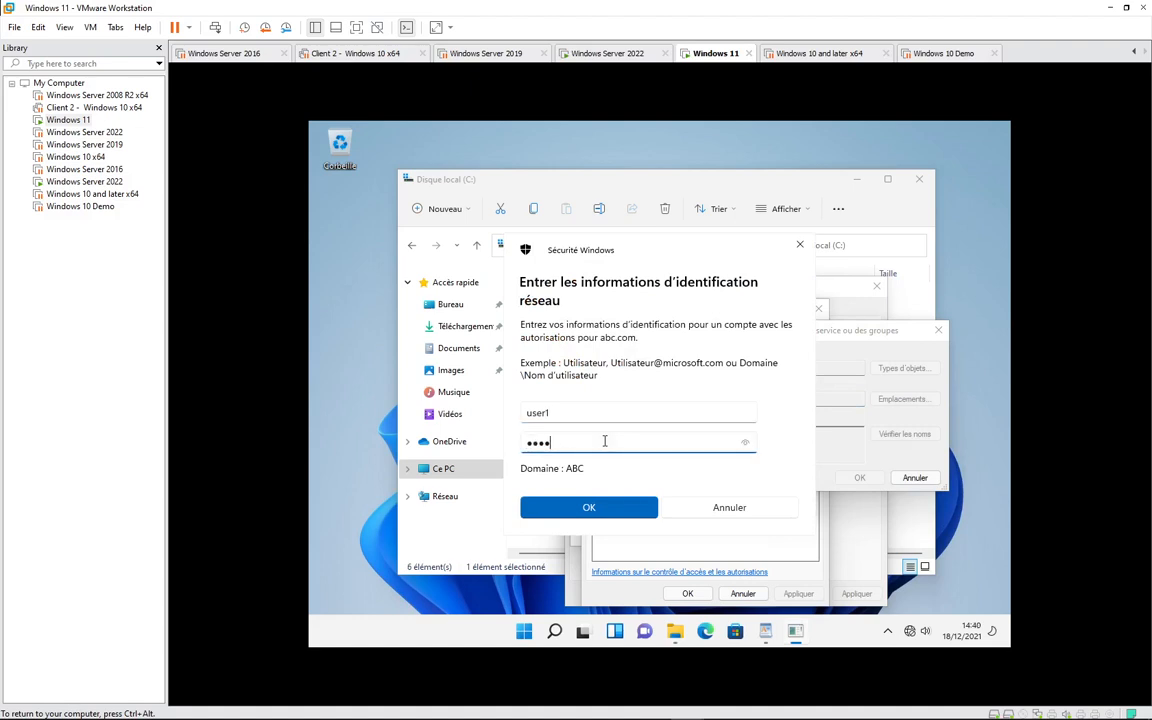
left_click(617, 506)
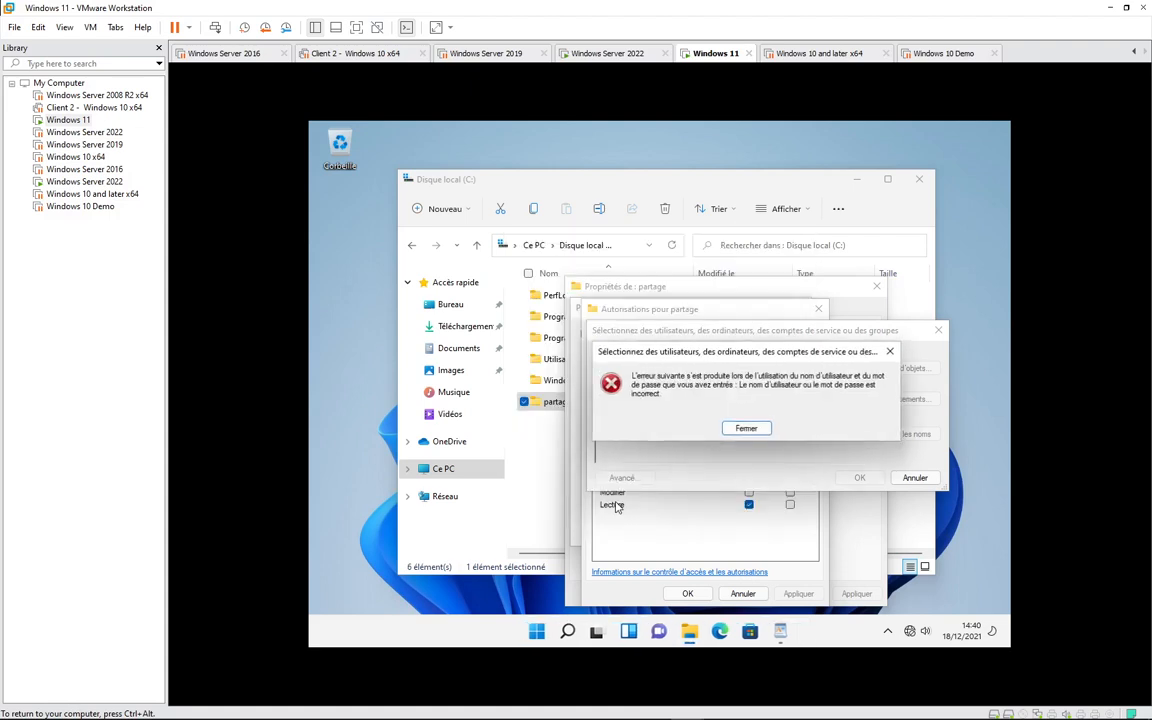
left_click(745, 430)
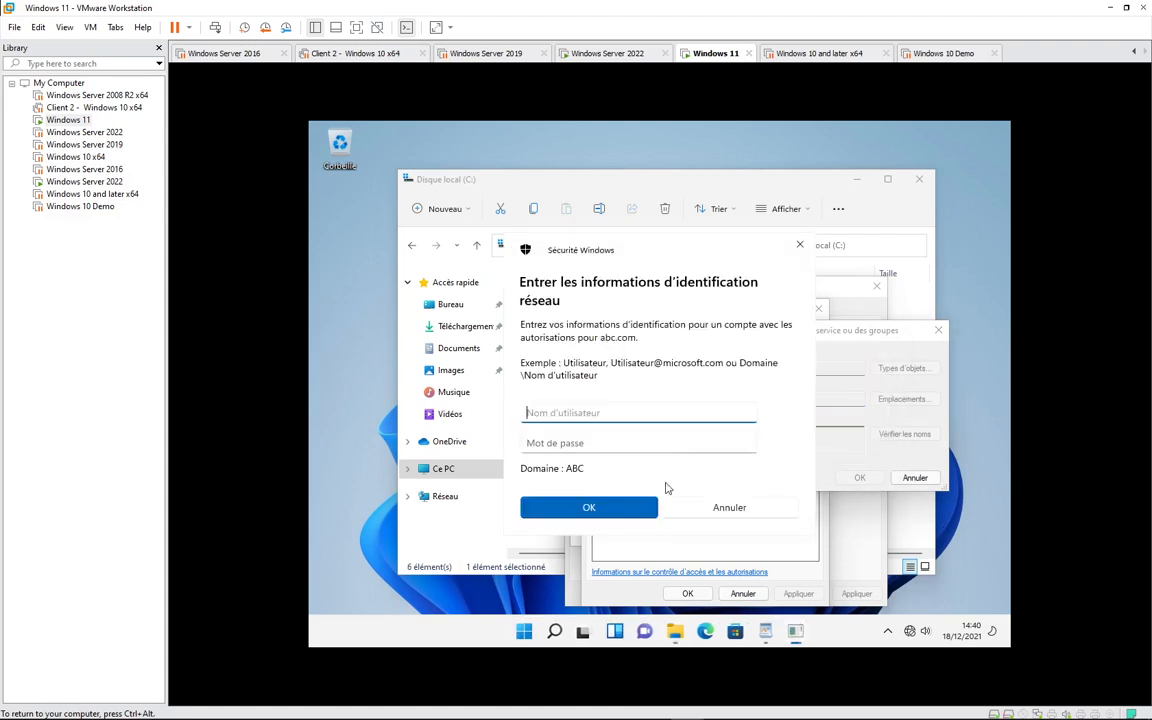
left_click(729, 507)
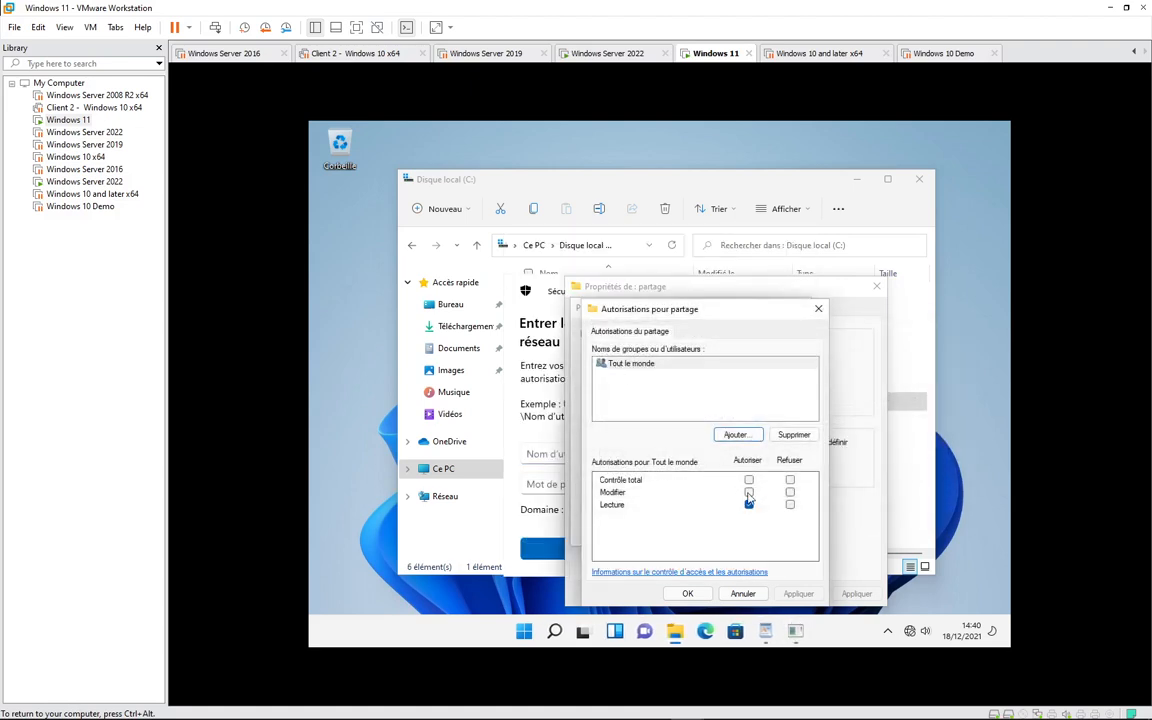
- Allow Modifier for Tout le monde on the partage share and apply the permissions
left_click(748, 492)
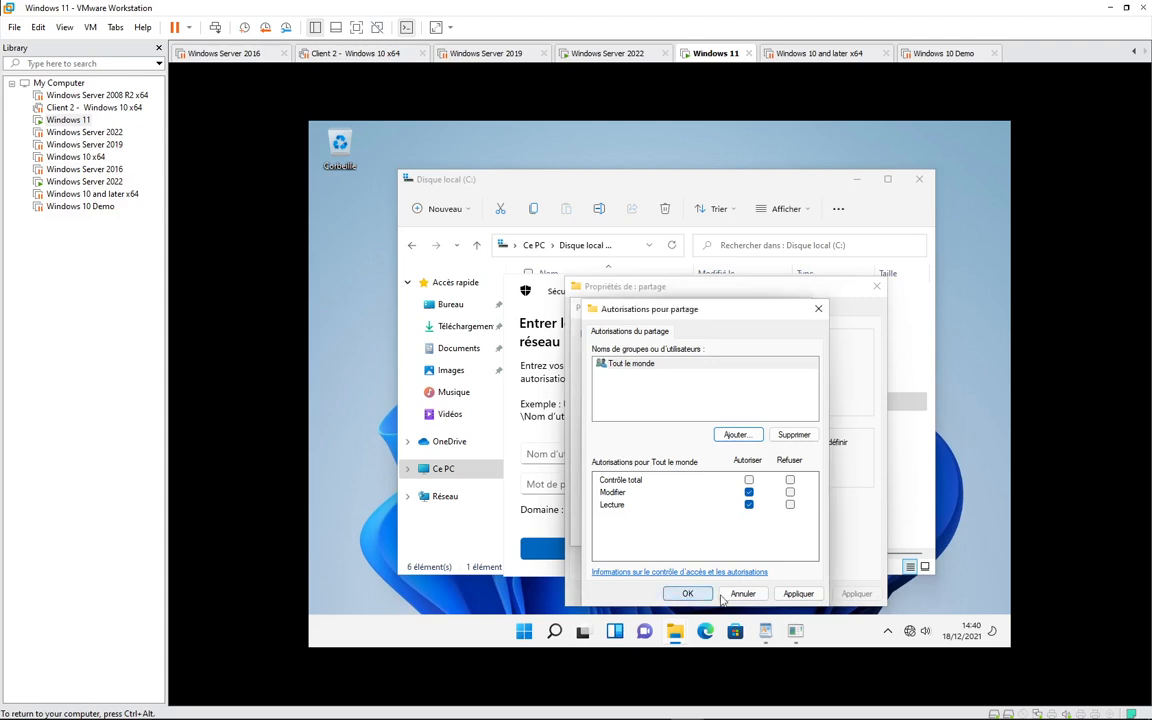
left_click(798, 594)
left_click(688, 597)
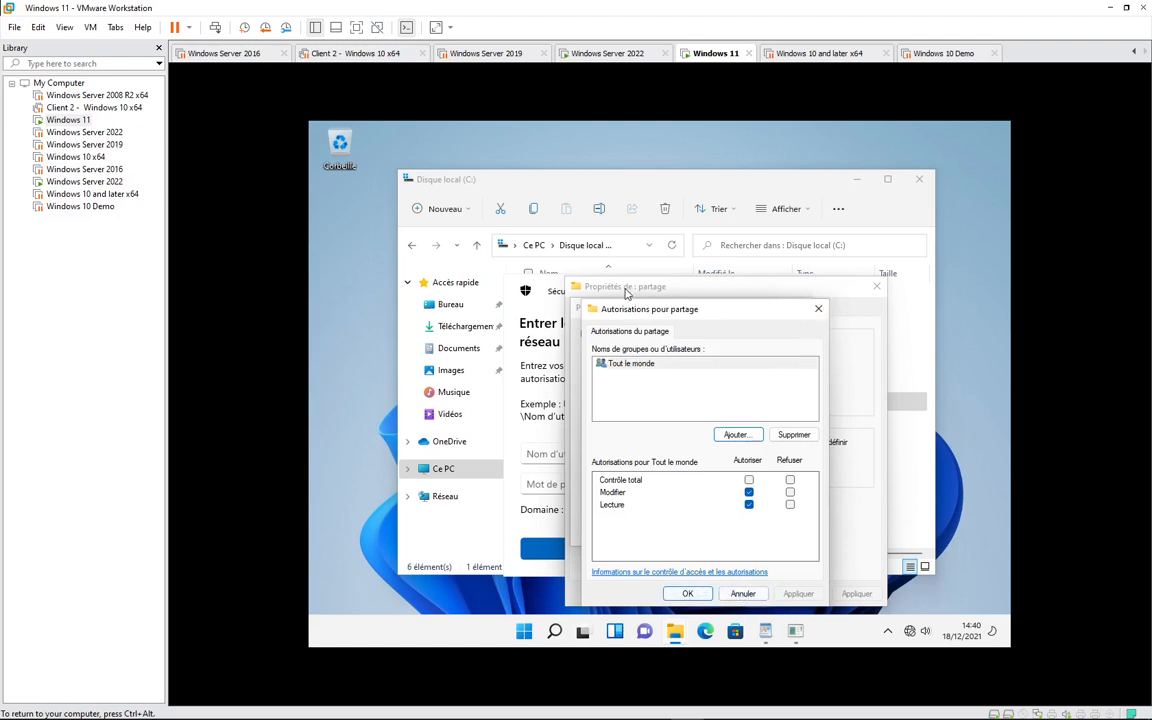
- Bring the Disque local (C:) File Explorer window back to the front
mouse_move(765, 630)
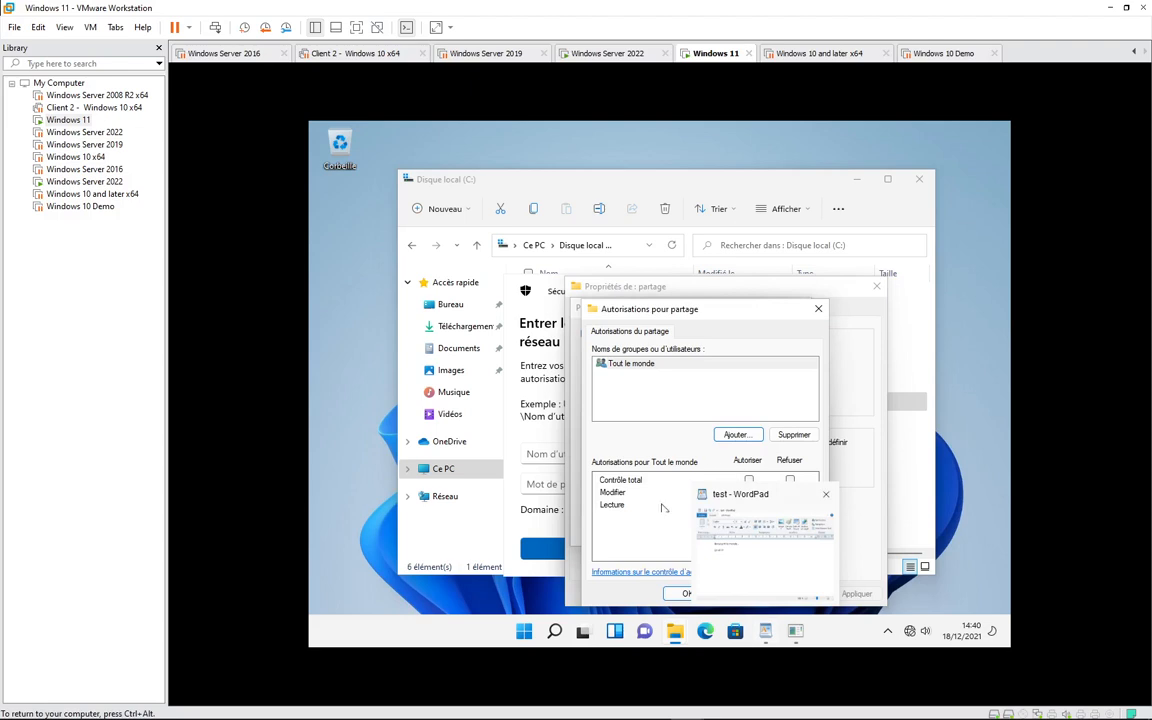
mouse_move(668, 643)
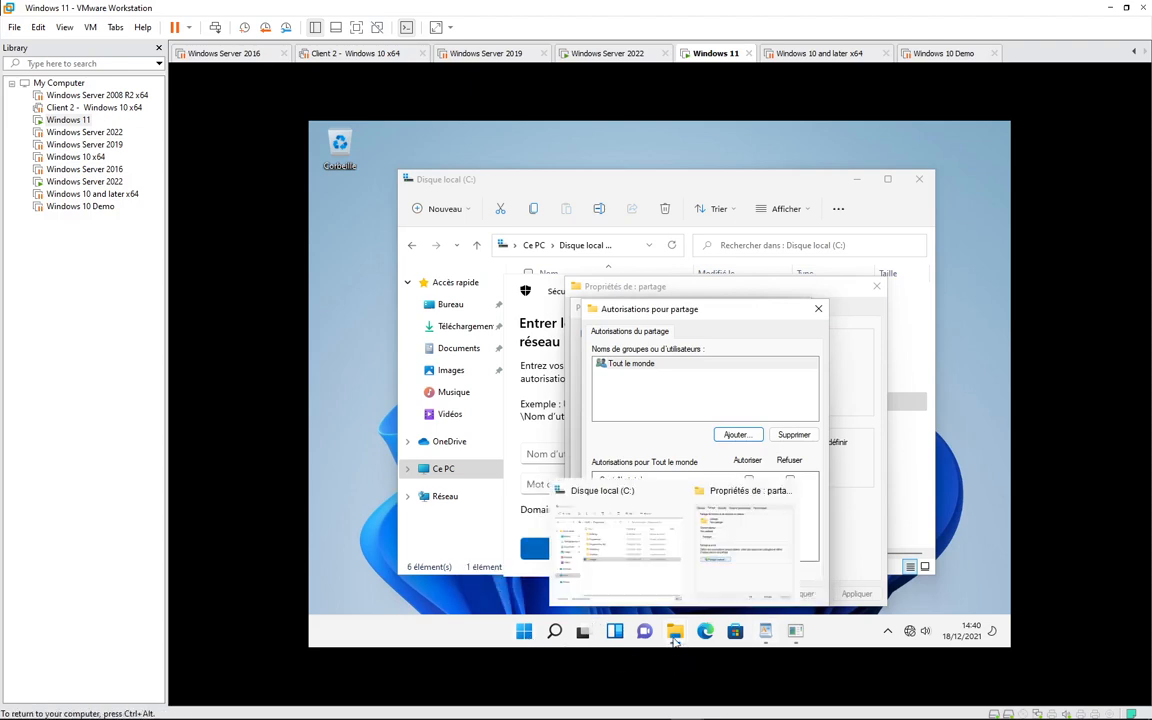
left_click(577, 491)
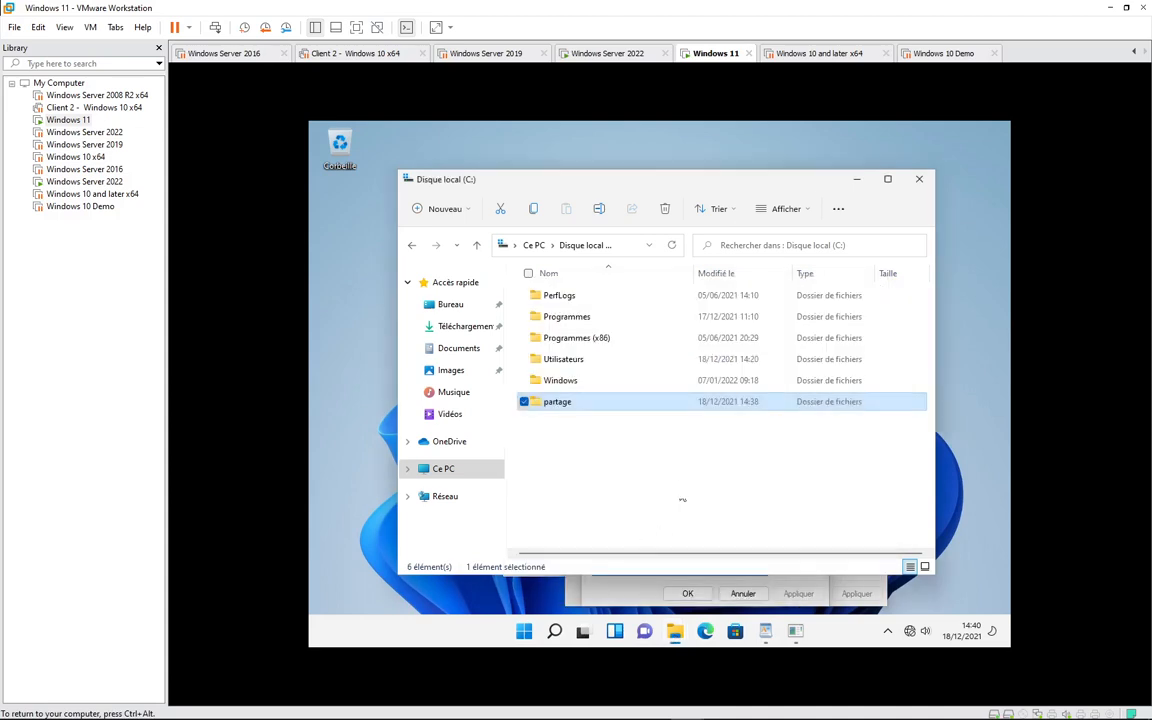
- Open Gérer from Ce PC, expand Dossiers partagés to Partages, then return to the permissions dialog
right_click(449, 475)
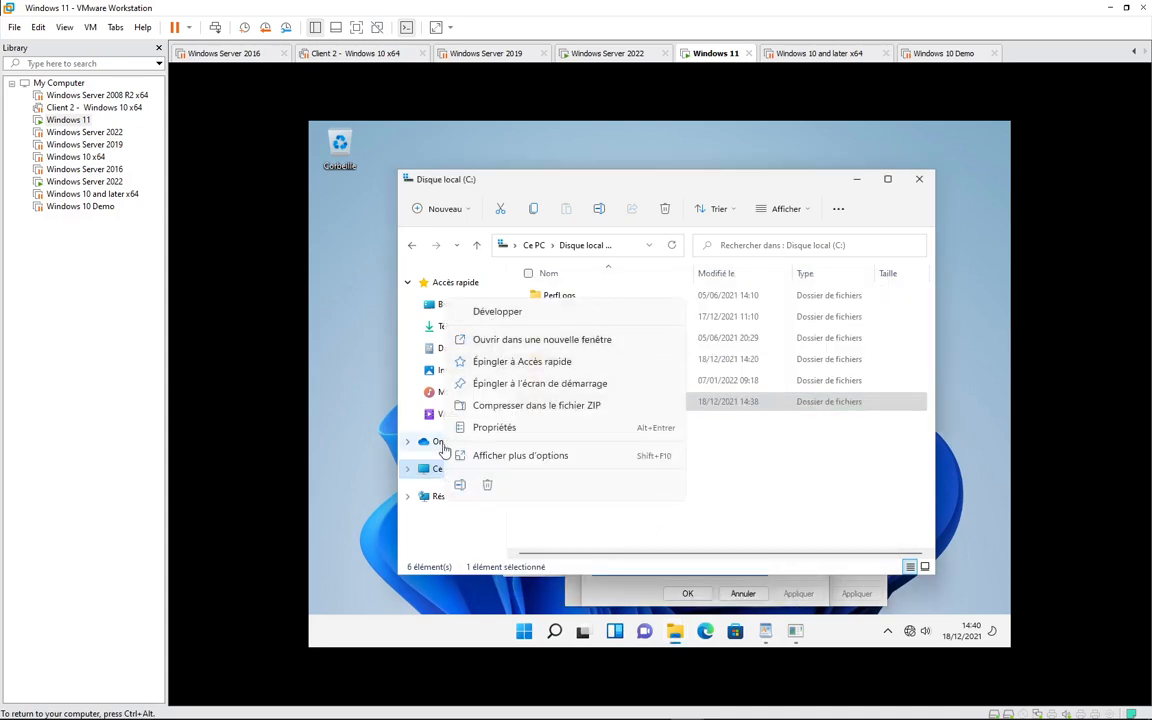
left_click(436, 476)
right_click(436, 476)
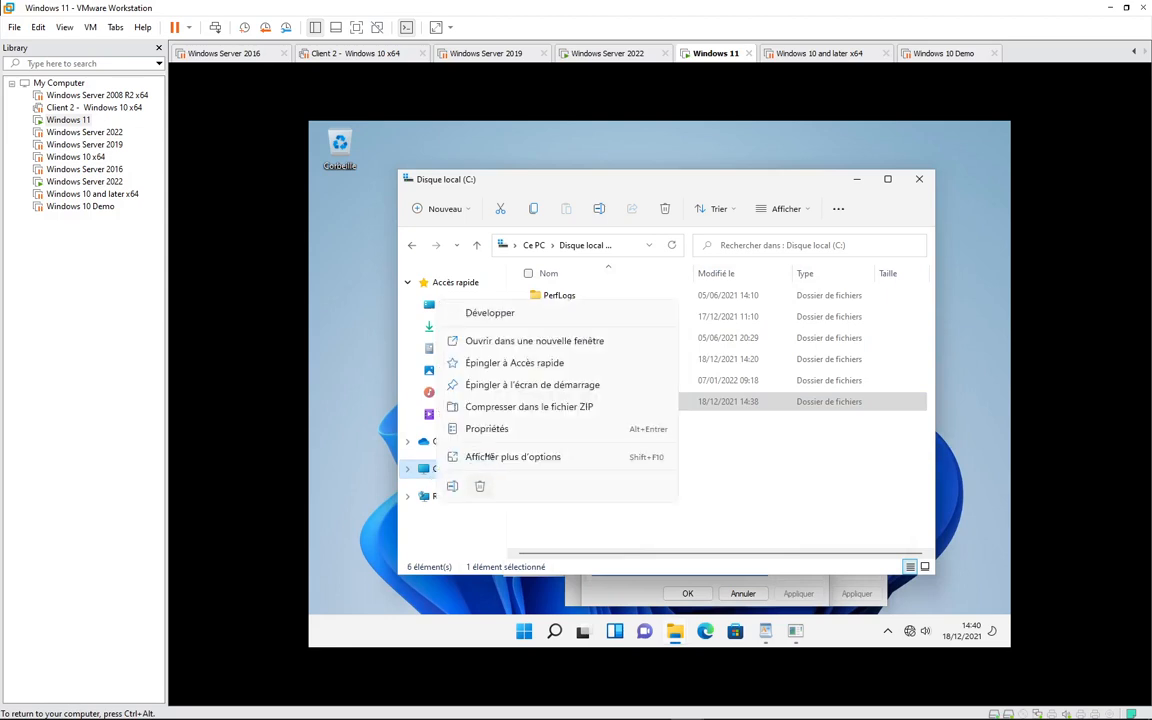
left_click(477, 460)
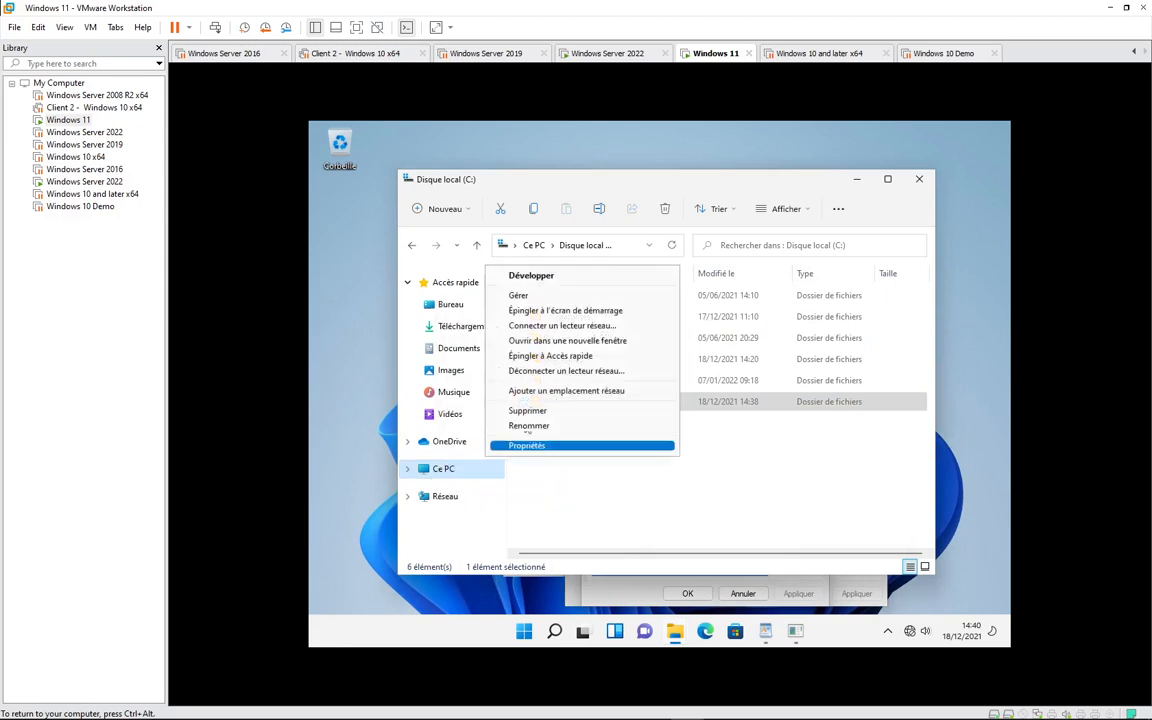
left_click(538, 298)
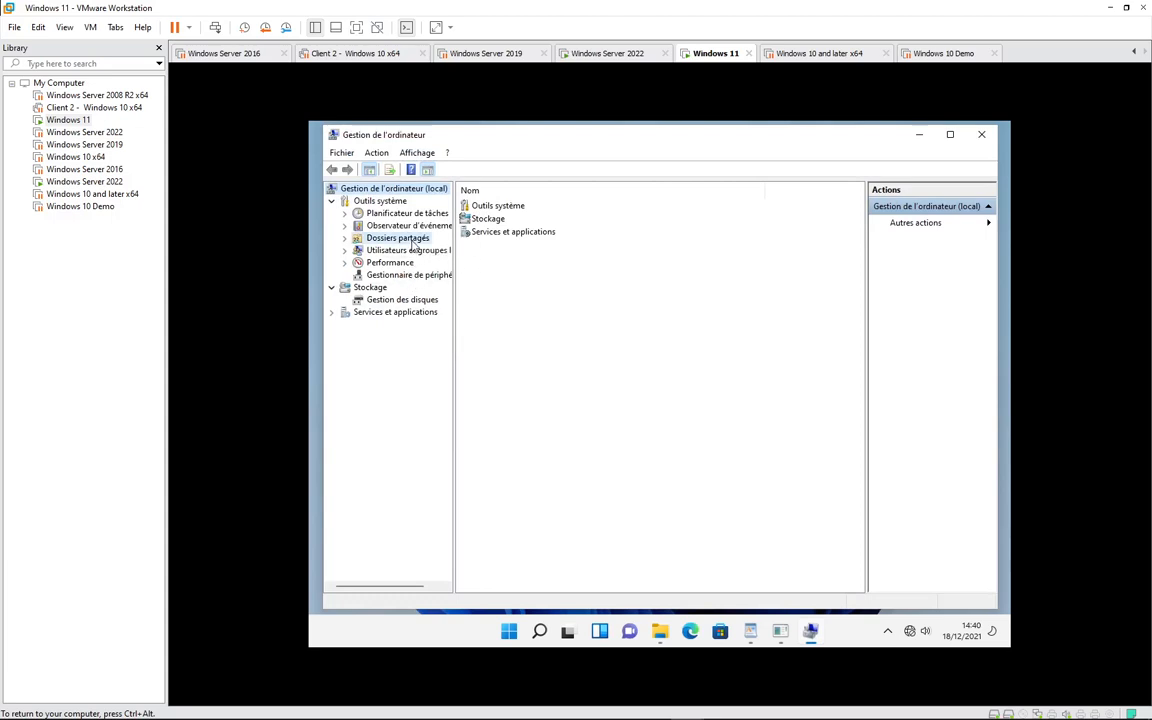
left_click(413, 240)
double_click(486, 207)
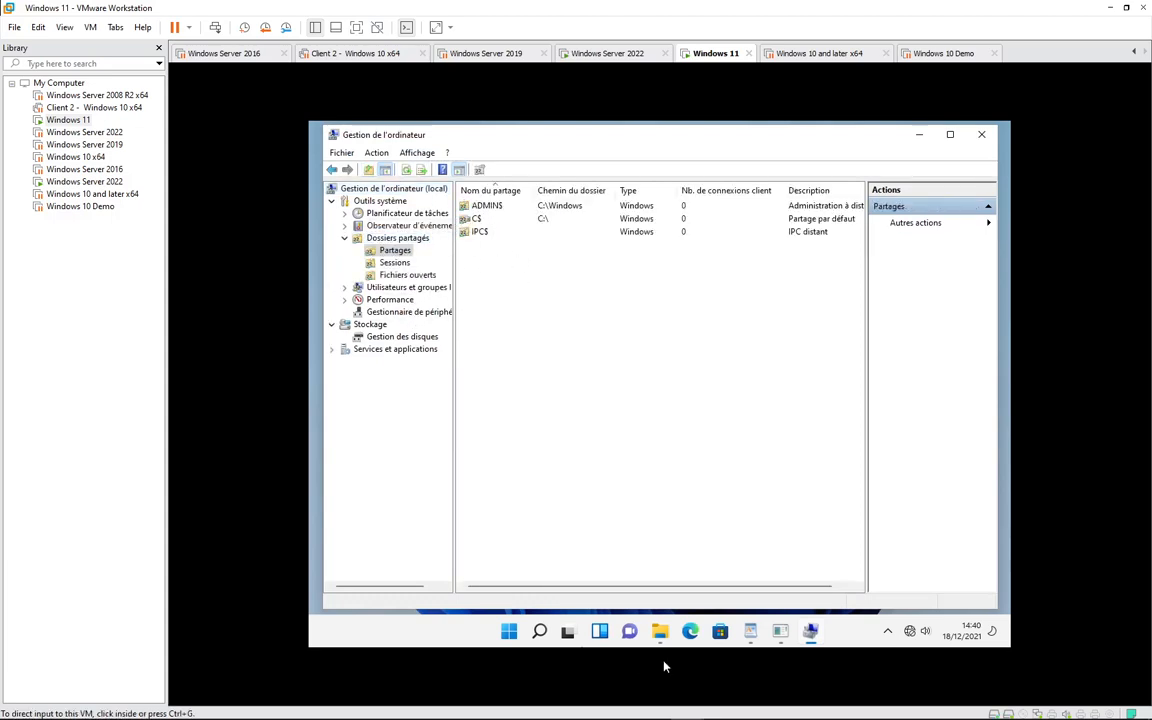
left_click(659, 632)
left_click(715, 525)
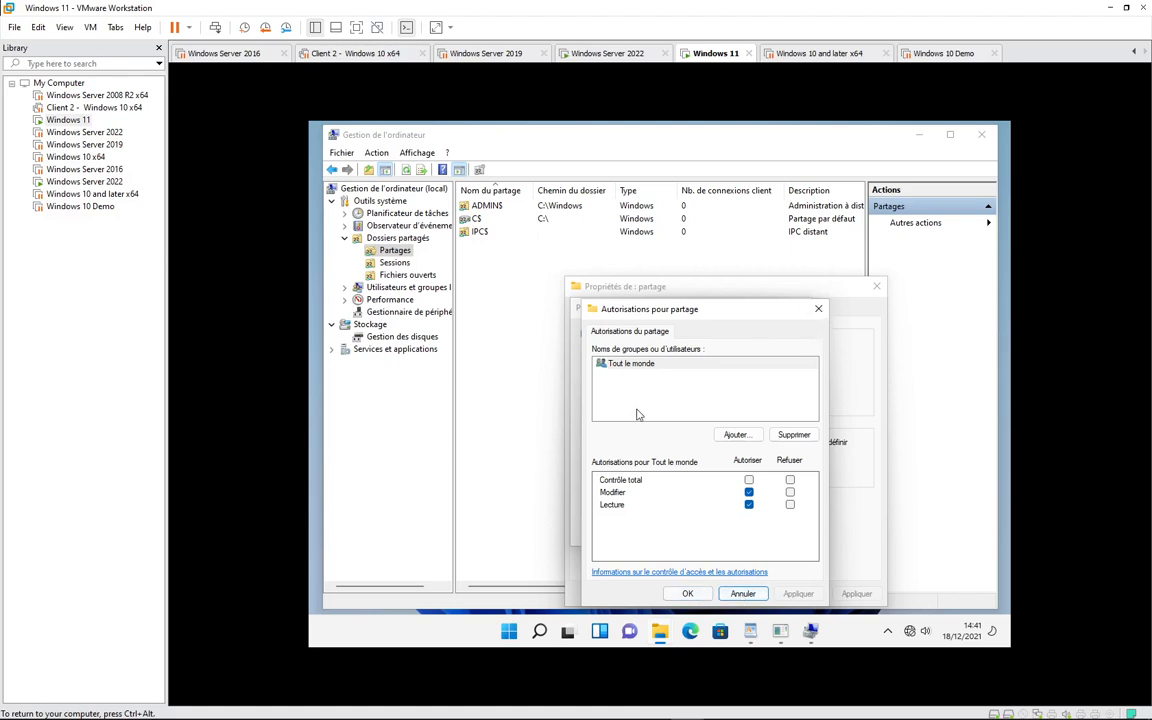
- Cancel the leftover credential and name dialogs, OK Partage avancé, and close partage's properties
key("alt+Tab")
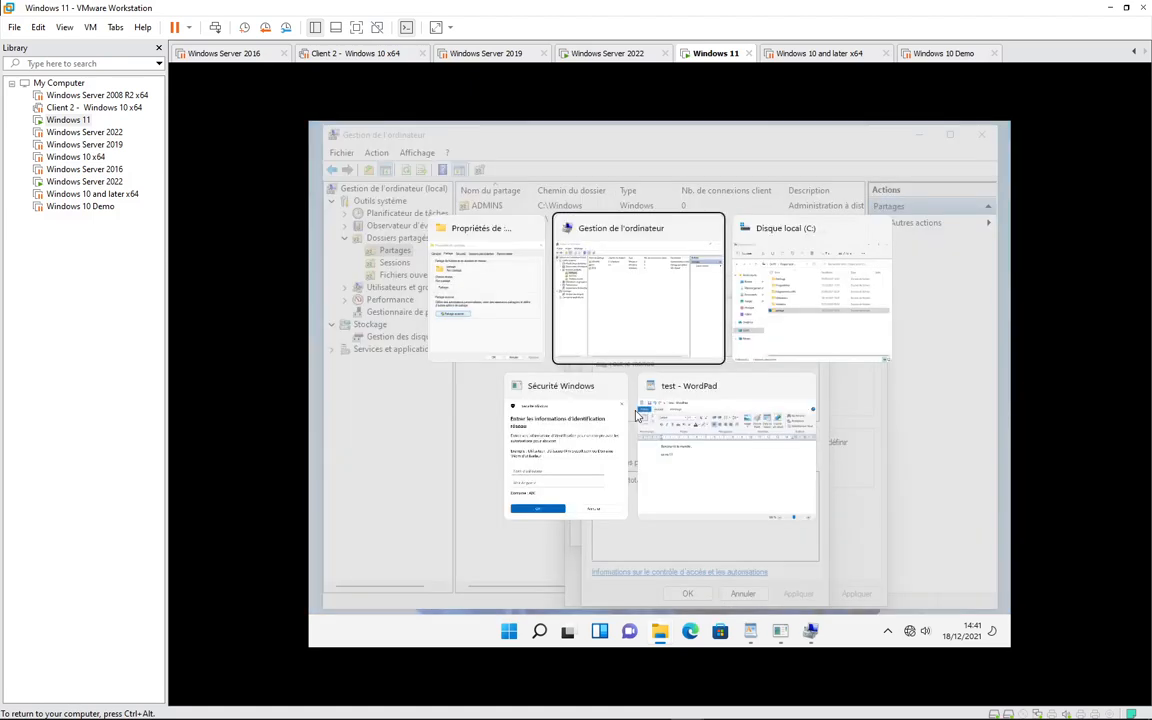
key("alt+Tab")
key("alt+Tab")
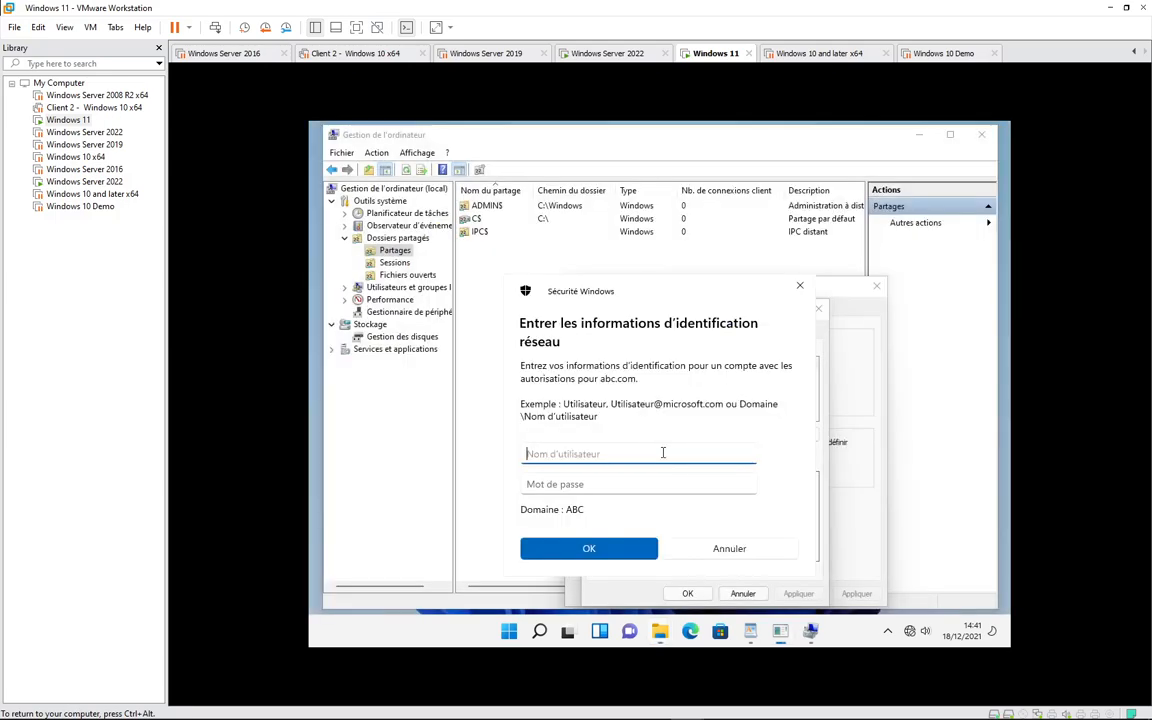
left_click(728, 548)
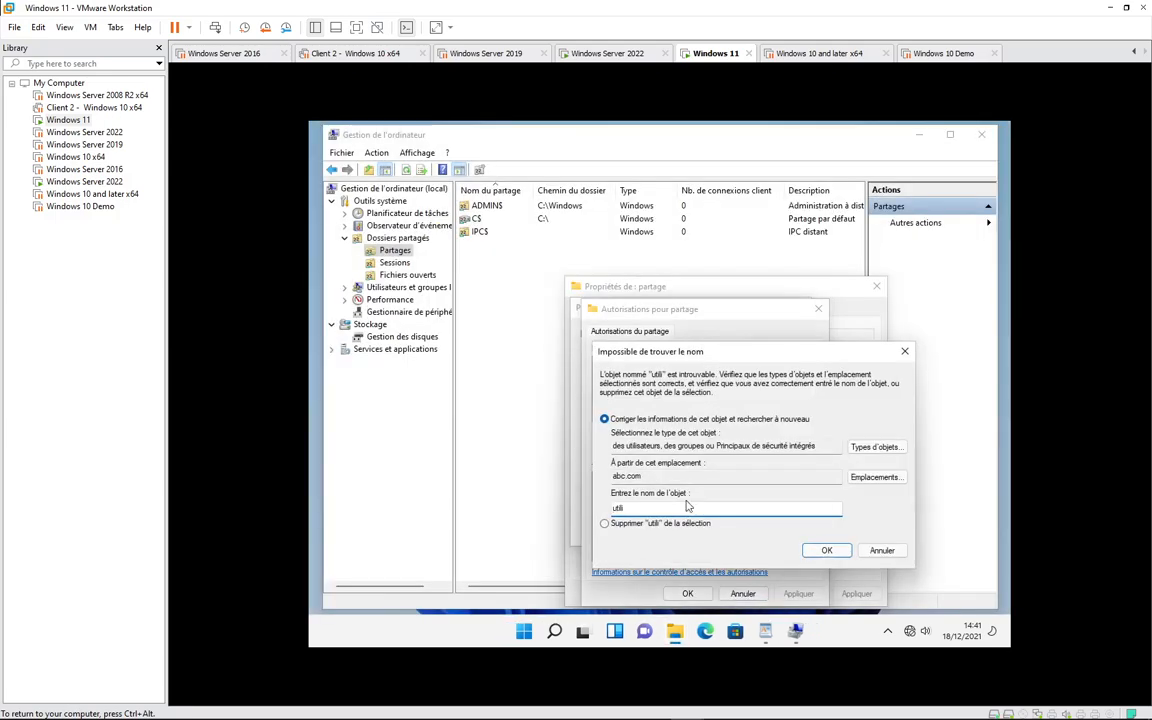
left_click(884, 556)
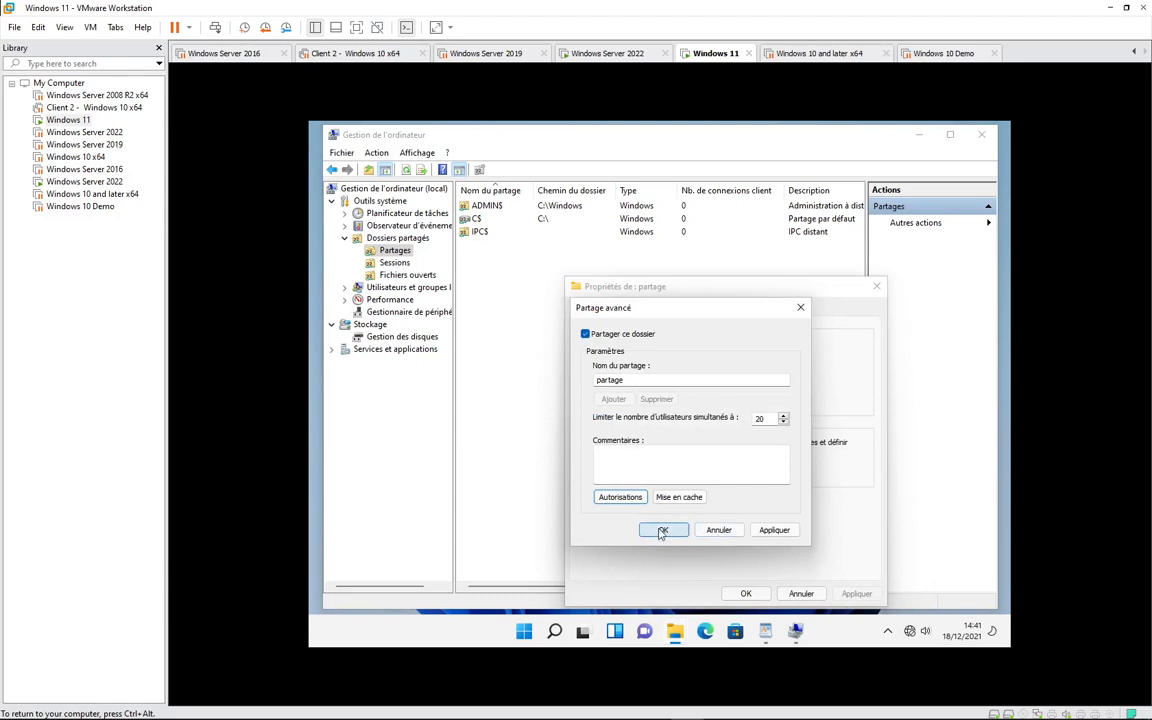
left_click(662, 531)
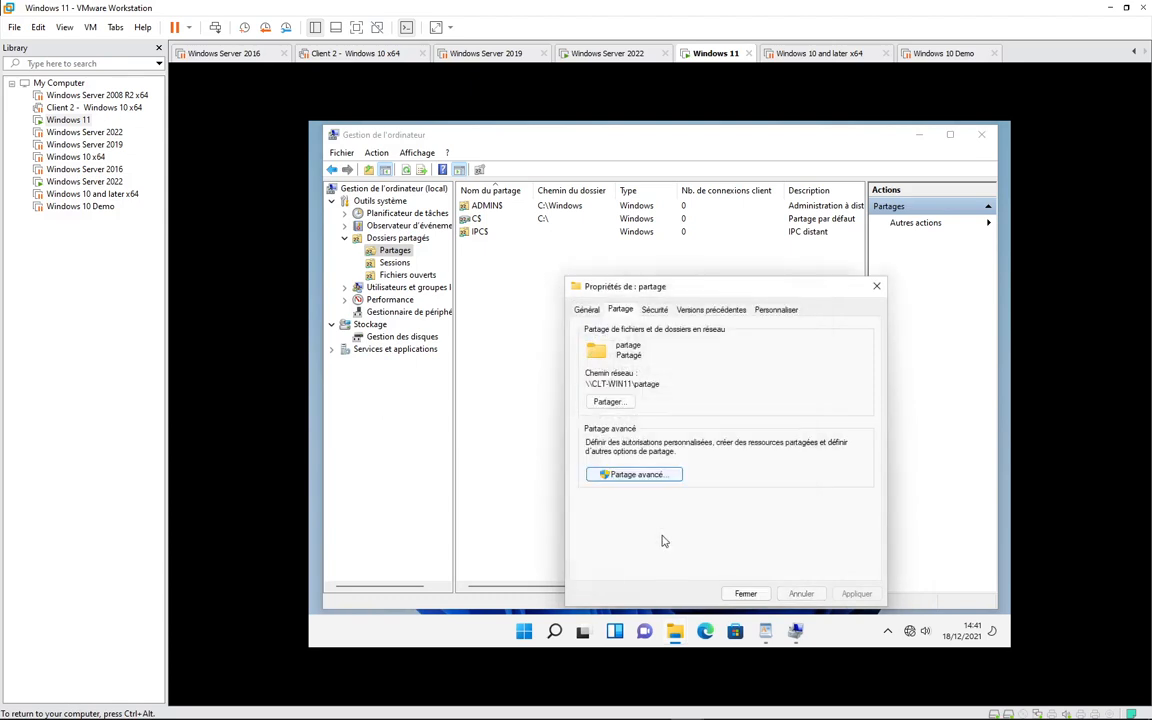
left_click(744, 594)
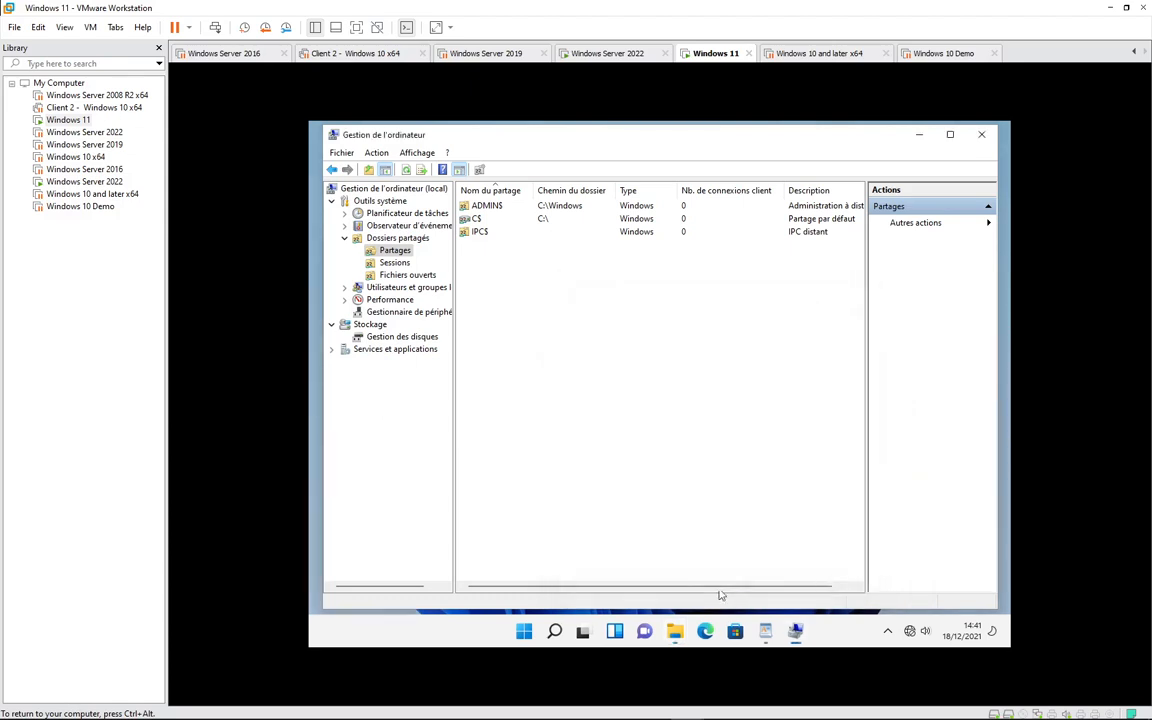
- Refresh the share list to show partage at C:\partage, dismiss the Sessions error, and close Computer Management
right_click(518, 297)
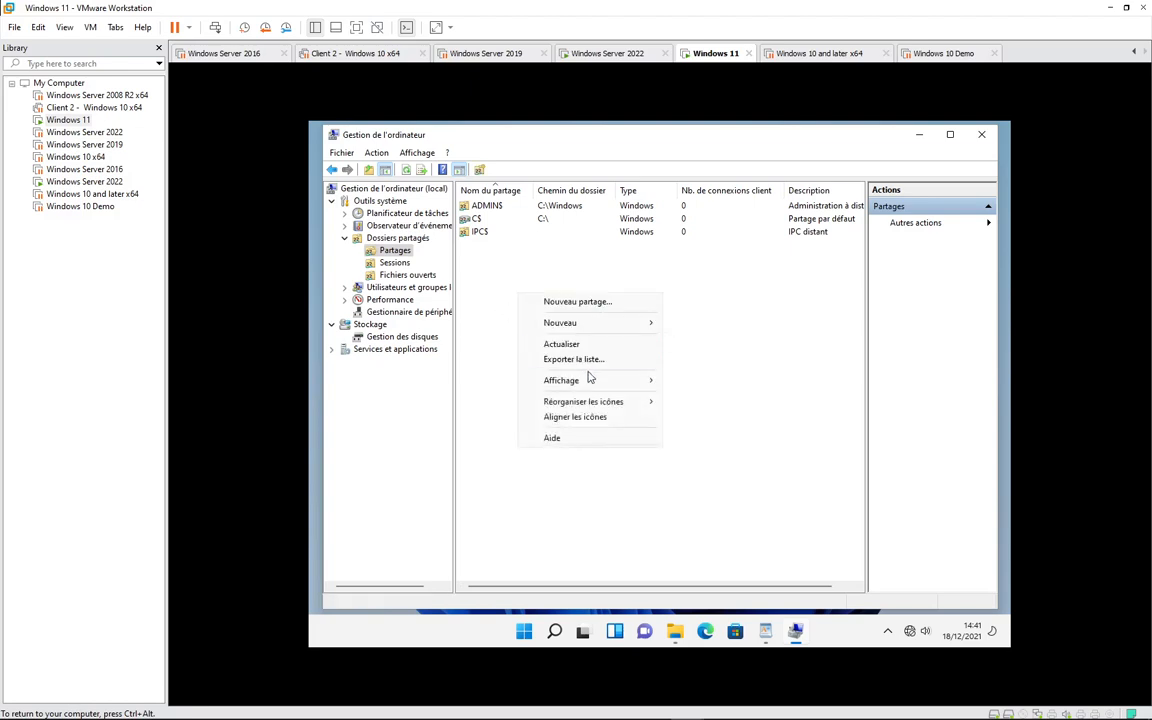
left_click(562, 343)
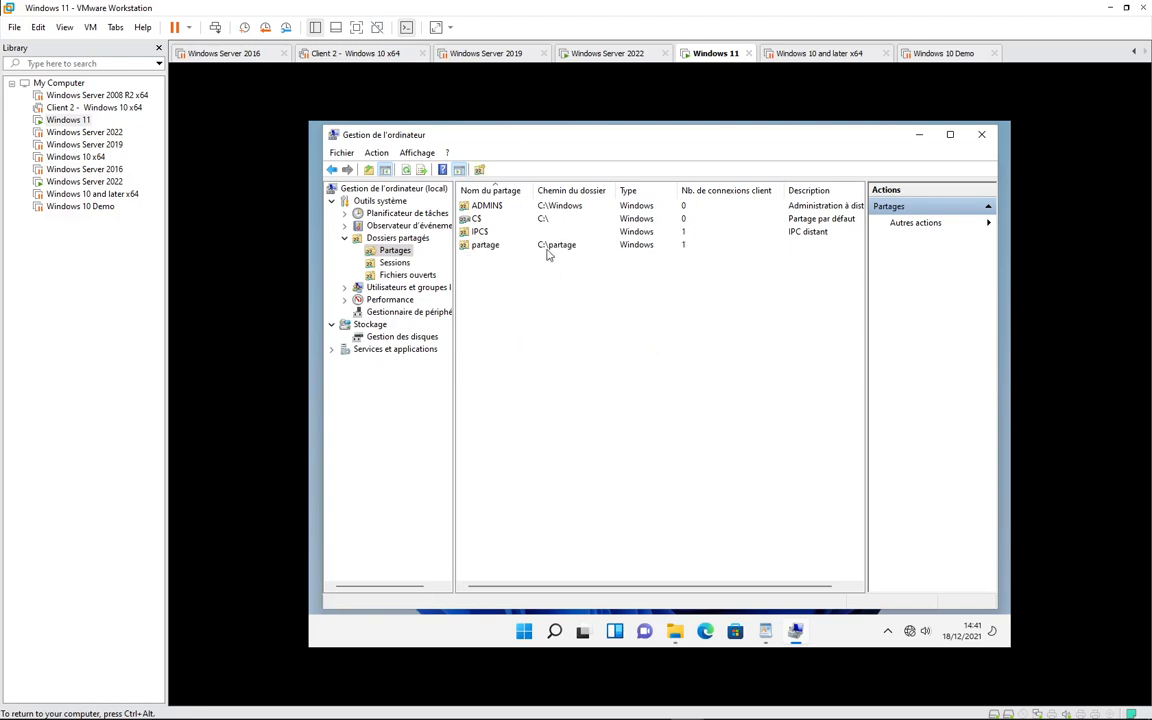
left_click(393, 263)
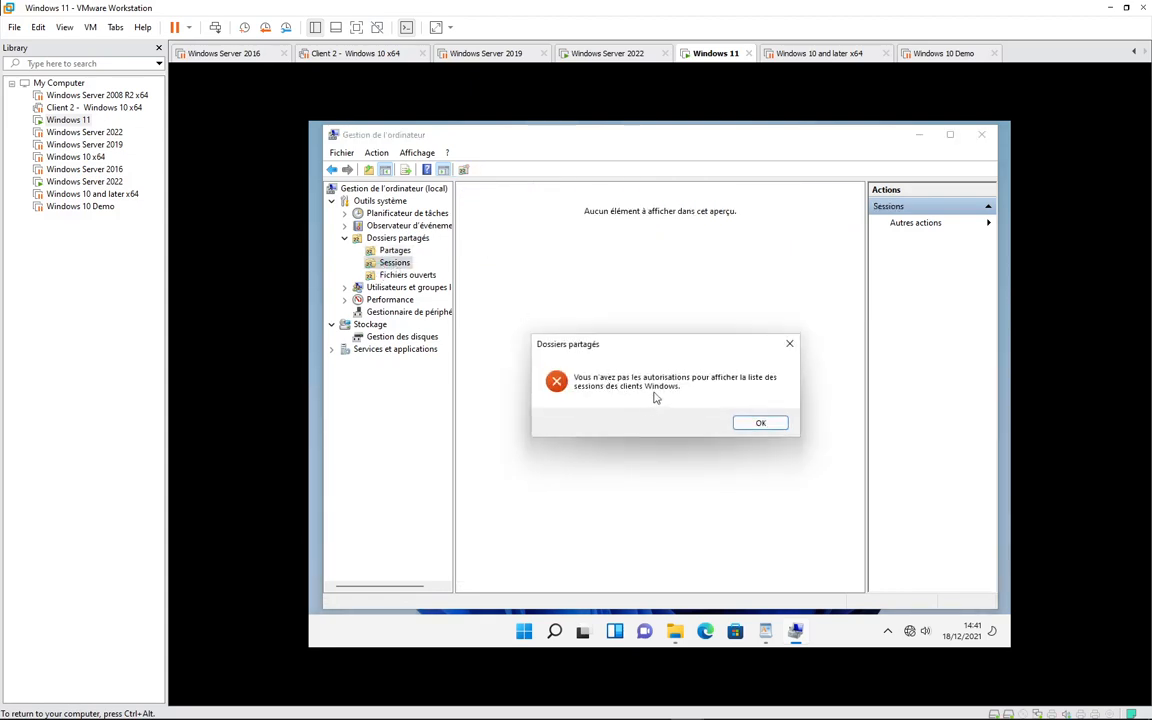
left_click(761, 424)
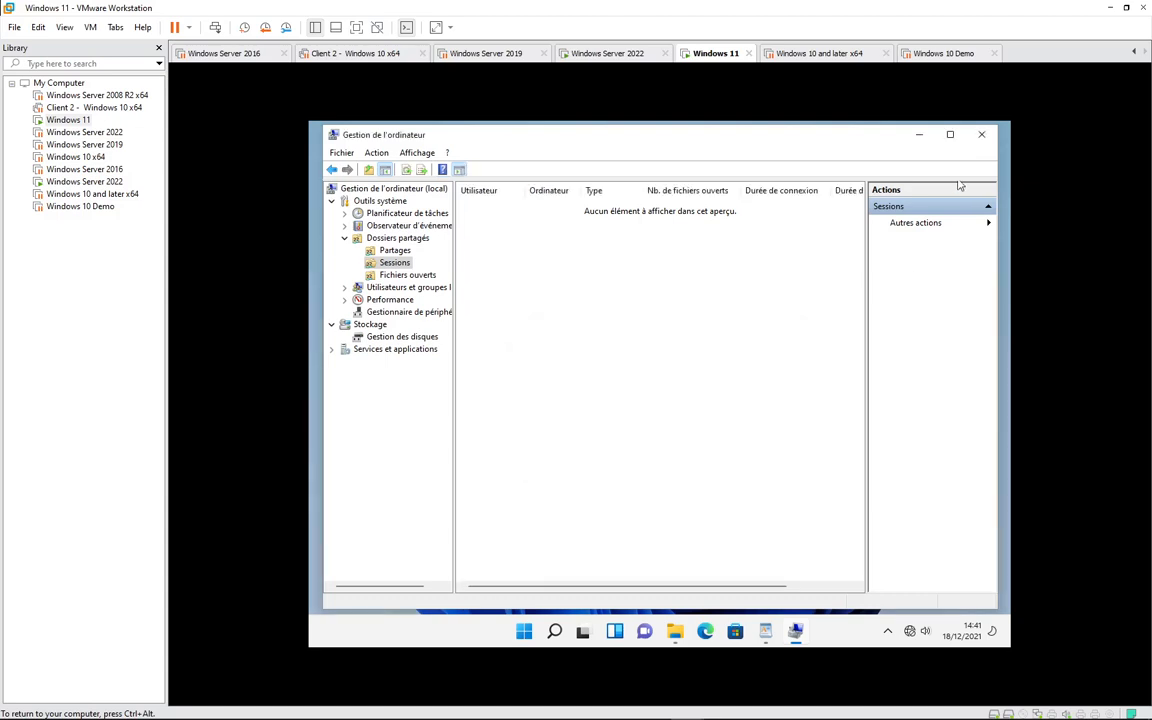
left_click(981, 134)
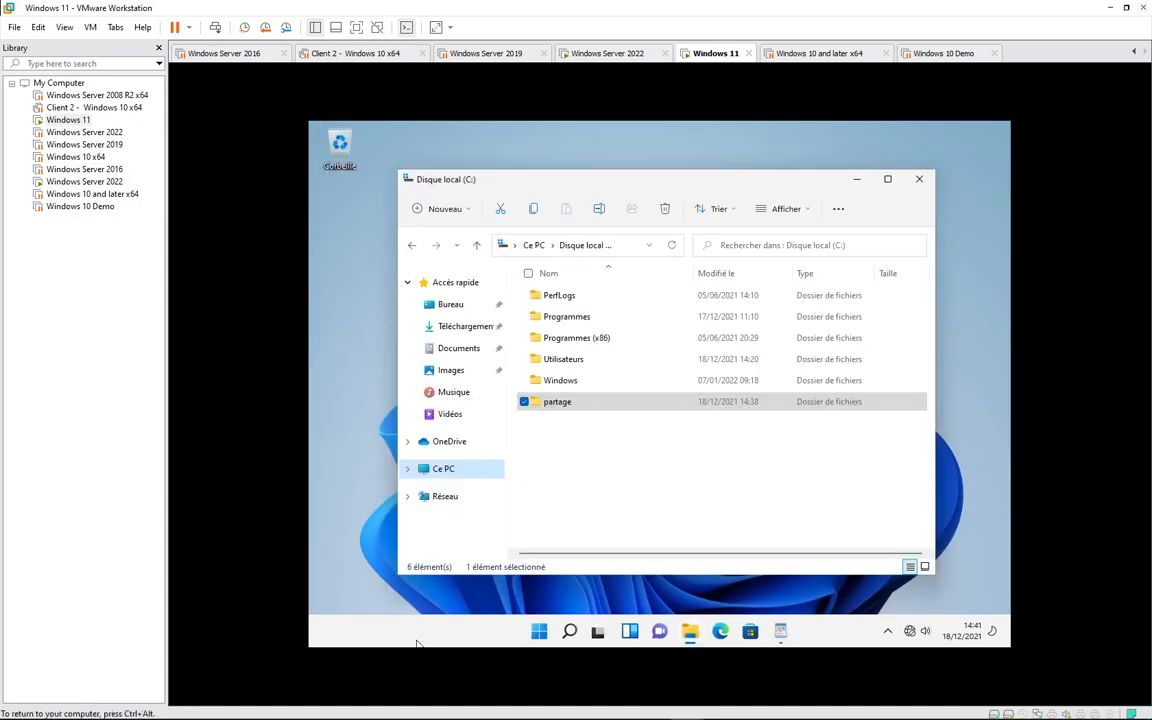
- Open Control Panel from Windows search, show it as large icons and maximize it
left_click(570, 632)
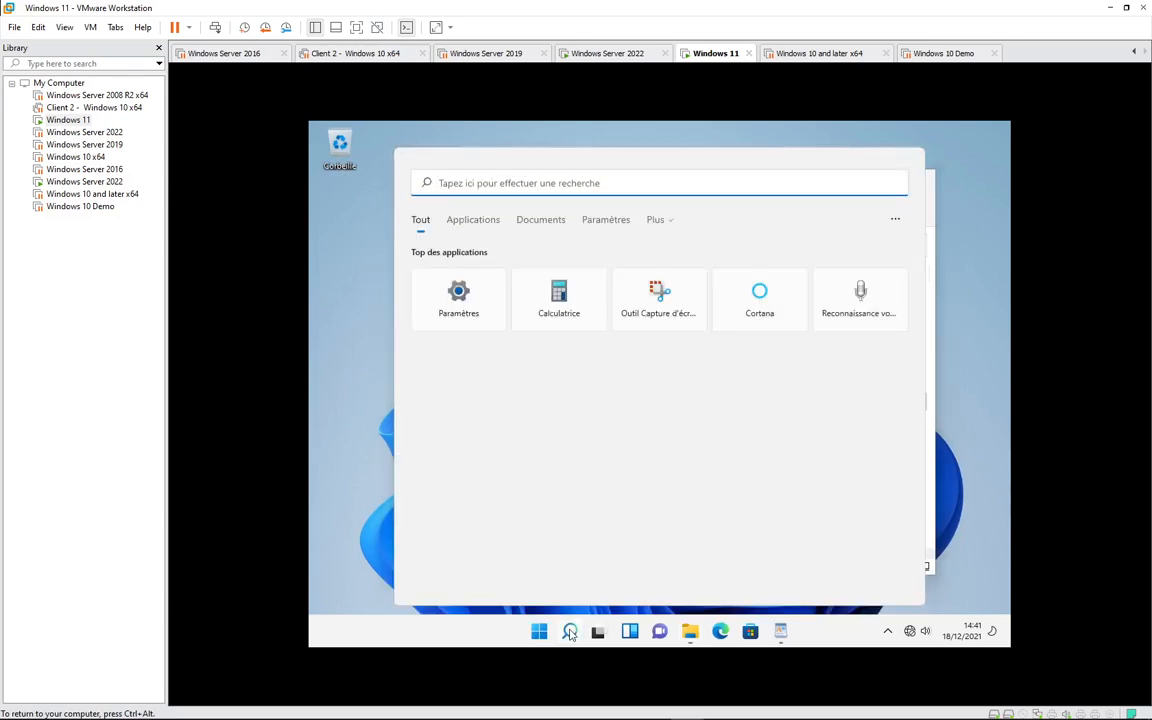
type("panneau de configuration")
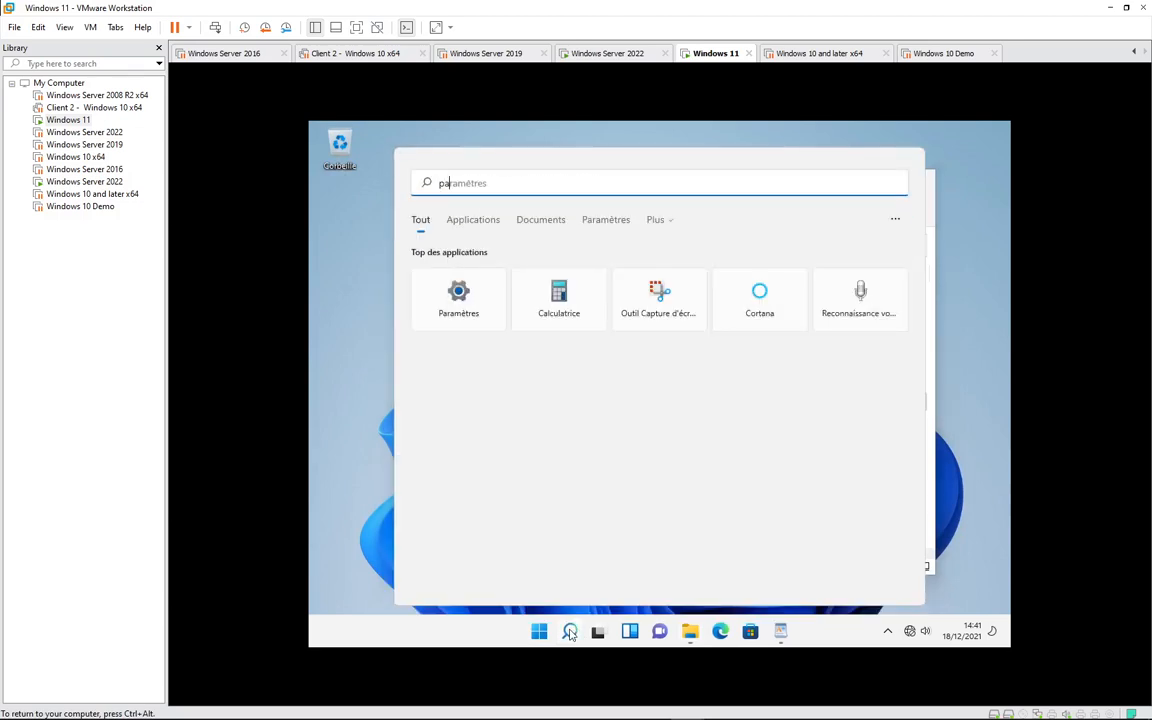
left_click(960, 706)
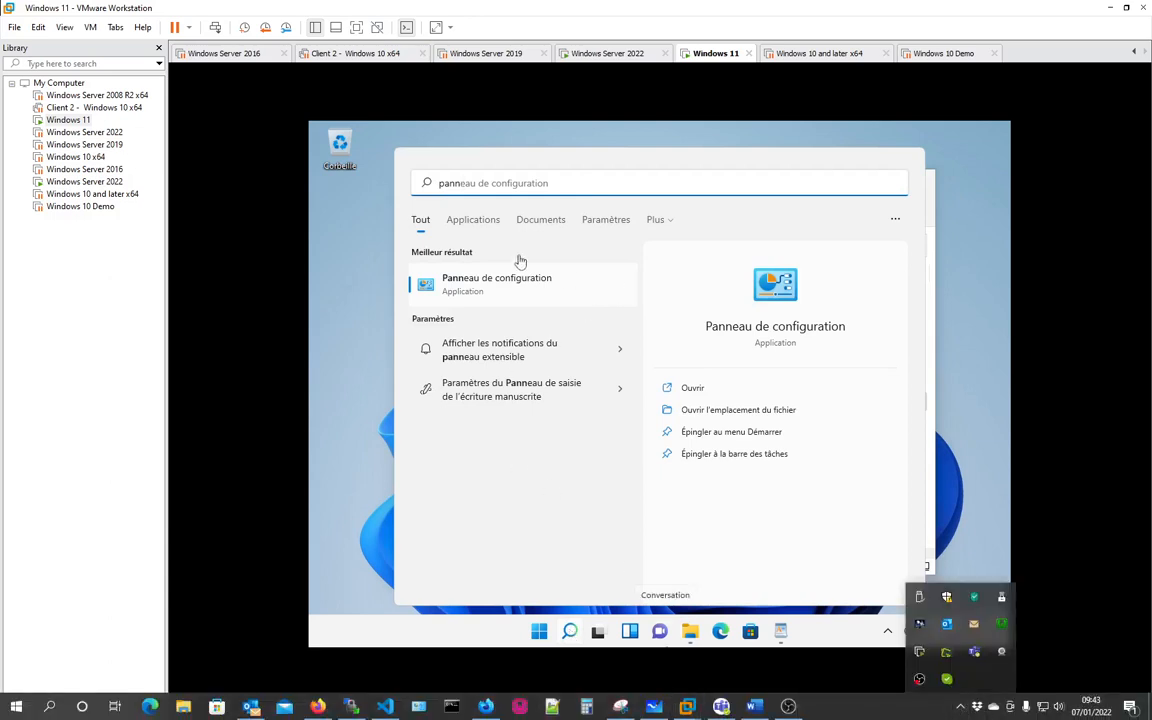
left_click(459, 285)
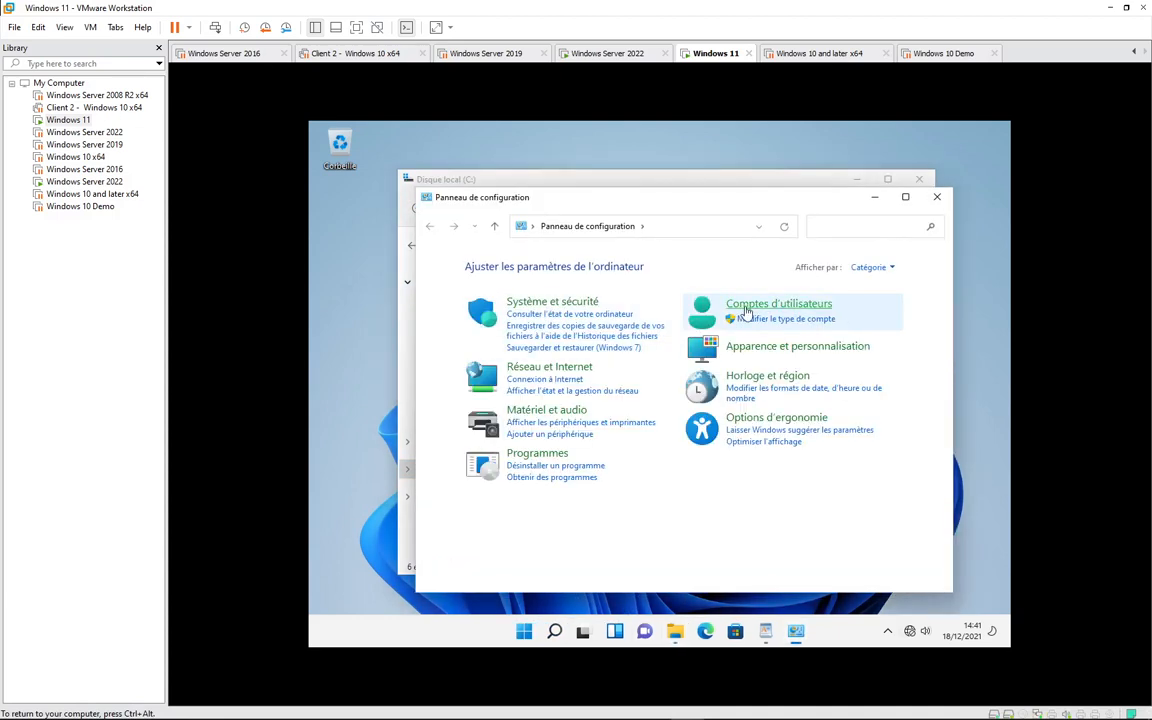
left_click(884, 267)
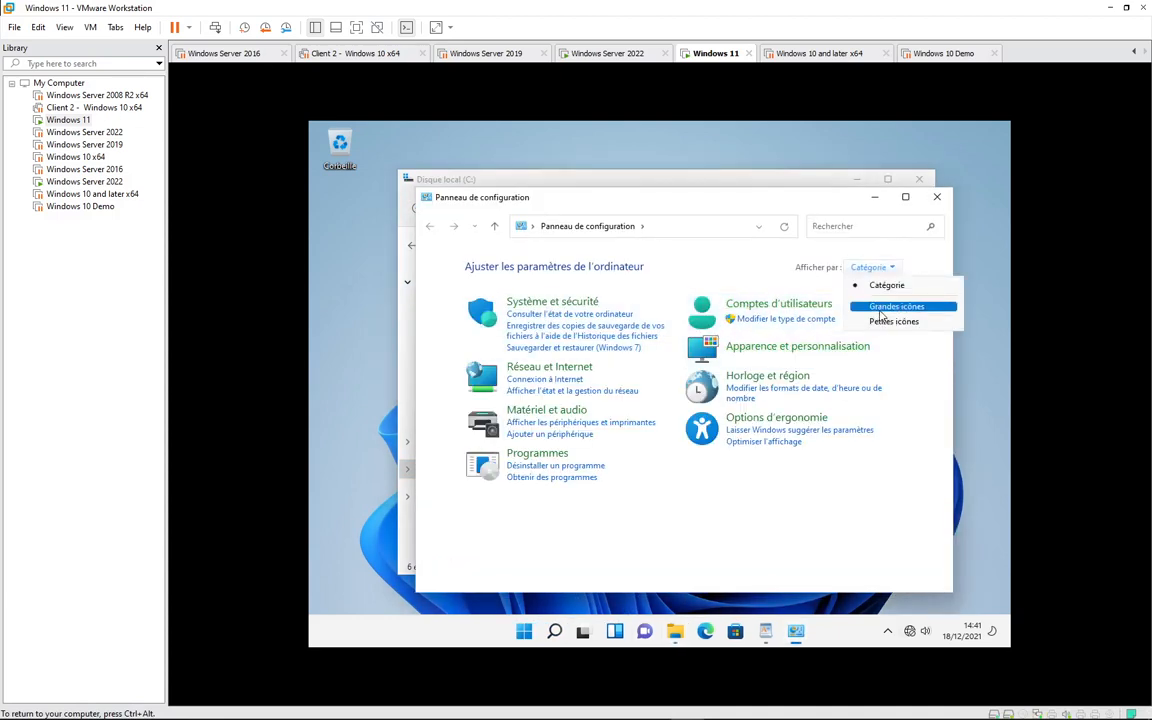
left_click(879, 309)
left_click(906, 198)
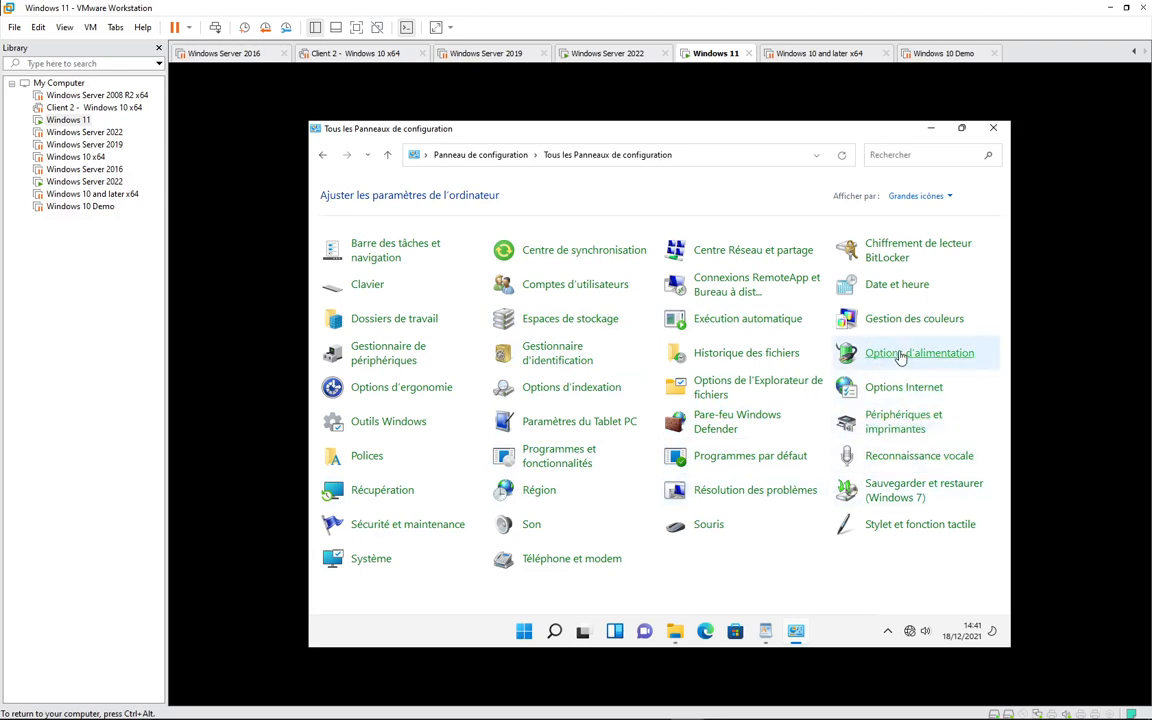
- In Windows Tools, run Computer Management as administrator
left_click(398, 428)
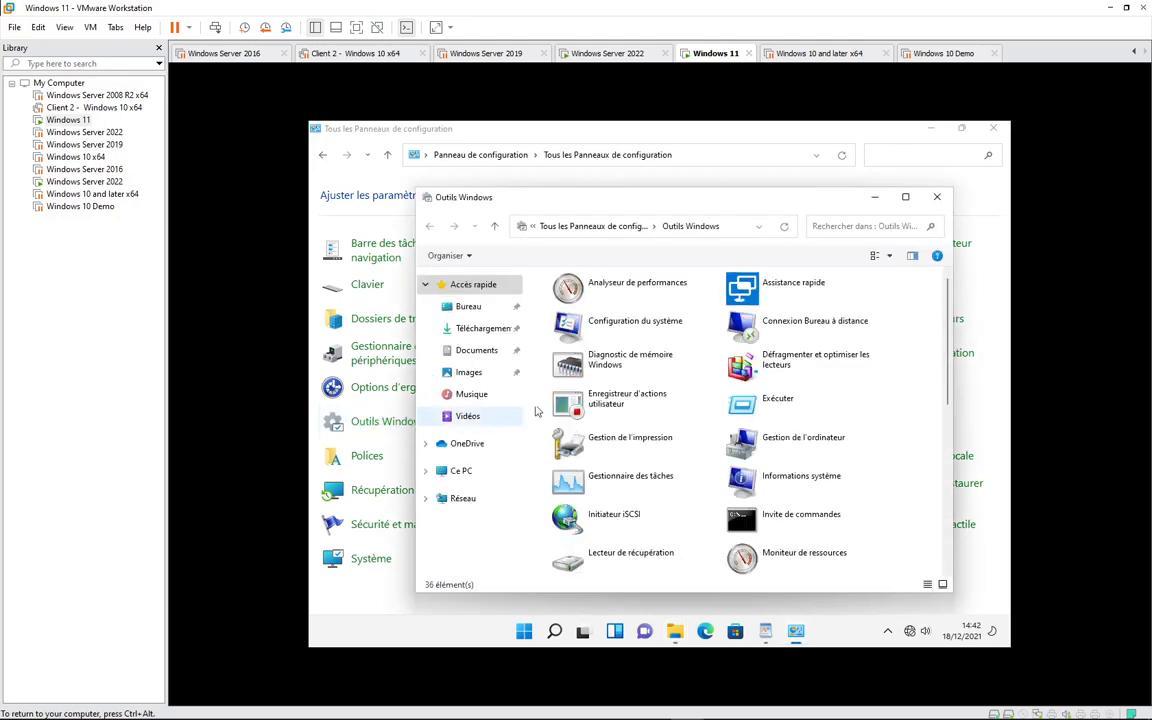
scroll(686, 490, "down", 5)
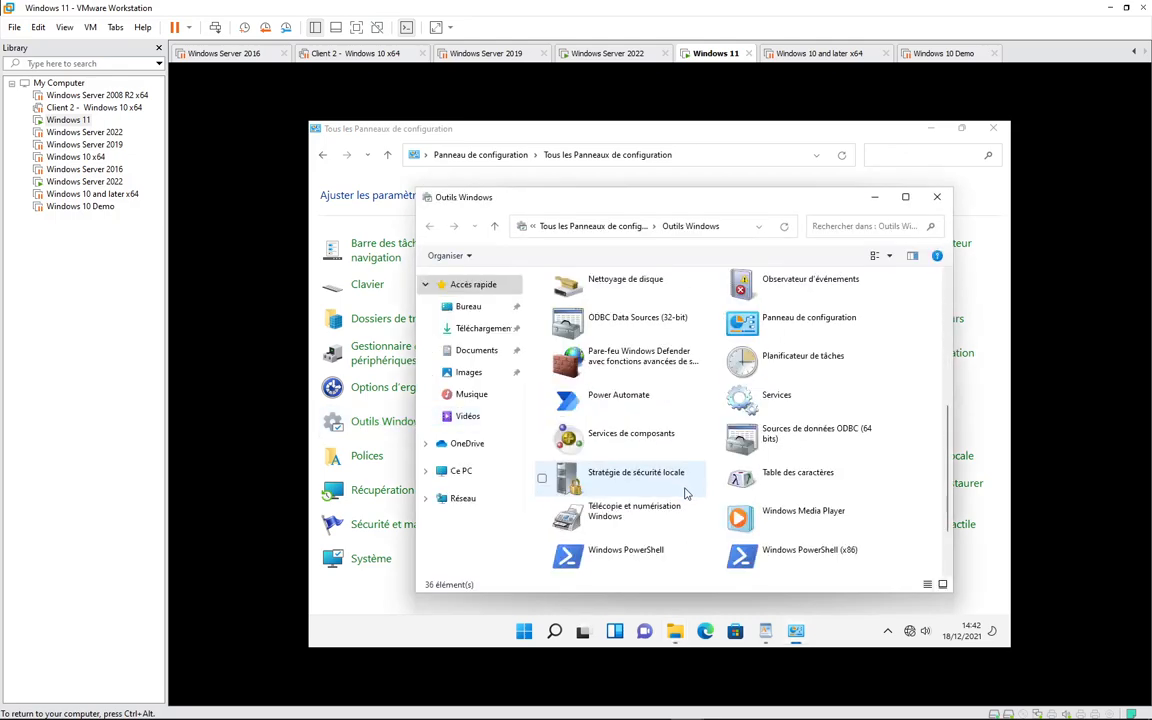
scroll(686, 492, "down", 2)
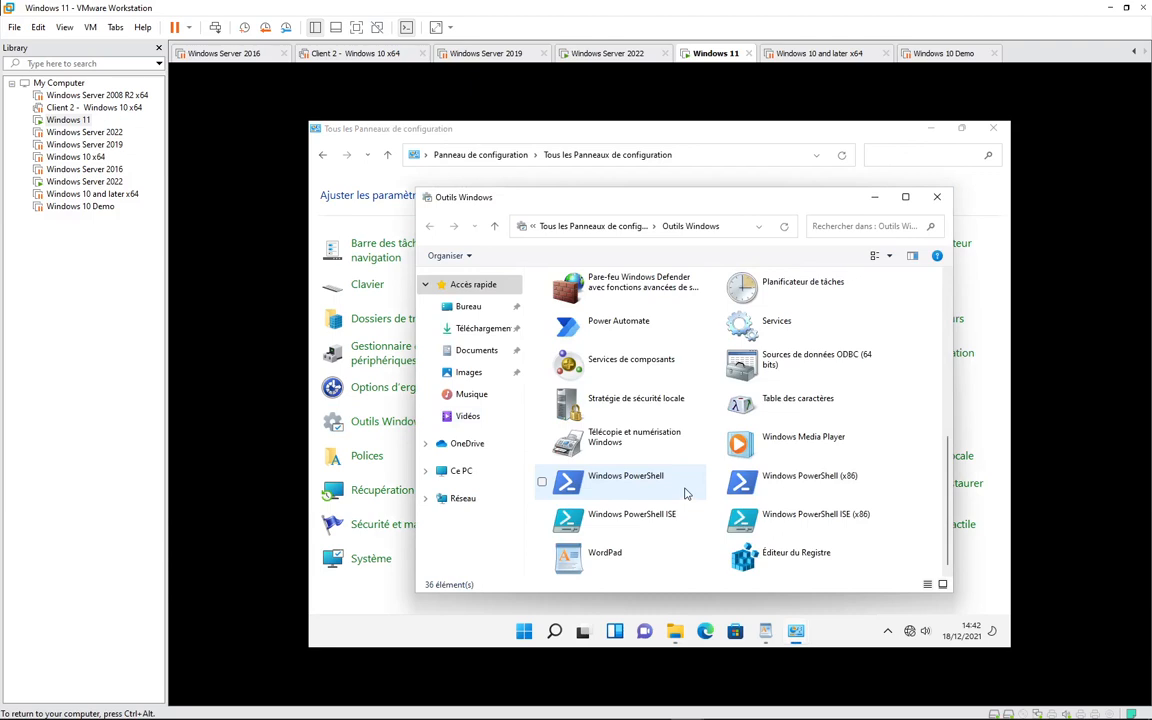
scroll(686, 492, "up", 10)
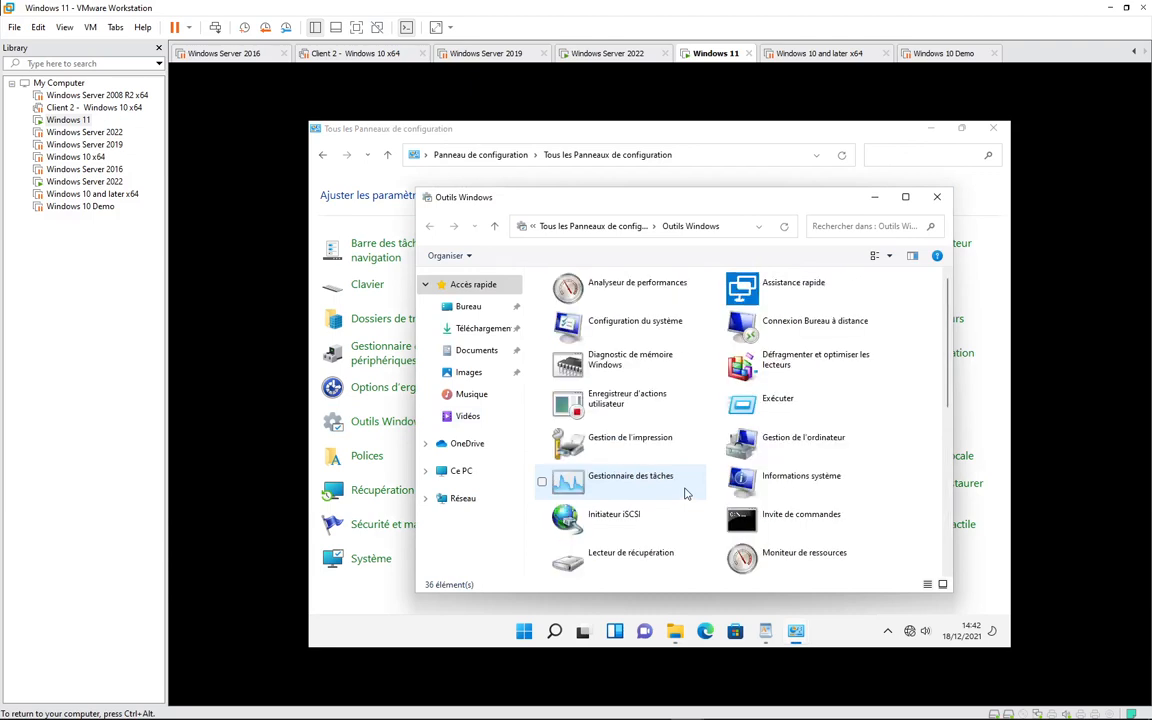
right_click(808, 441)
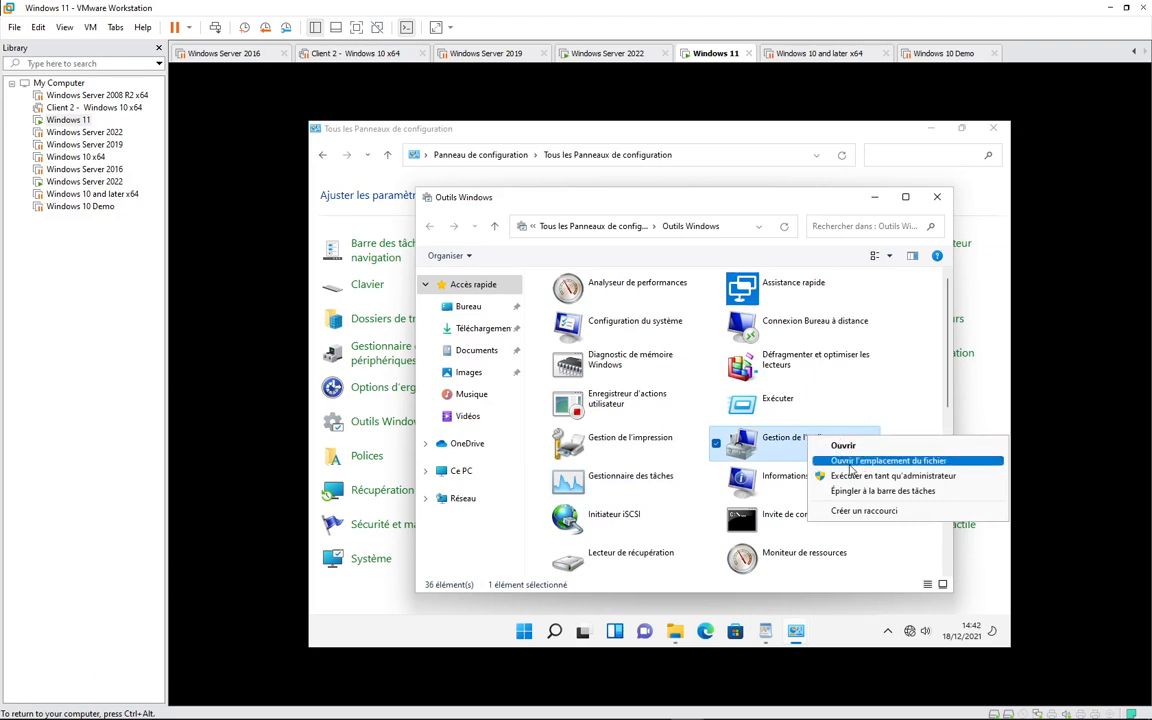
left_click(878, 477)
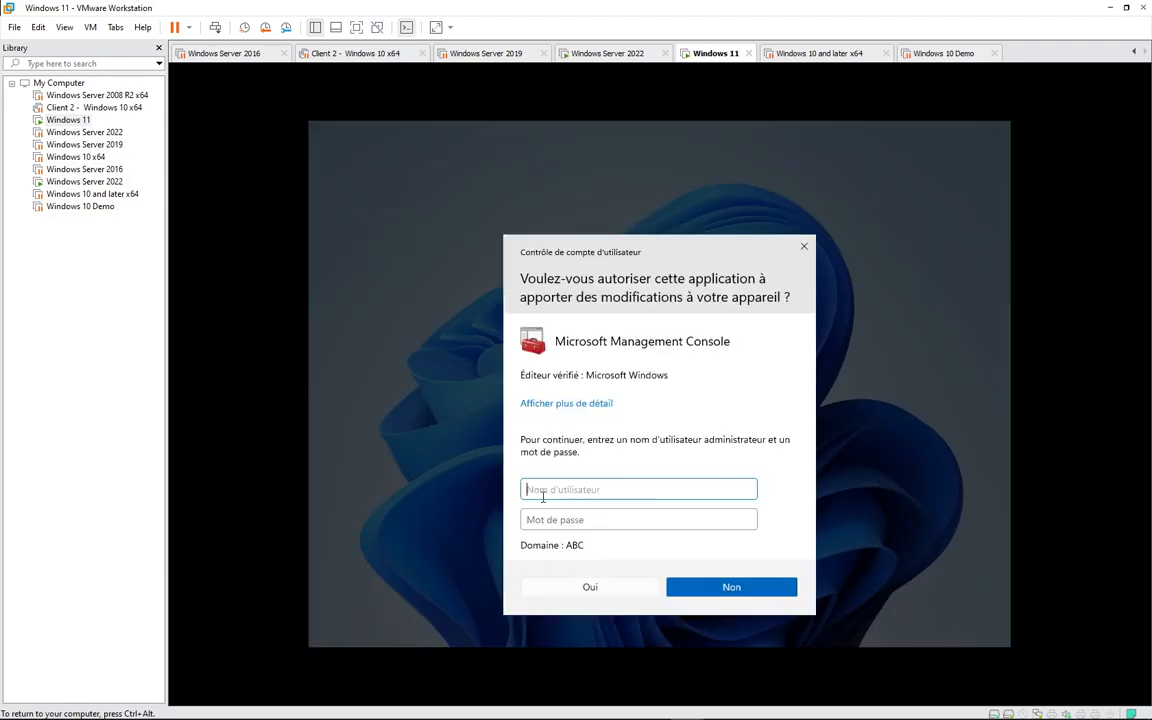
- Enter the local administrator account and password in the UAC prompt
type(".\\")
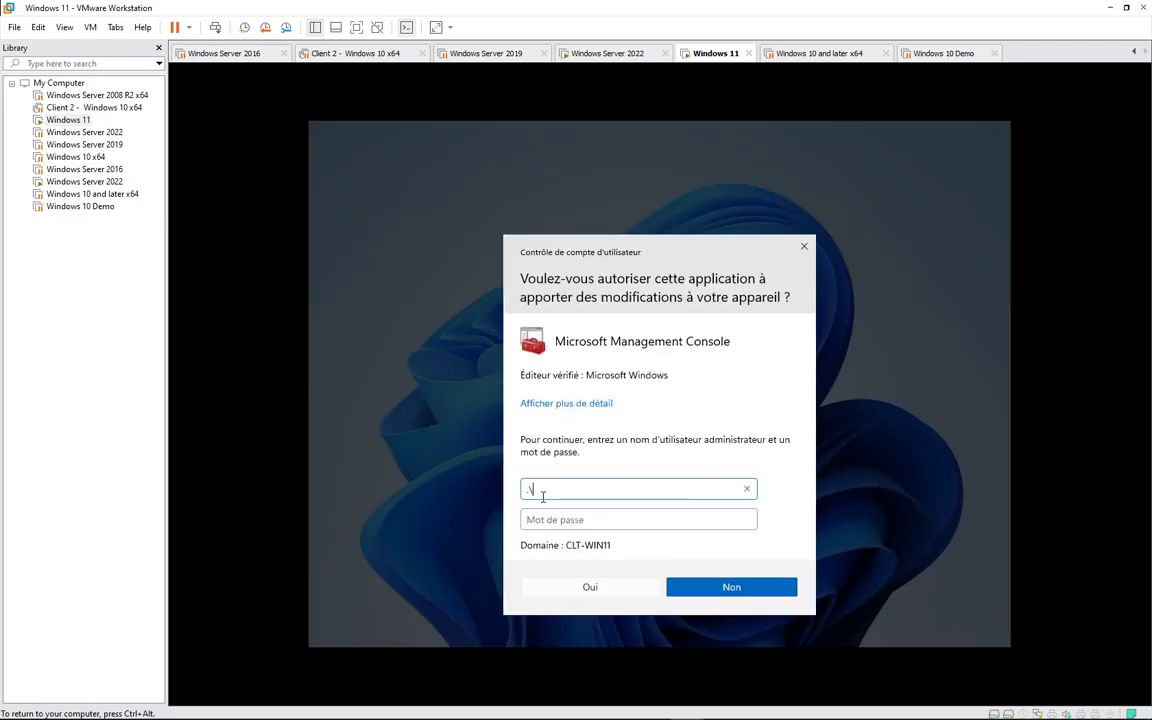
type("admin")
key("Tab")
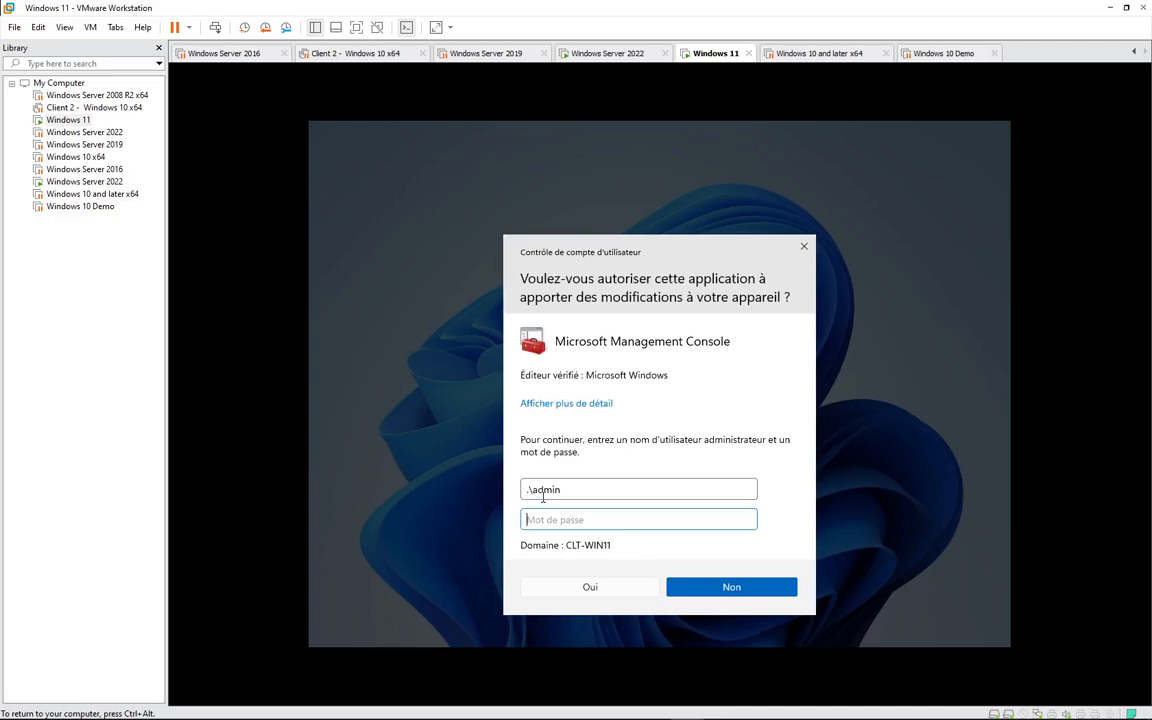
type("******")
key("Return")
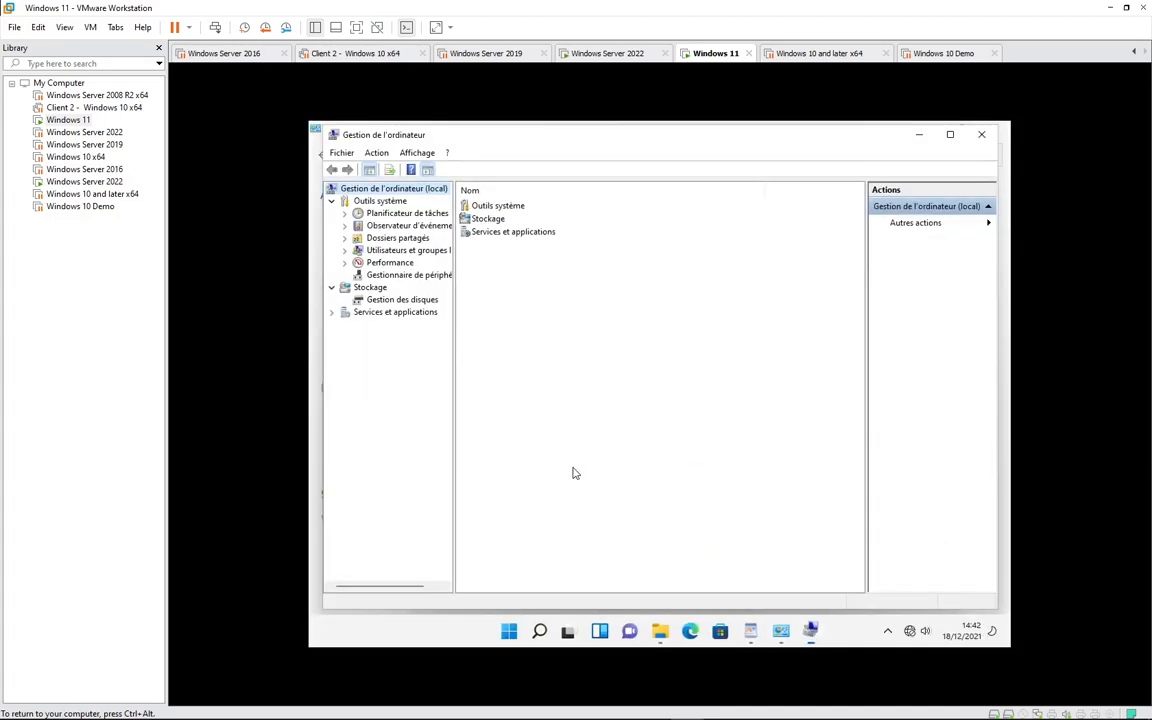
- Under Shared Folders, review the Shares, Sessions and Open Files lists
left_click(395, 240)
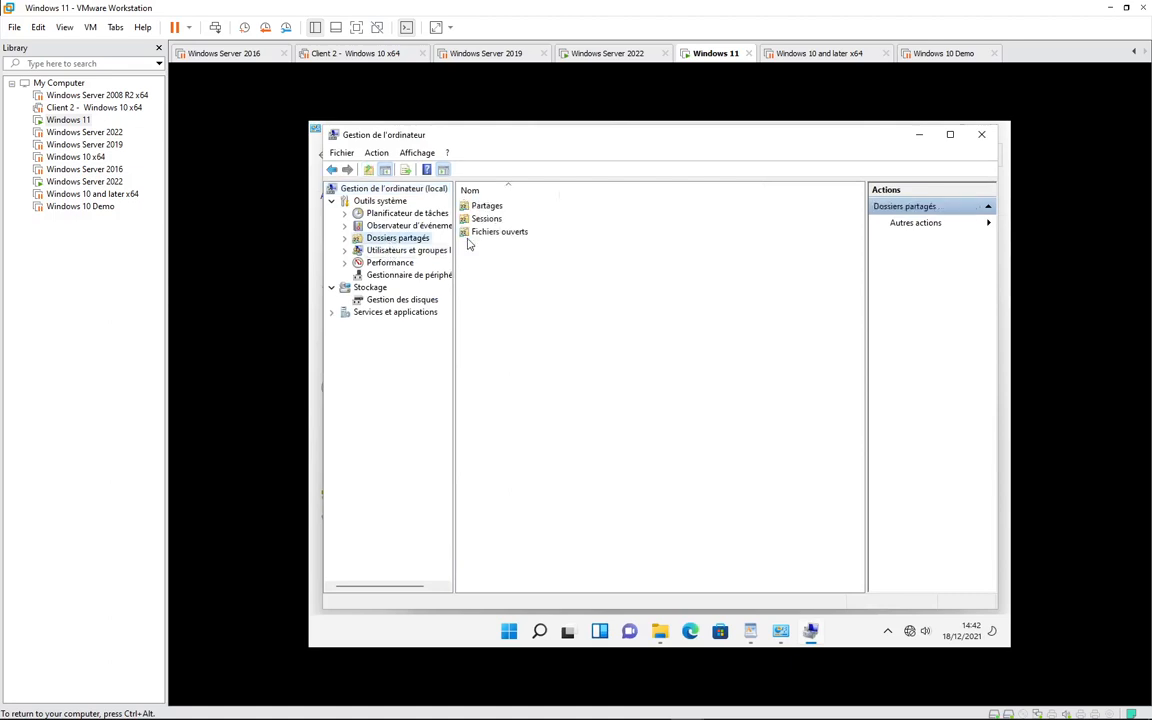
double_click(485, 206)
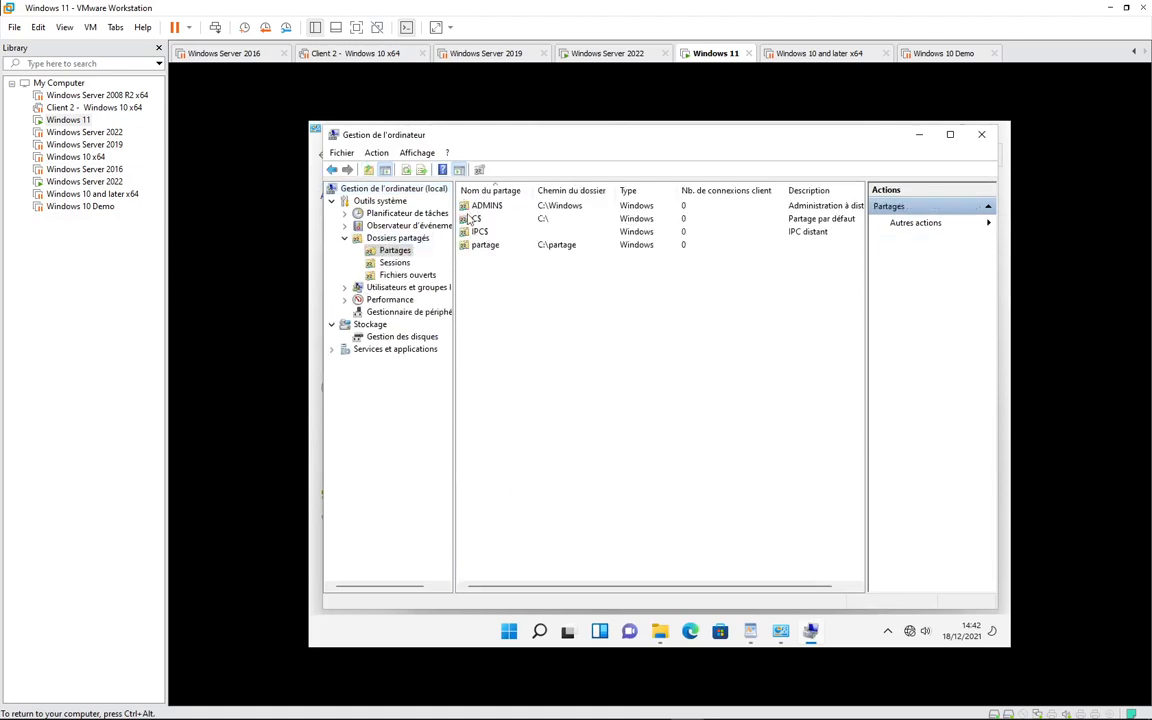
left_click(395, 262)
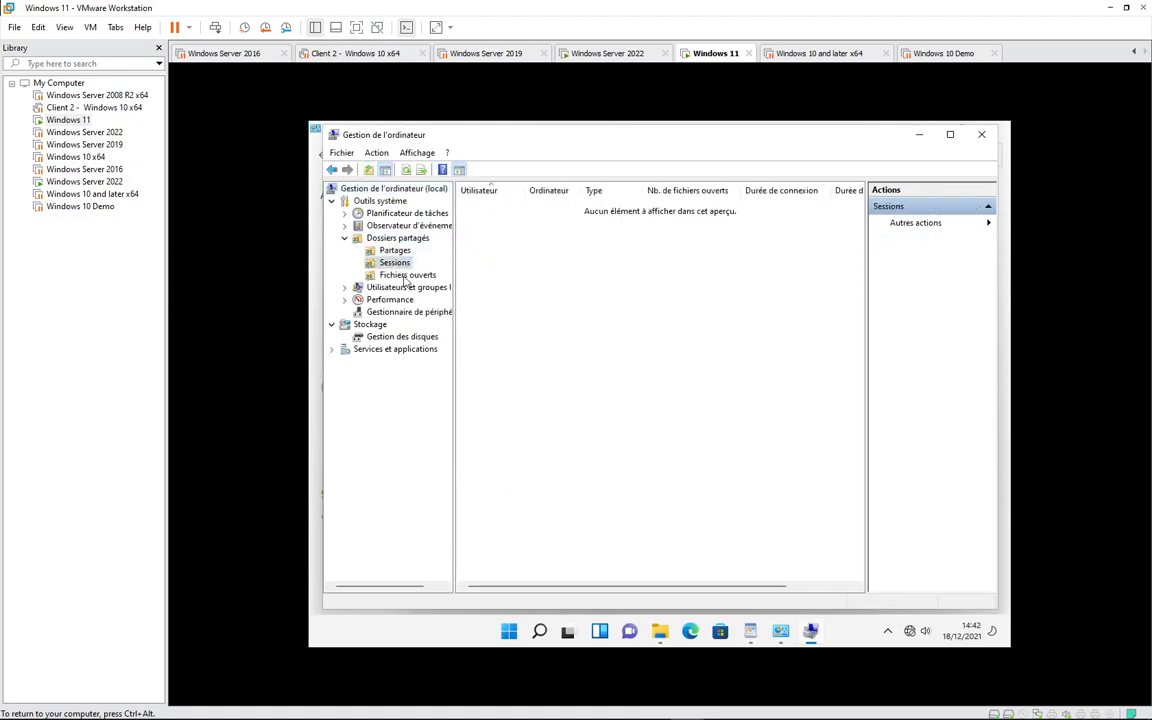
left_click(406, 276)
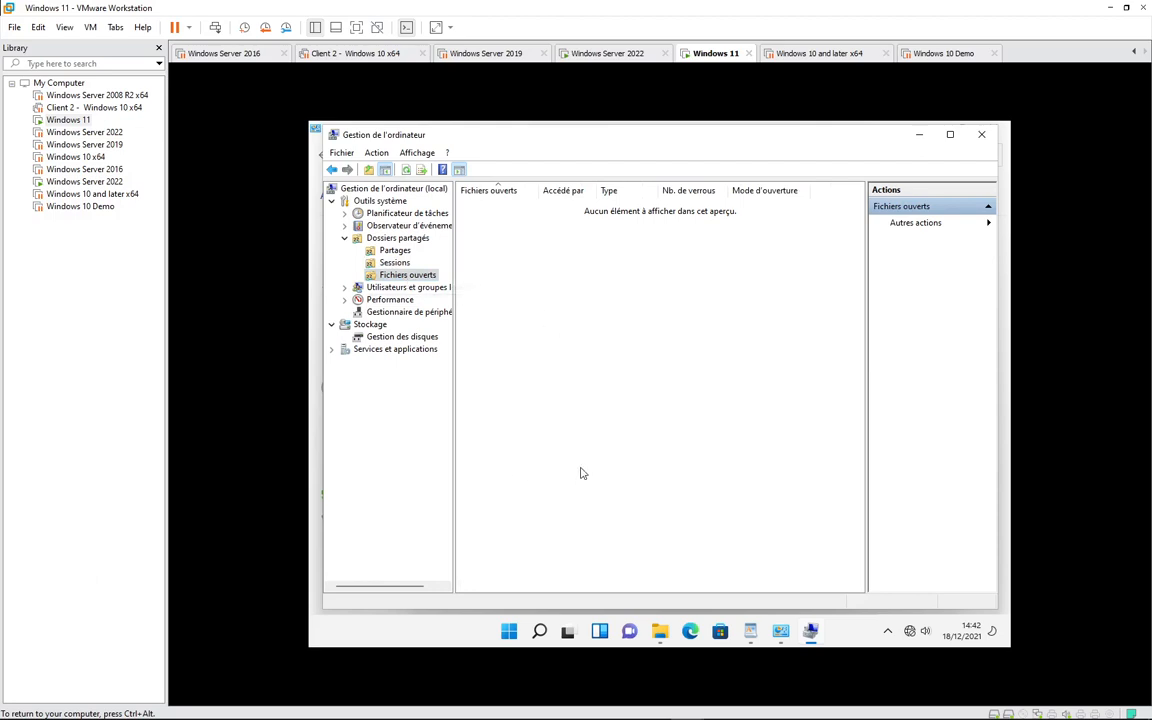
key("super+r")
- Run ipconfig in cmd to show IP 192.168.10.200, then switch to Windows Server 2022
type("cmd")
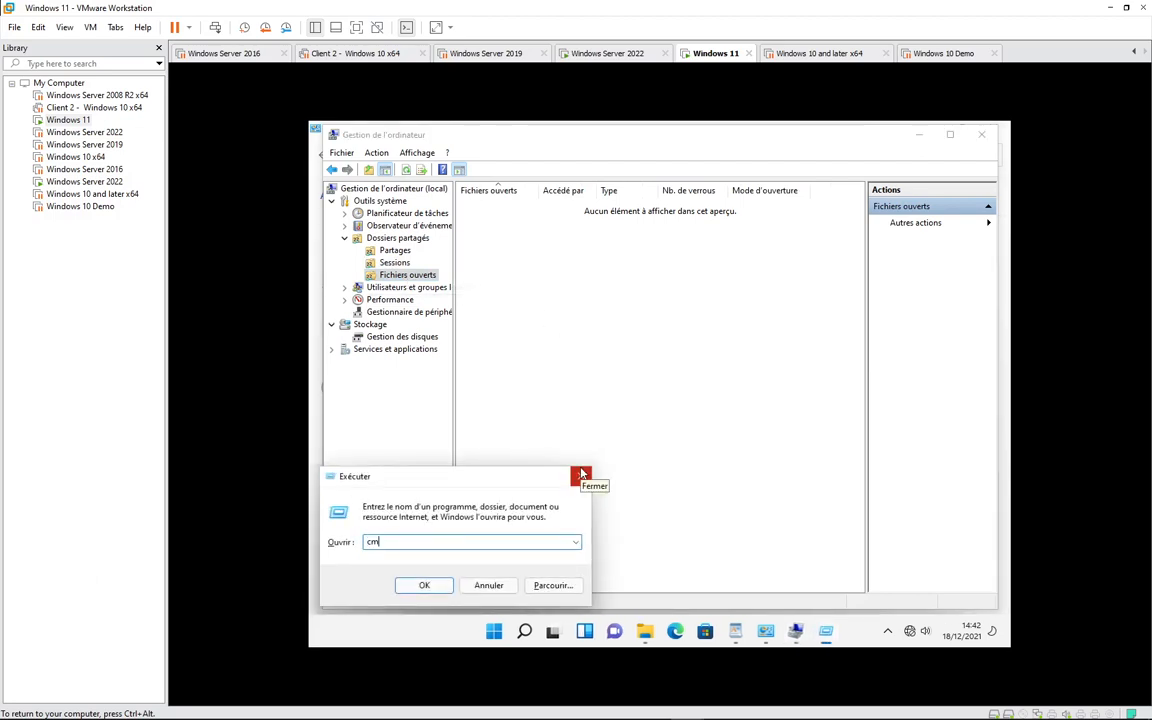
key("Return")
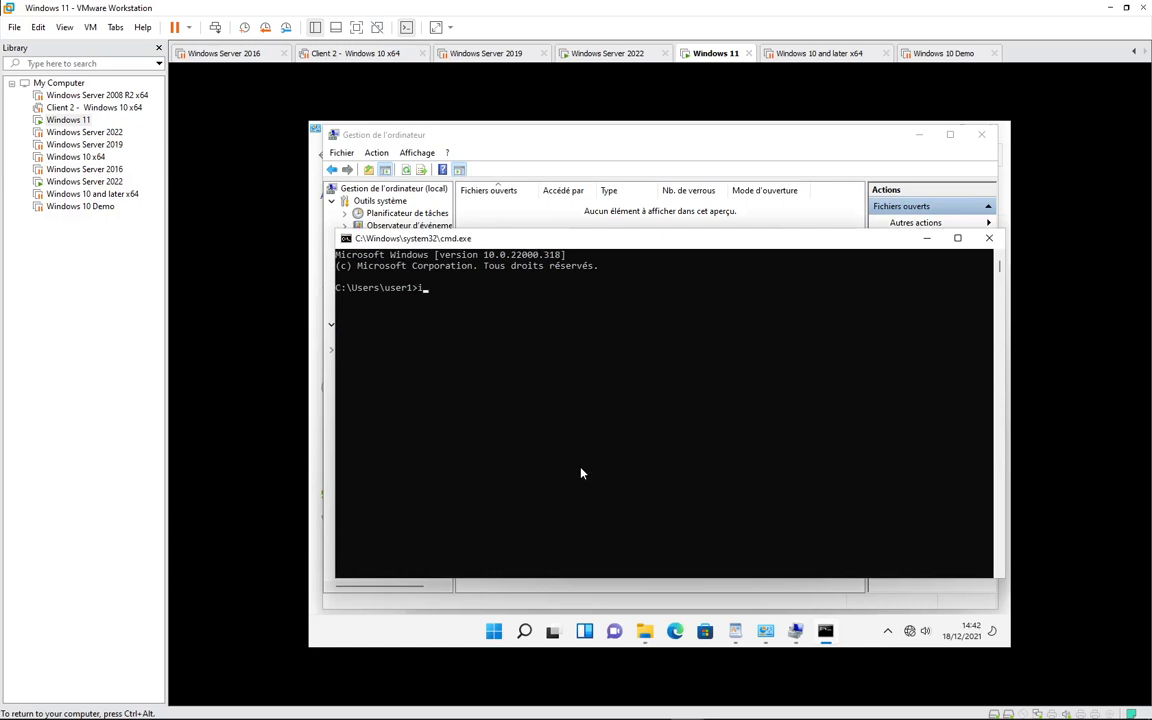
type("ipconfig")
key("Return")
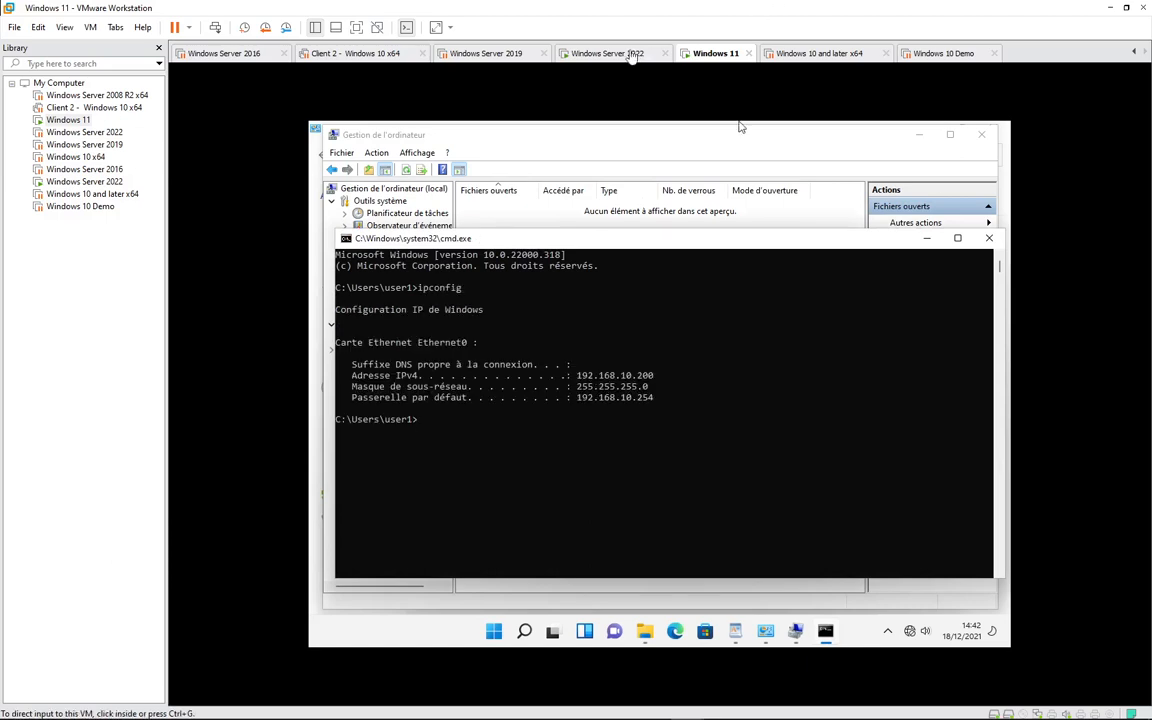
left_click(566, 52)
- From the server, open \\192.168.10.200 and its partage share
key("super+r")
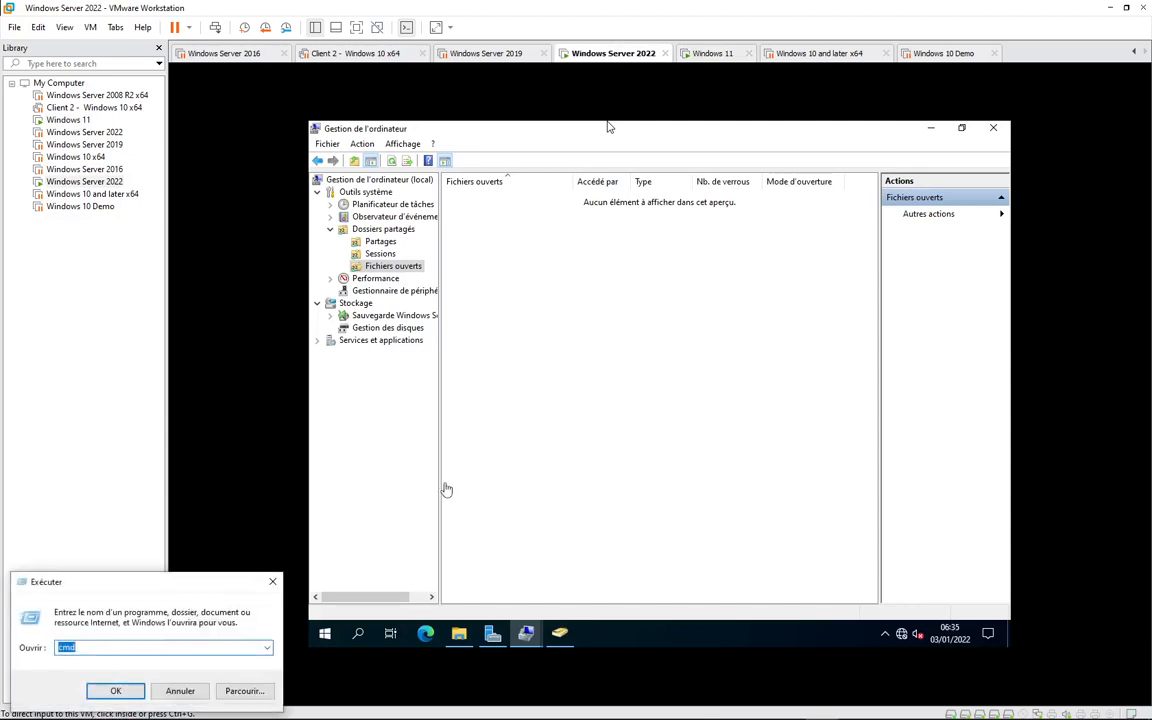
left_click(401, 493)
key("super+r")
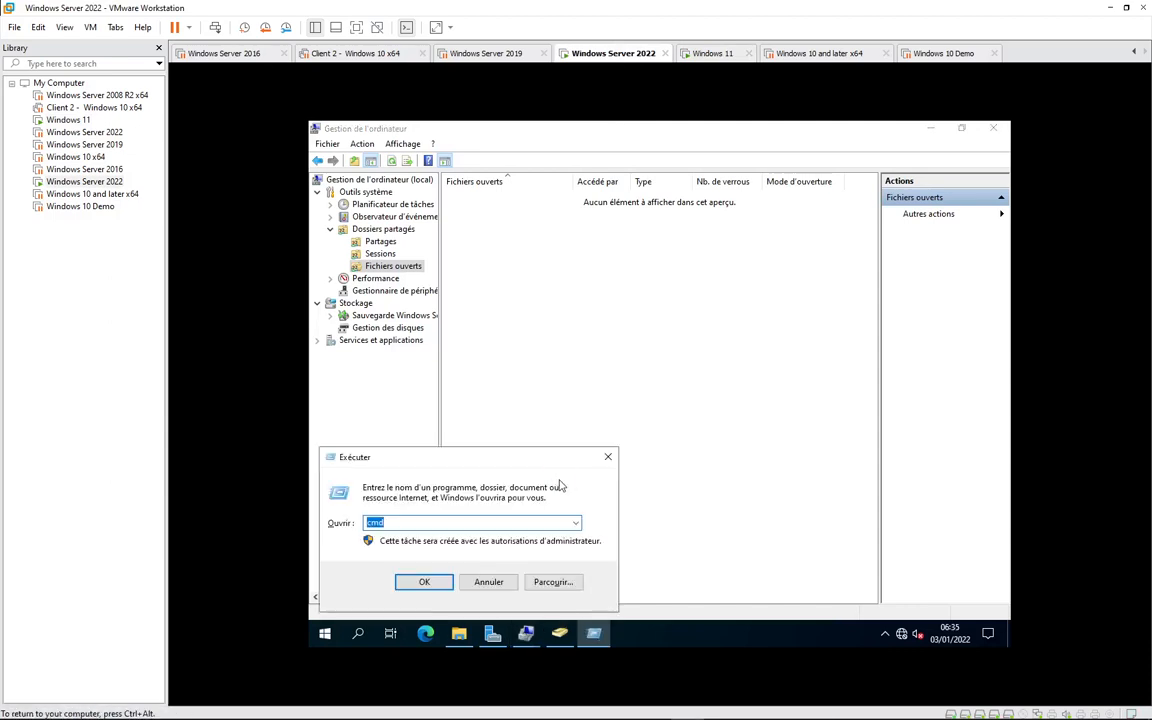
type("\\\\20")
key("Return")
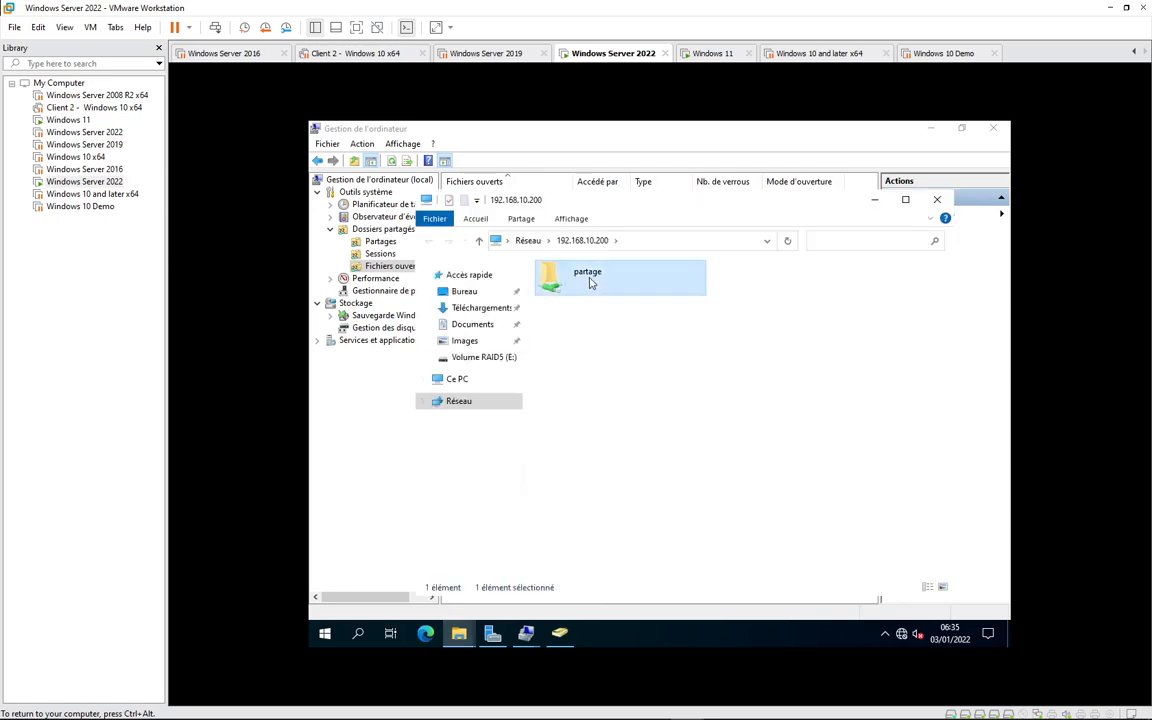
double_click(591, 280)
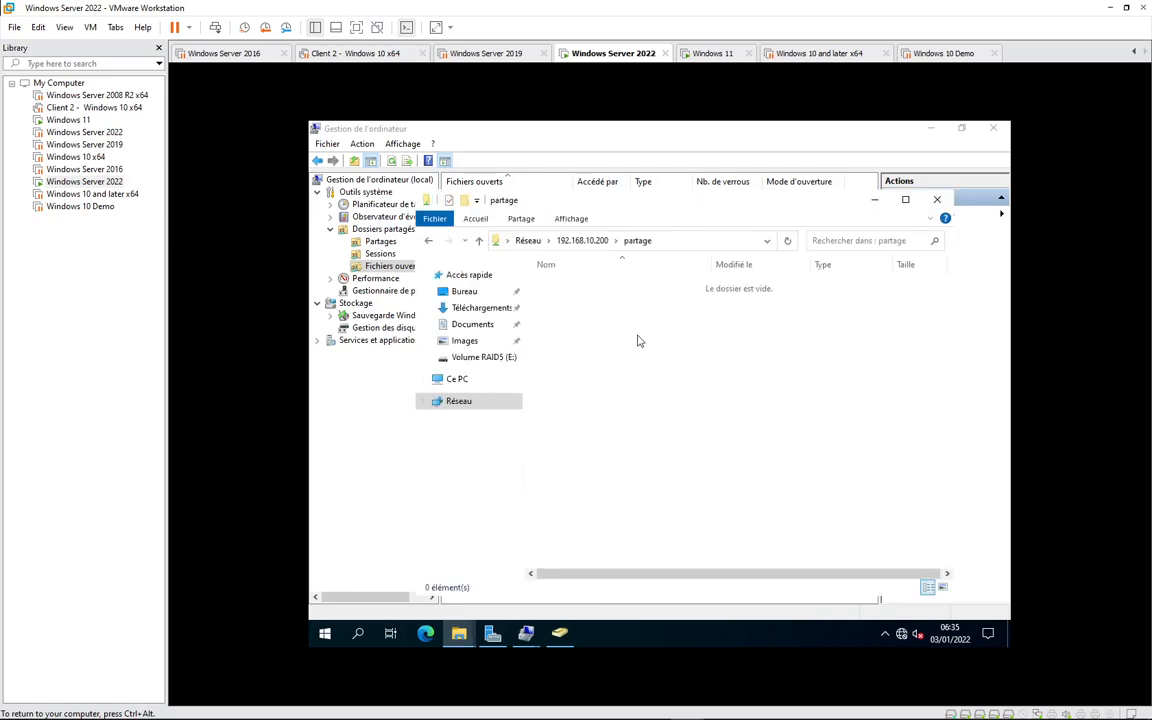
- Create a text file 'test' containing 'bonjour, !!!!' in partage, save it, return to Windows 11
right_click(628, 312)
mouse_move(731, 462)
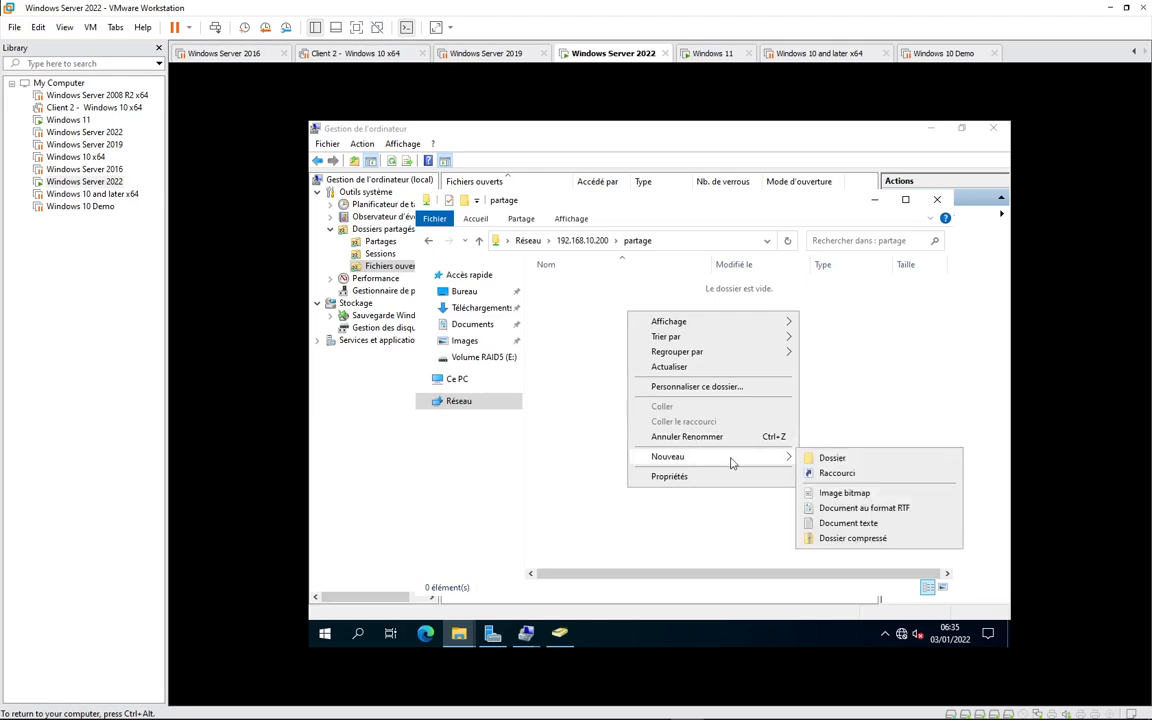
left_click(848, 523)
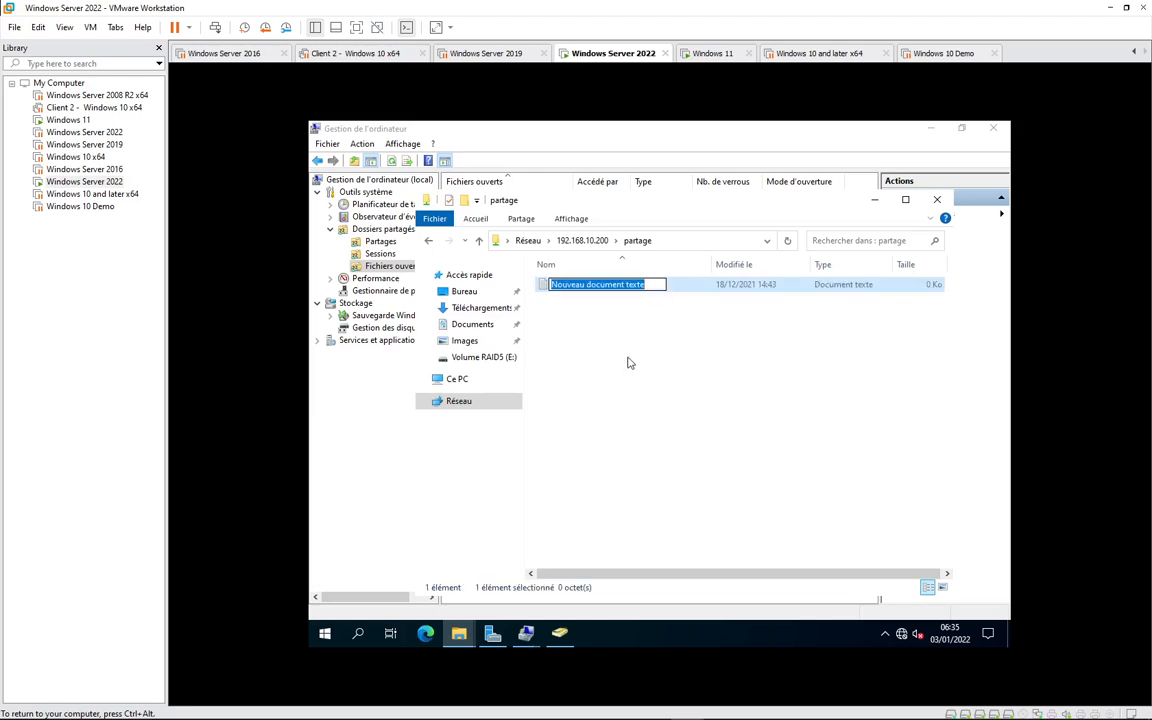
type("test")
key("Return")
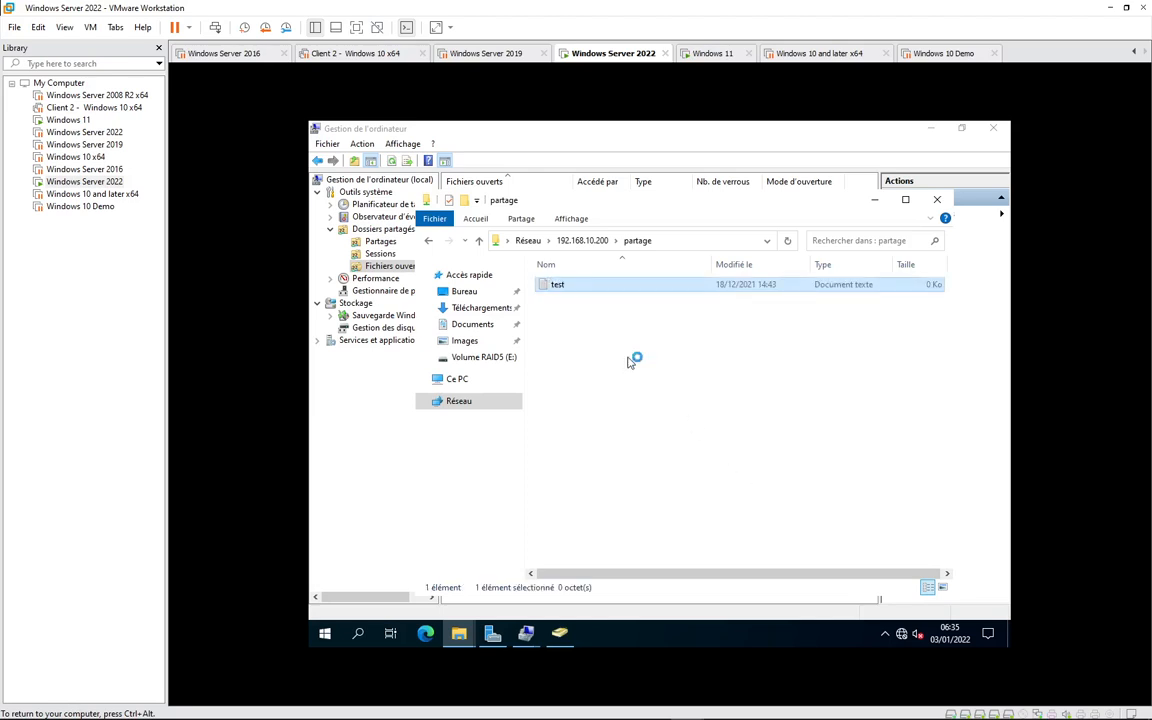
type("bonjour,")
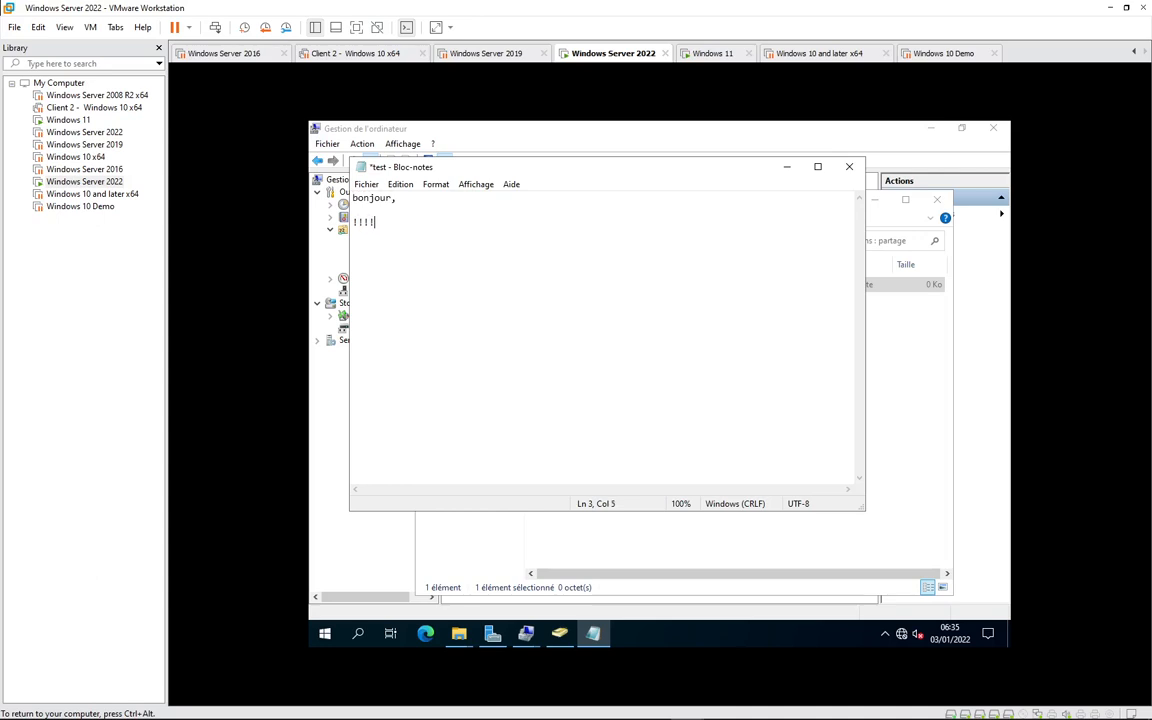
key("ctrl+s")
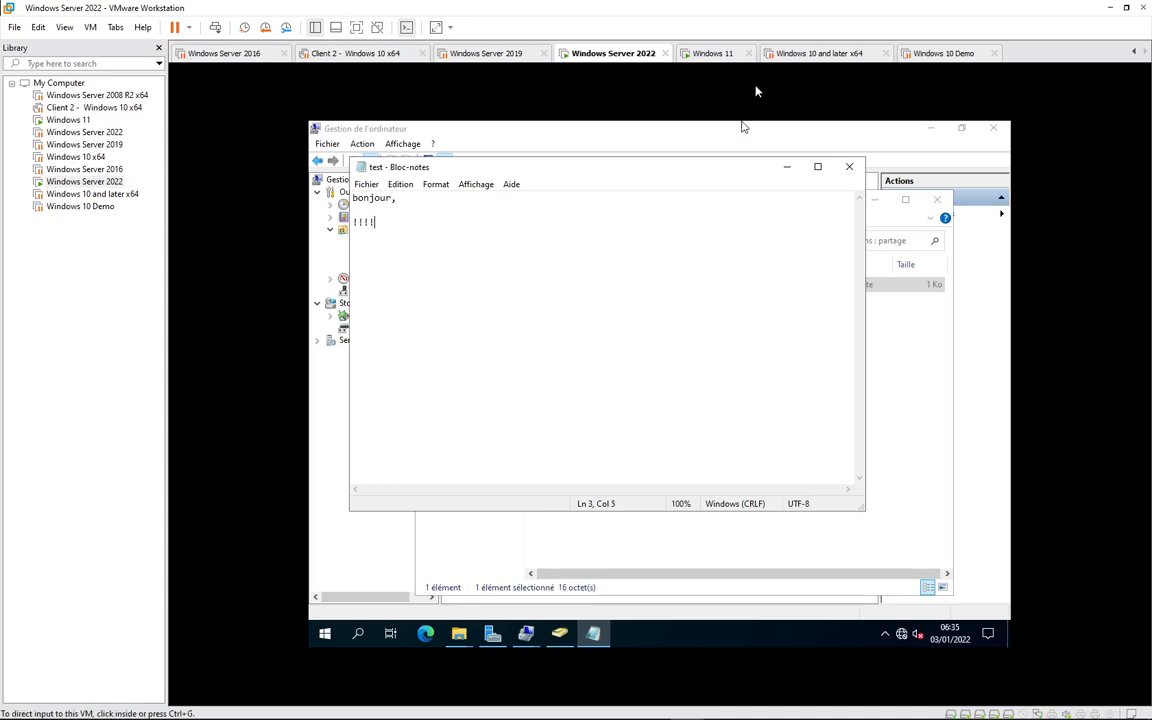
left_click(721, 57)
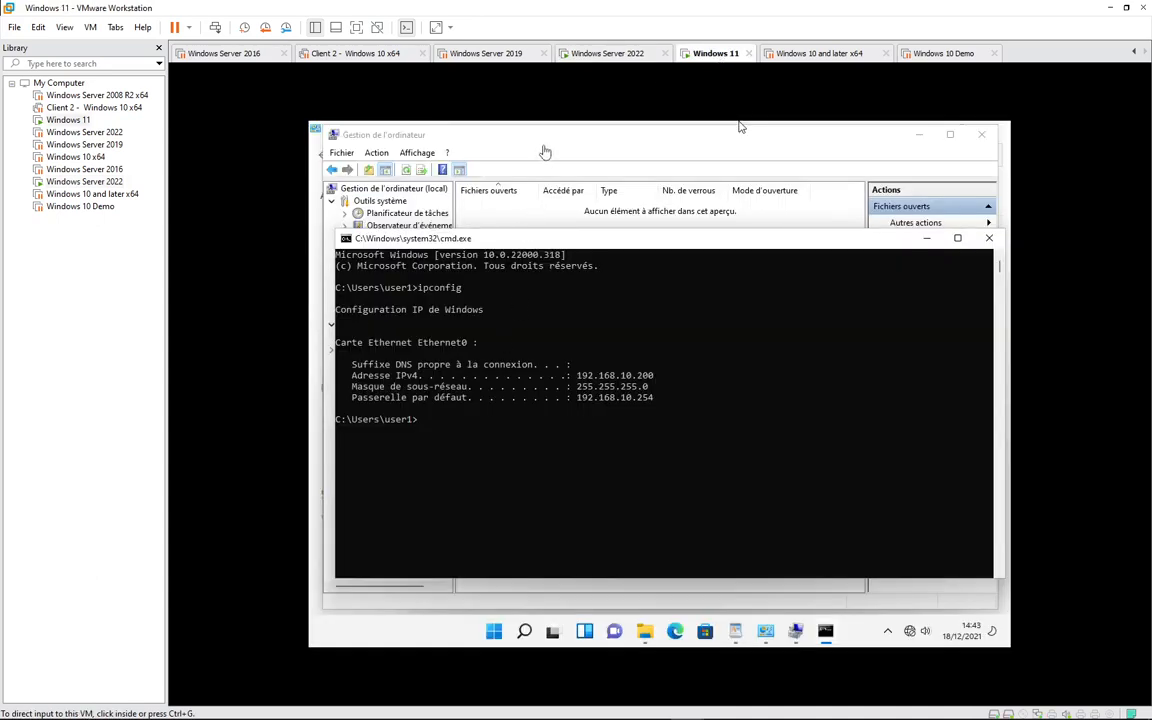
- Review the administrator session from DC4 and its three open C:\partage\ files, widening the columns
left_click(927, 238)
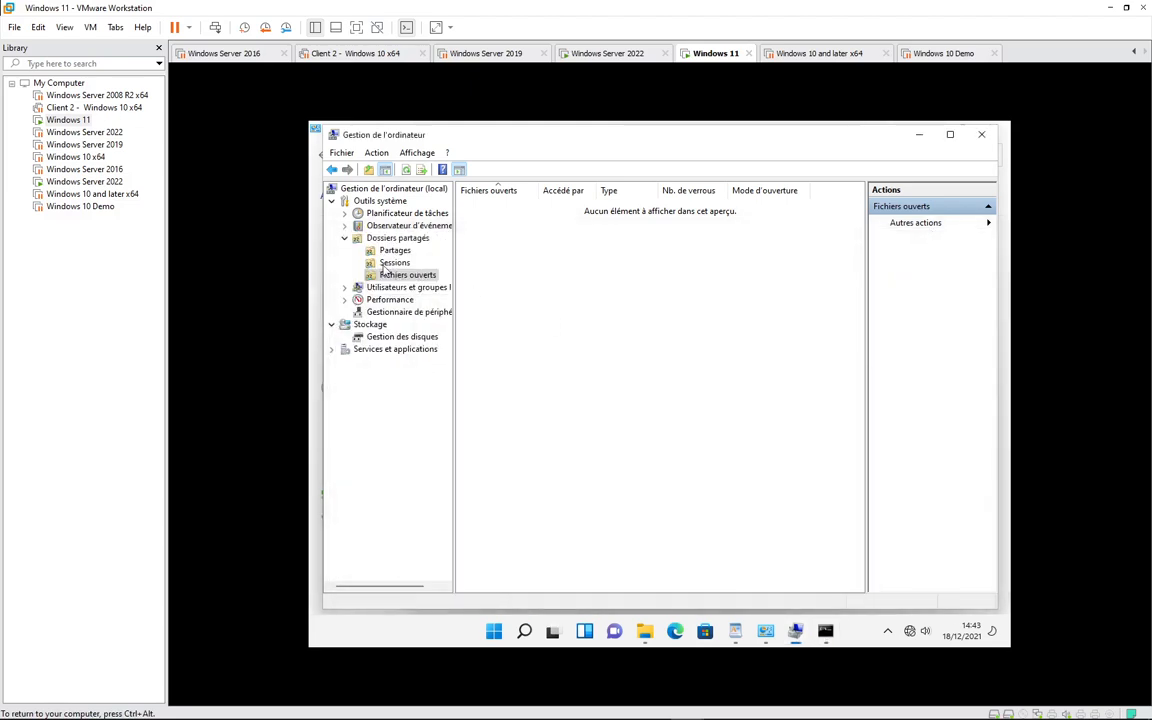
left_click(395, 262)
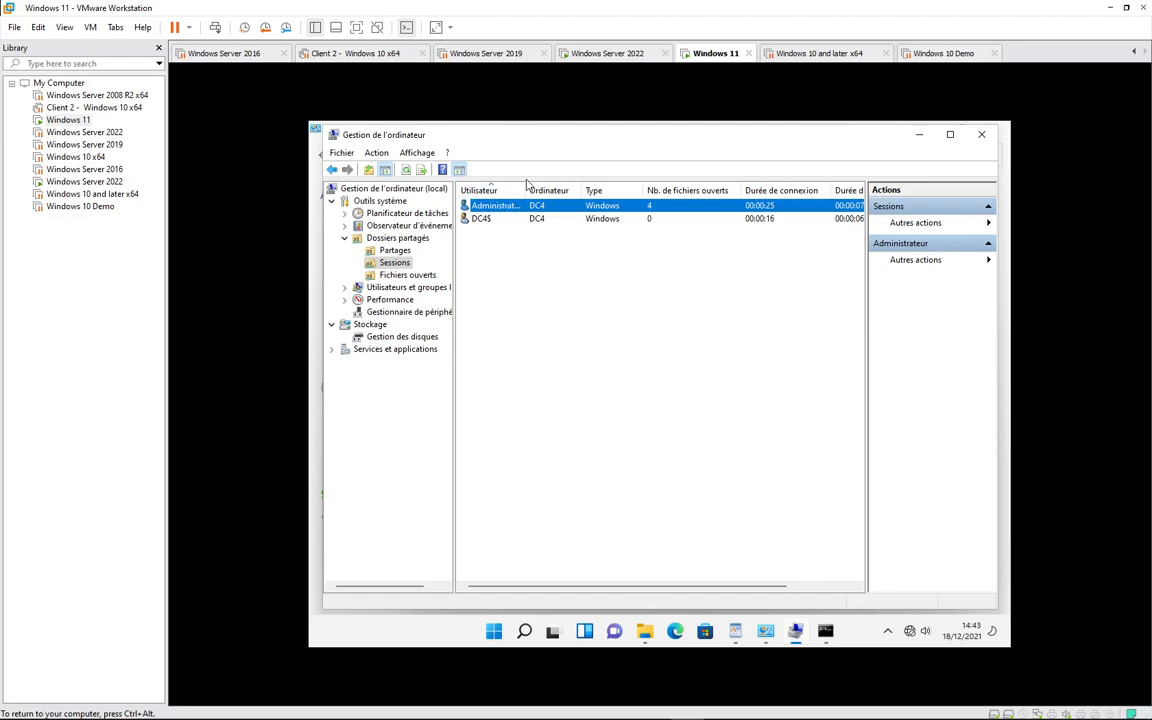
left_click_drag(525, 190, 654, 190)
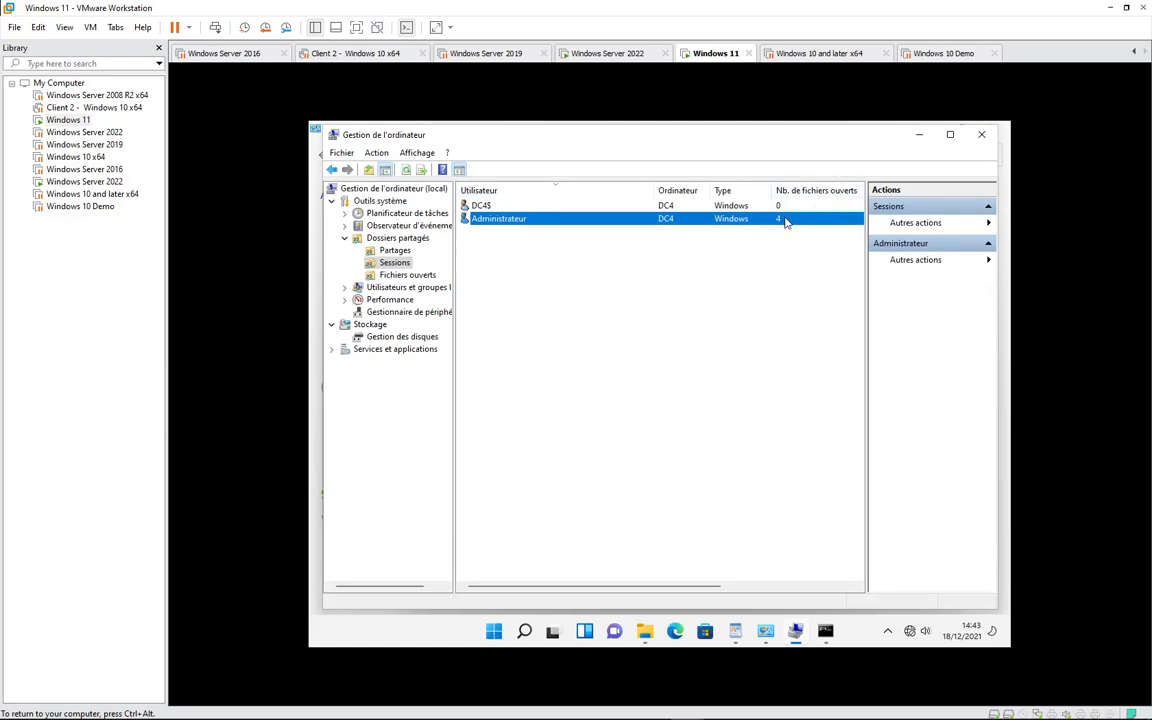
left_click(398, 277)
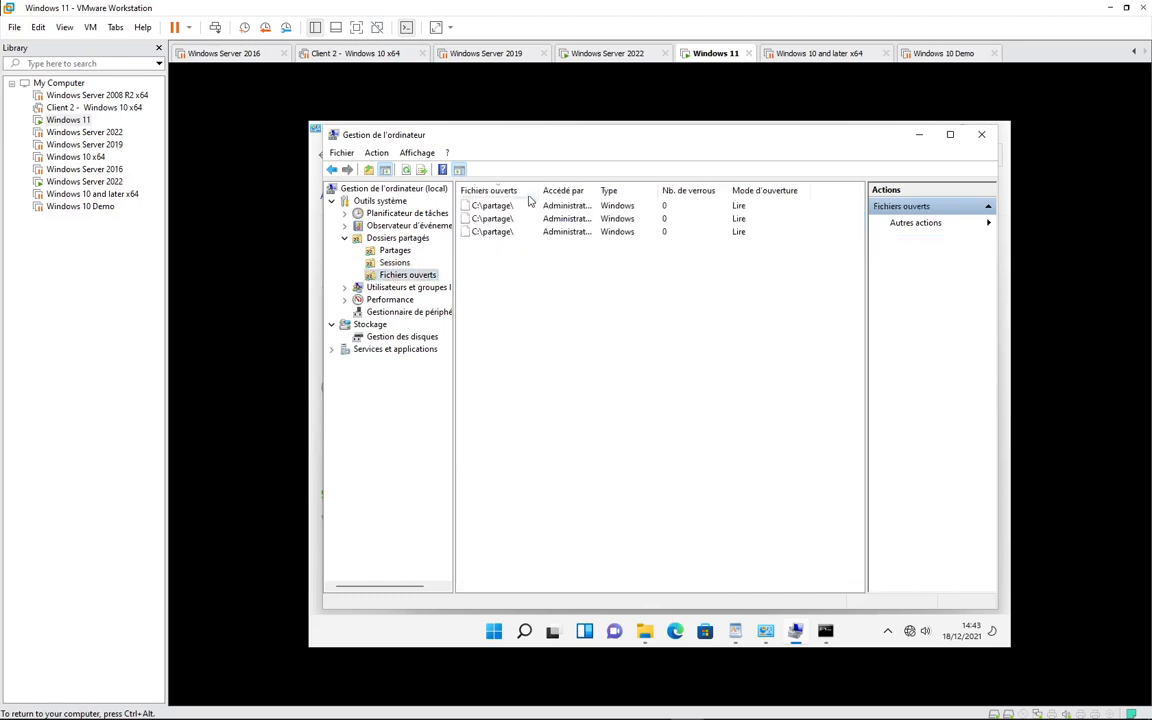
left_click_drag(540, 190, 675, 190)
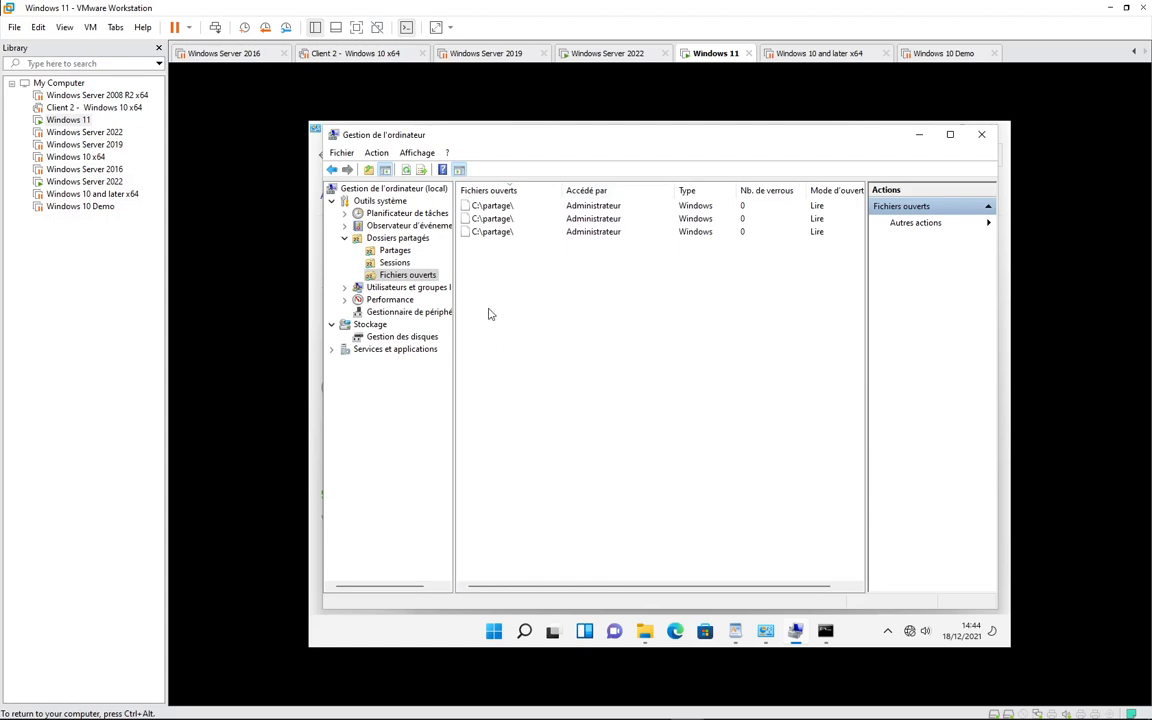
left_click(394, 262)
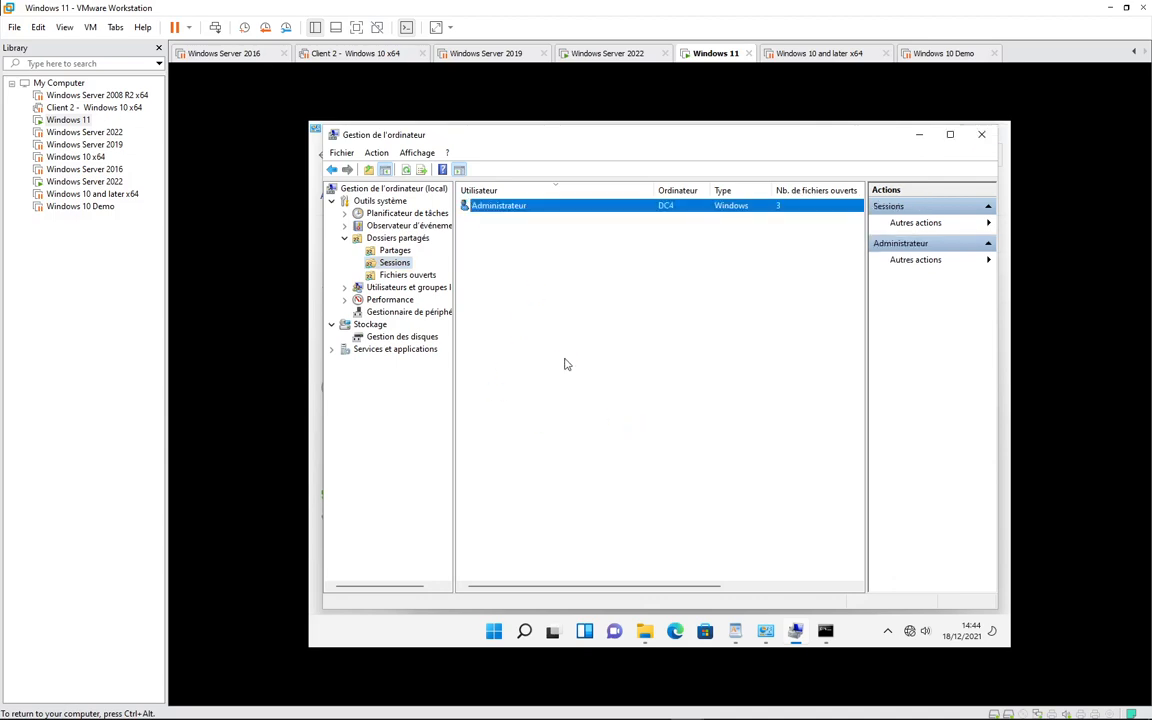
- End the administrator's share session and confirm, then glance at the Server 2022 VM
right_click(517, 207)
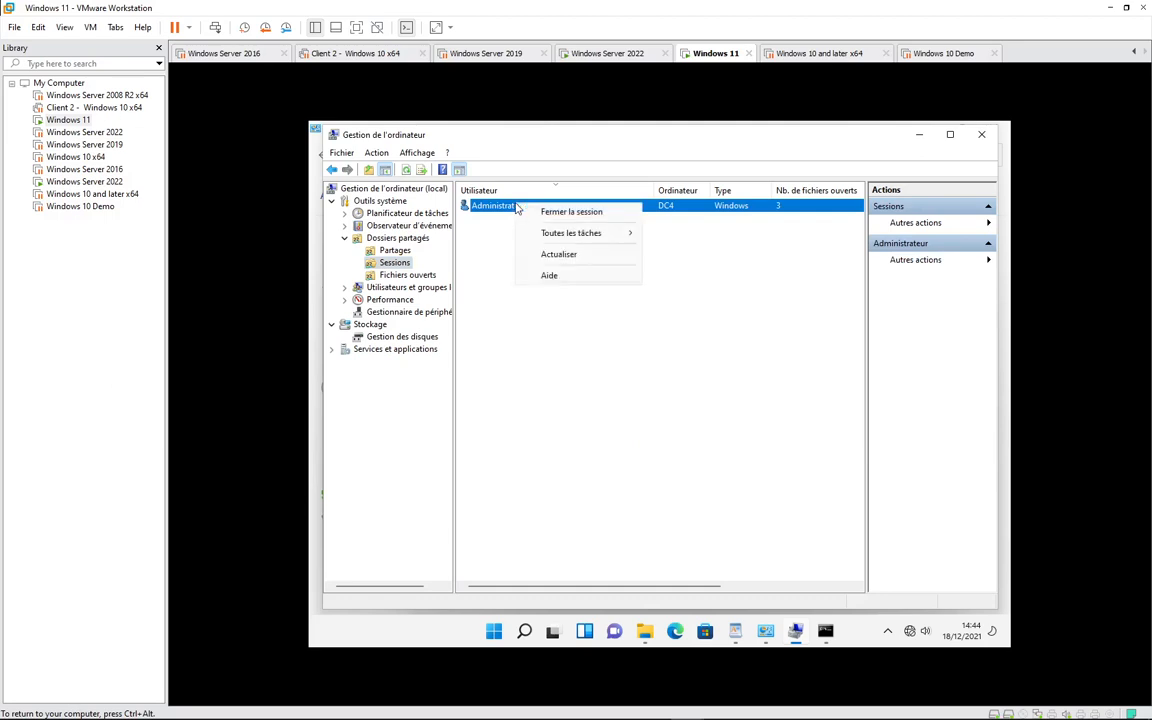
left_click(567, 216)
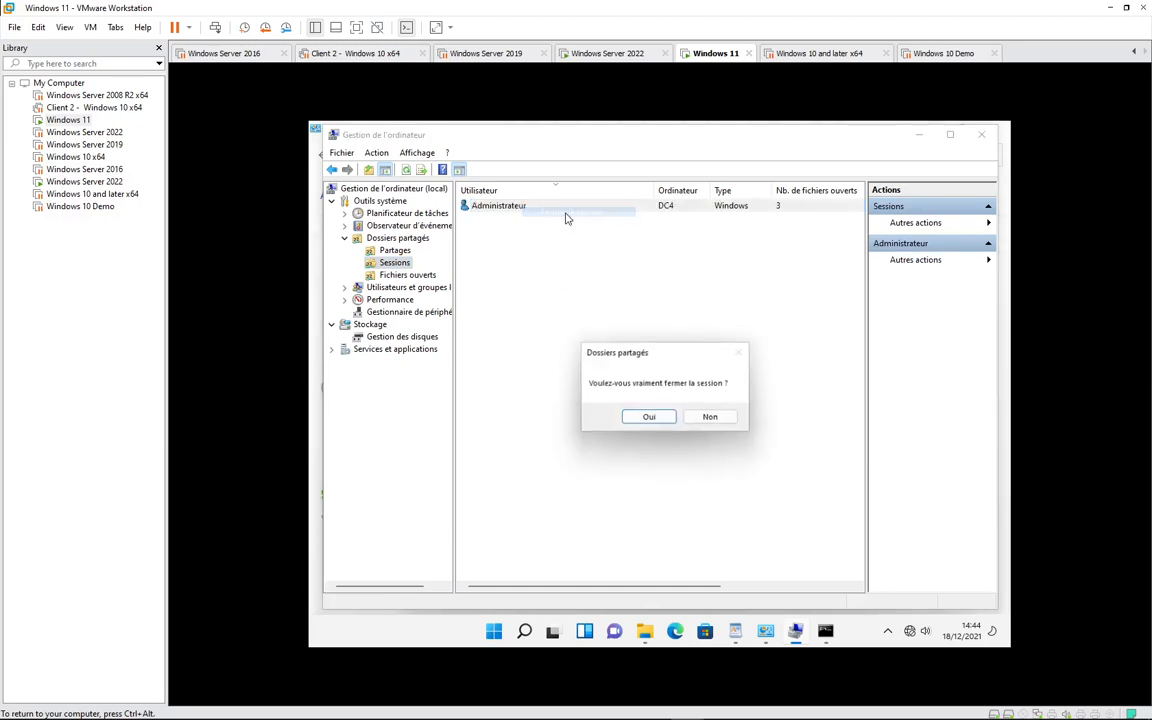
left_click(650, 418)
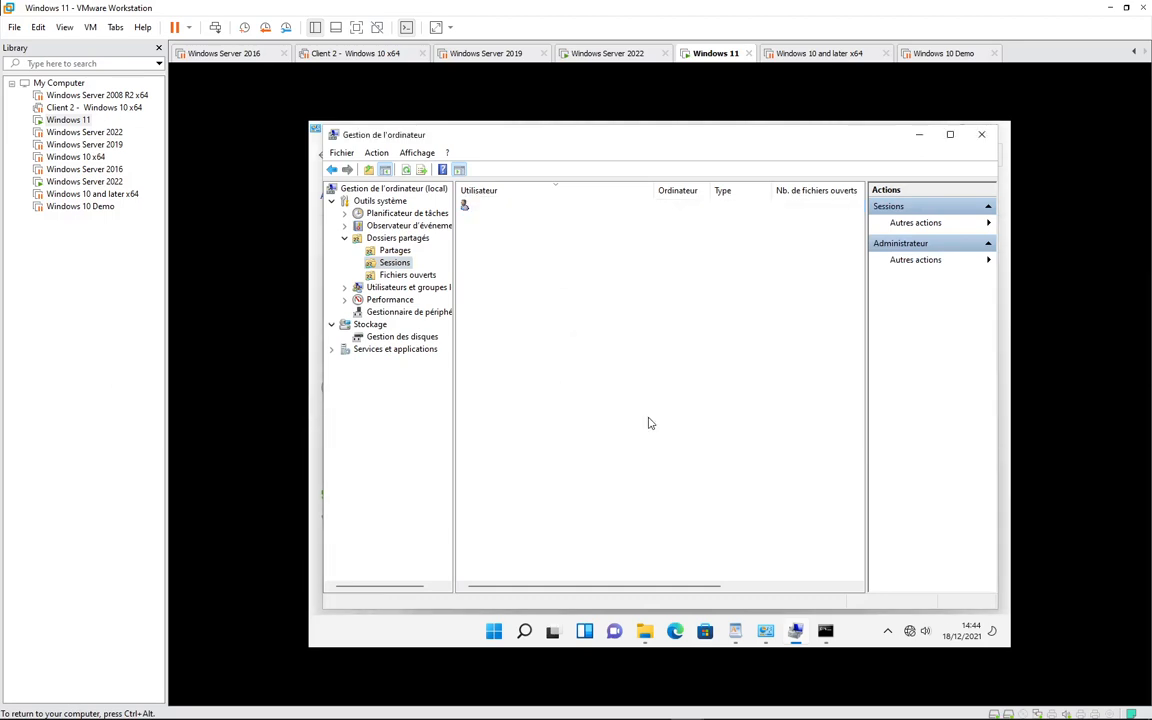
left_click(578, 52)
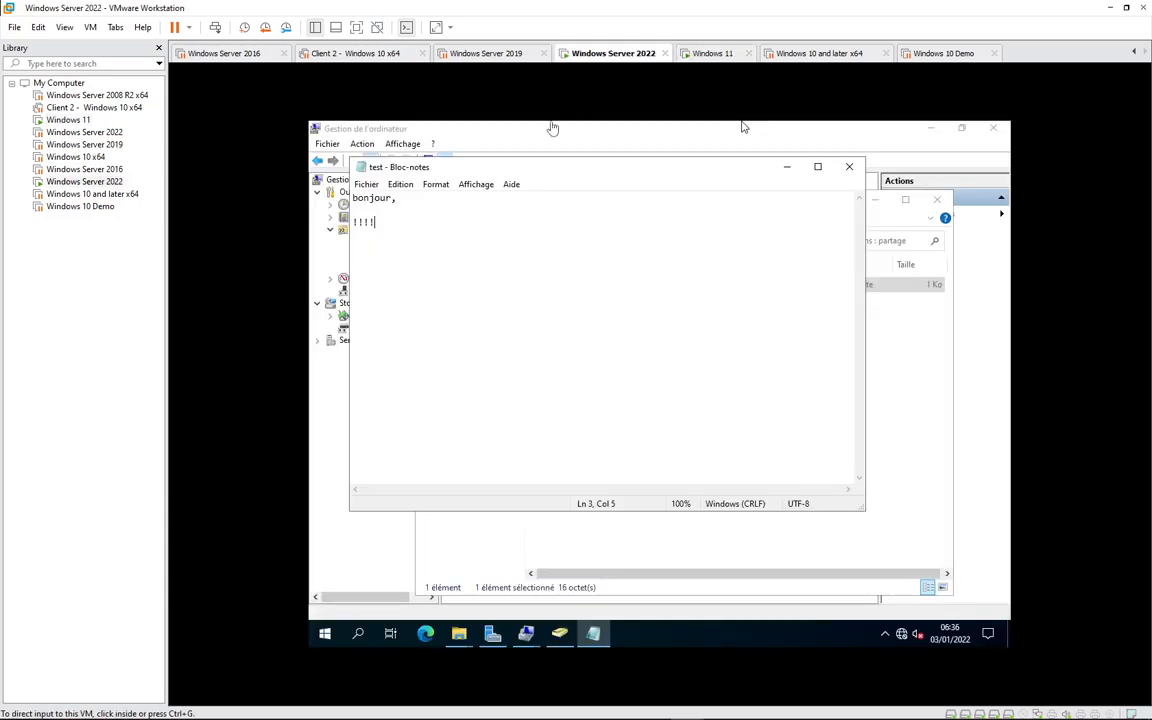
left_click(706, 54)
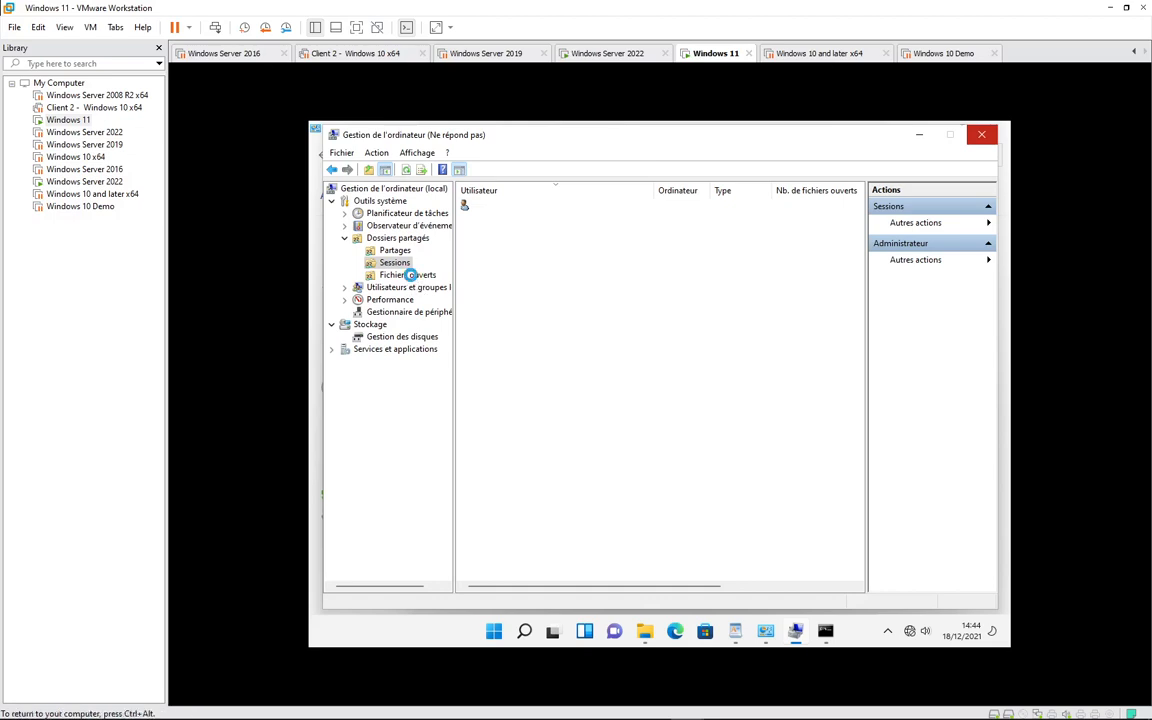
- Close the Administrateur session again from Sessions and confirm with Oui
left_click(410, 276)
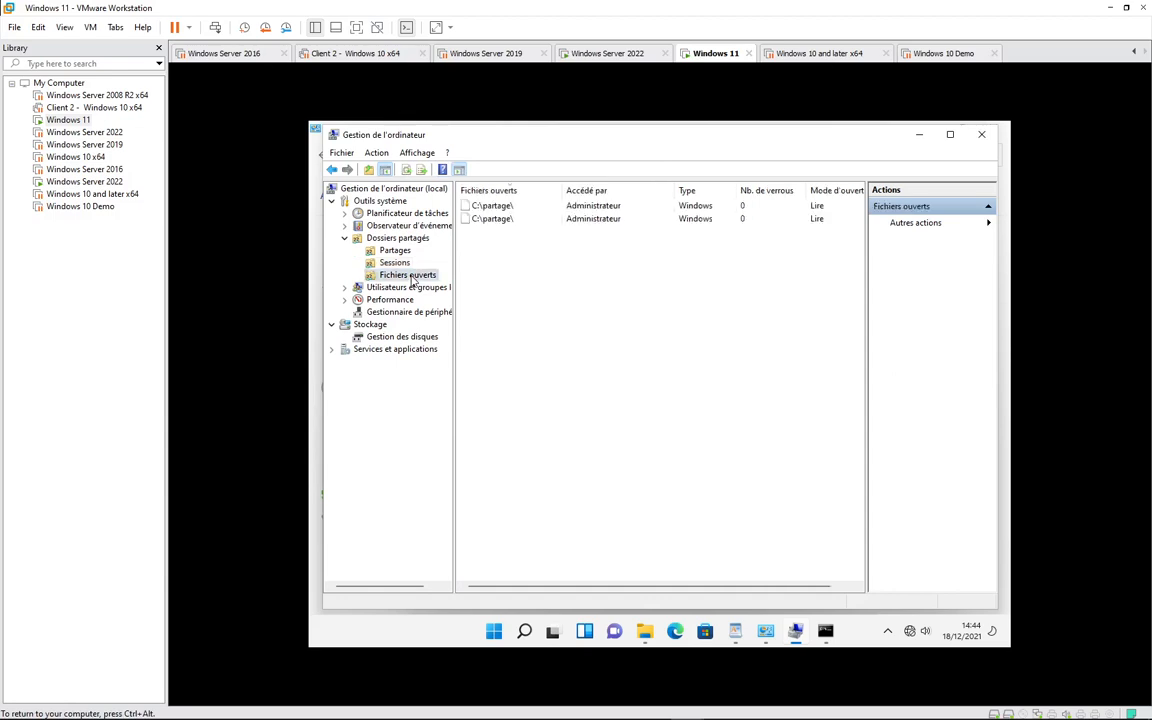
left_click(372, 262)
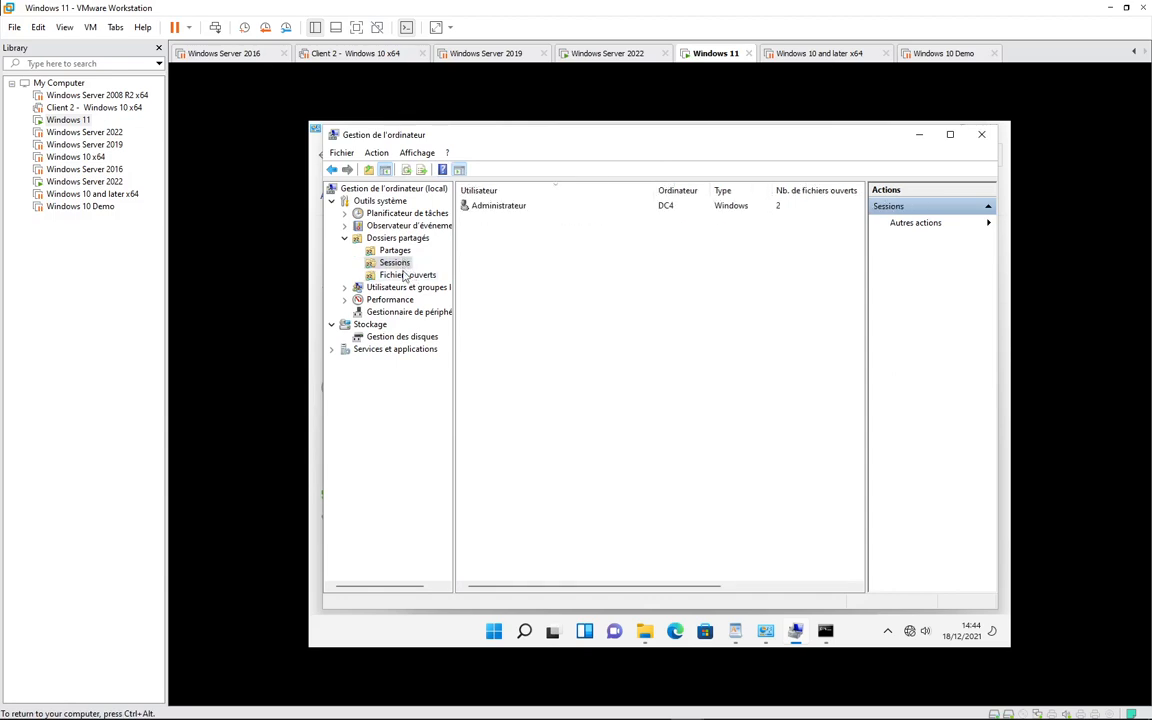
left_click(496, 212)
right_click(496, 213)
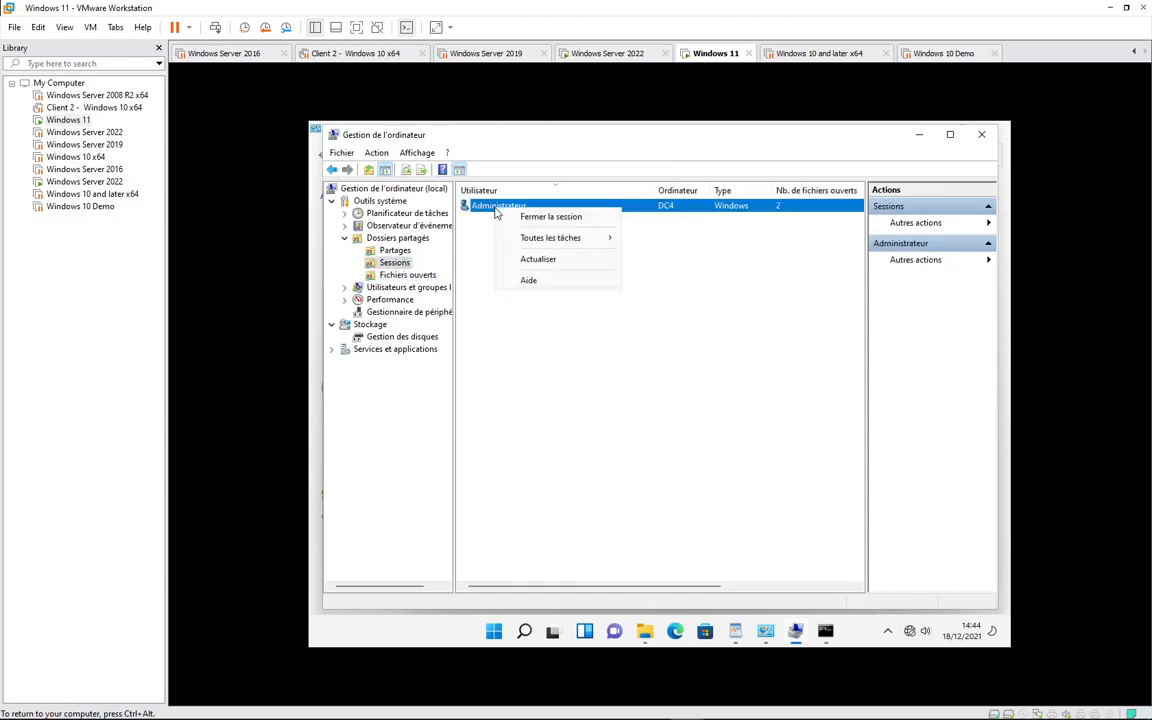
left_click(551, 218)
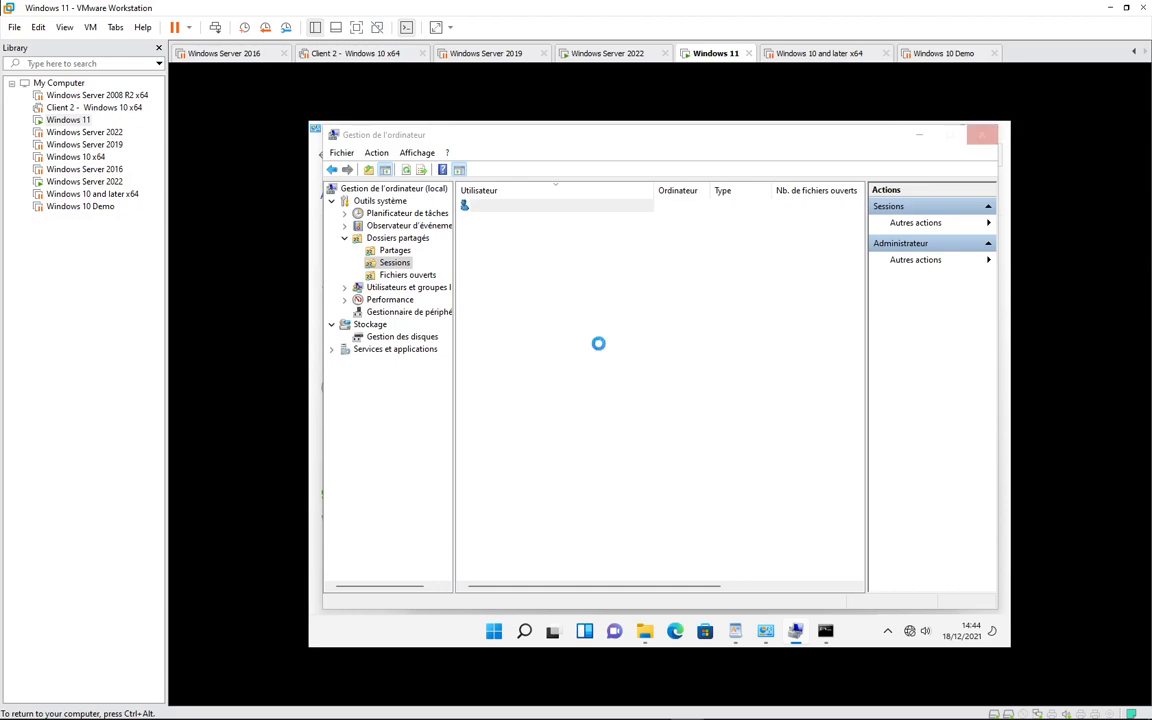
left_click(618, 58)
left_click(708, 55)
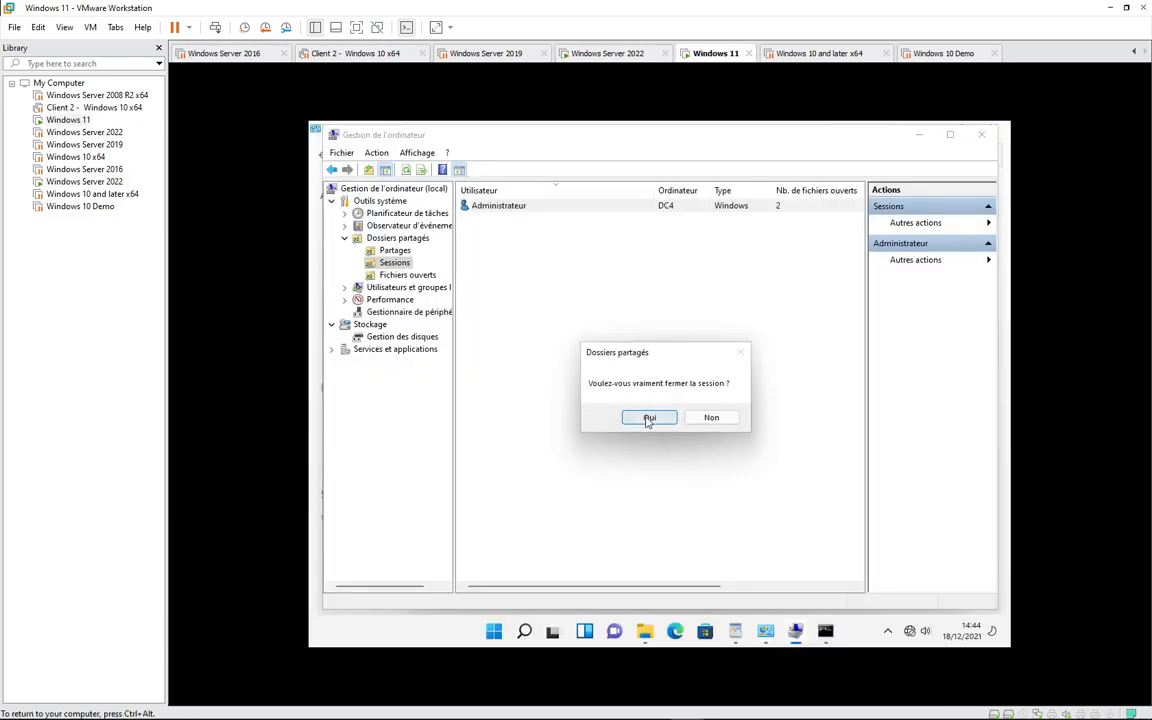
left_click(648, 418)
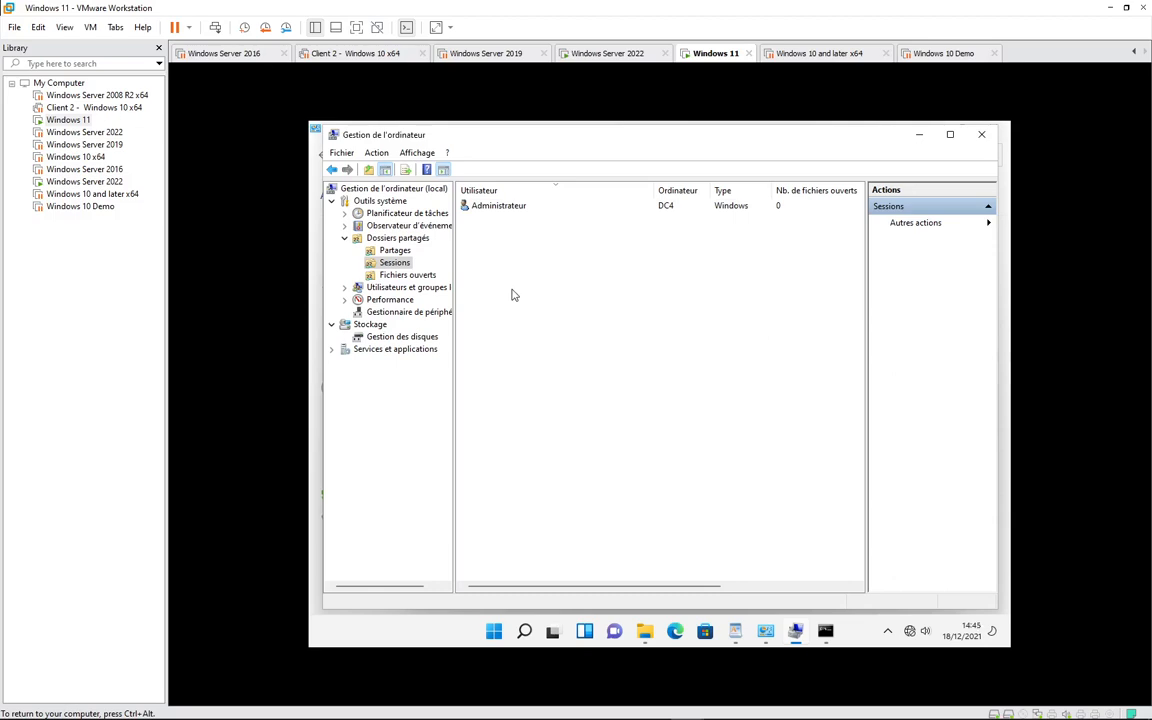
- Close both remaining open C:\partage\ files, confirming each, until the list is empty
left_click(408, 278)
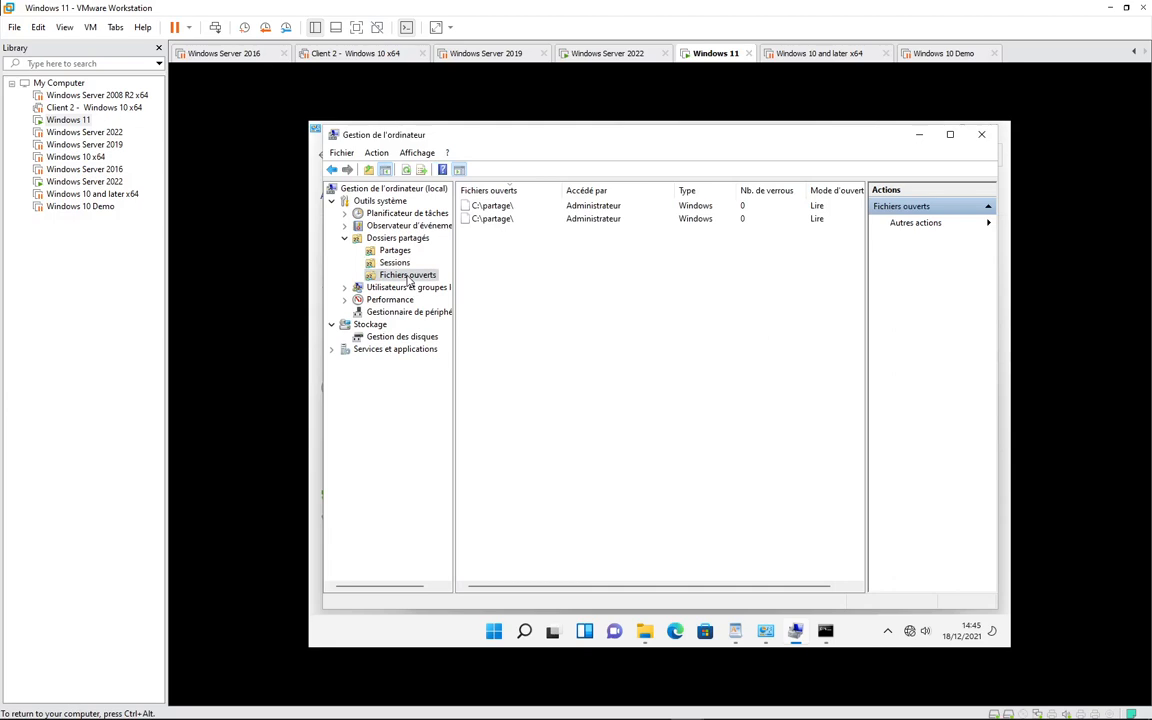
left_click(503, 221)
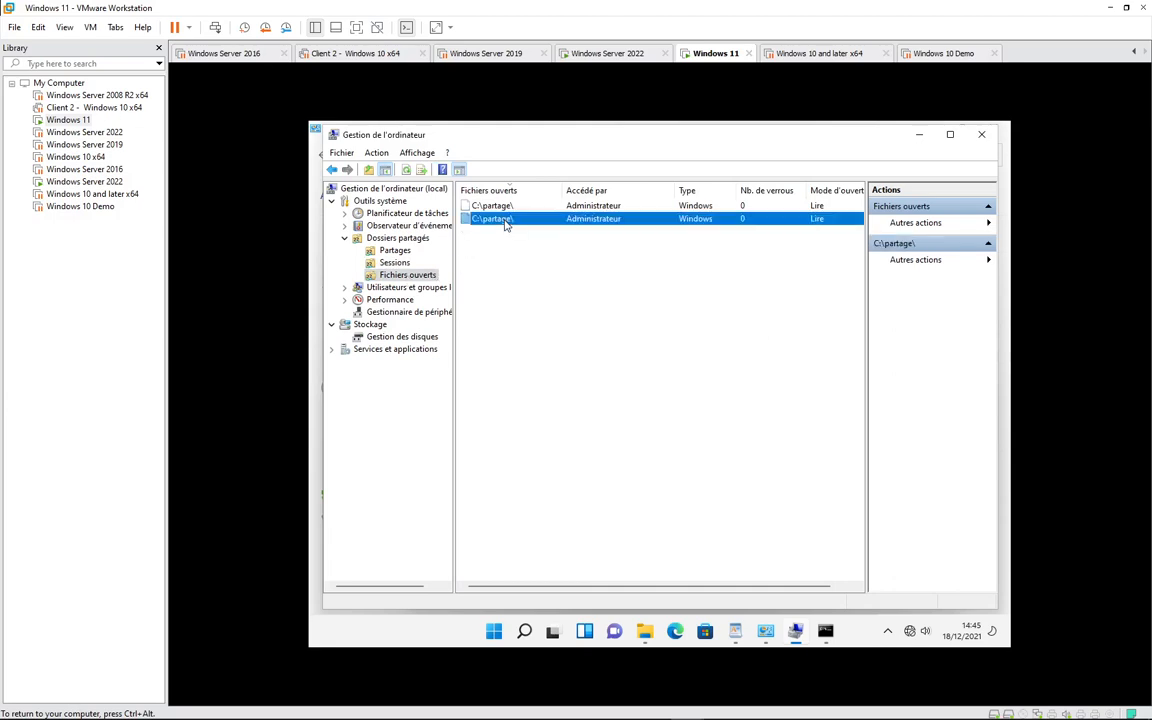
right_click(505, 222)
left_click(545, 230)
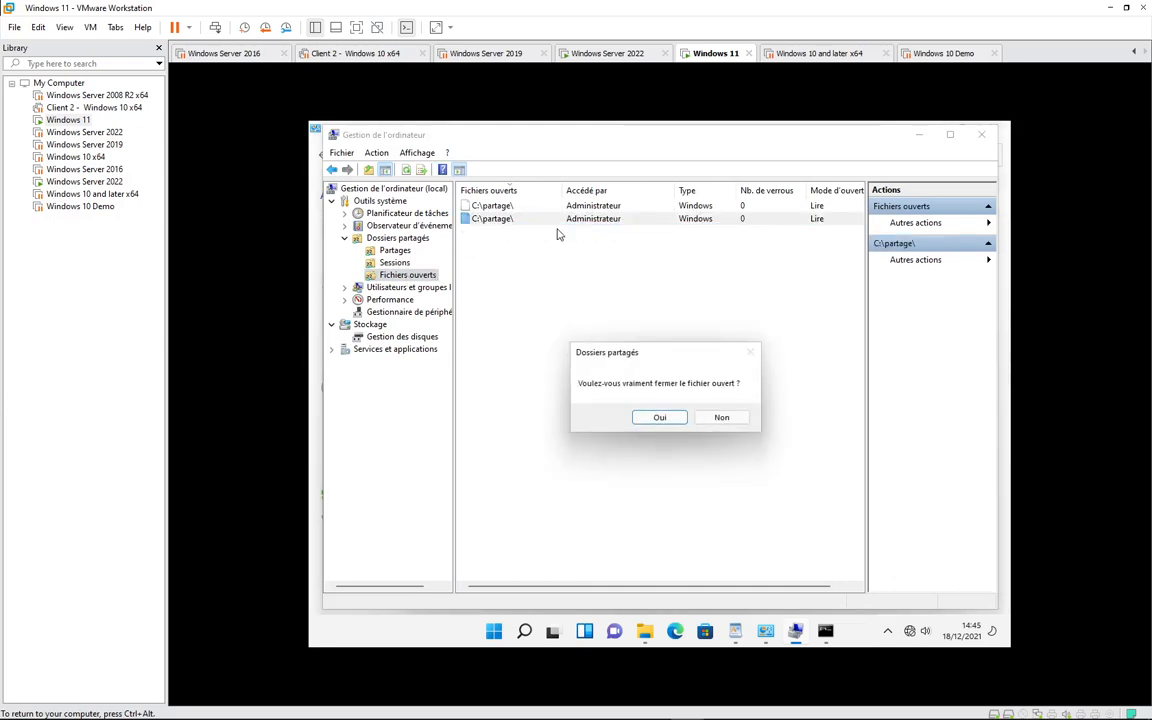
left_click(640, 421)
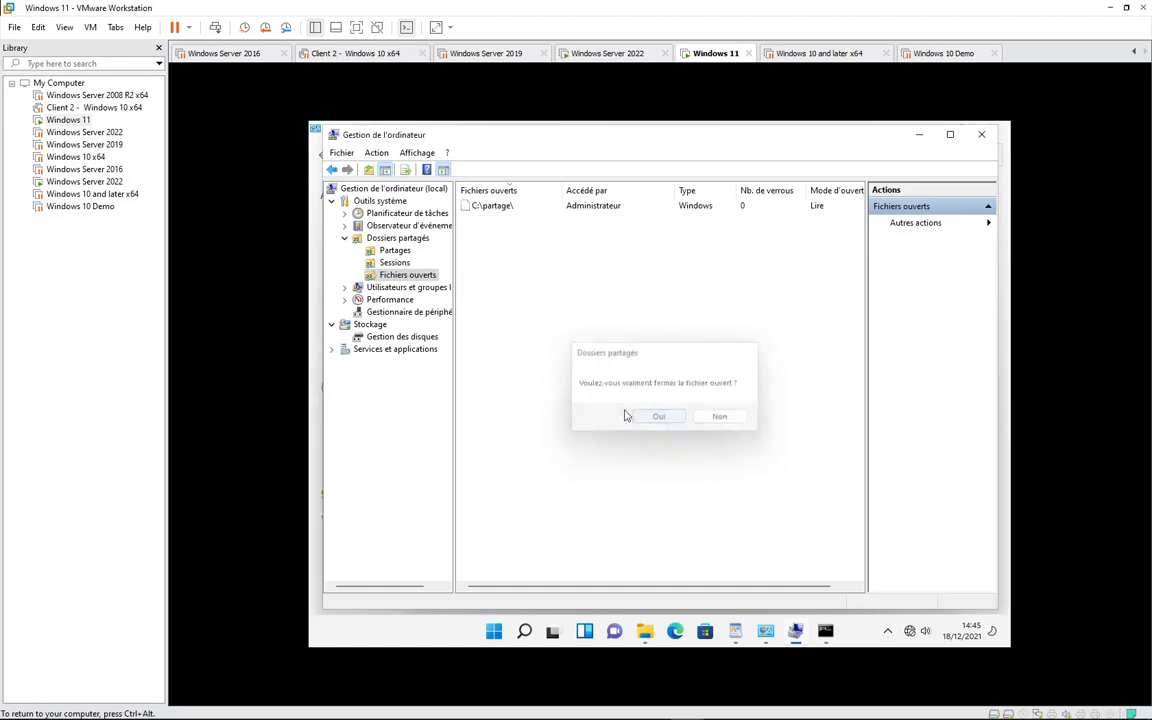
right_click(503, 209)
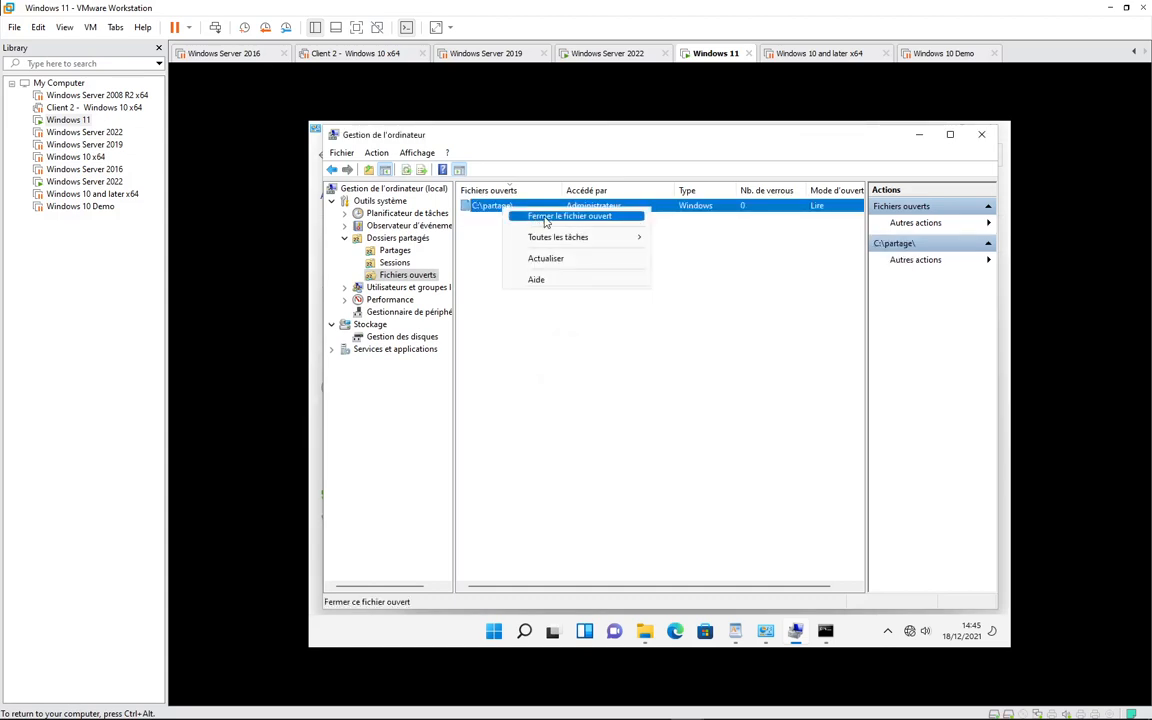
left_click(545, 222)
left_click(659, 418)
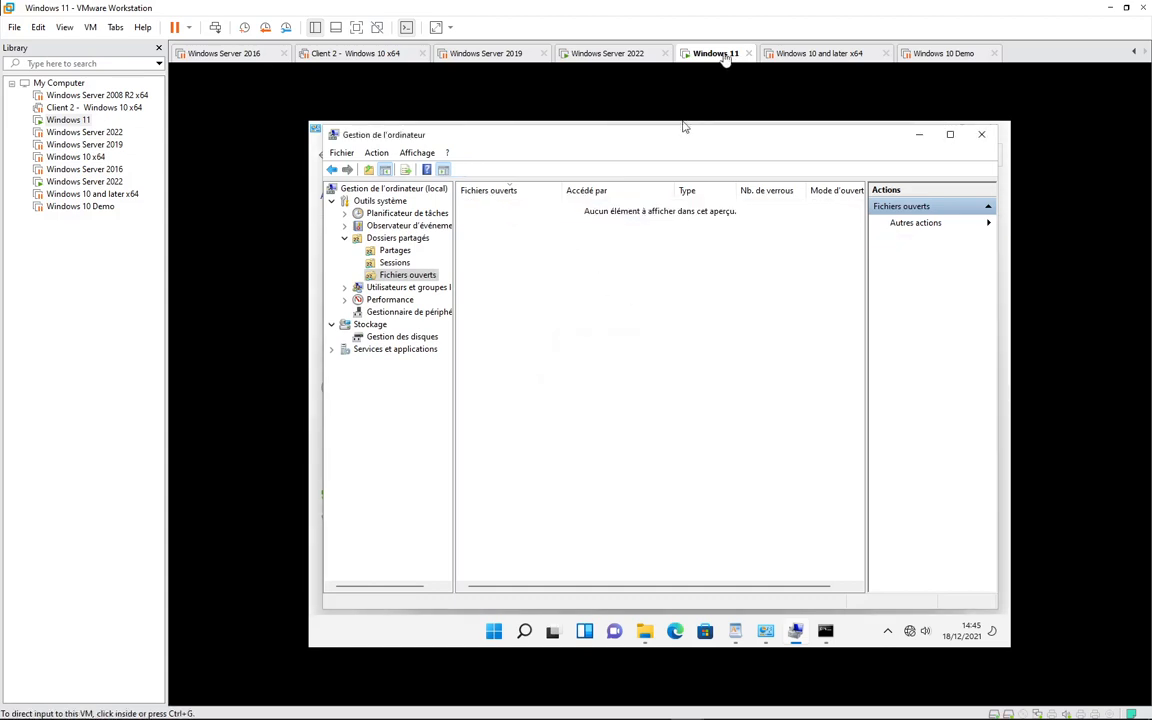
- On Server 2022, add the line 'gfkgfjkgf' to the test note and close it
left_click(605, 53)
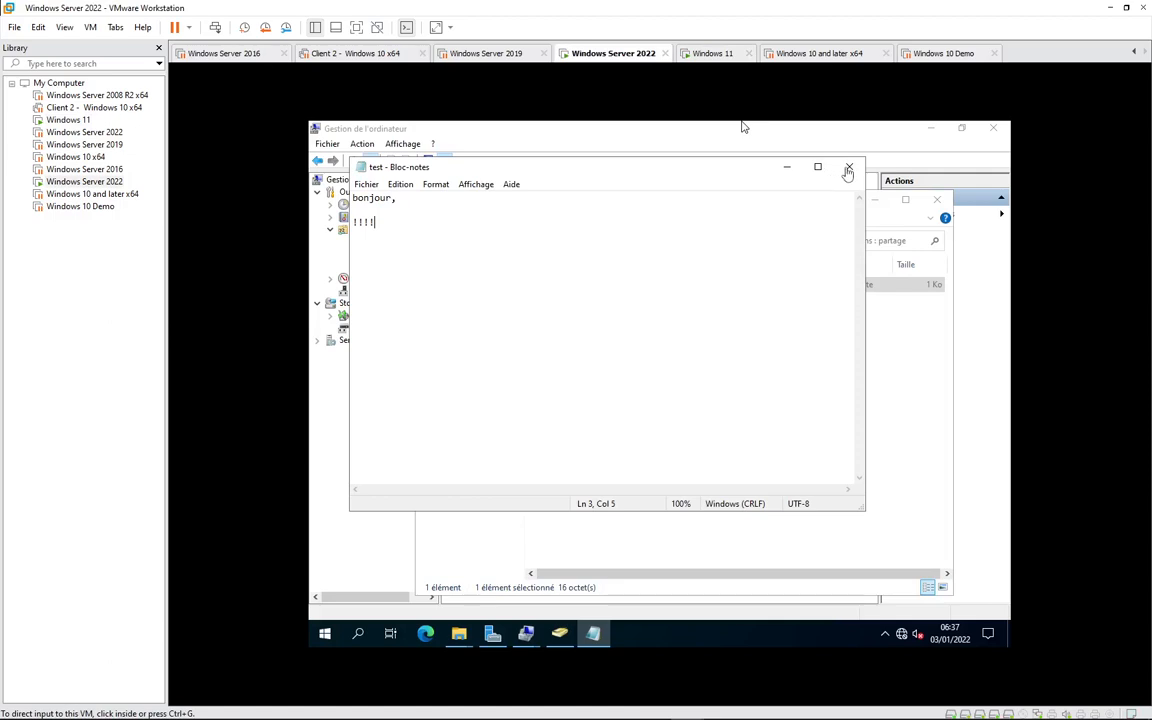
left_click(492, 299)
key("Return")
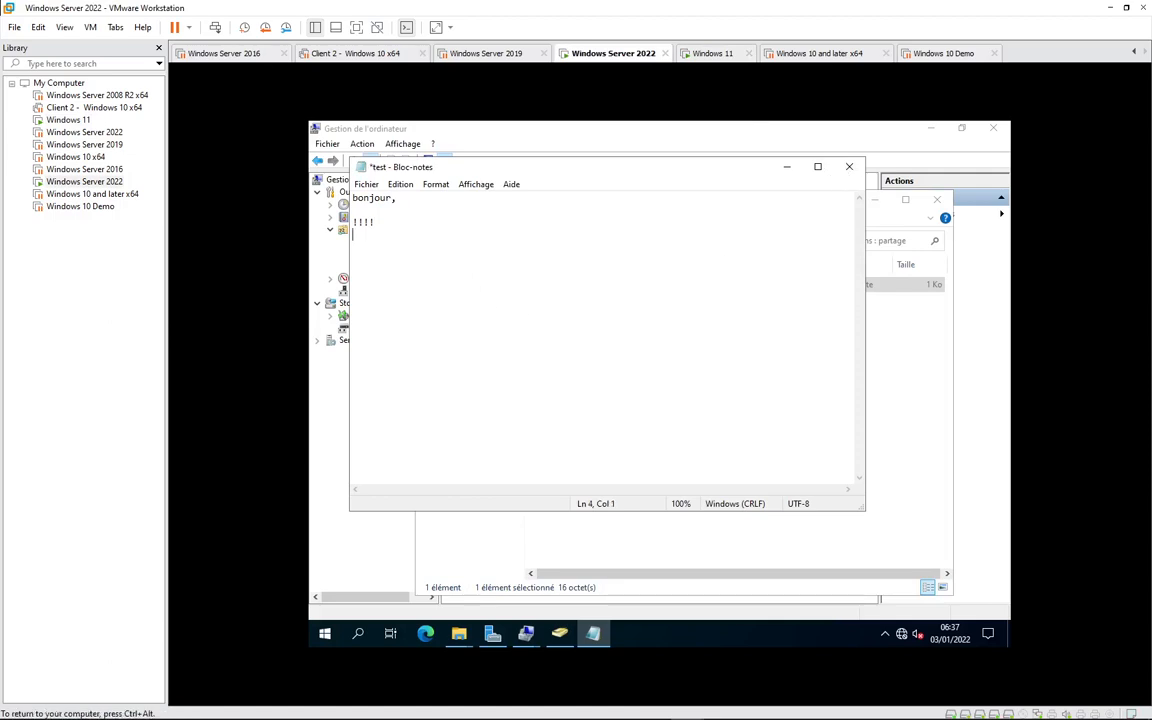
type("gfkgfjkgf")
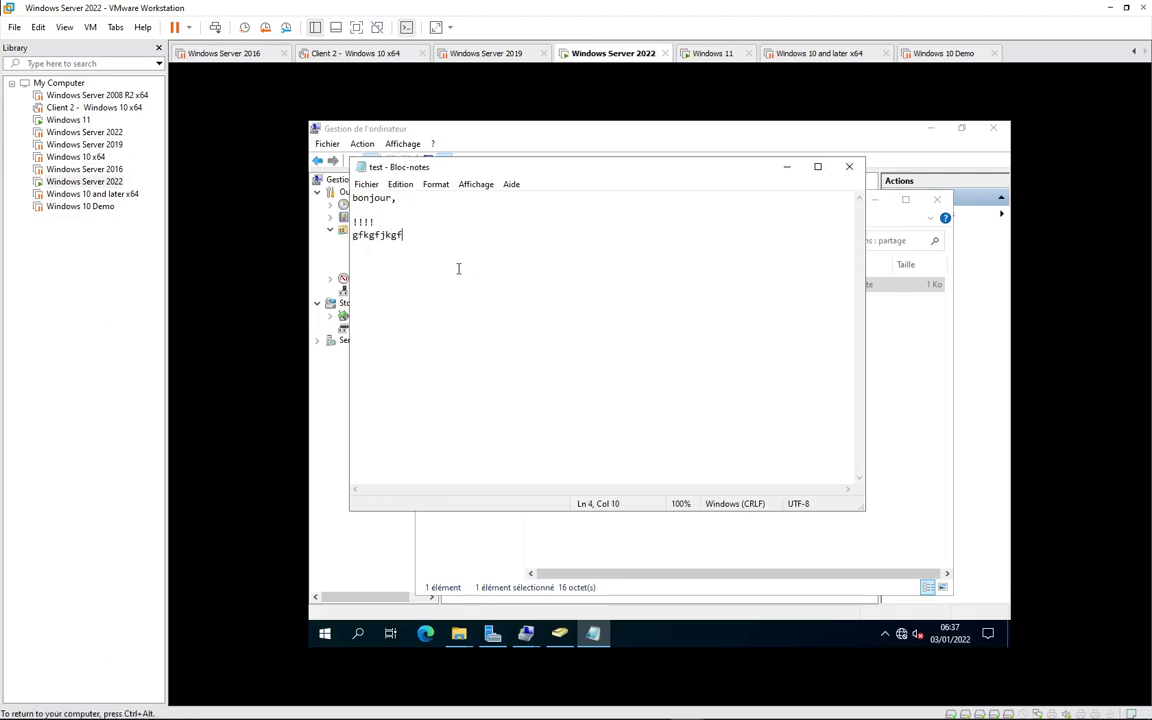
left_click(848, 169)
- On Windows 11, check the share Sessions and Open Files lists
left_click(700, 54)
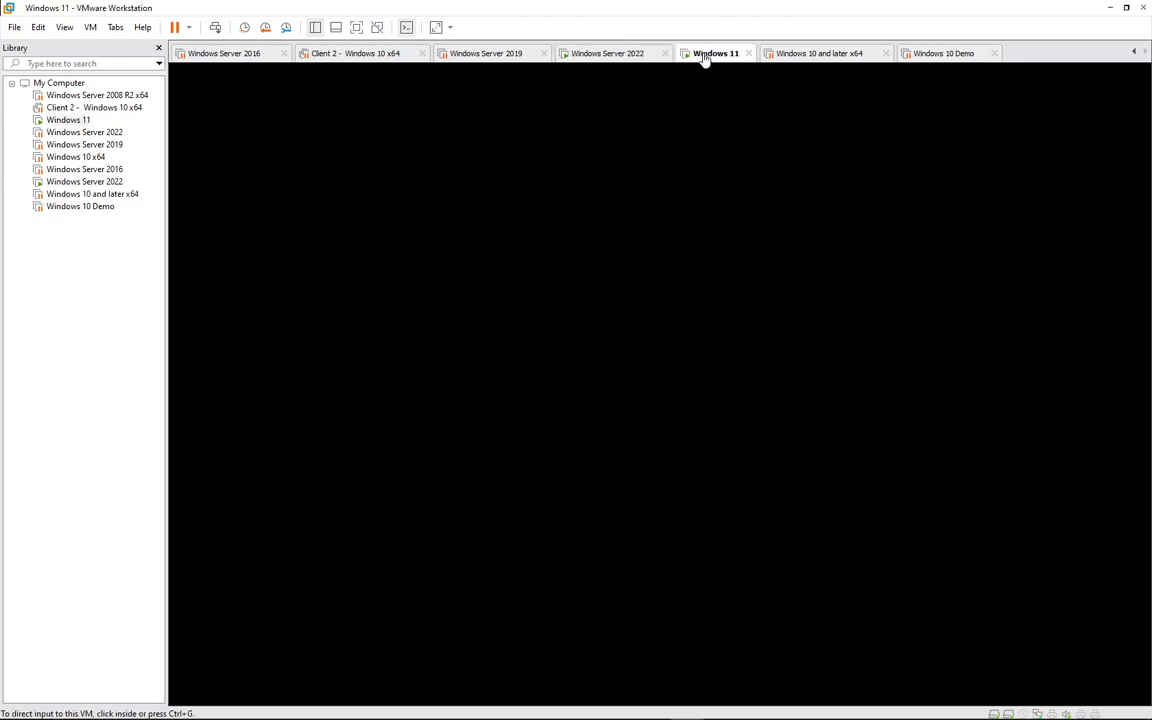
left_click(398, 263)
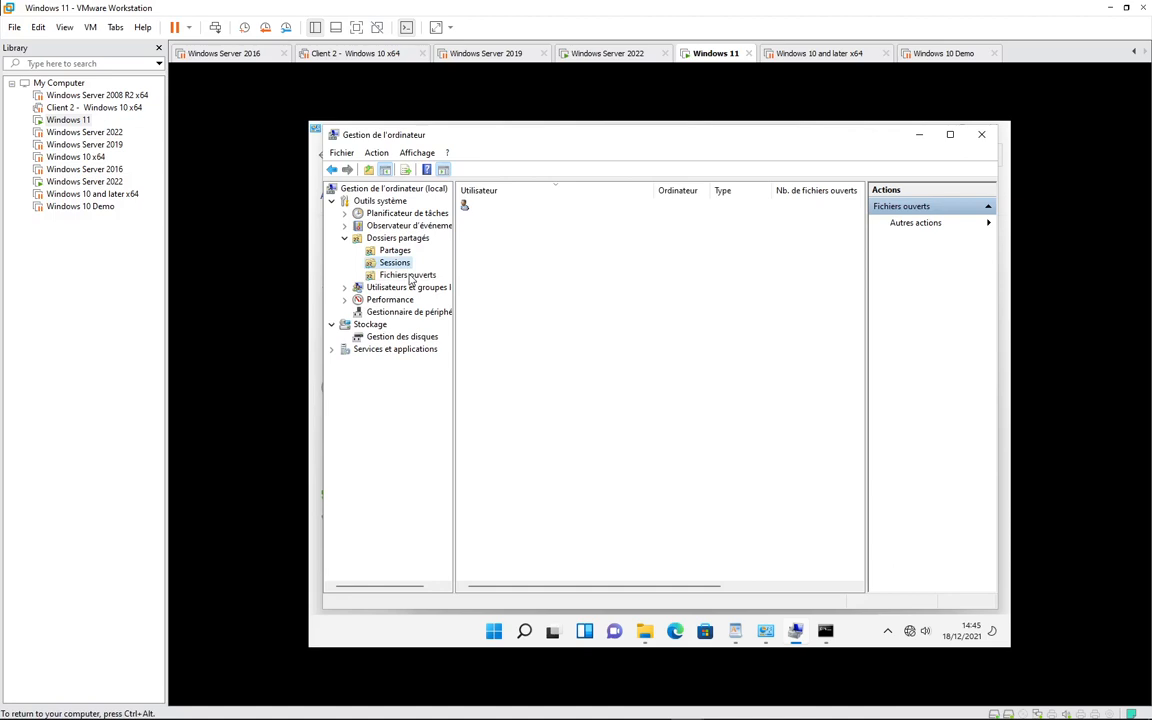
left_click(959, 709)
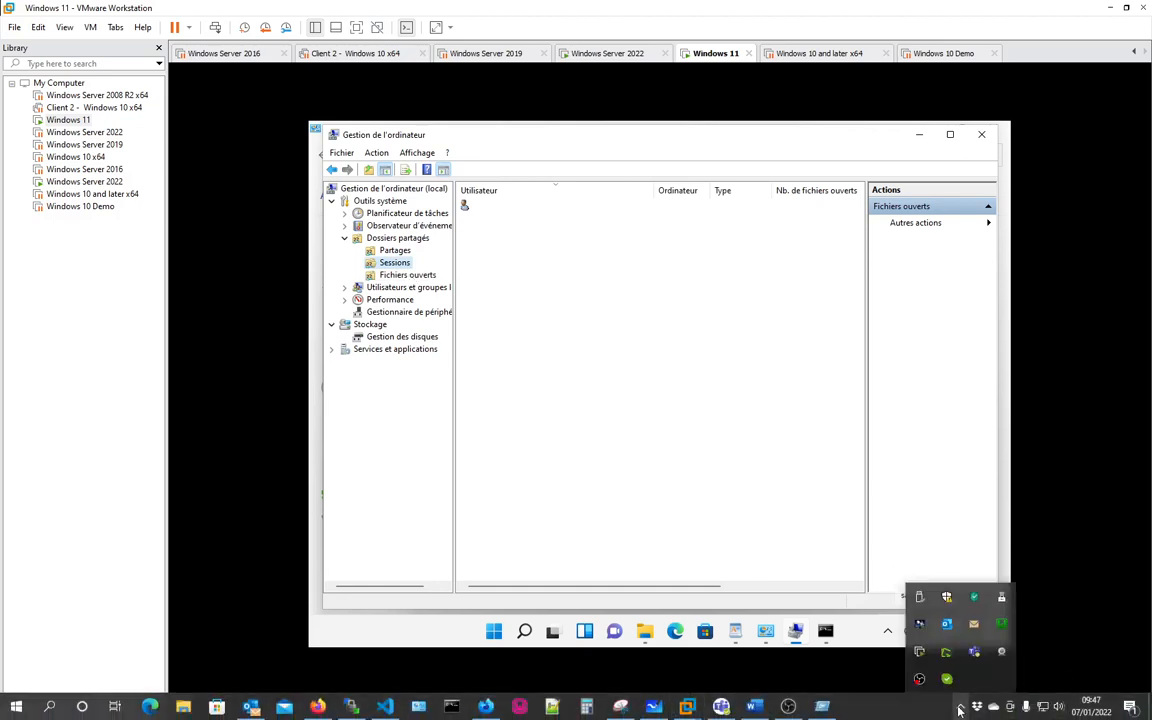
left_click(894, 706)
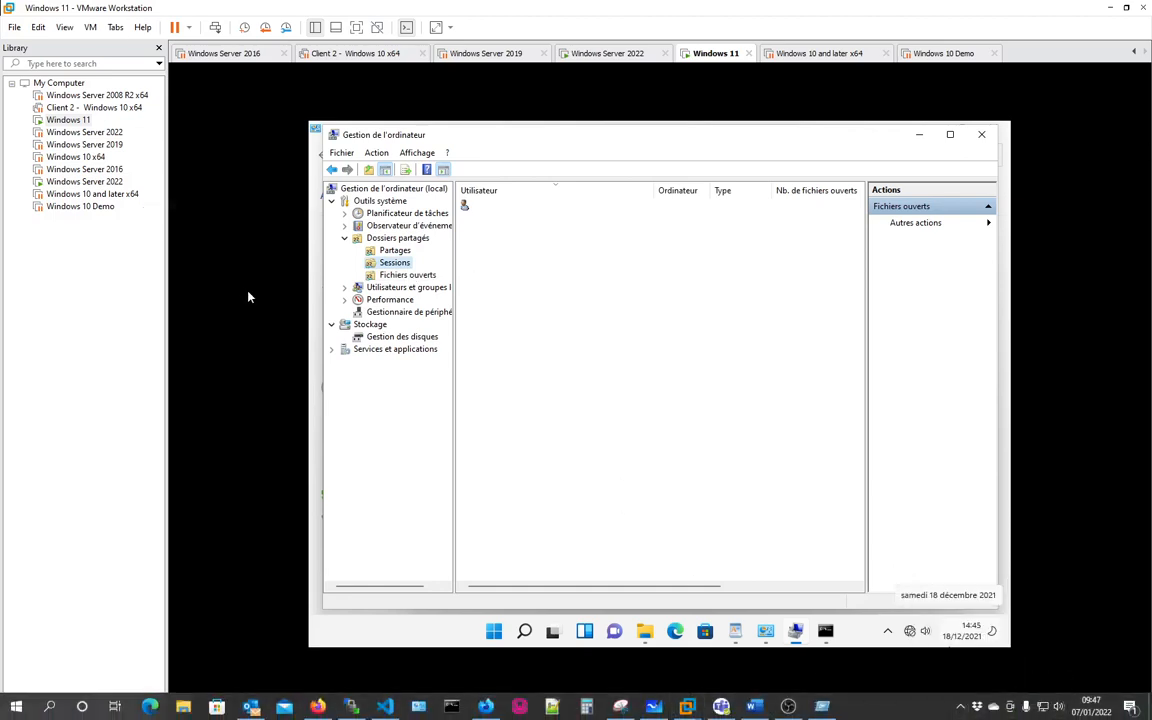
left_click(403, 275)
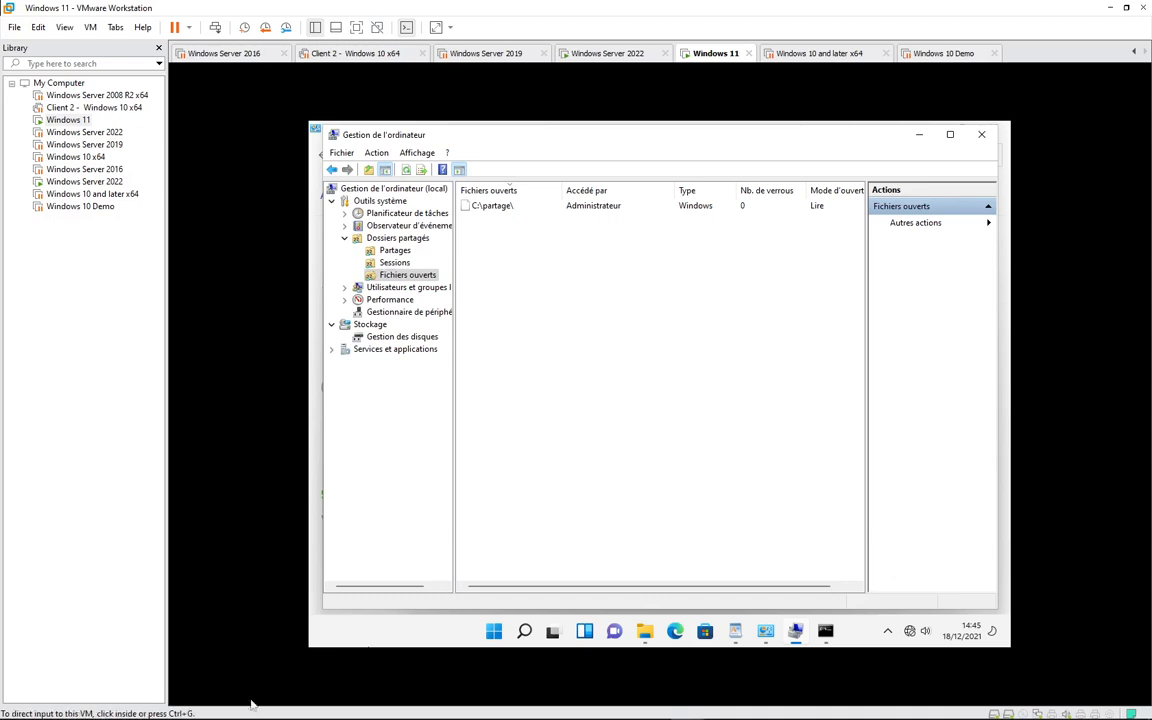
- Close the server's share window, check its sessions, and return to Windows 11
left_click(612, 56)
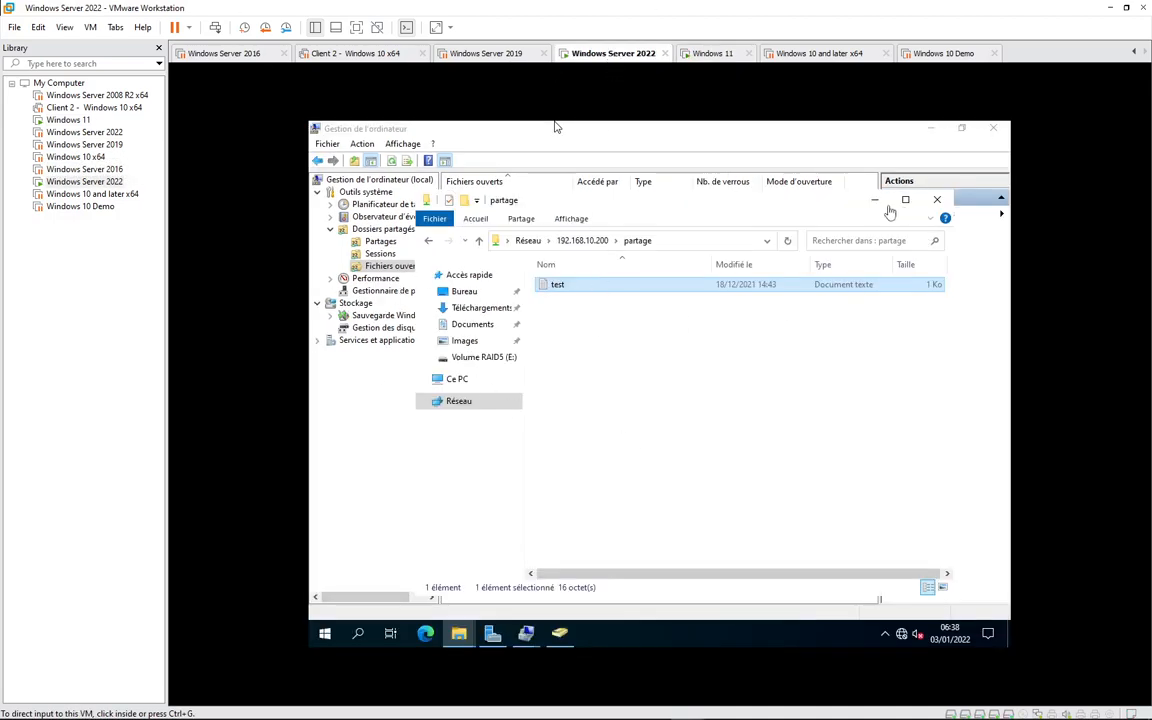
left_click(937, 199)
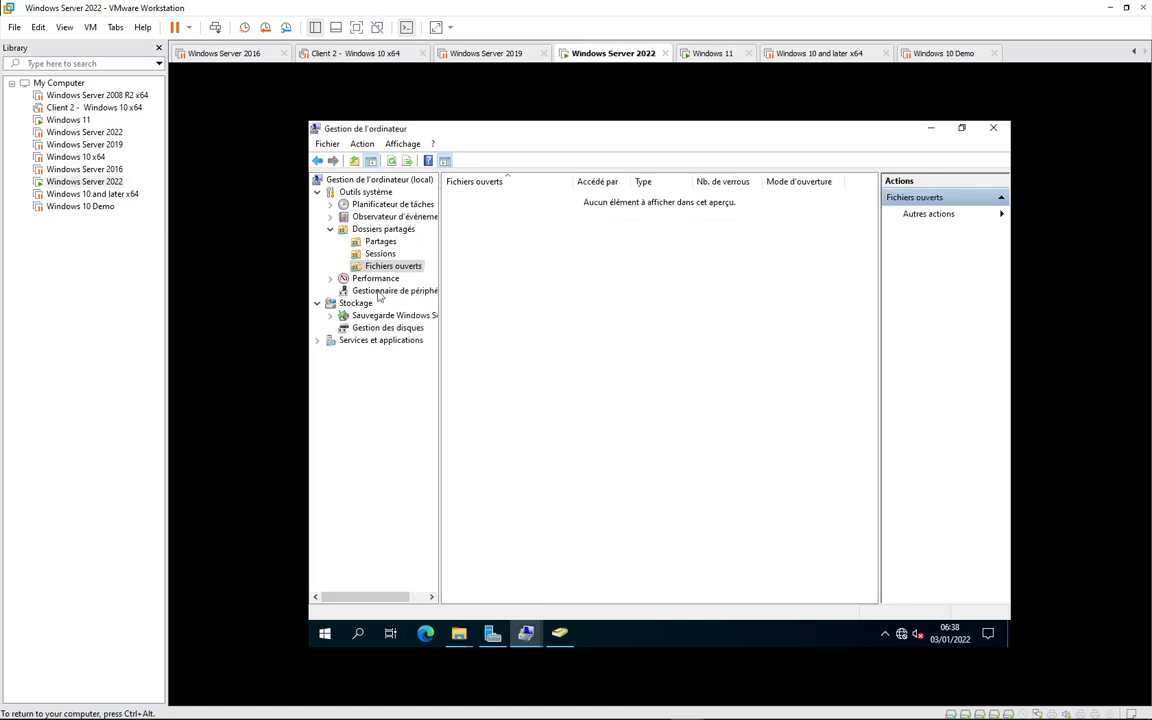
left_click(380, 254)
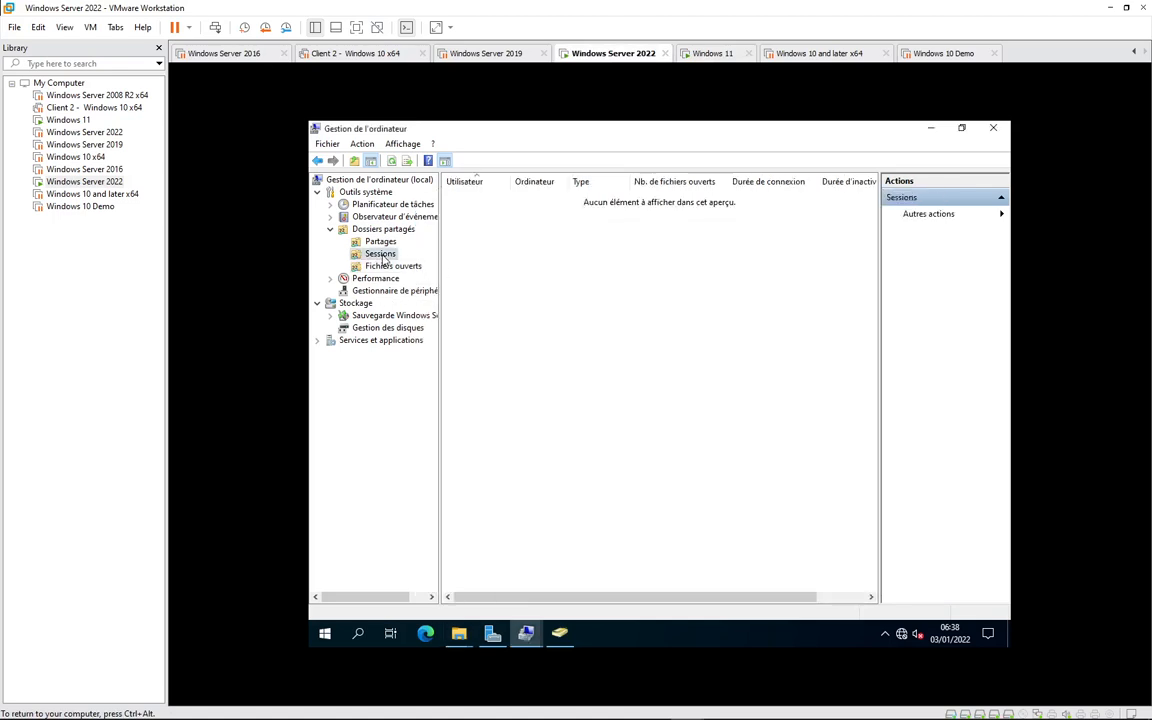
left_click(710, 55)
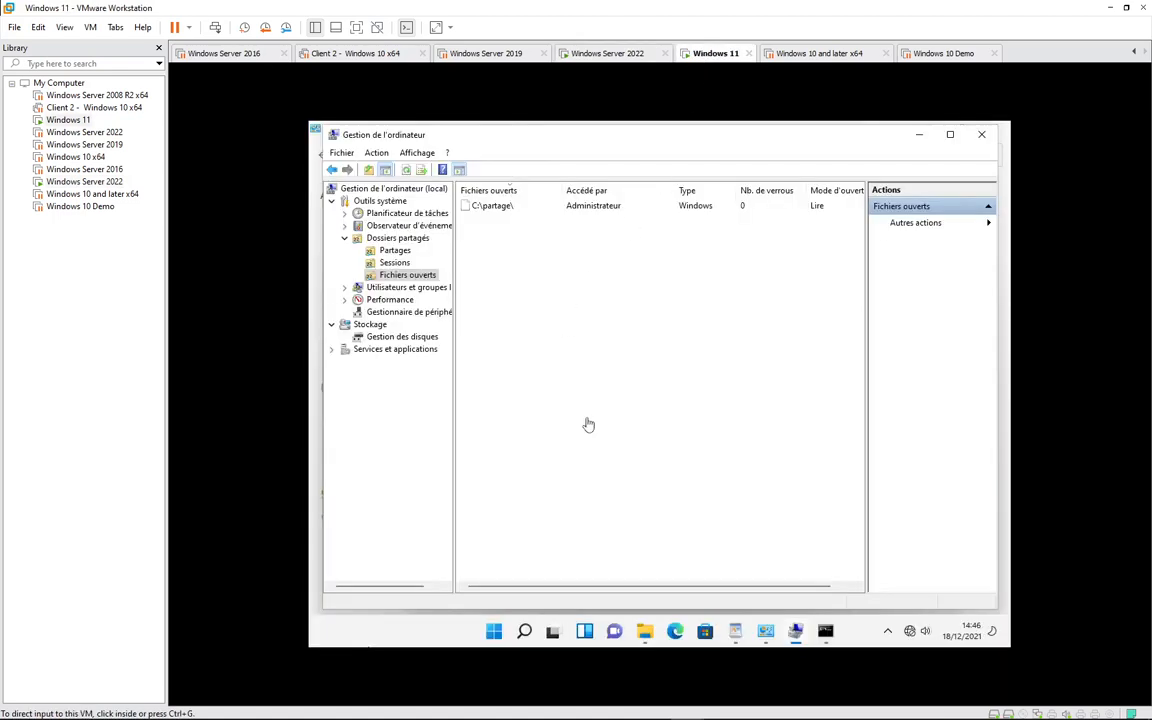
- In the Windows 11 VM, enter the domain user's network credentials for 192.168.10.253
key("super+r")
key("Return")
left_click(598, 488)
key("super+r")
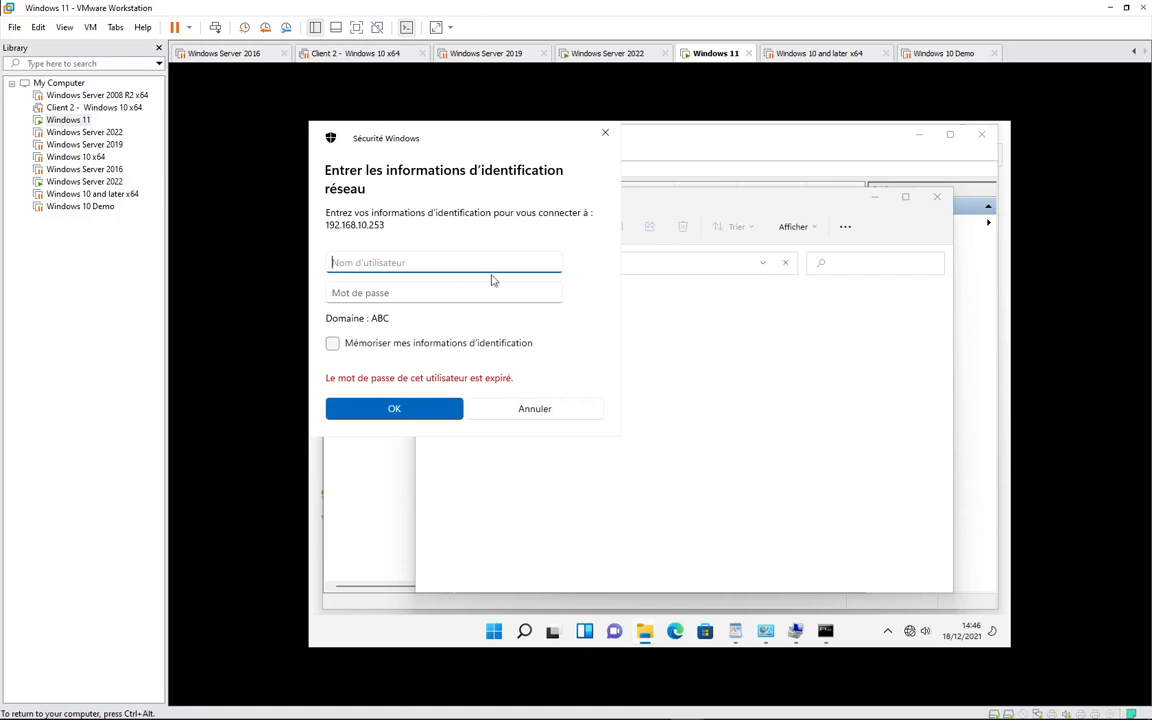
type("user1")
key("Tab")
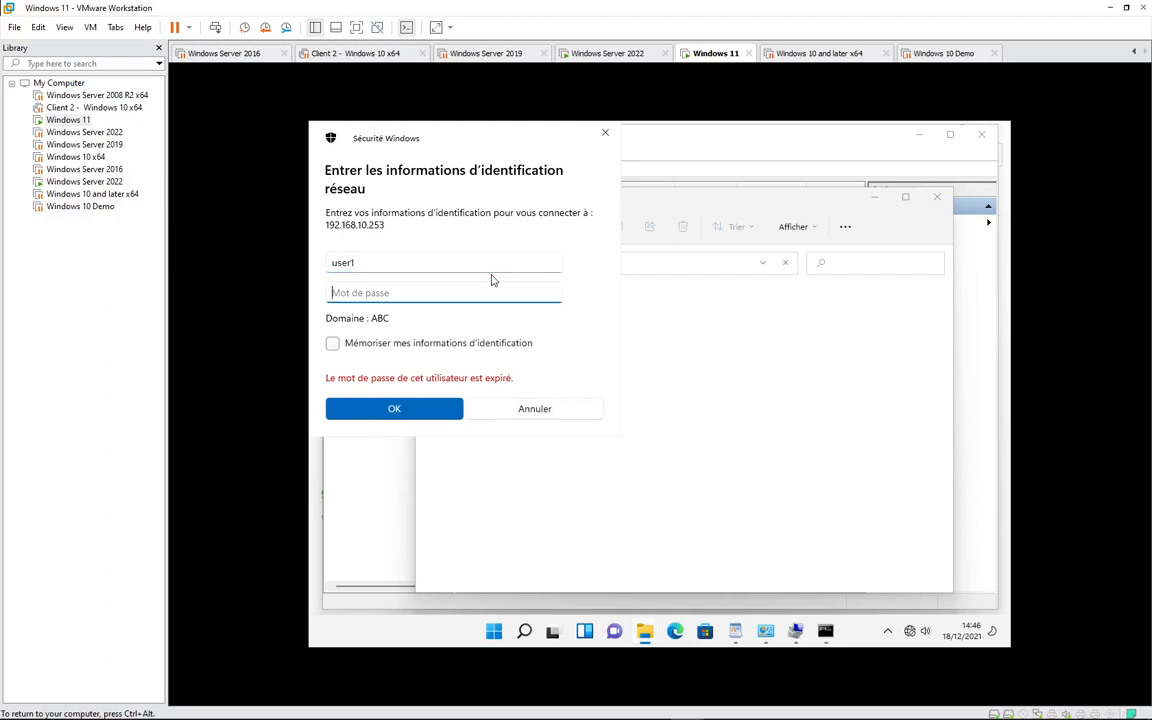
type("••••••••")
key("Return")
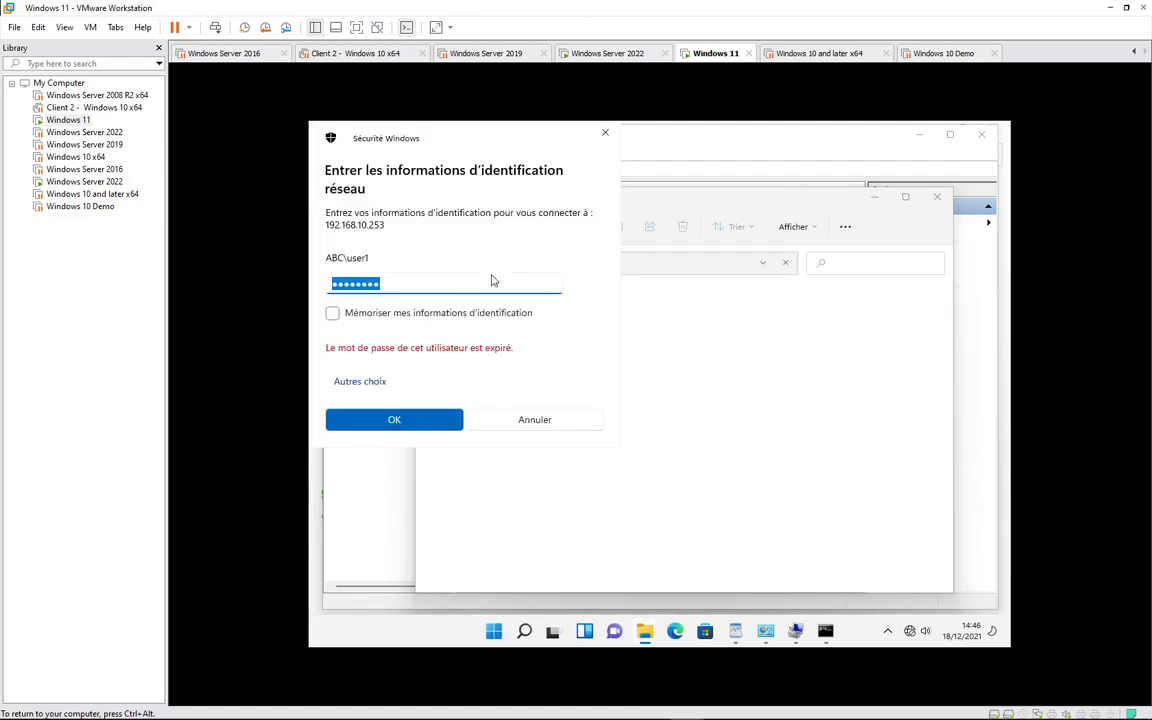
- Retry the password, then cancel the expired-password prompt and open the Start menu
type("•••")
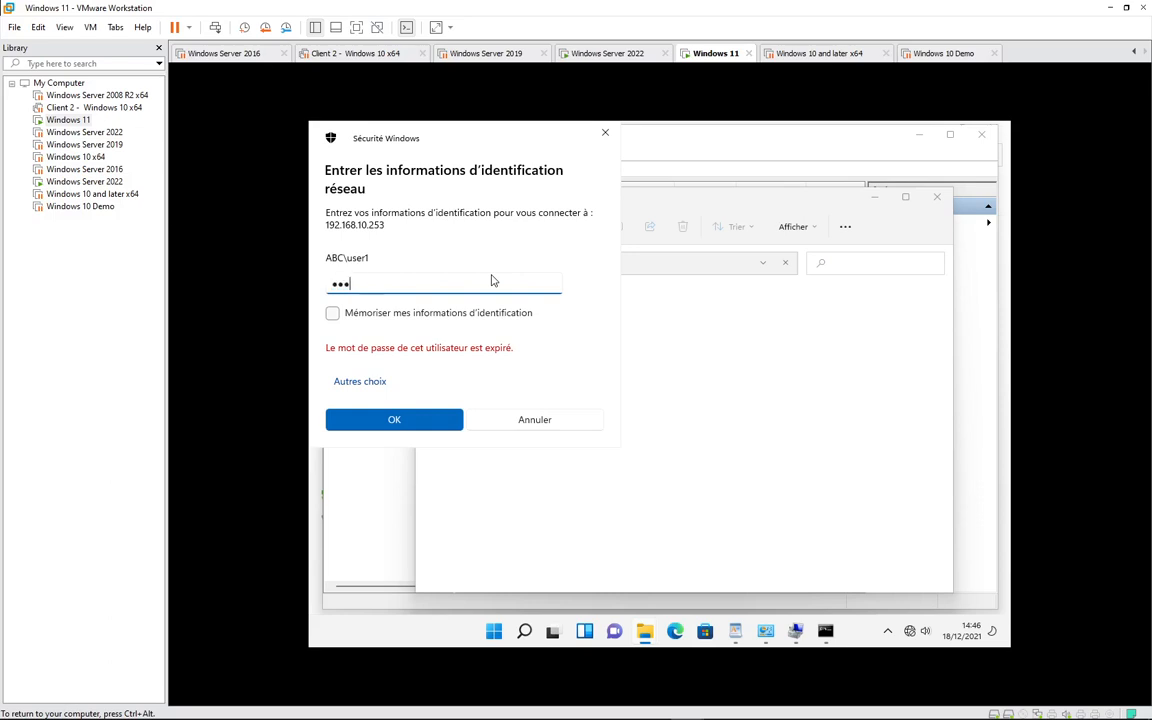
type("•••••")
key("Return")
left_click(538, 428)
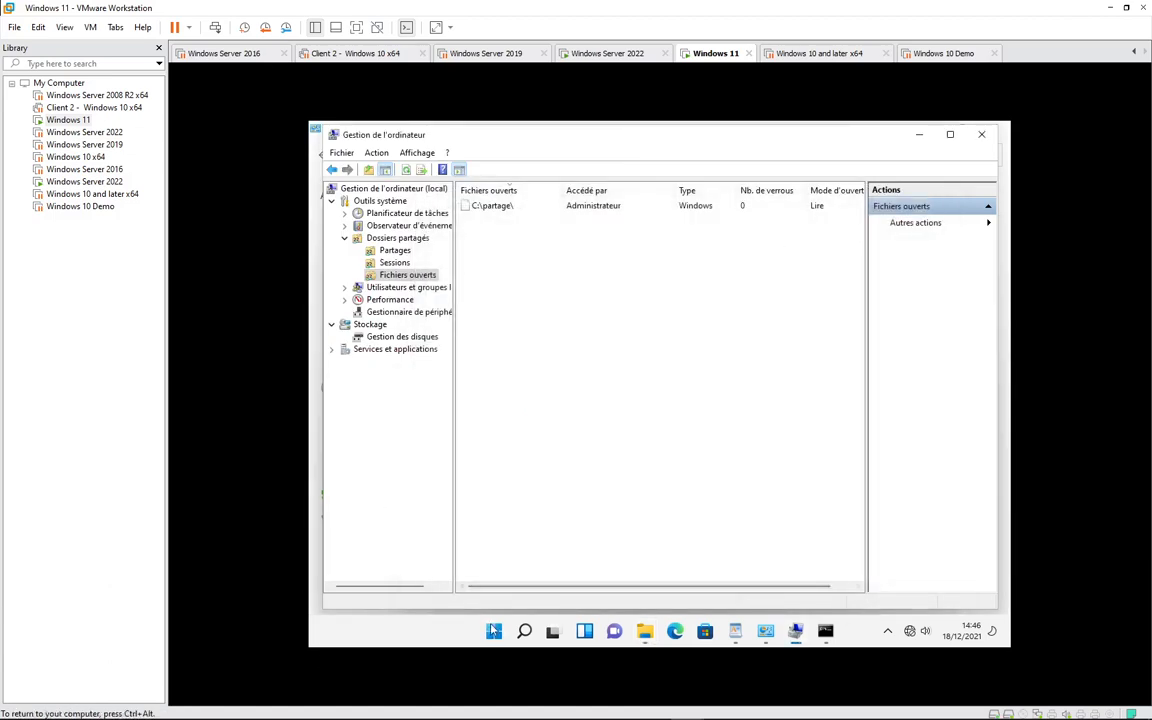
left_click(494, 632)
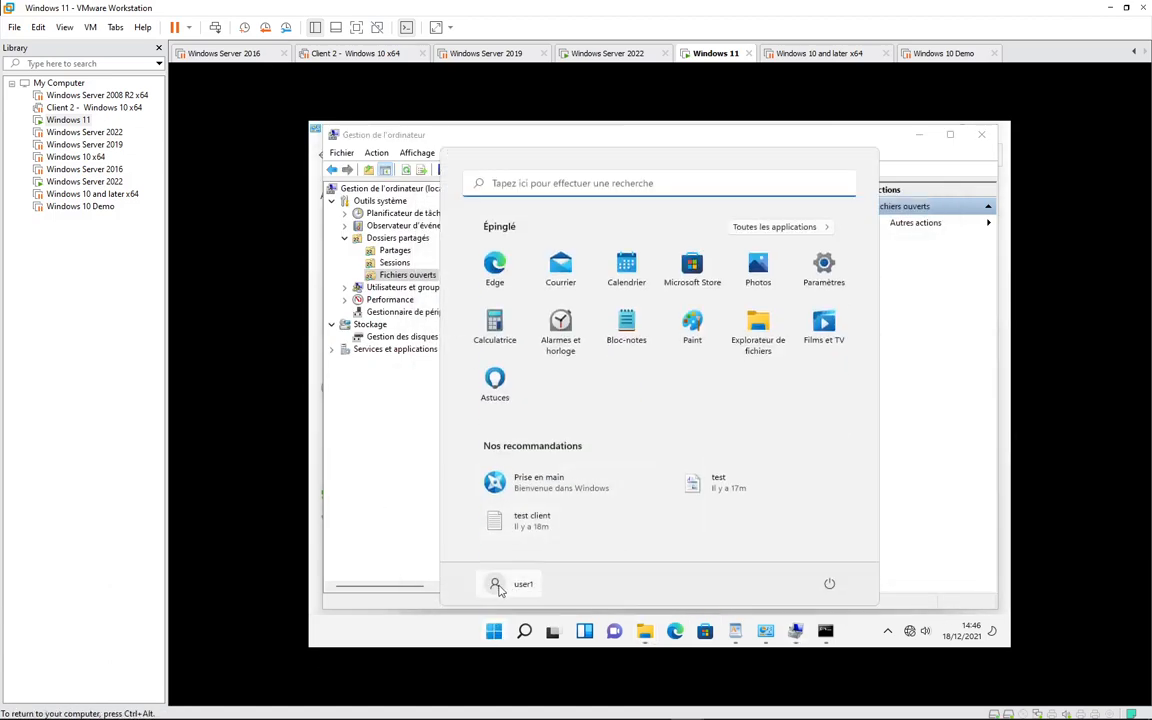
- Sign the domain user out of Windows 11, forcing sign-out despite open apps
left_click(496, 587)
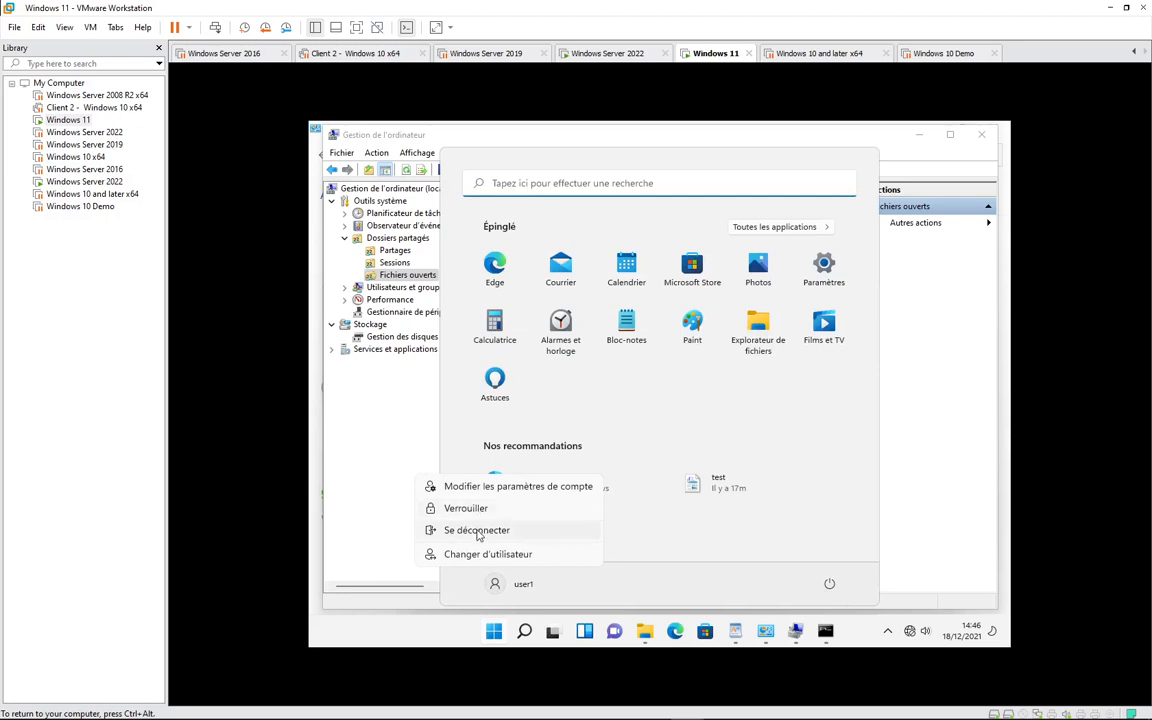
left_click(478, 531)
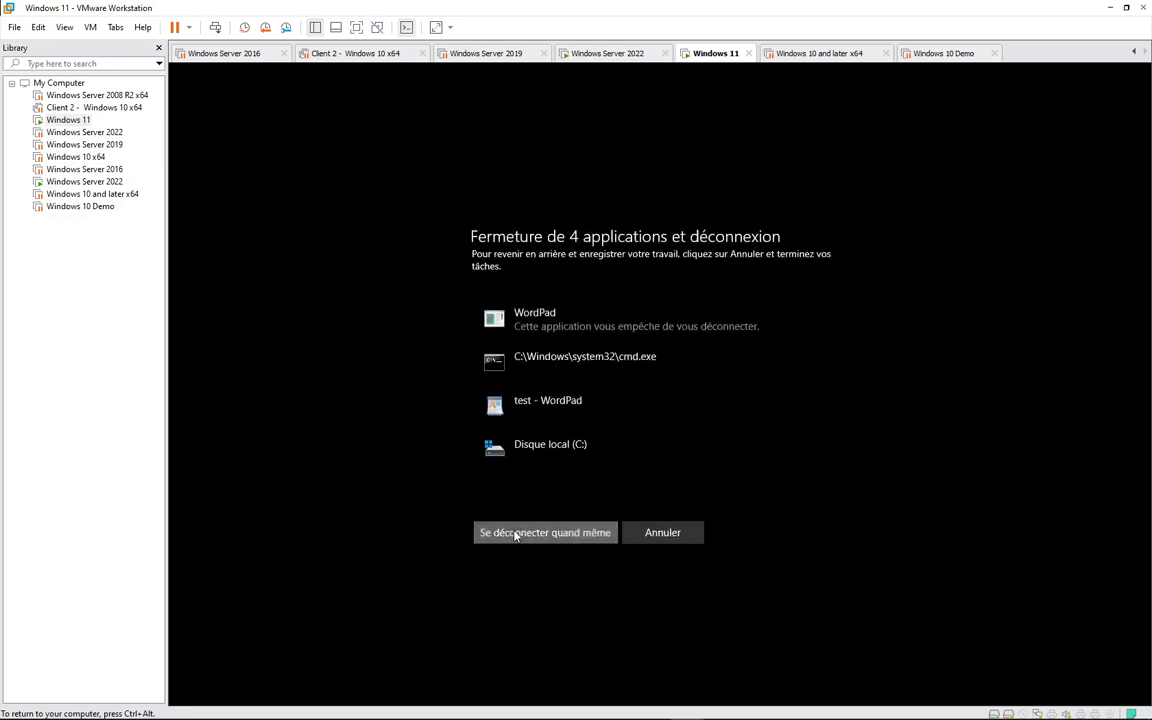
left_click(516, 536)
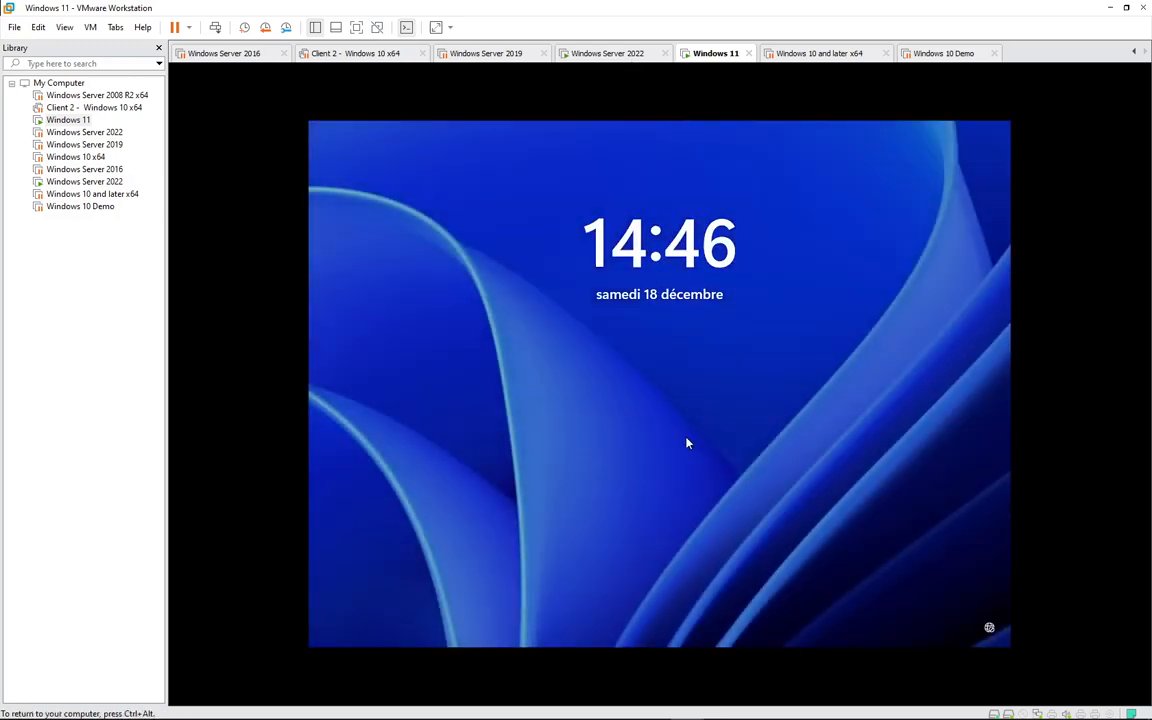
left_click(687, 443)
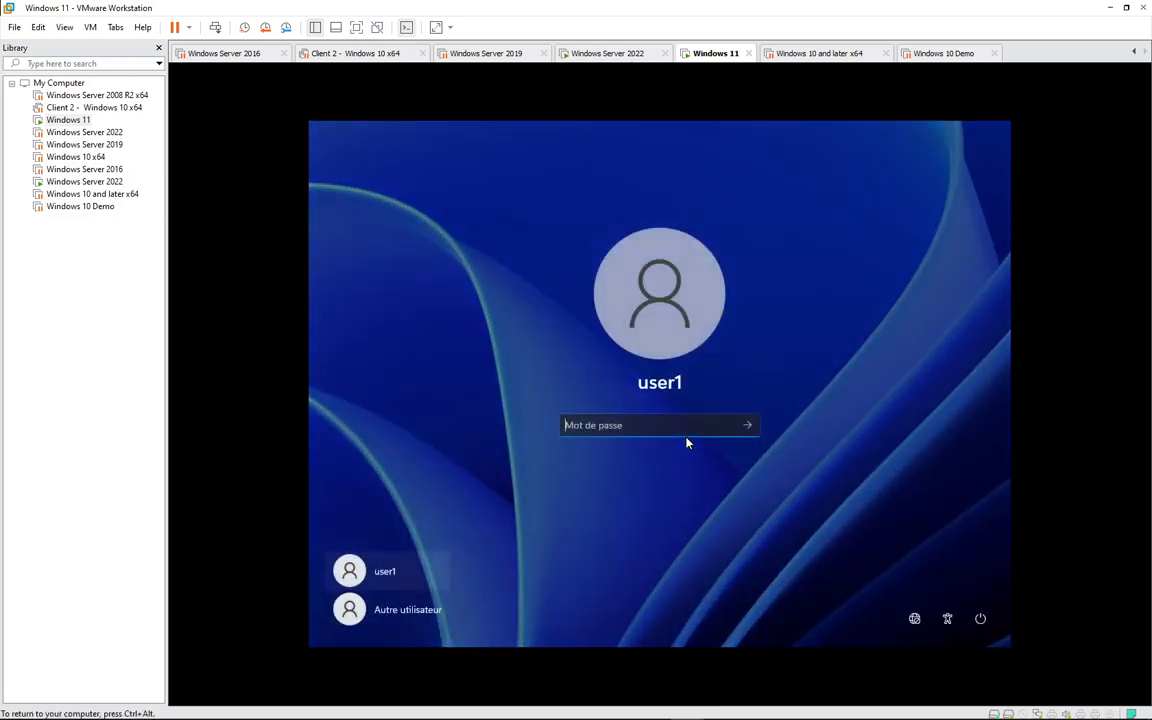
- Sign back in and replace the expired password with a new one
type("••••••••")
key("Return")
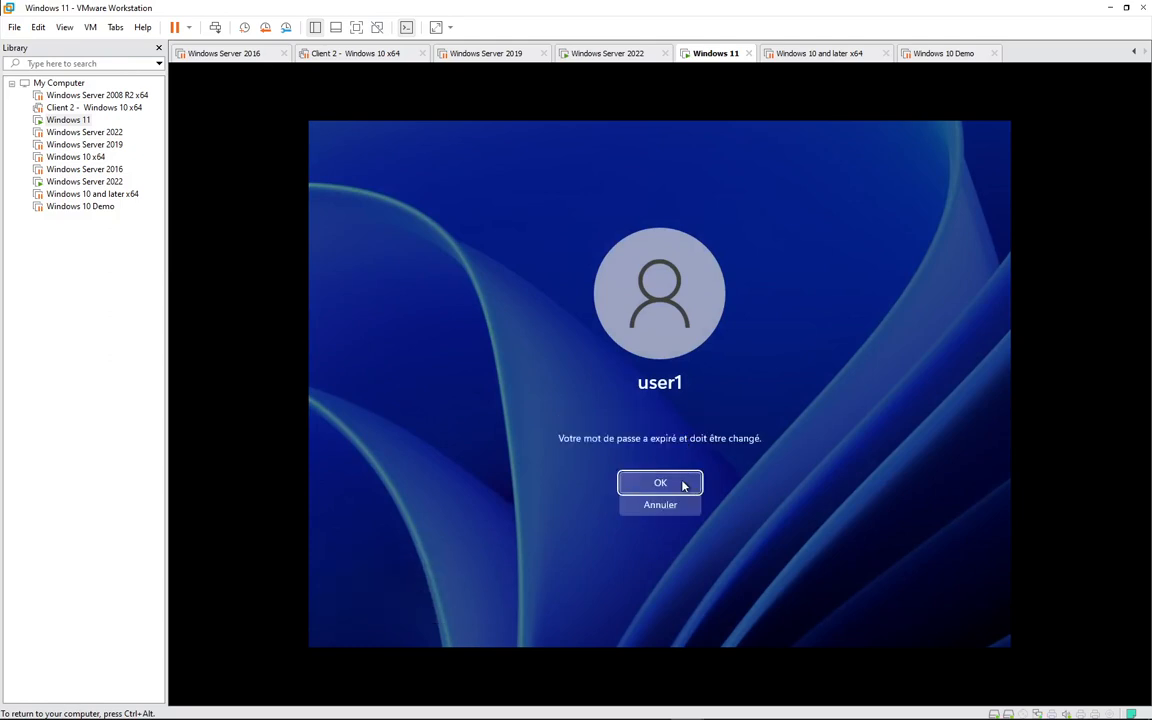
left_click(683, 485)
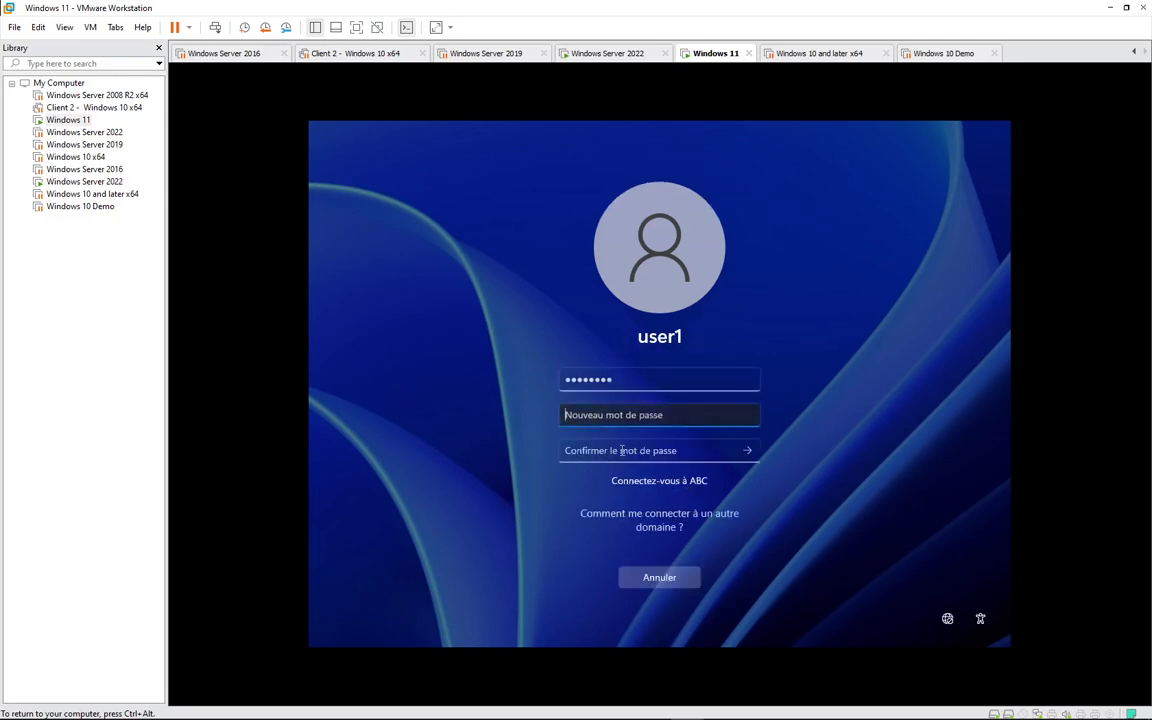
type("••••••••")
key("Tab")
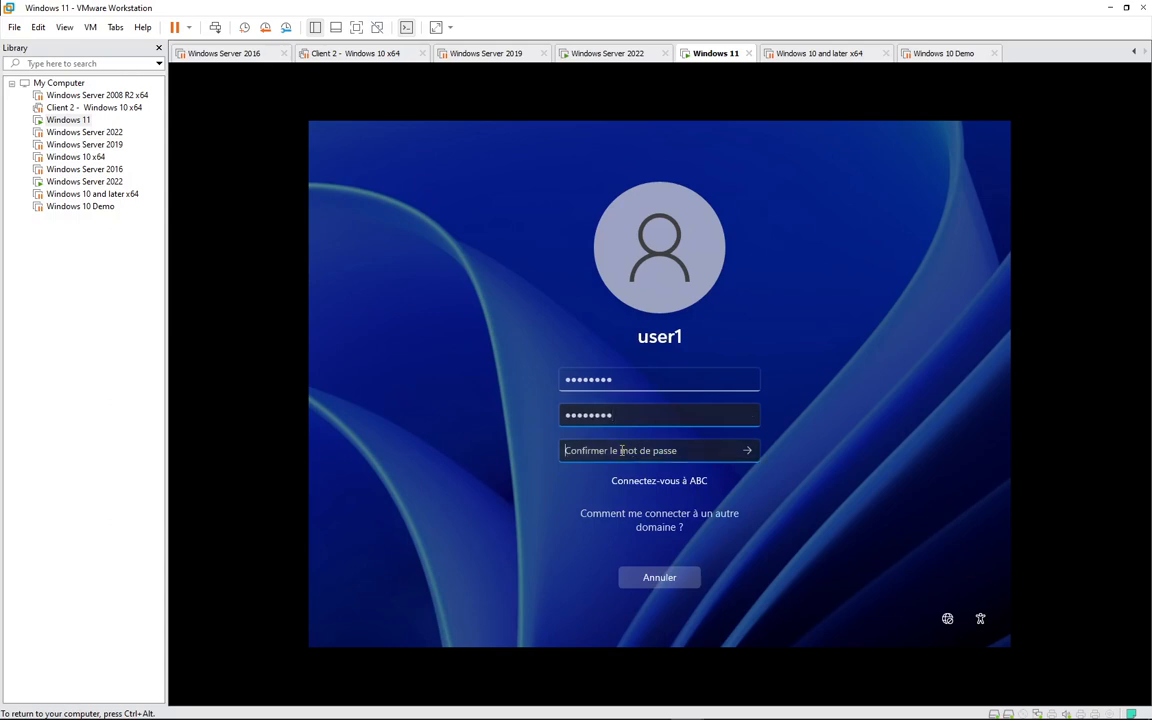
type("••••••••")
key("Return")
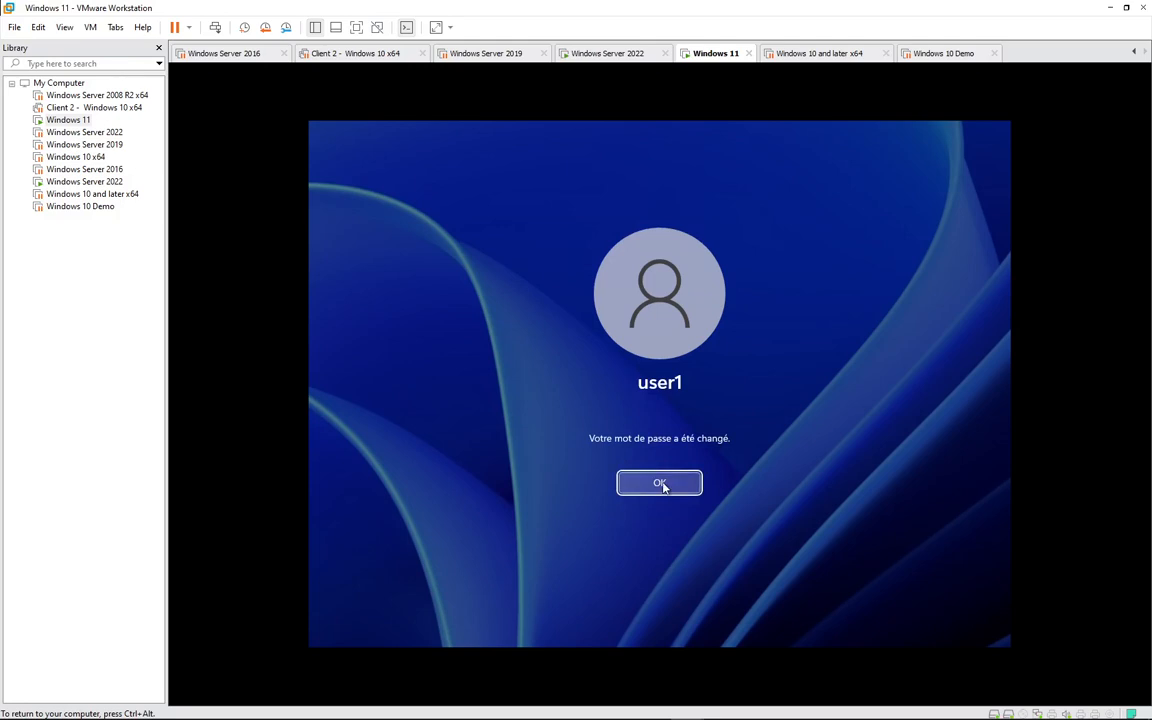
left_click(660, 483)
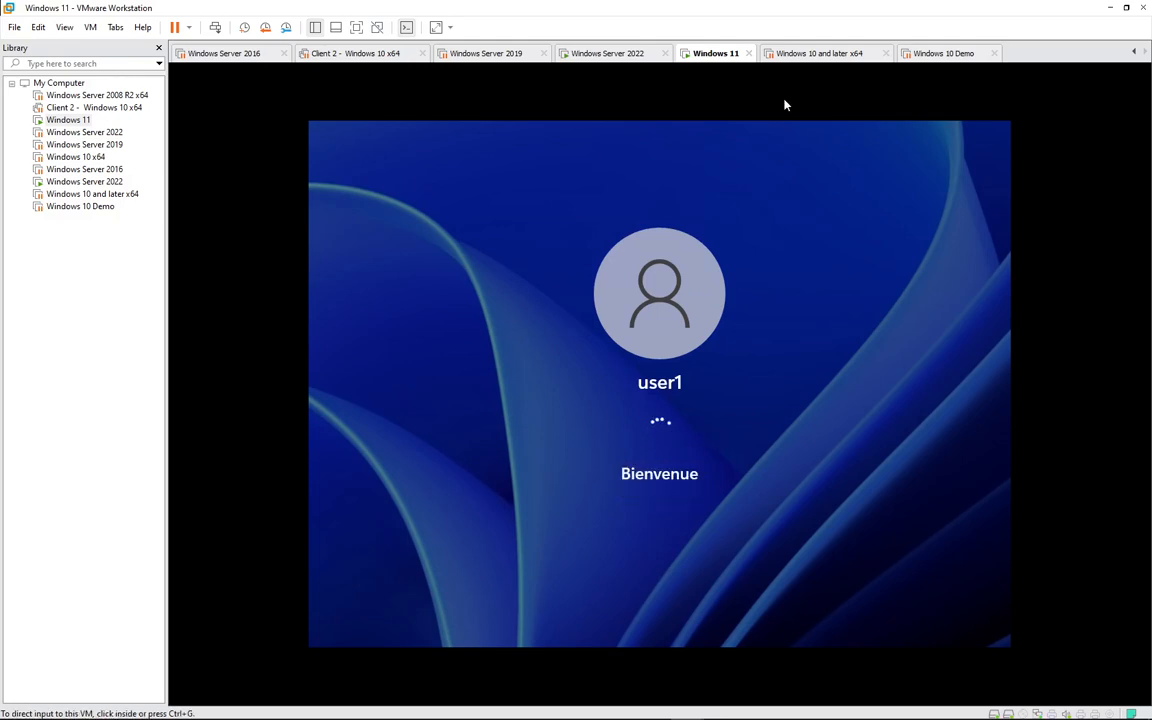
left_click(606, 55)
- Check server sessions, then open the raid5 share at \\192.168.10.253 from Windows 11
left_click(396, 266)
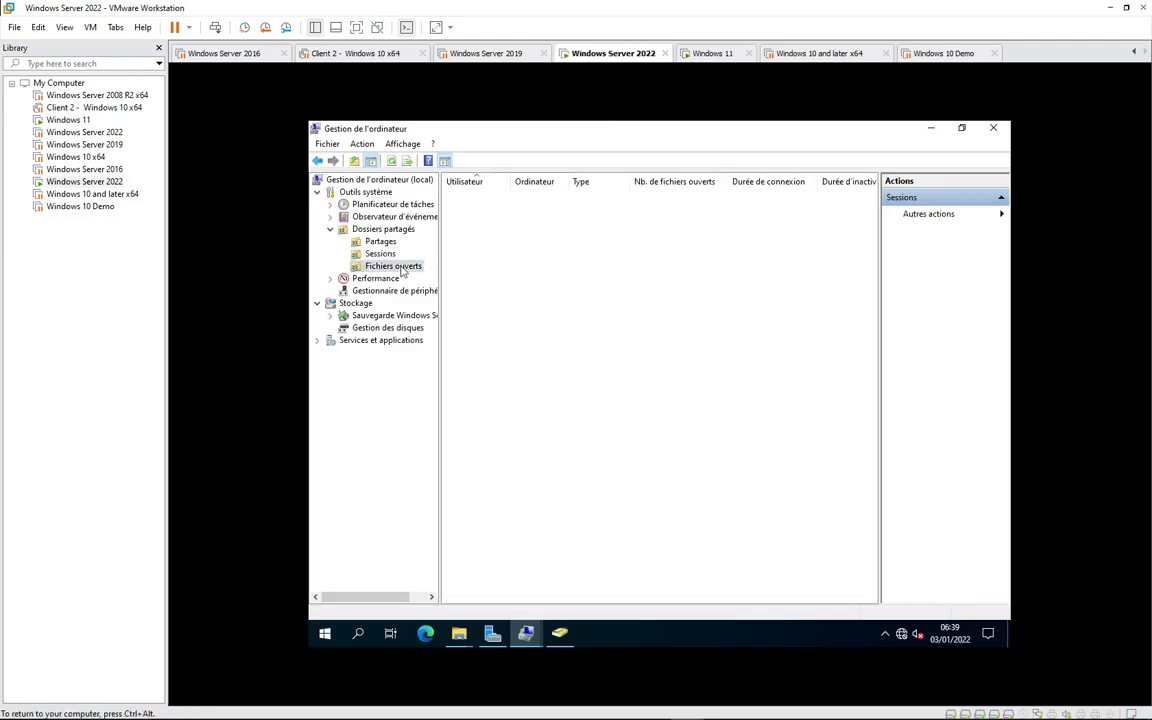
left_click(381, 253)
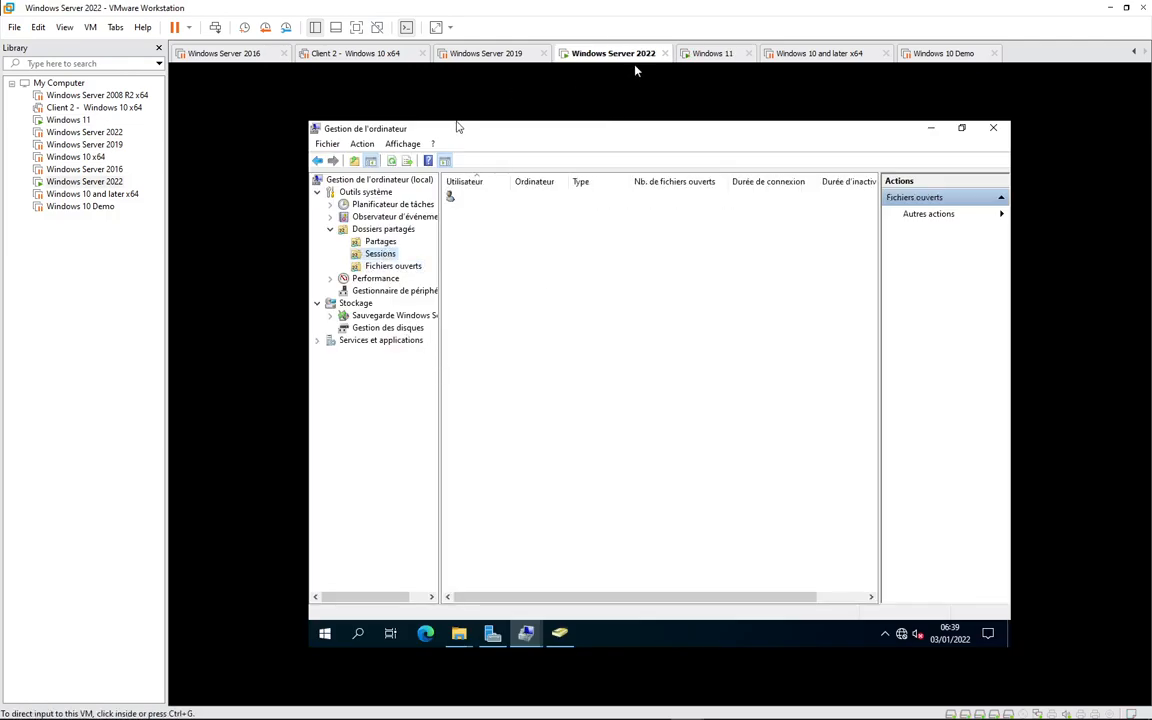
left_click(697, 58)
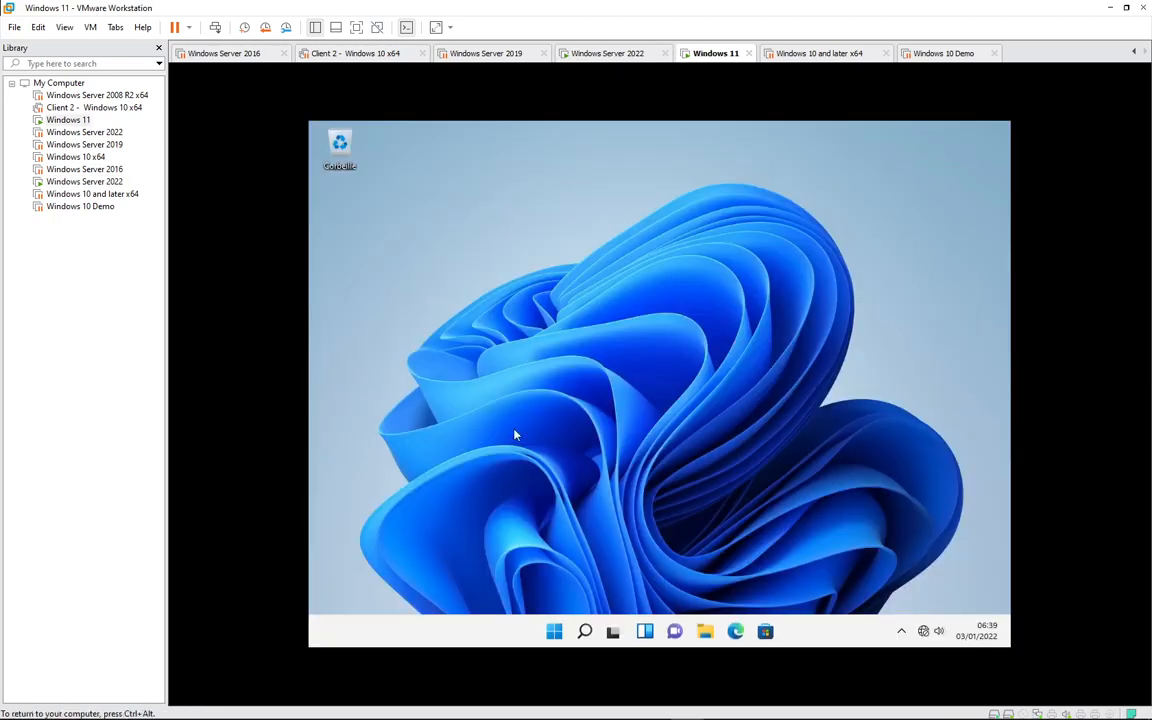
key("super+r")
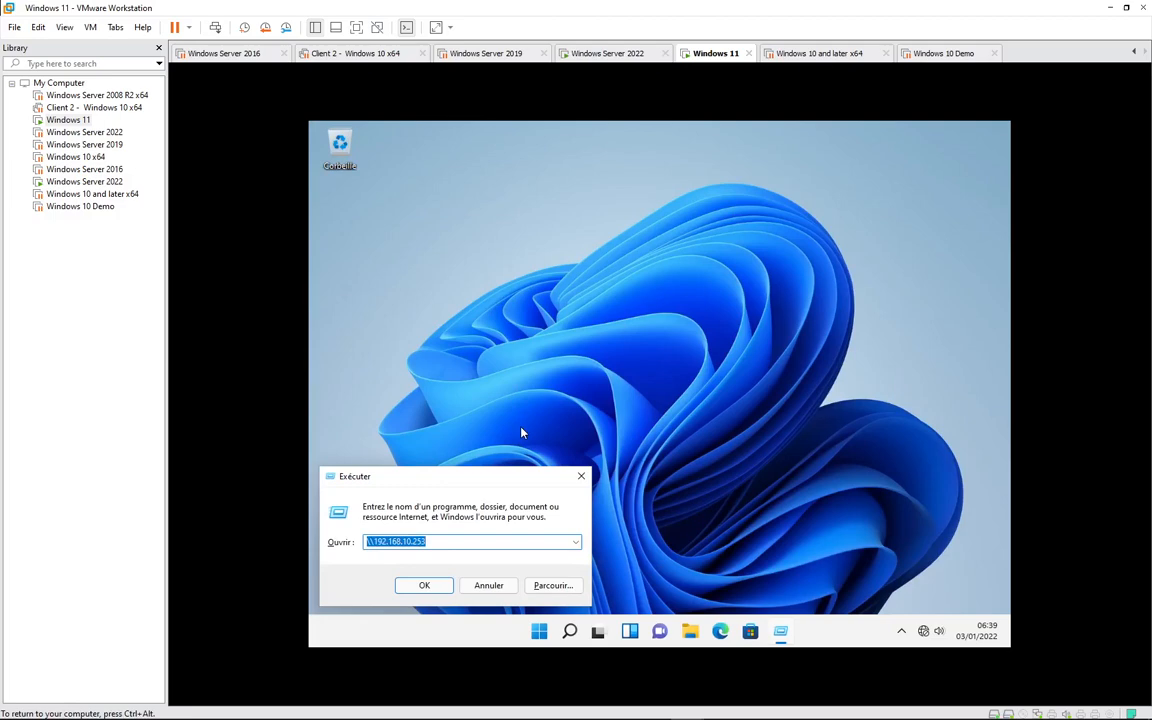
key("Return")
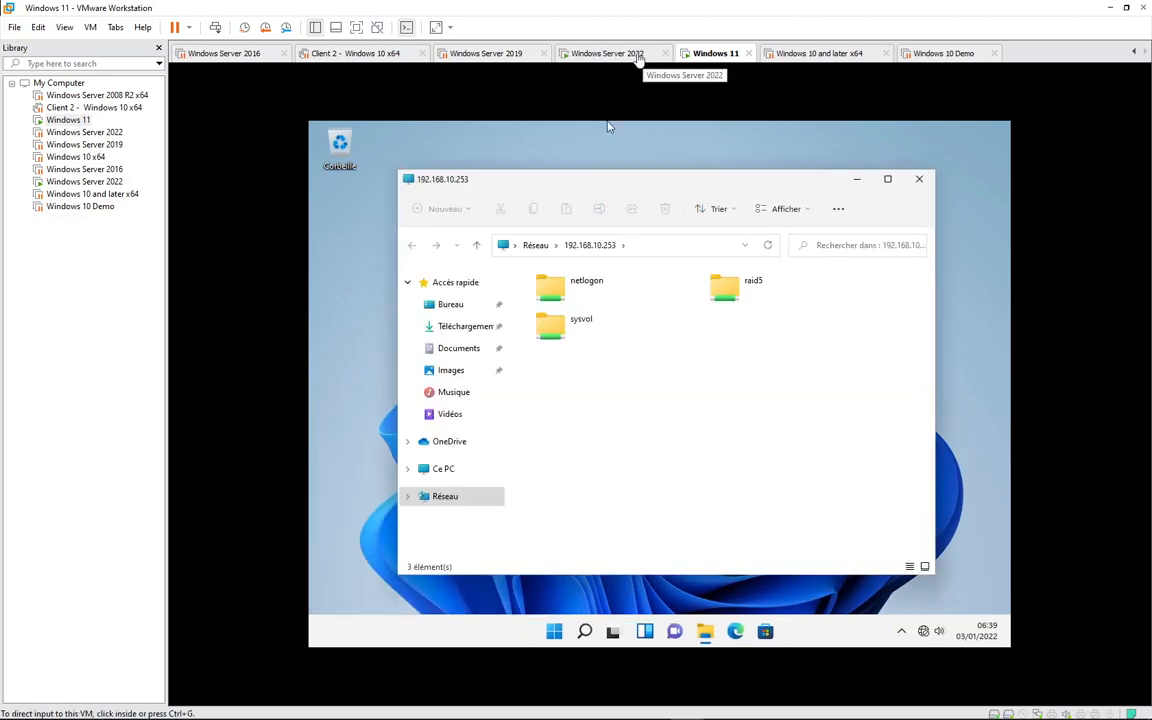
left_click(638, 56)
left_click(712, 53)
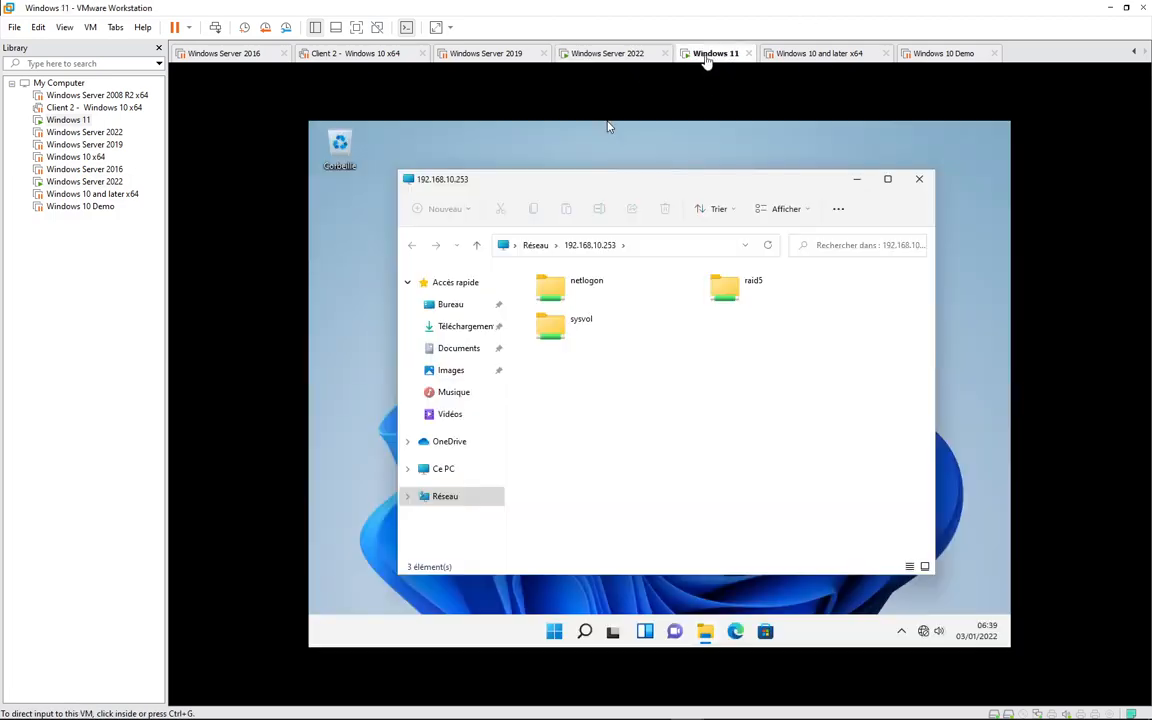
double_click(744, 289)
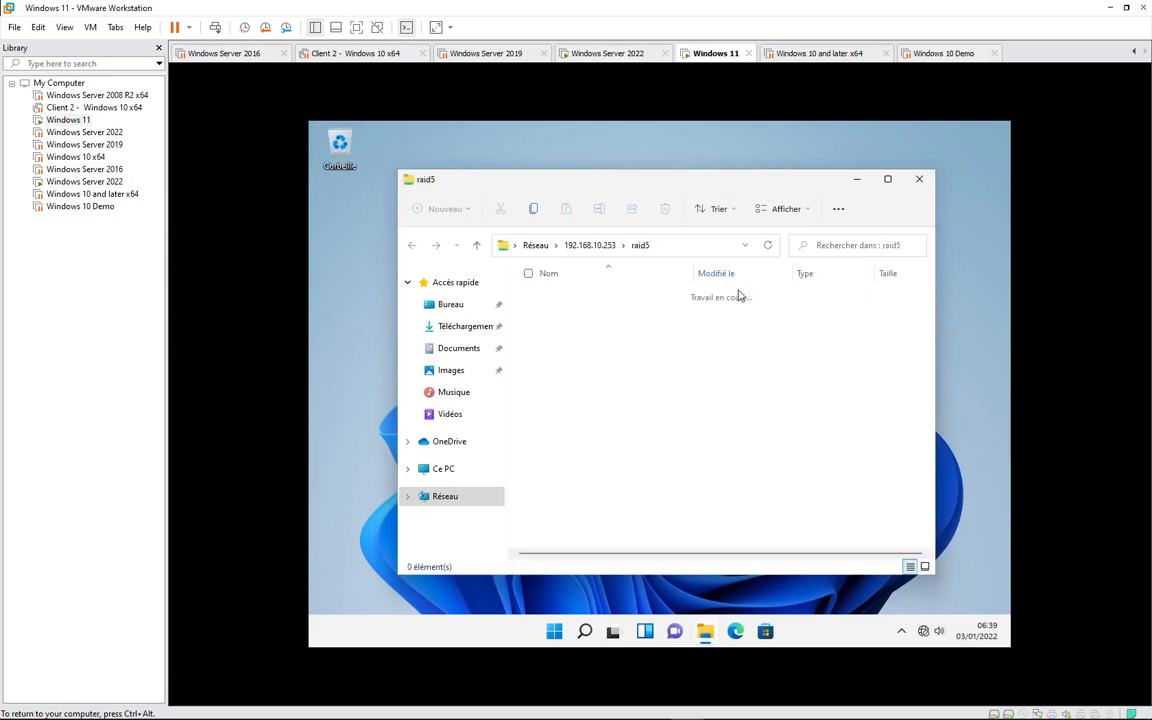
- Return to the Windows Server 2022 VM and release input back to the host
left_click(600, 53)
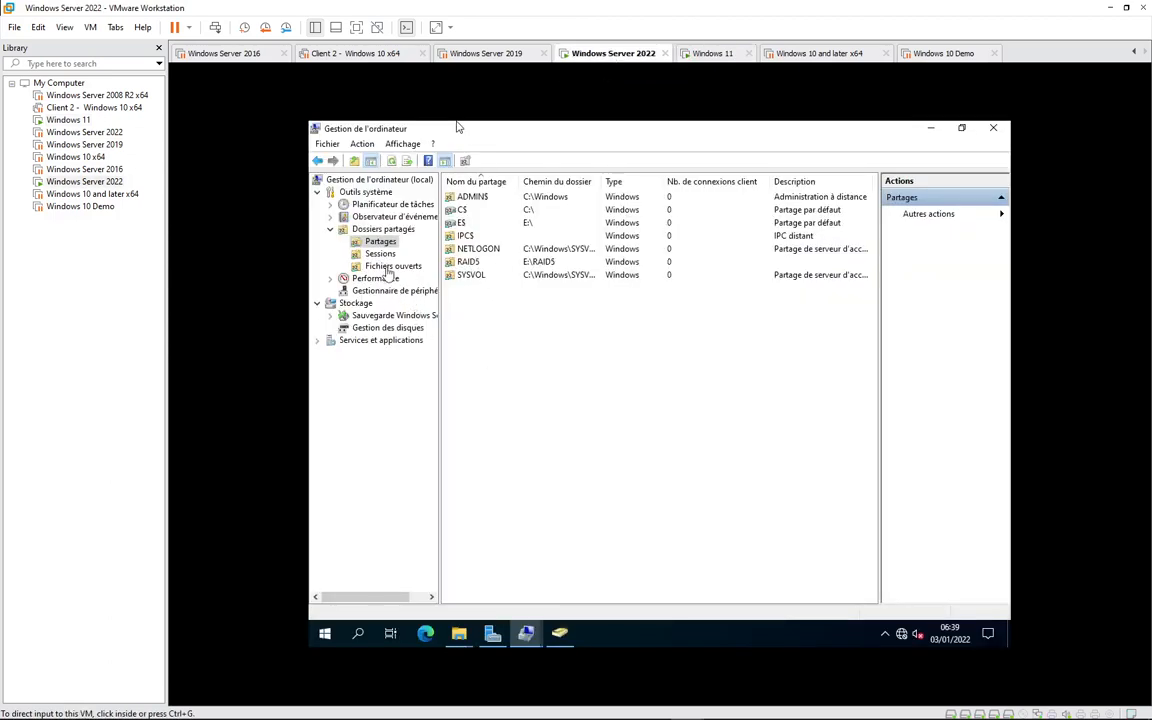
left_click(458, 127)
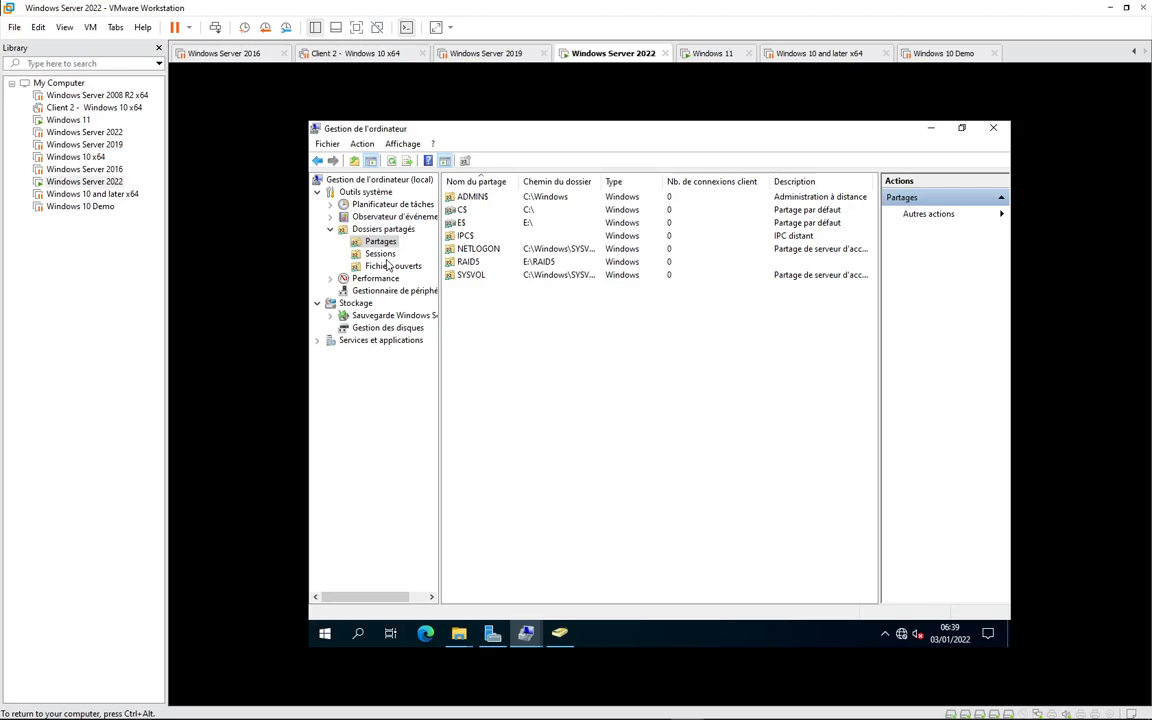
key("ctrl+alt")
mouse_move(1041, 709)
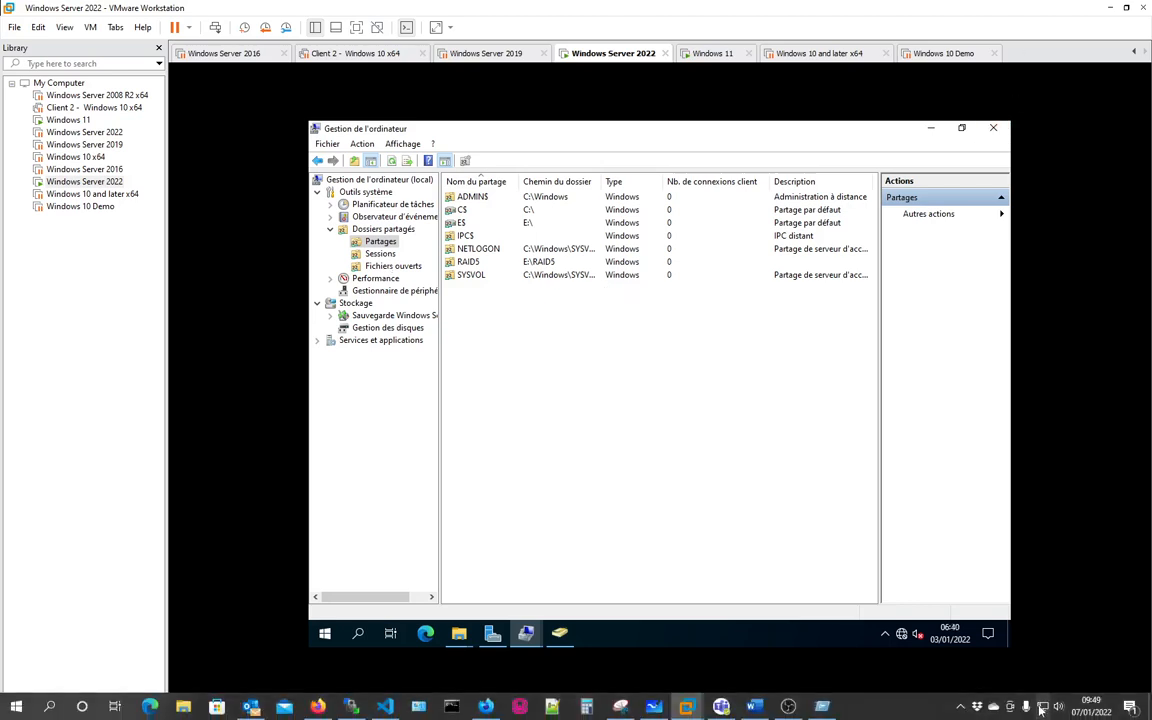
left_click(960, 706)
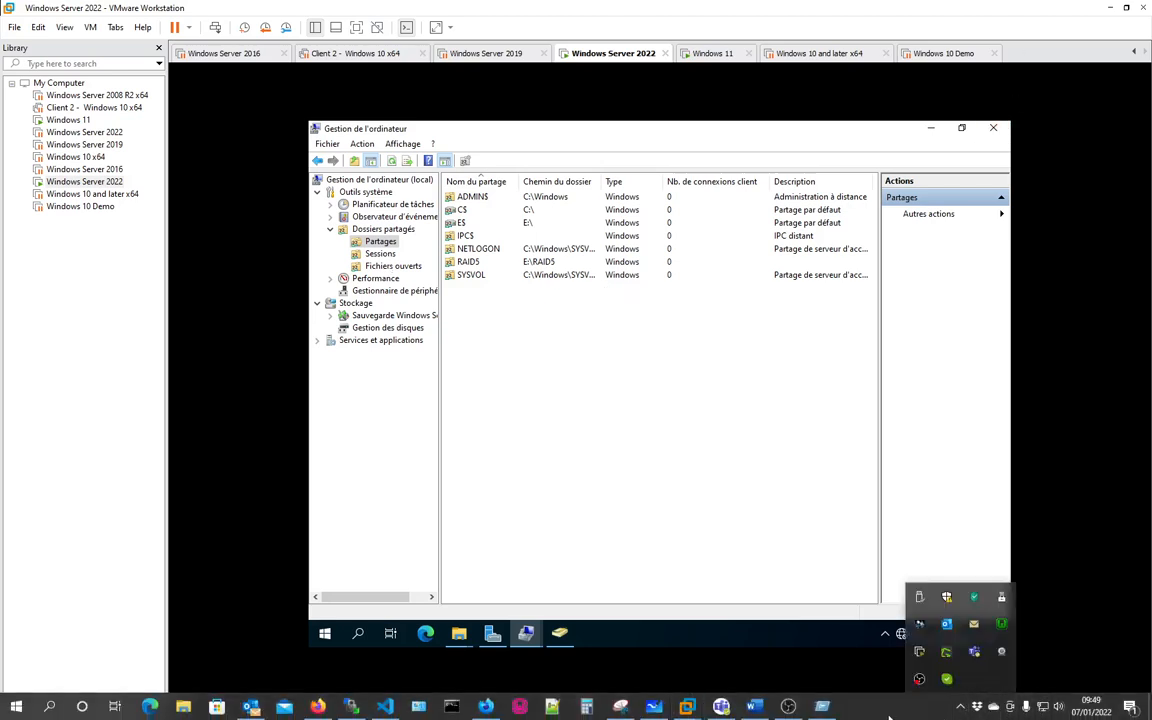